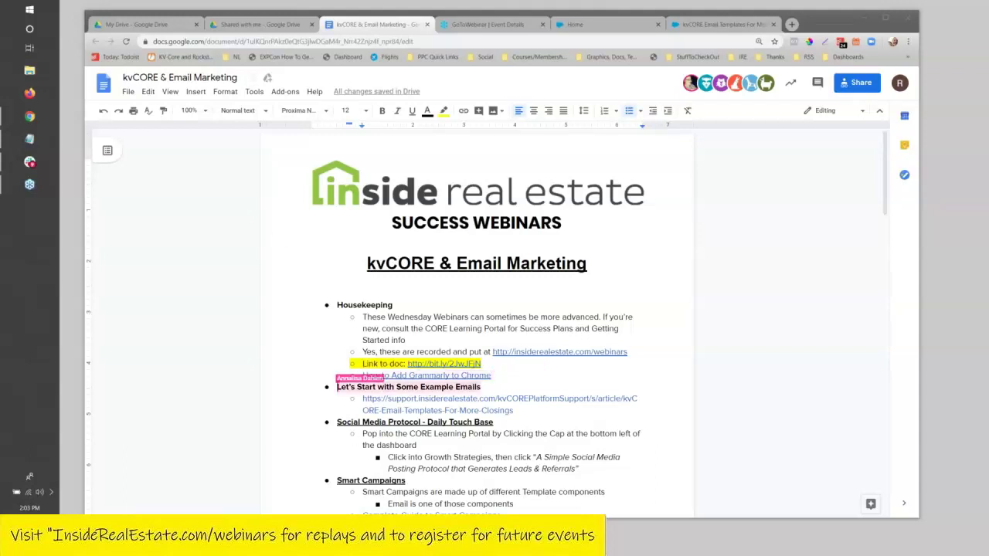
Widen the agenda document window and open the kvCORE email templates support article in a new tab.
{"action": "left_click", "coordinate": [734, 300]}
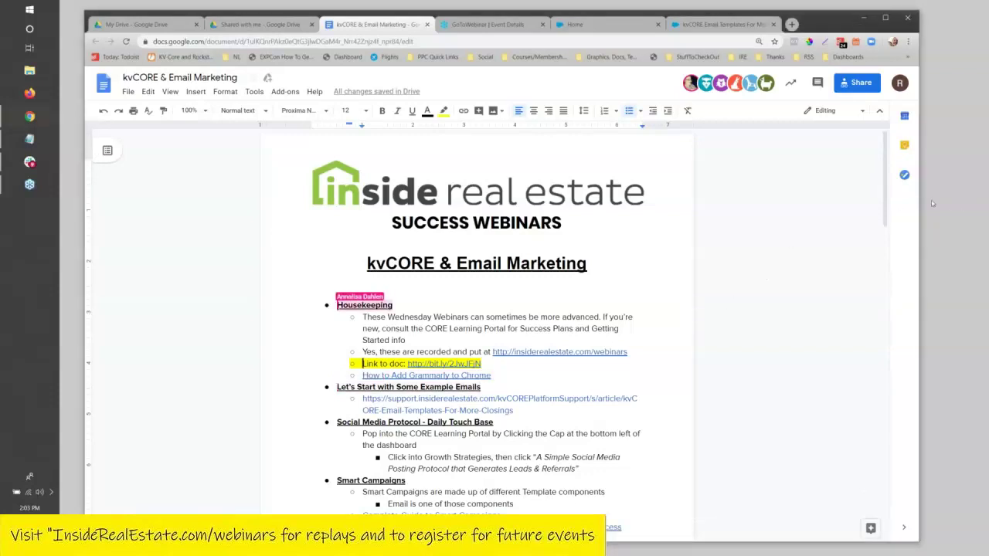
{"action": "left_click_drag", "start_coordinate": [928, 199], "coordinate": [982, 200]}
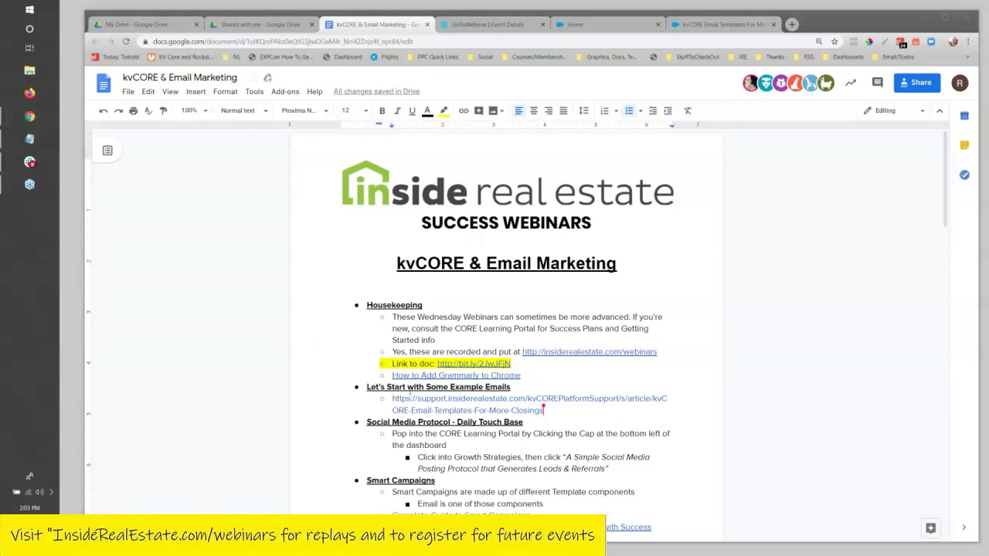
{"action": "left_click", "coordinate": [423, 400]}
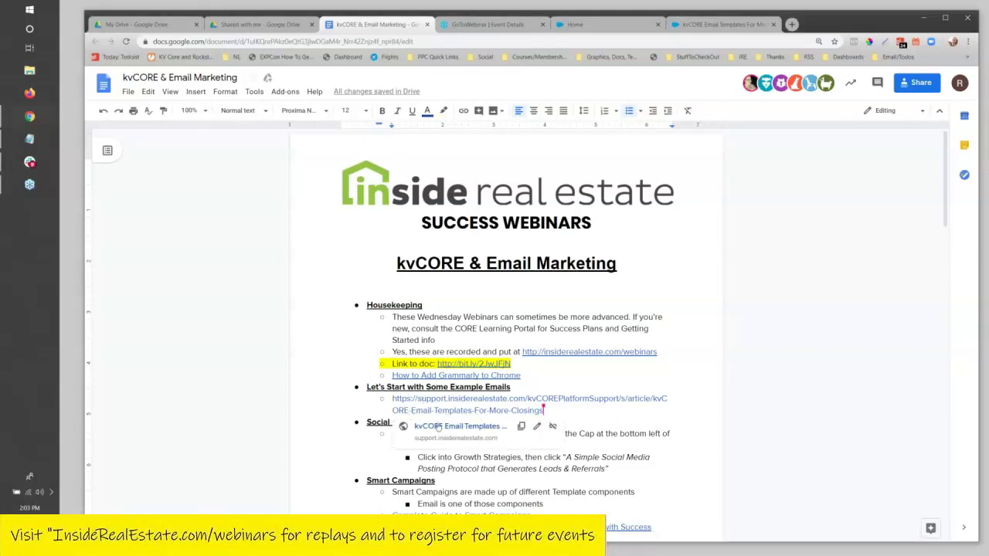
{"action": "left_click", "coordinate": [439, 429]}
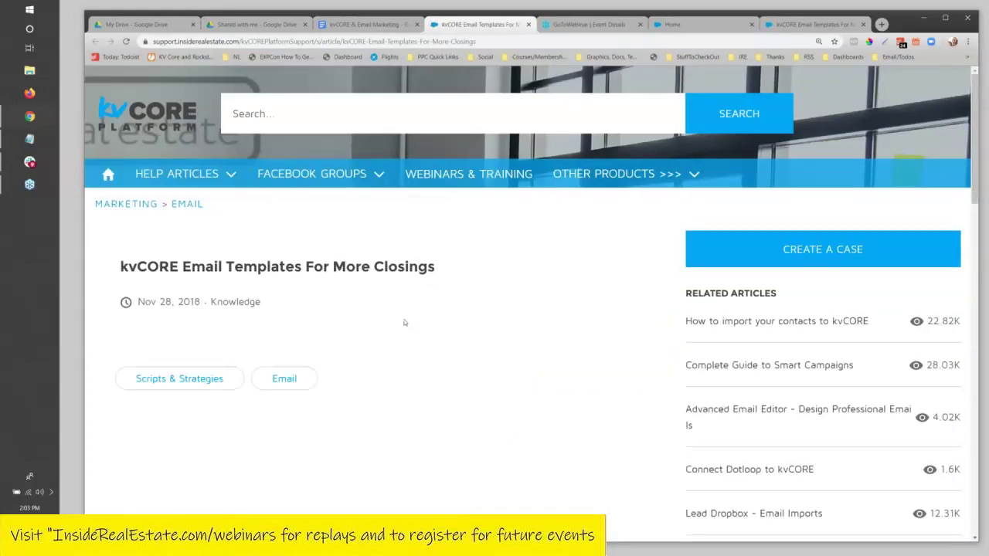
Highlight the italic 'Instead…' sentence about sending real estate information in the article body.
{"action": "scroll", "coordinate": [420, 258], "scroll_direction": "down", "scroll_amount": 4}
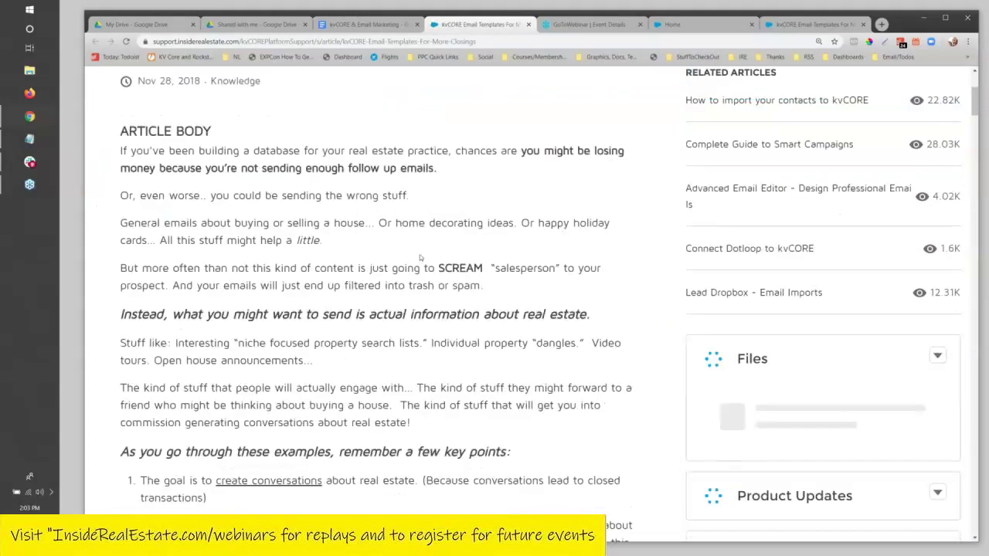
{"action": "scroll", "coordinate": [420, 254], "scroll_direction": "up", "scroll_amount": 2}
{"action": "scroll", "coordinate": [420, 254], "scroll_direction": "down", "scroll_amount": 1}
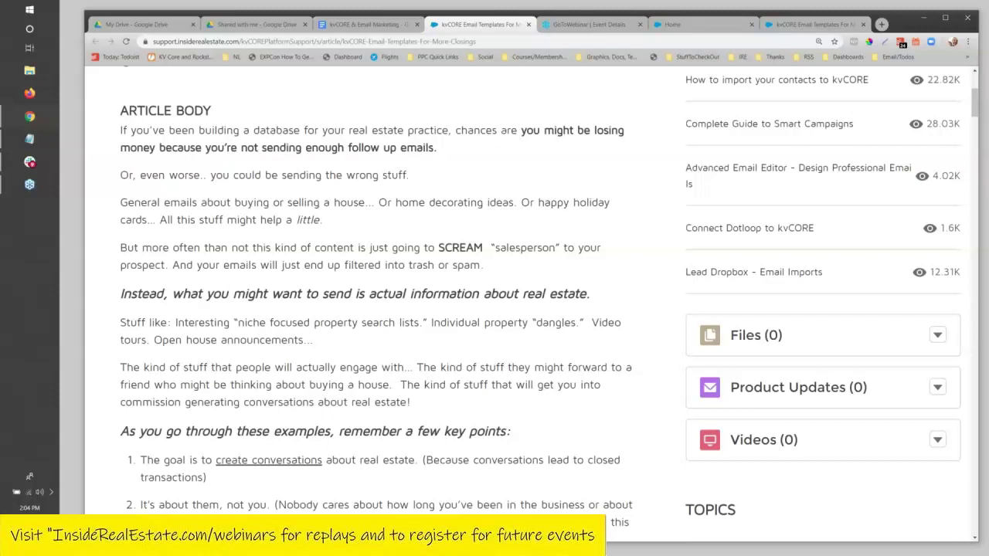
{"action": "left_click_drag", "start_coordinate": [189, 296], "coordinate": [598, 296]}
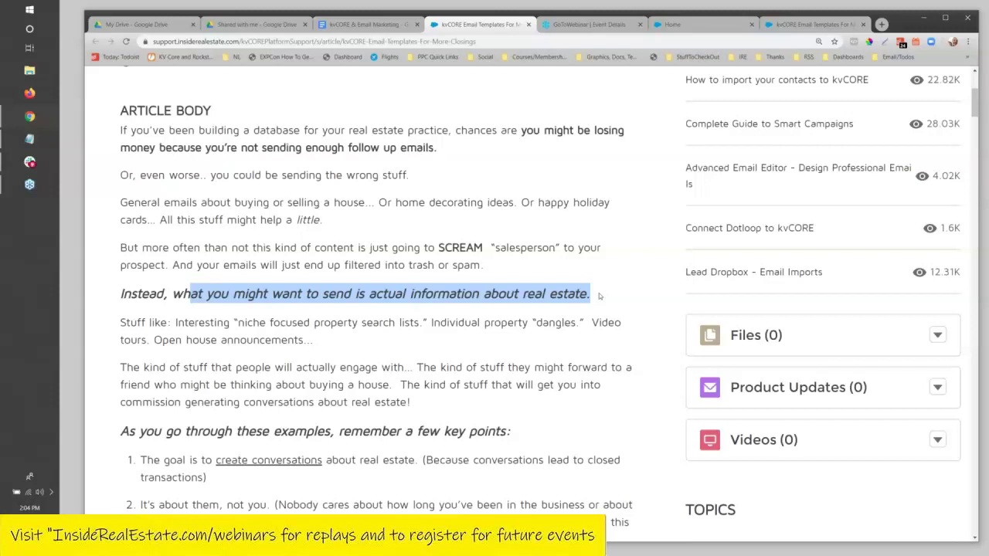
{"action": "scroll", "coordinate": [442, 383], "scroll_direction": "down", "scroll_amount": 1}
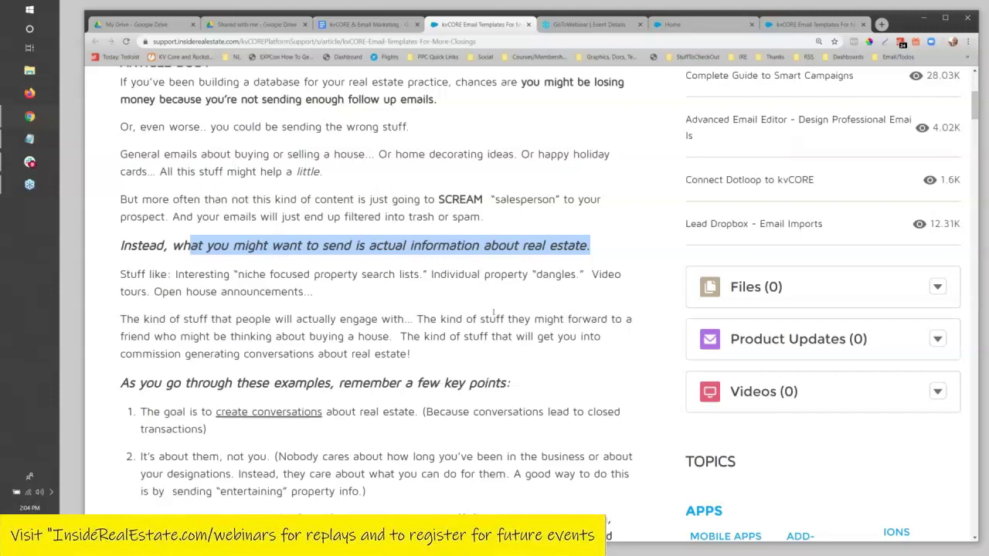
{"action": "scroll", "coordinate": [210, 216], "scroll_direction": "down", "scroll_amount": 4}
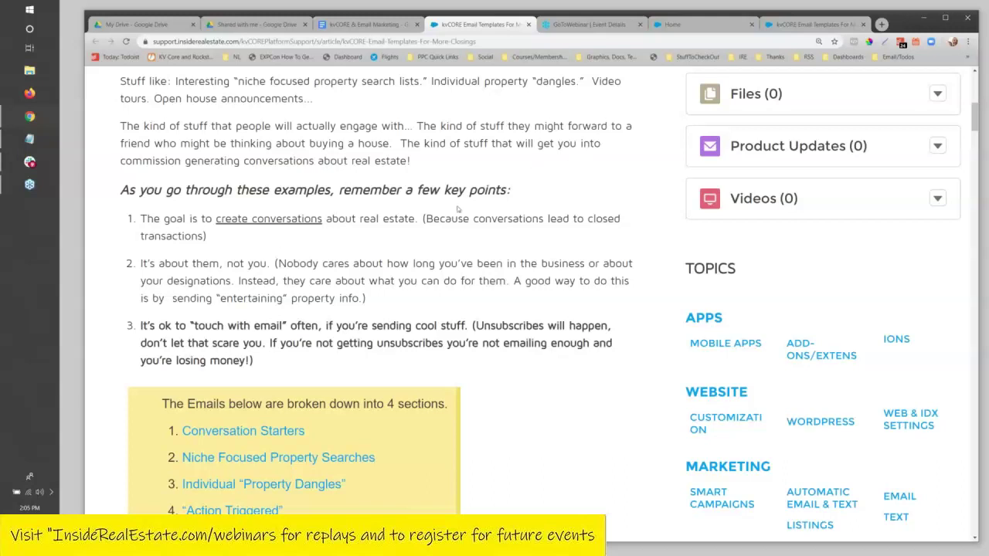
Highlight parts of key points 2 and 3, then scroll to the four email sections box.
{"action": "left_click_drag", "start_coordinate": [190, 278], "coordinate": [259, 264]}
{"action": "left_click", "coordinate": [314, 272]}
{"action": "left_click_drag", "start_coordinate": [323, 267], "coordinate": [381, 293]}
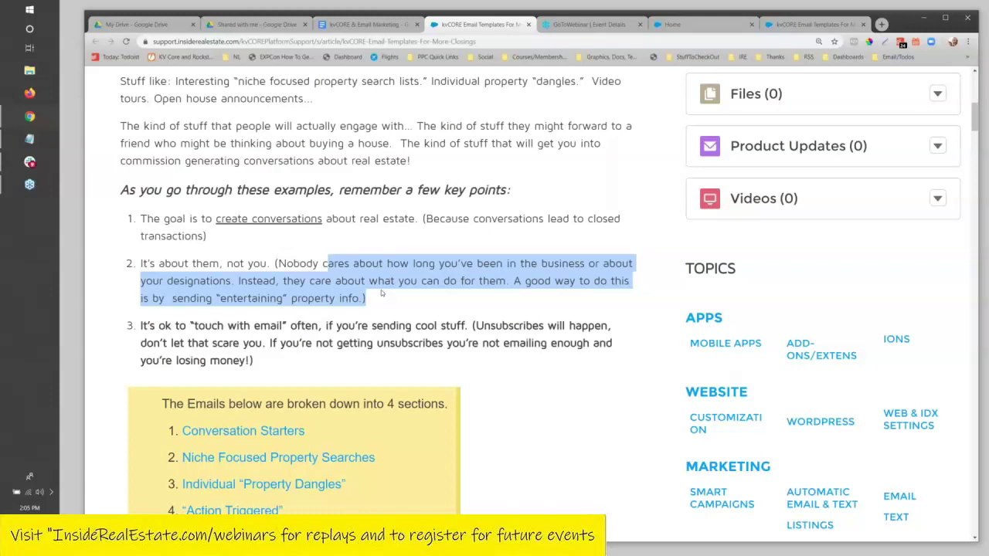
{"action": "scroll", "coordinate": [427, 368], "scroll_direction": "down", "scroll_amount": 1}
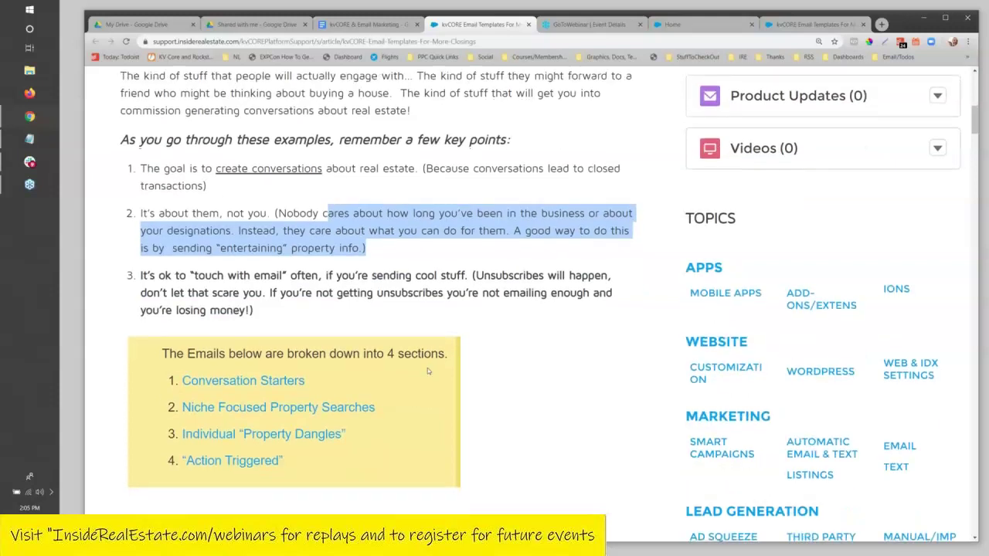
{"action": "scroll", "coordinate": [427, 368], "scroll_direction": "down", "scroll_amount": 3}
{"action": "left_click_drag", "start_coordinate": [179, 132], "coordinate": [481, 150]}
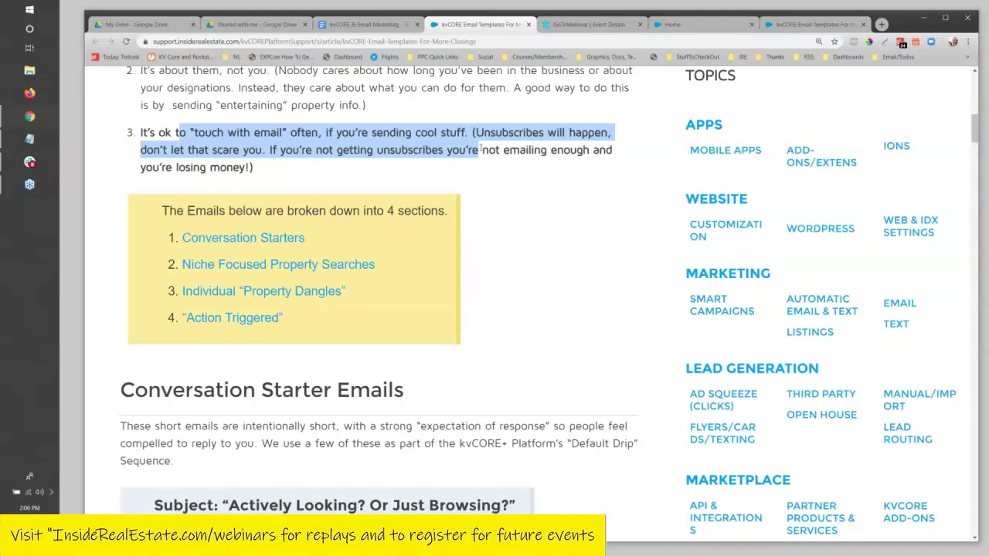
{"action": "scroll", "coordinate": [444, 284], "scroll_direction": "down", "scroll_amount": 2}
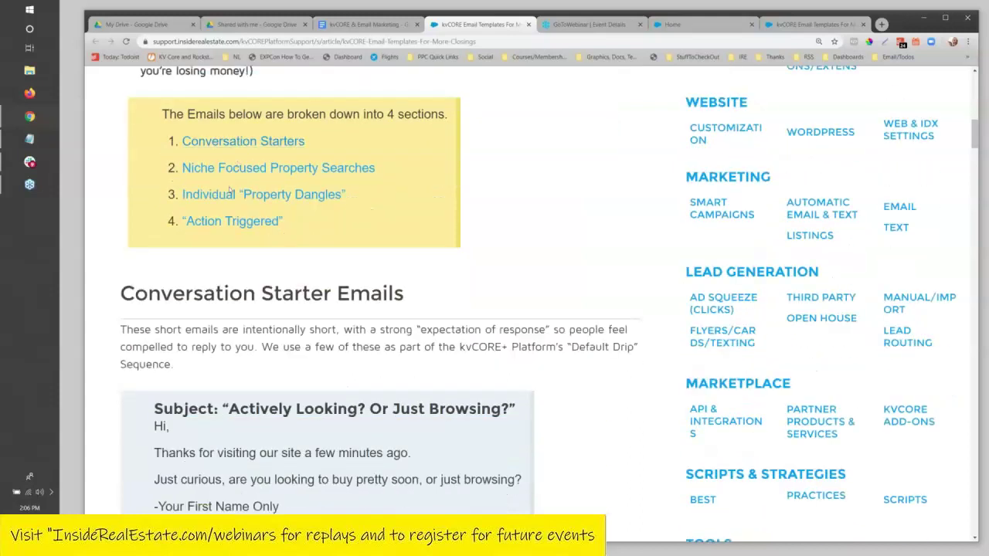
Highlight the expectation-of-response and replying phrases in the Conversation Starter Emails intro.
{"action": "scroll", "coordinate": [227, 238], "scroll_direction": "down", "scroll_amount": 3}
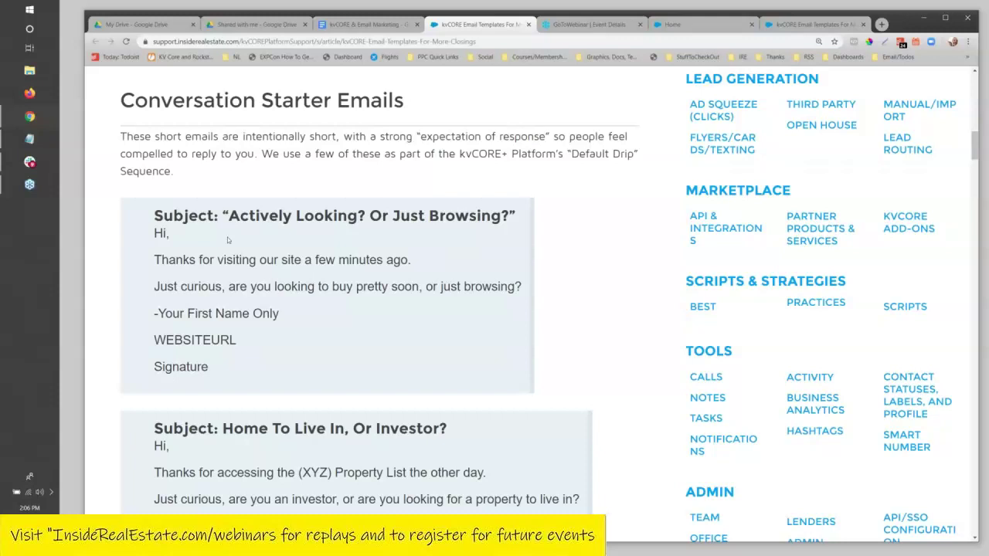
{"action": "left_click_drag", "start_coordinate": [407, 137], "coordinate": [609, 138]}
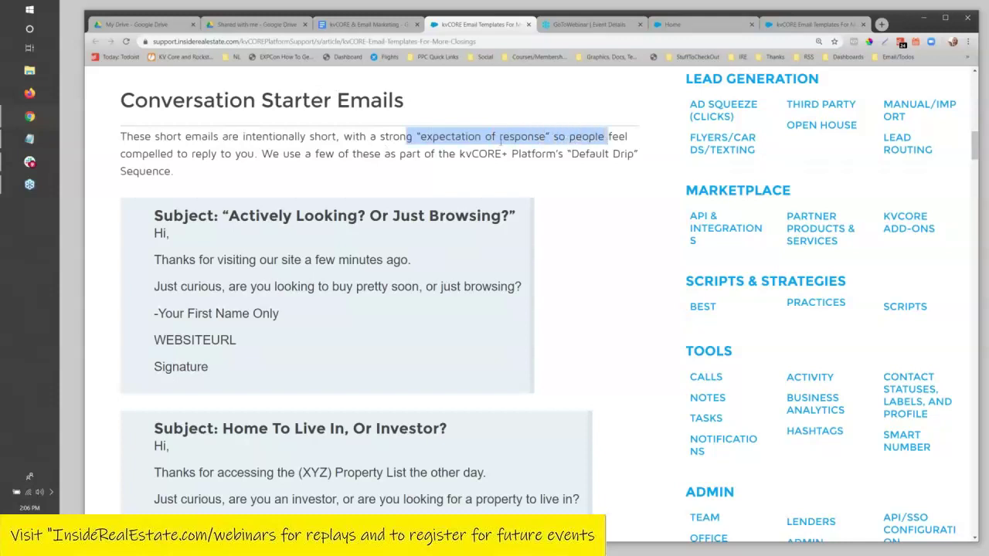
{"action": "left_click", "coordinate": [221, 155]}
{"action": "left_click_drag", "start_coordinate": [252, 155], "coordinate": [234, 155]}
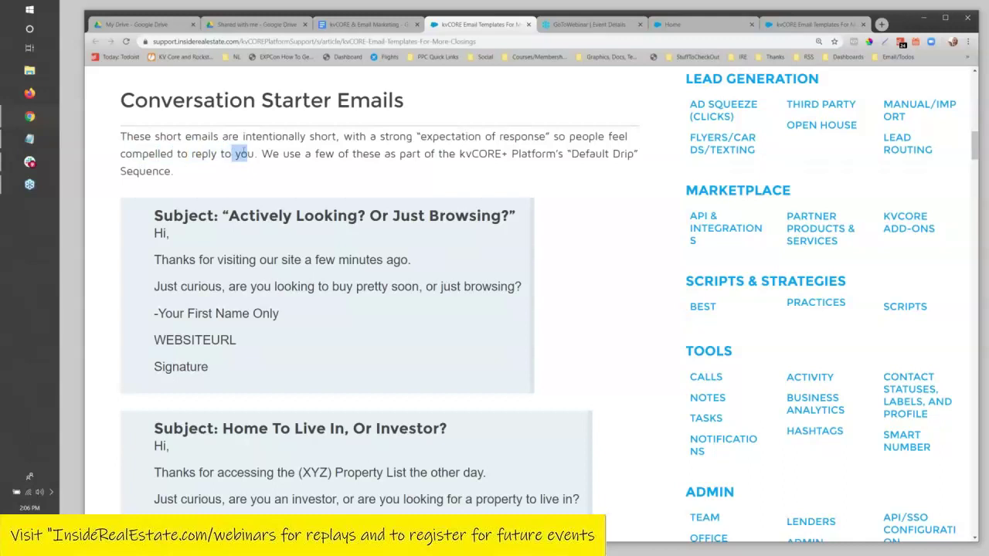
{"action": "left_click", "coordinate": [330, 157]}
{"action": "scroll", "coordinate": [336, 193], "scroll_direction": "down", "scroll_amount": 2}
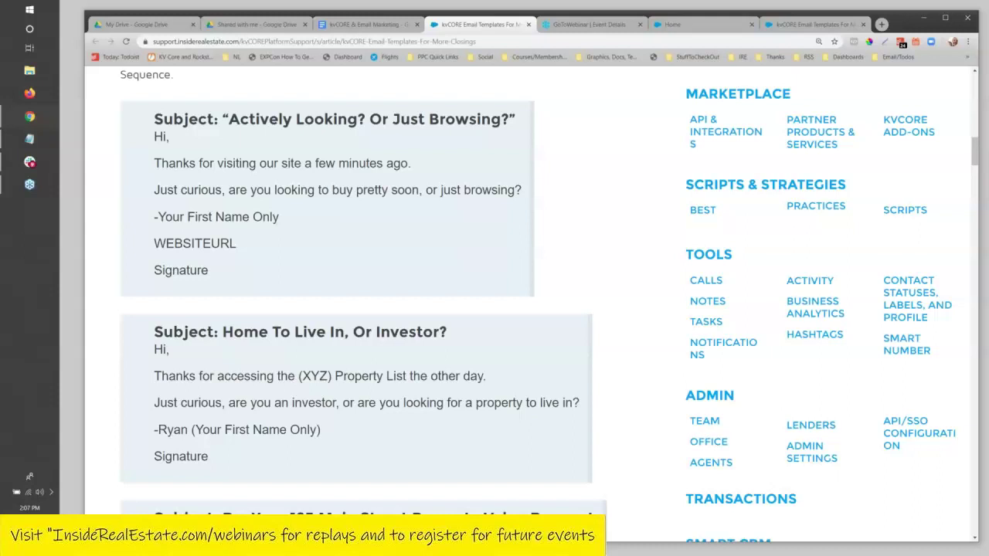
Highlight 'the other day' and the (XYZ) placeholder in the Home To Live In, Or Investor? template.
{"action": "scroll", "coordinate": [351, 259], "scroll_direction": "down", "scroll_amount": 2}
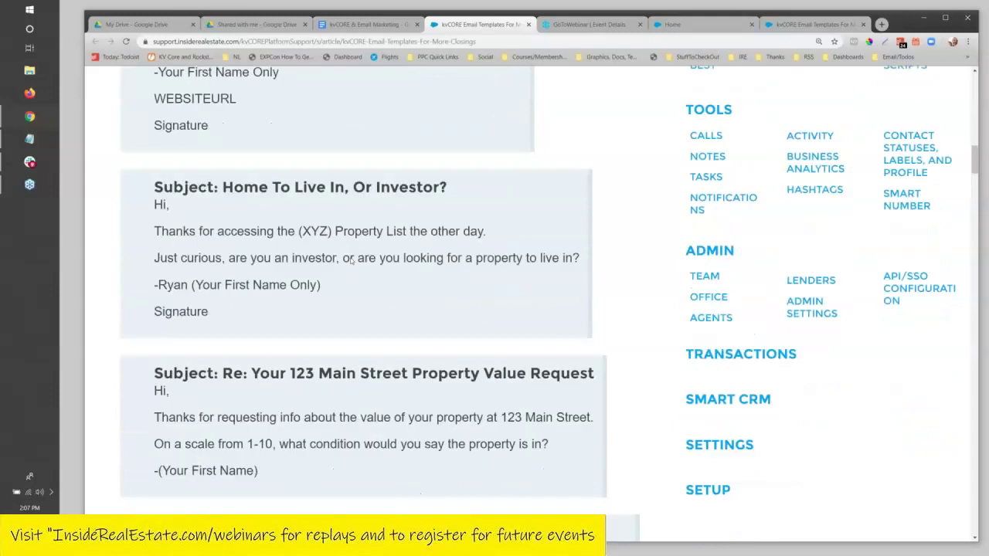
{"action": "scroll", "coordinate": [352, 261], "scroll_direction": "up", "scroll_amount": 3}
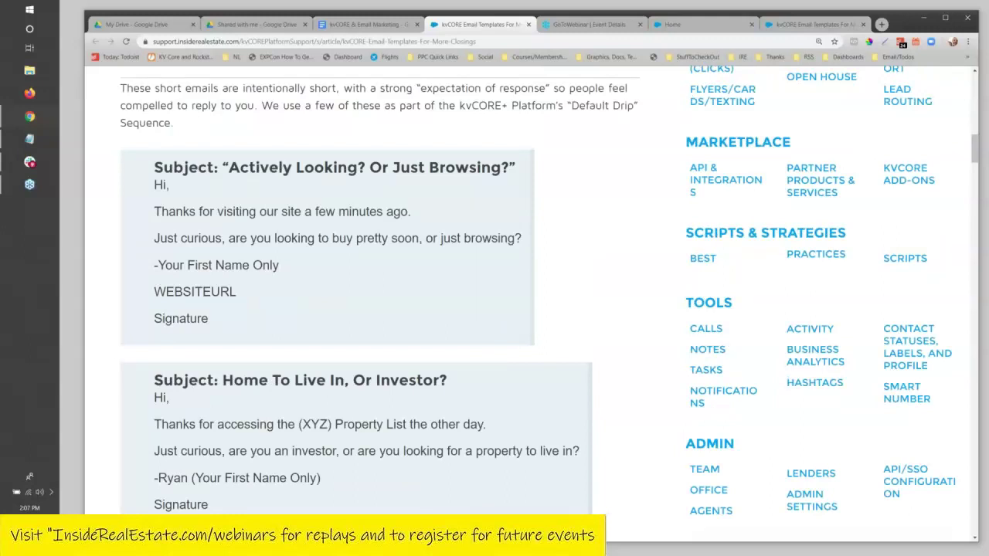
{"action": "scroll", "coordinate": [350, 284], "scroll_direction": "down", "scroll_amount": 3}
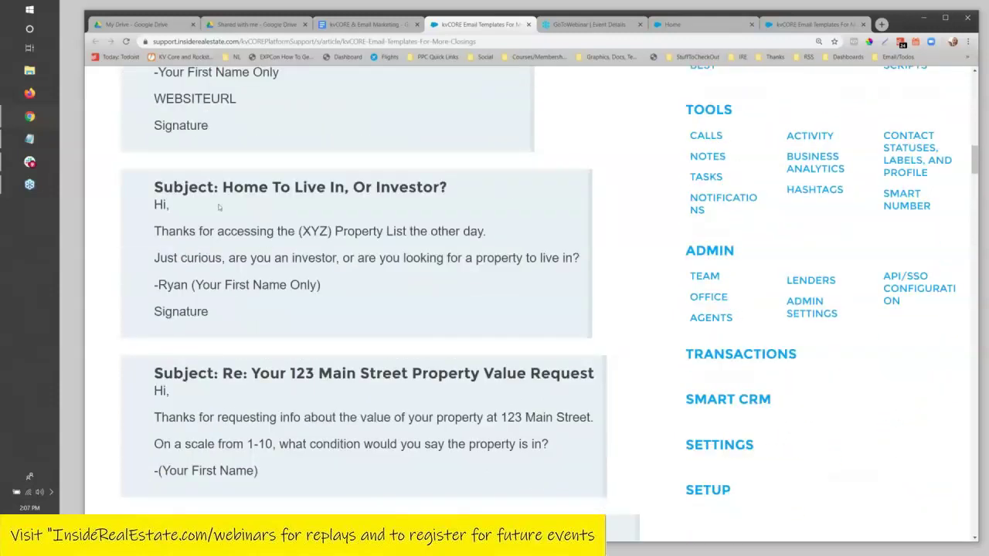
{"action": "left_click_drag", "start_coordinate": [420, 231], "coordinate": [485, 231]}
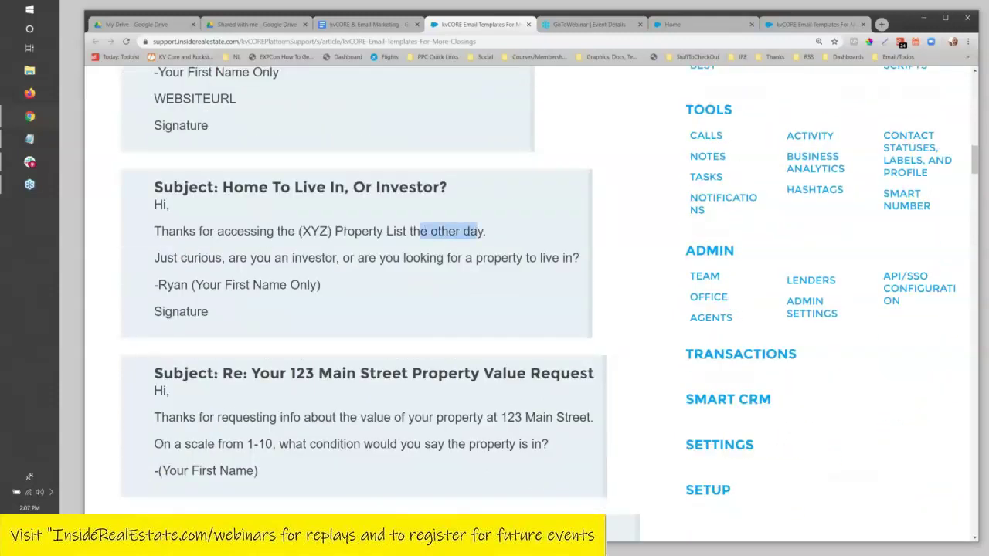
{"action": "left_click_drag", "start_coordinate": [277, 231], "coordinate": [333, 231]}
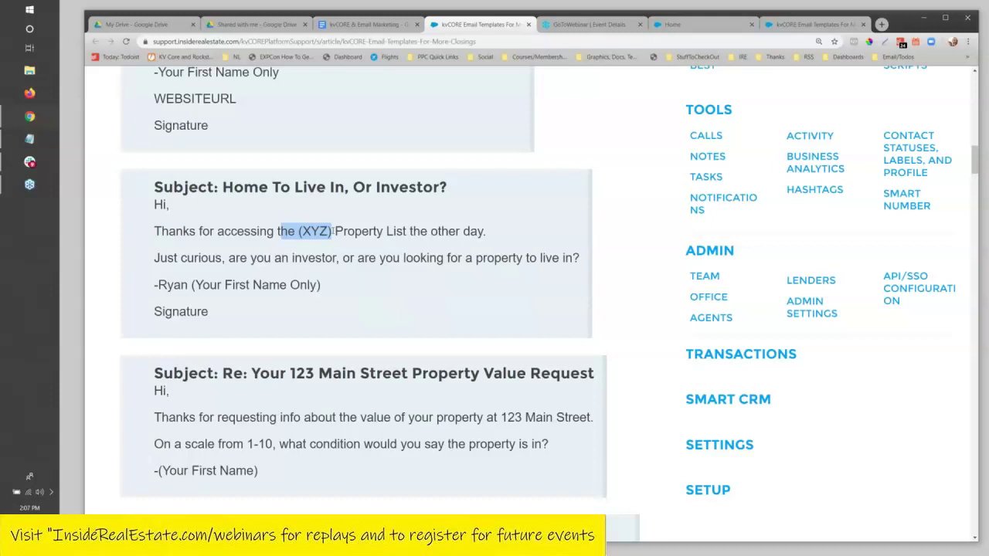
{"action": "left_click", "coordinate": [257, 245]}
{"action": "double_click", "coordinate": [315, 231]}
{"action": "left_click_drag", "start_coordinate": [331, 231], "coordinate": [343, 231]}
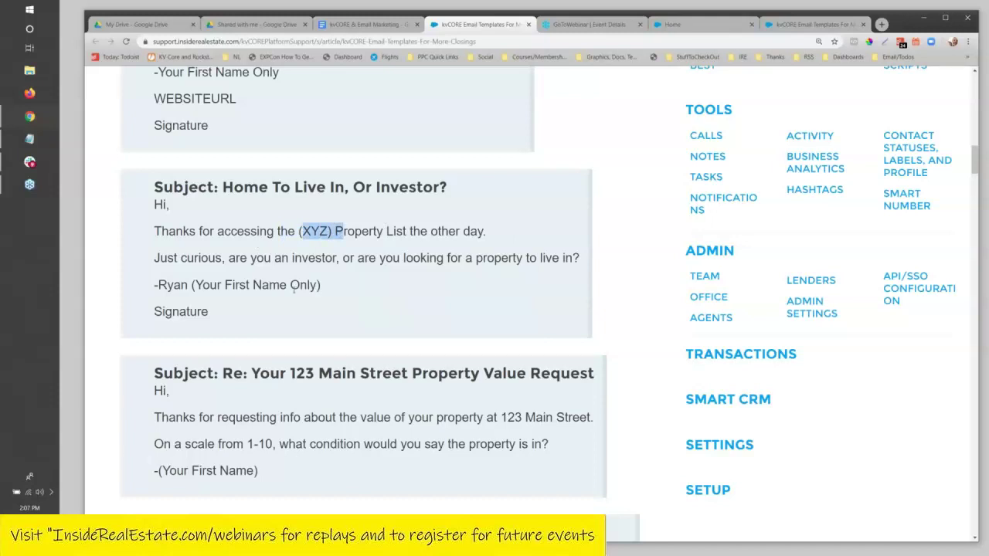
{"action": "left_click", "coordinate": [330, 258]}
Highlight the investor question, narrowing the selection to 'an investor'.
{"action": "left_click_drag", "start_coordinate": [275, 257], "coordinate": [580, 257]}
{"action": "left_click", "coordinate": [577, 258]}
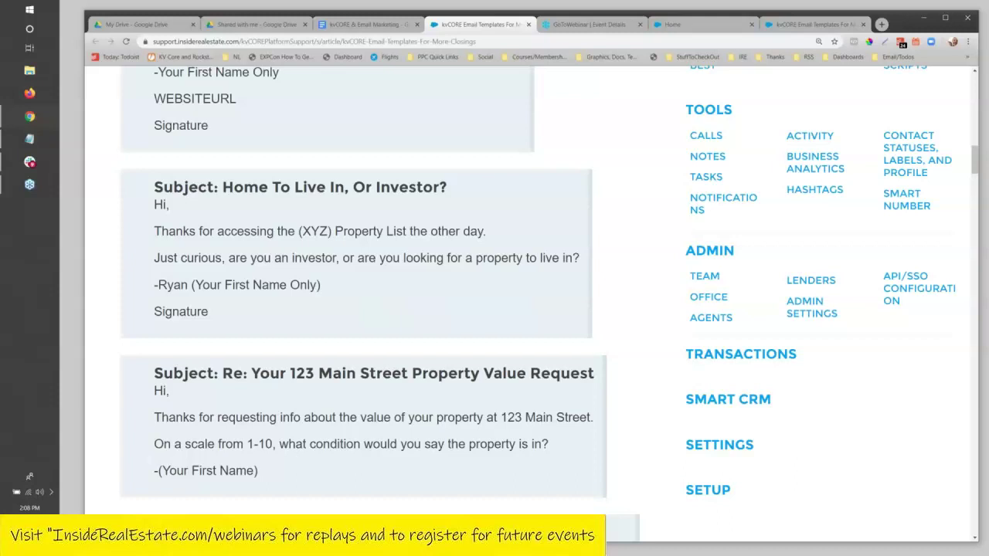
{"action": "left_click_drag", "start_coordinate": [230, 258], "coordinate": [620, 262]}
{"action": "left_click", "coordinate": [474, 258]}
{"action": "left_click_drag", "start_coordinate": [261, 255], "coordinate": [341, 258]}
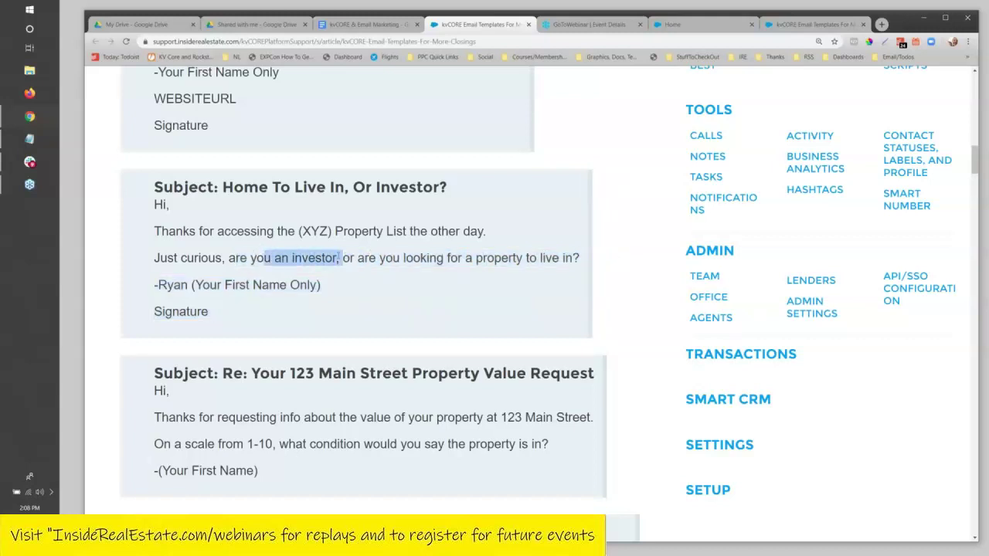
{"action": "scroll", "coordinate": [525, 289], "scroll_direction": "down", "scroll_amount": 3}
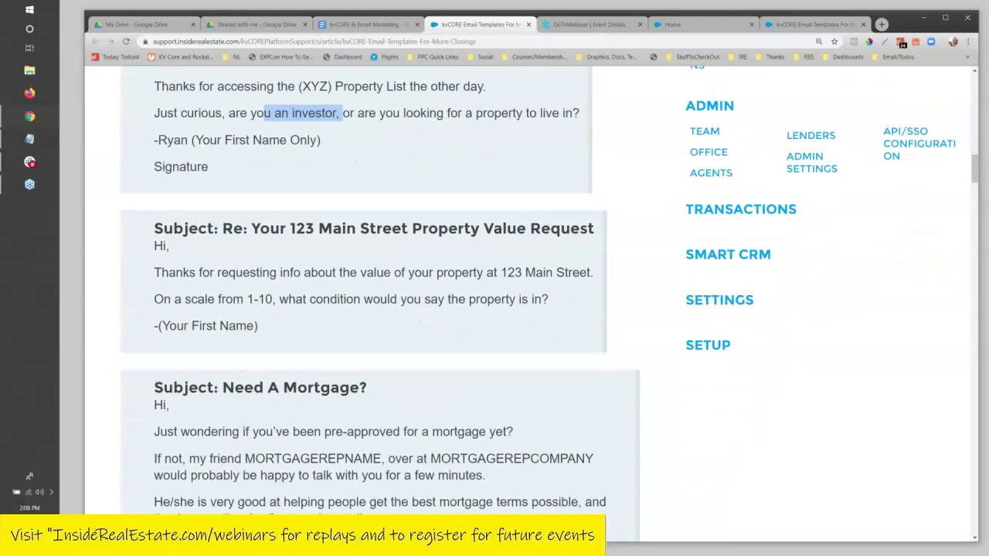
Highlight the property value request line and 1-10 condition question in the 123 Main Street template.
{"action": "left_click", "coordinate": [329, 247]}
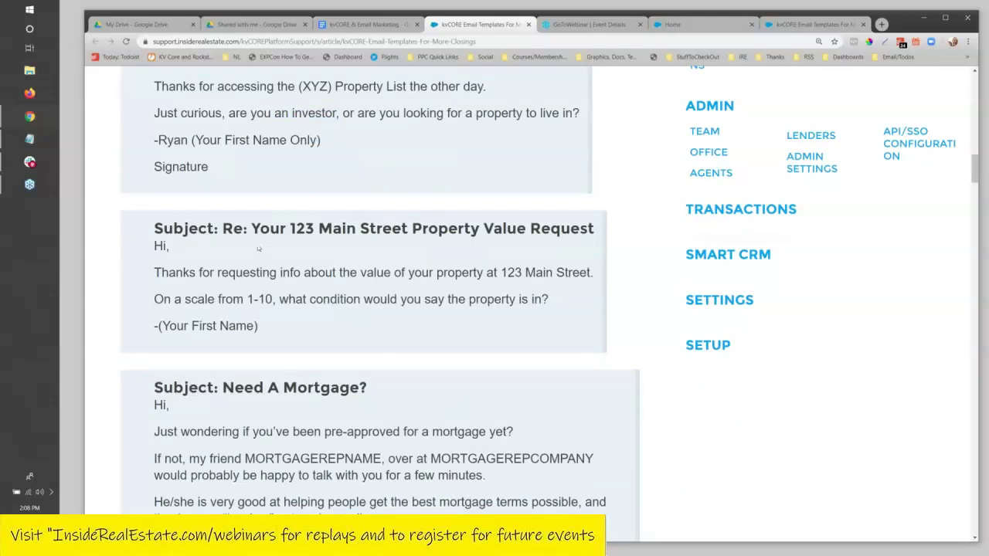
{"action": "left_click_drag", "start_coordinate": [217, 272], "coordinate": [567, 272]}
{"action": "left_click", "coordinate": [244, 299]}
{"action": "left_click_drag", "start_coordinate": [152, 299], "coordinate": [562, 312]}
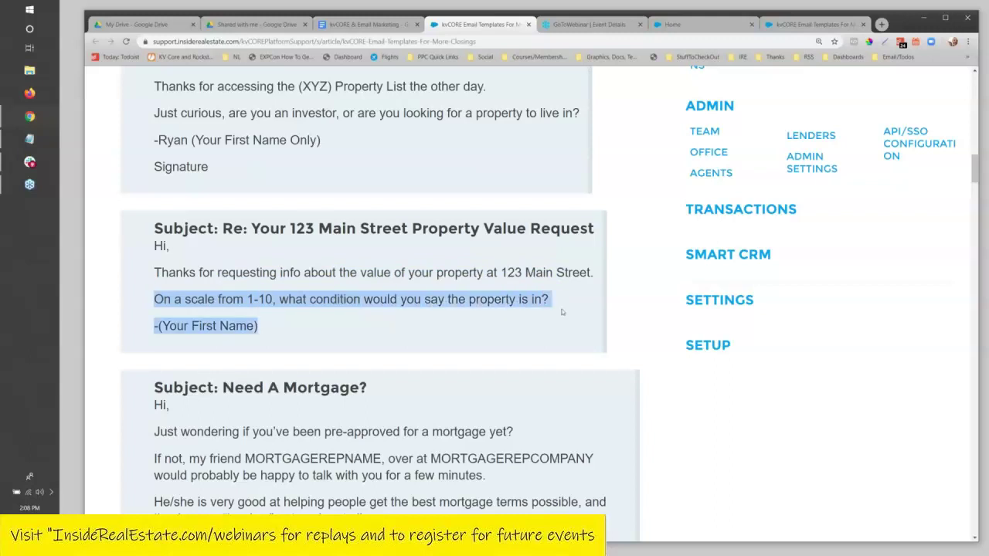
{"action": "left_click", "coordinate": [187, 301]}
{"action": "left_click_drag", "start_coordinate": [244, 299], "coordinate": [550, 300]}
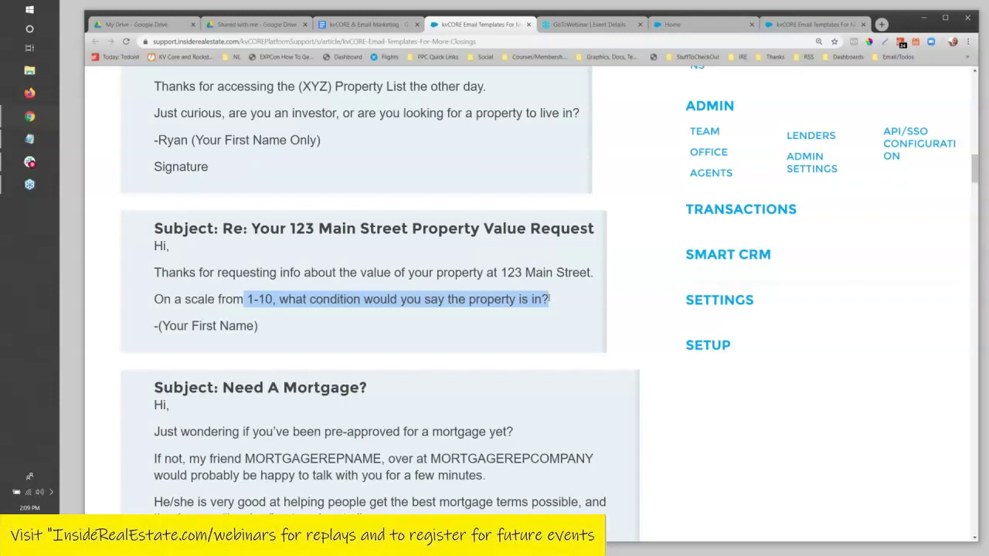
{"action": "scroll", "coordinate": [304, 202], "scroll_direction": "down", "scroll_amount": 2}
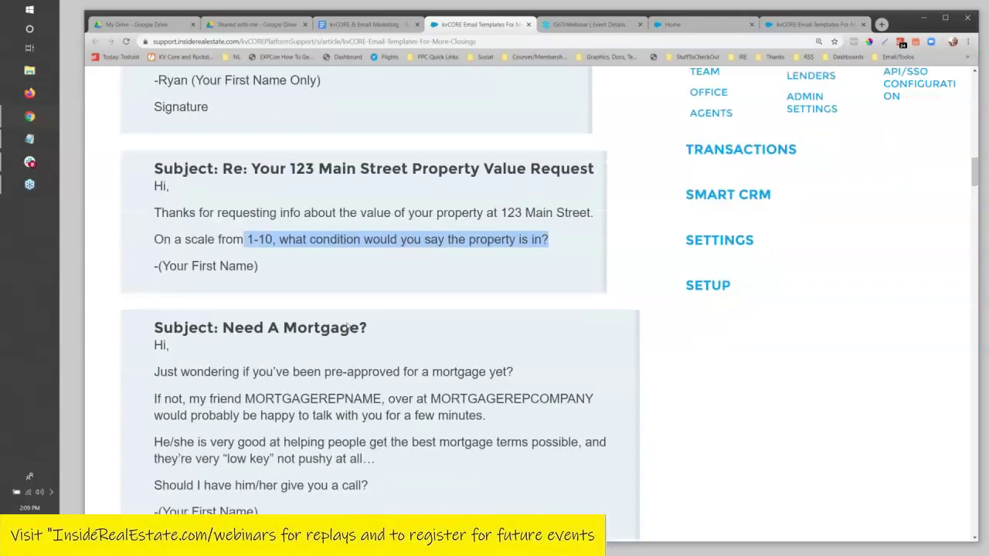
{"action": "left_click", "coordinate": [304, 201]}
{"action": "left_click_drag", "start_coordinate": [279, 203], "coordinate": [559, 207]}
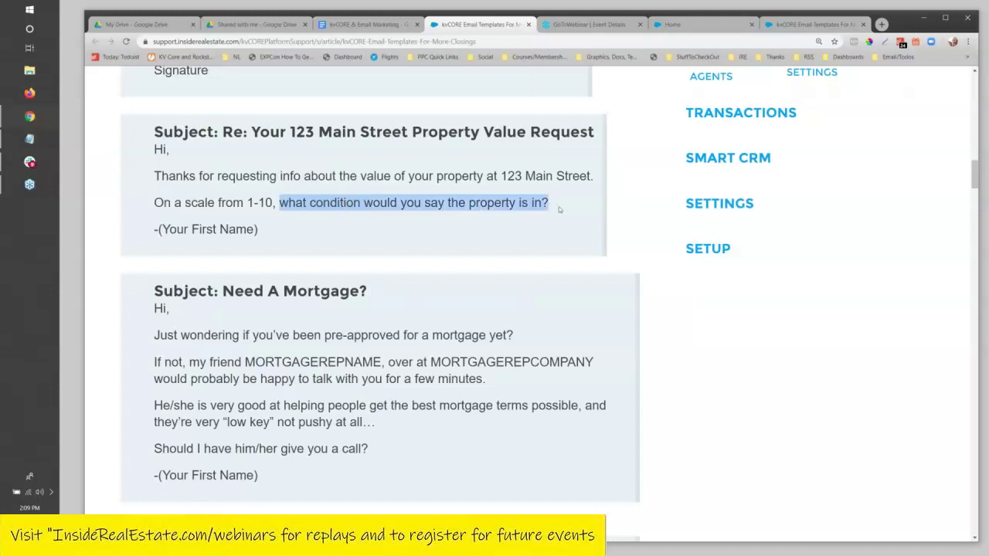
Highlight the Need A Mortgage? heading and referral paragraphs, reading on to Take You Off The List?
{"action": "scroll", "coordinate": [448, 267], "scroll_direction": "down", "scroll_amount": 2}
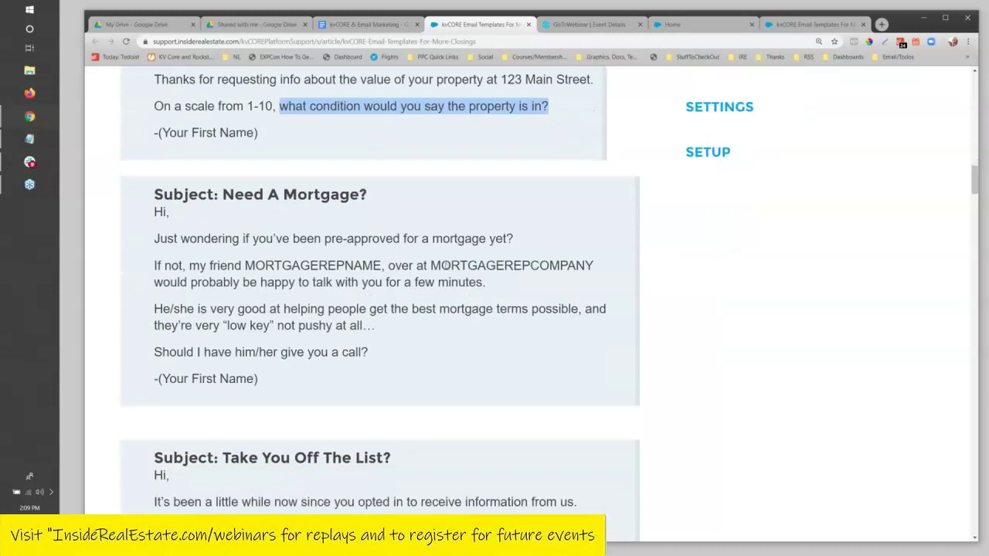
{"action": "left_click", "coordinate": [291, 266]}
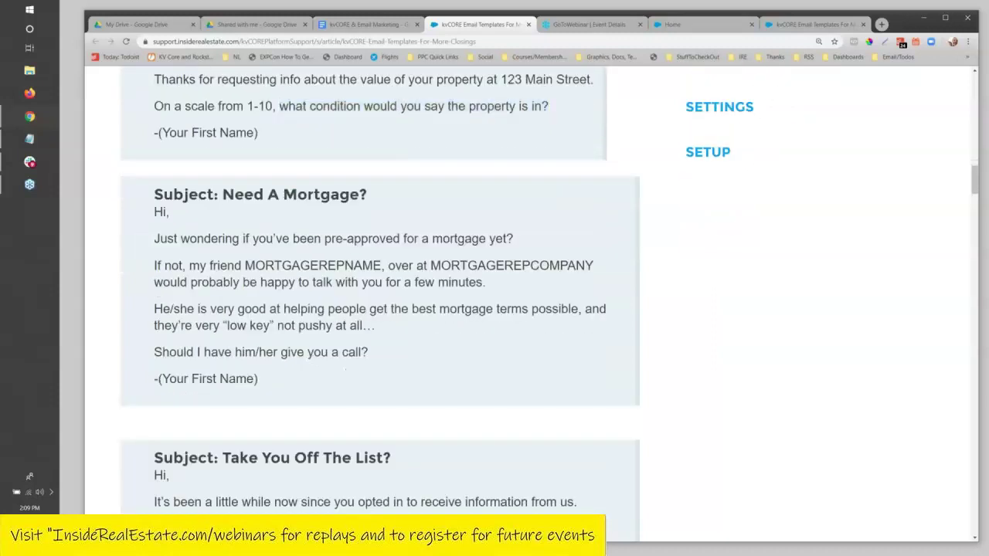
{"action": "left_click_drag", "start_coordinate": [315, 194], "coordinate": [235, 194]}
{"action": "left_click", "coordinate": [239, 237]}
{"action": "scroll", "coordinate": [239, 237], "scroll_direction": "down", "scroll_amount": 1}
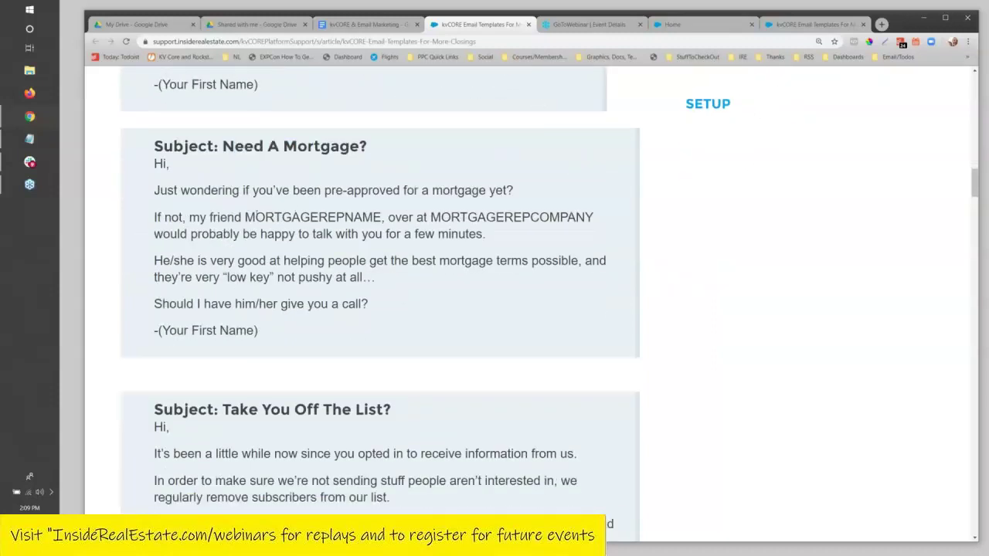
{"action": "left_click_drag", "start_coordinate": [156, 219], "coordinate": [268, 295]}
{"action": "left_click", "coordinate": [244, 220]}
{"action": "scroll", "coordinate": [317, 261], "scroll_direction": "down", "scroll_amount": 1}
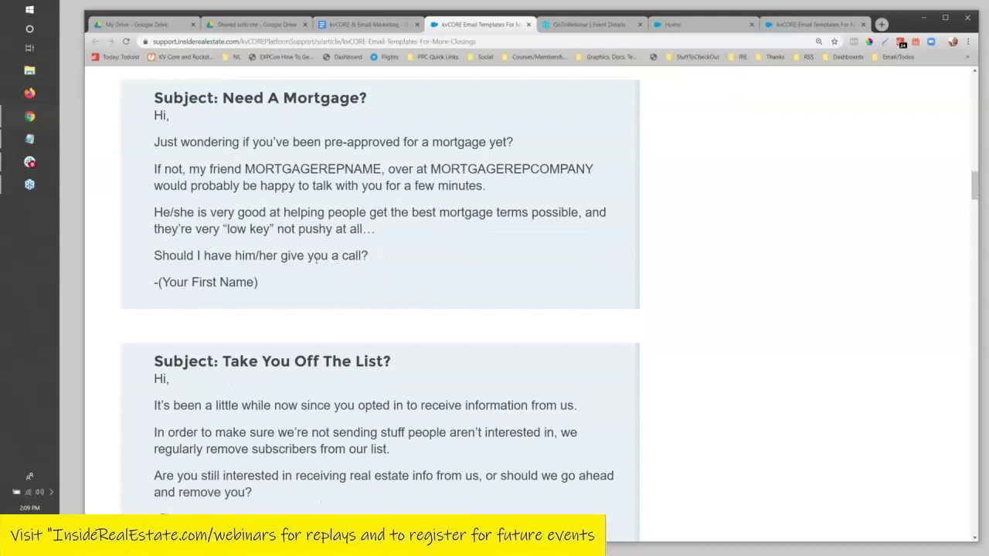
{"action": "scroll", "coordinate": [316, 261], "scroll_direction": "down", "scroll_amount": 1}
{"action": "left_click_drag", "start_coordinate": [281, 207], "coordinate": [381, 217]}
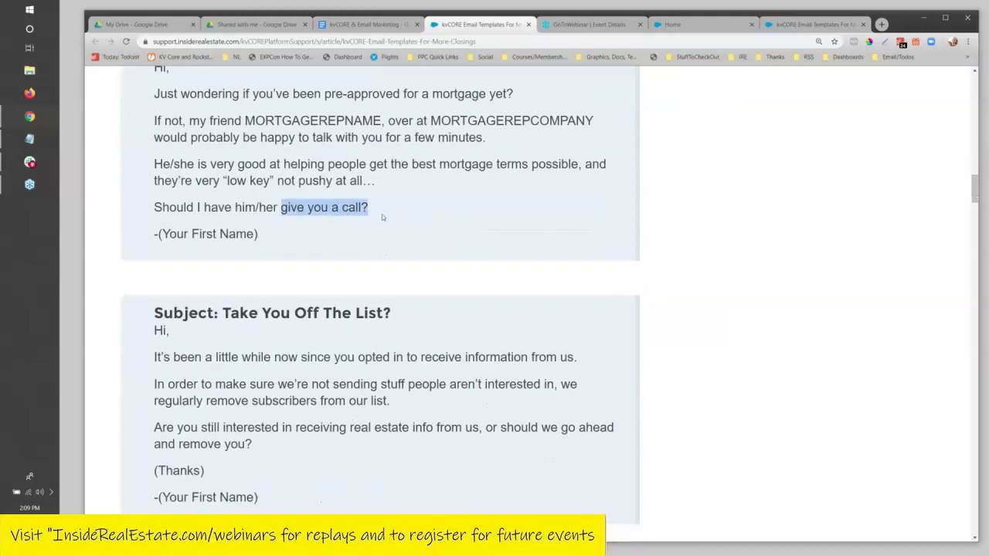
{"action": "scroll", "coordinate": [382, 214], "scroll_direction": "down", "scroll_amount": 3}
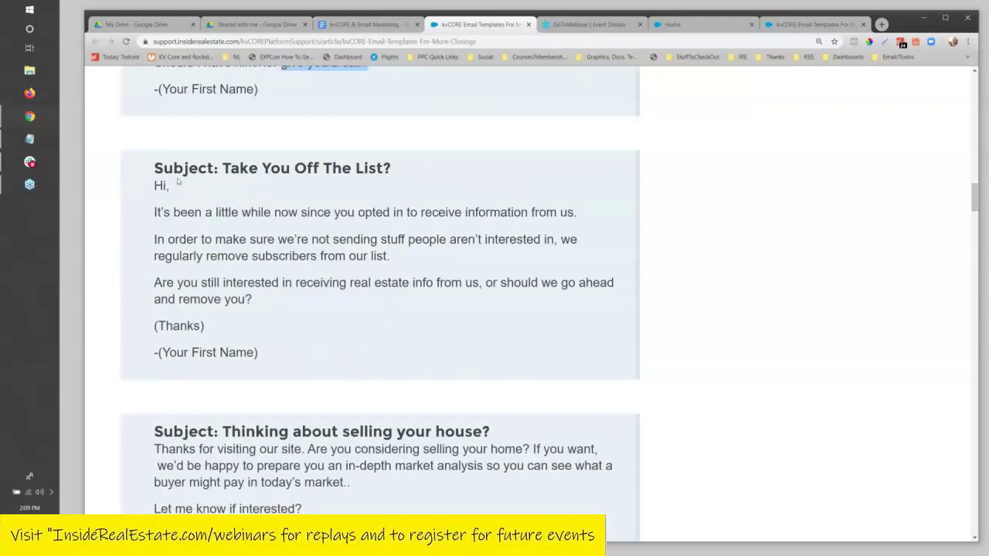
Highlight the Need A Mortgage? email text and the opening paragraphs of the opt-out email.
{"action": "scroll", "coordinate": [178, 182], "scroll_direction": "up", "scroll_amount": 5}
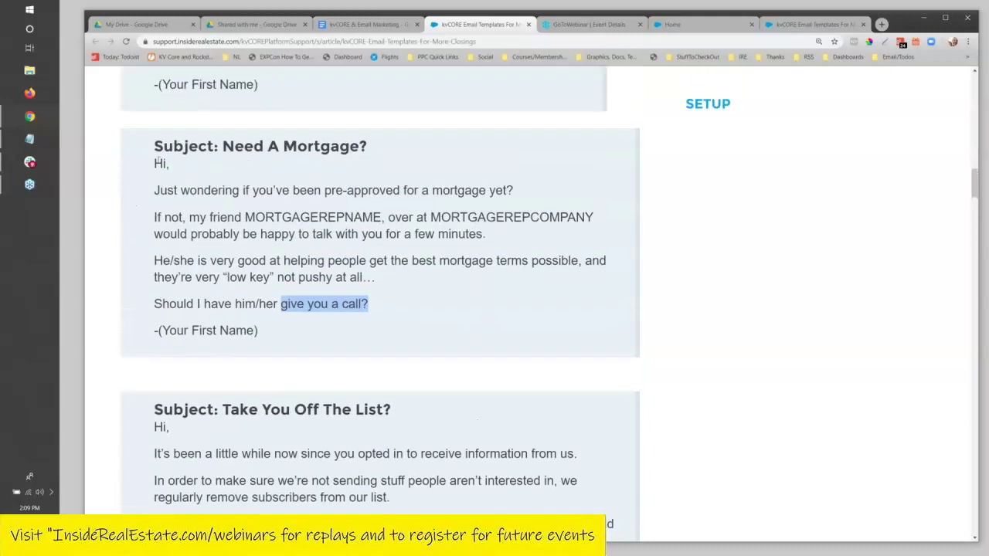
{"action": "left_click_drag", "start_coordinate": [154, 148], "coordinate": [301, 325]}
{"action": "left_click", "coordinate": [301, 325]}
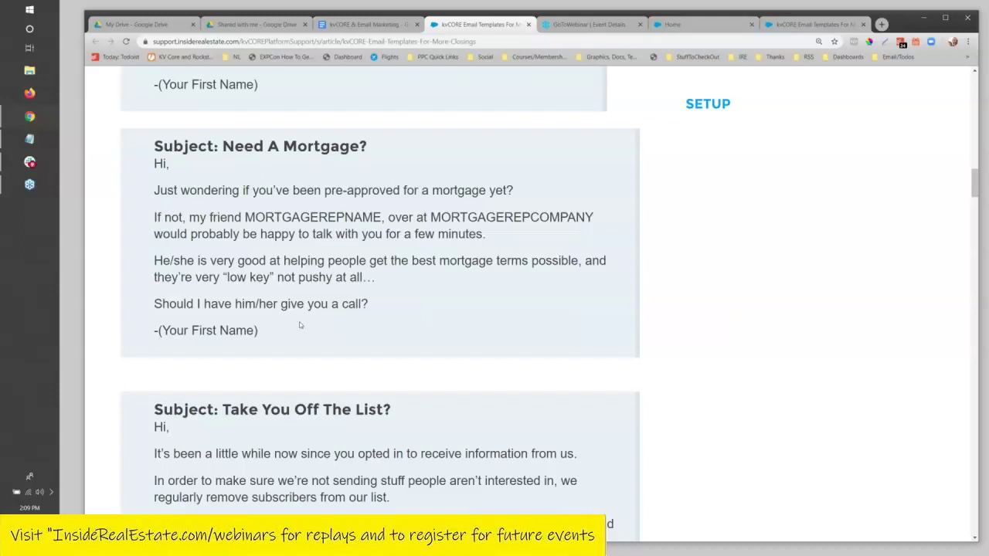
{"action": "scroll", "coordinate": [238, 175], "scroll_direction": "down", "scroll_amount": 2}
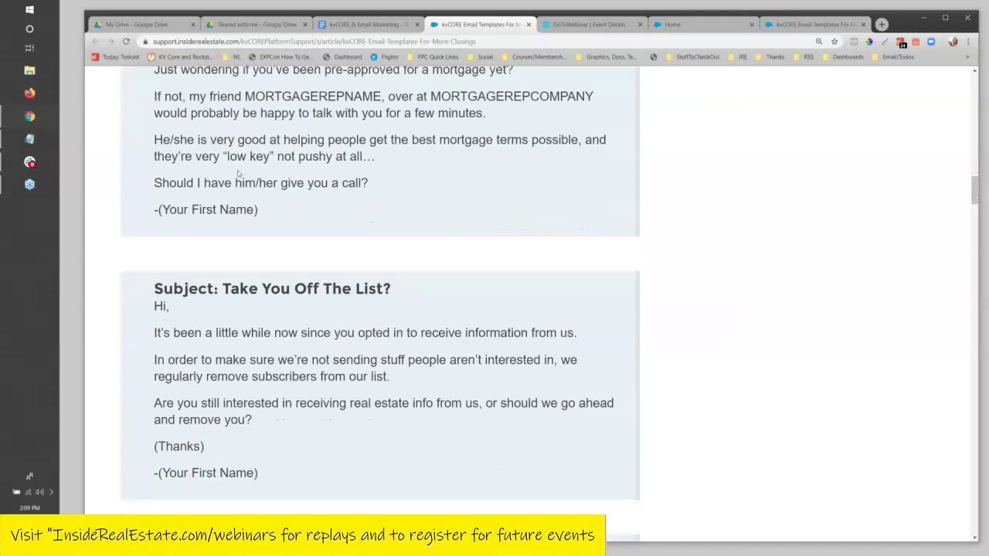
{"action": "scroll", "coordinate": [238, 175], "scroll_direction": "down", "scroll_amount": 1}
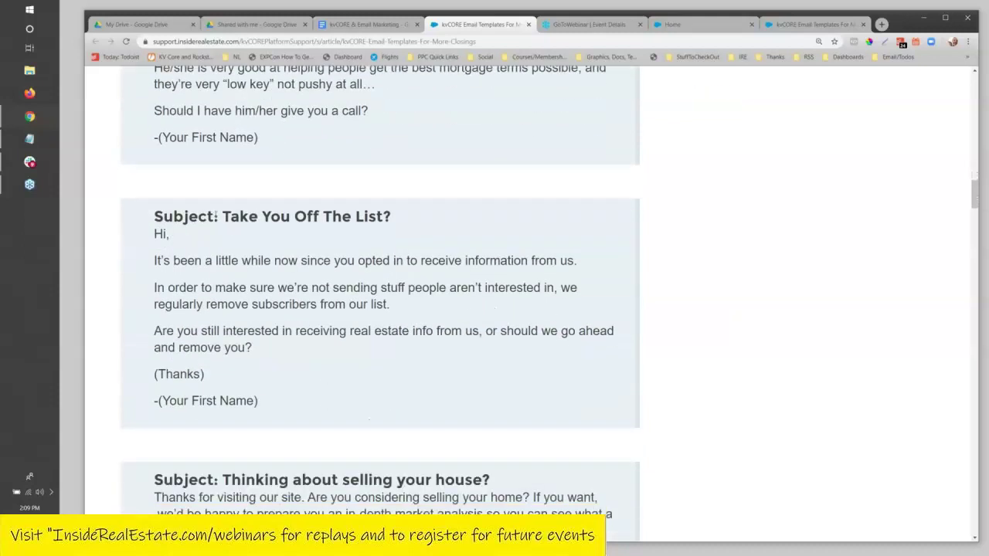
{"action": "left_click_drag", "start_coordinate": [221, 217], "coordinate": [343, 217]}
{"action": "scroll", "coordinate": [250, 276], "scroll_direction": "down", "scroll_amount": 1}
{"action": "left_click", "coordinate": [143, 231]}
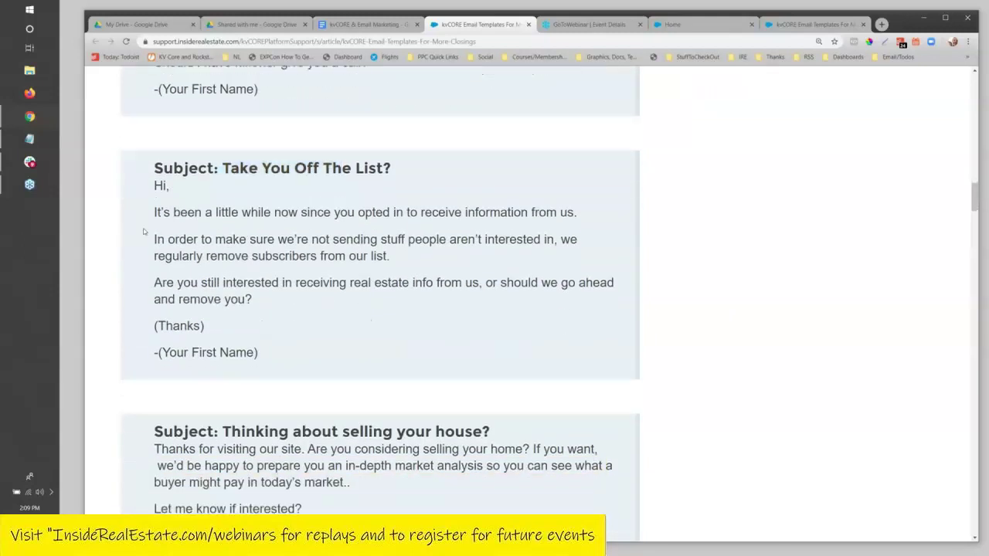
{"action": "left_click_drag", "start_coordinate": [159, 214], "coordinate": [481, 276]}
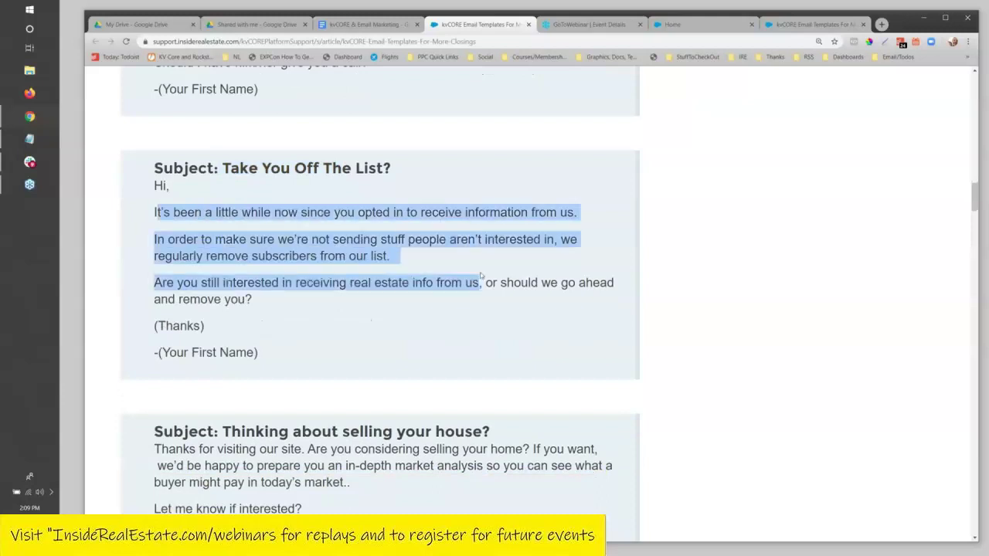
{"action": "left_click", "coordinate": [423, 283]}
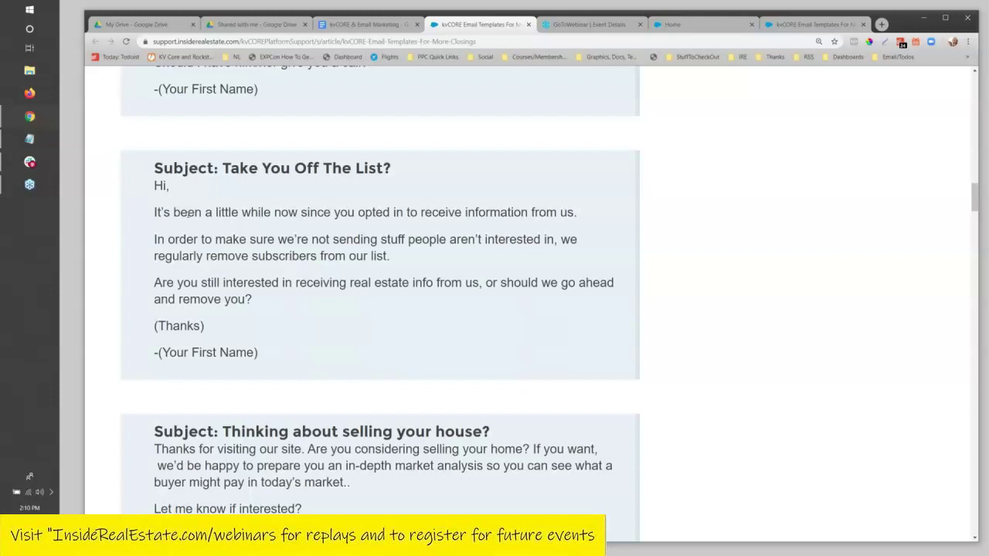
Scroll through the home-selling template, then back up to Home To Live In, Or Investor?
{"action": "scroll", "coordinate": [206, 231], "scroll_direction": "down", "scroll_amount": 1}
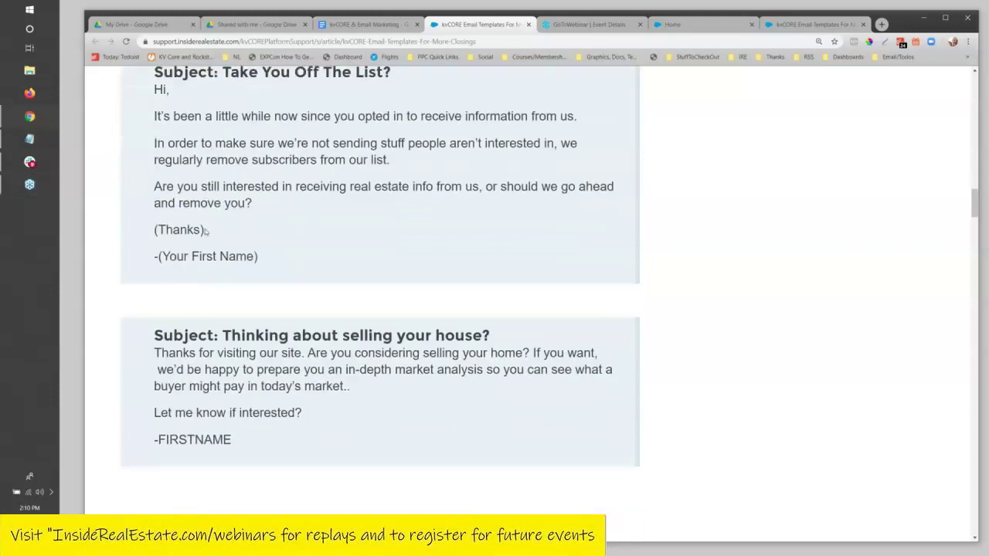
{"action": "scroll", "coordinate": [205, 231], "scroll_direction": "down", "scroll_amount": 2}
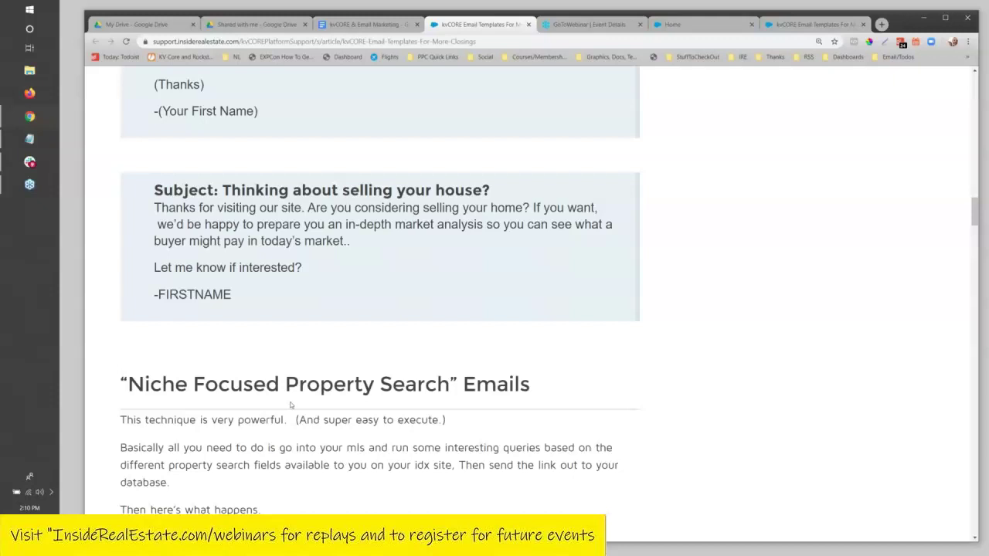
{"action": "scroll", "coordinate": [334, 380], "scroll_direction": "up", "scroll_amount": 4}
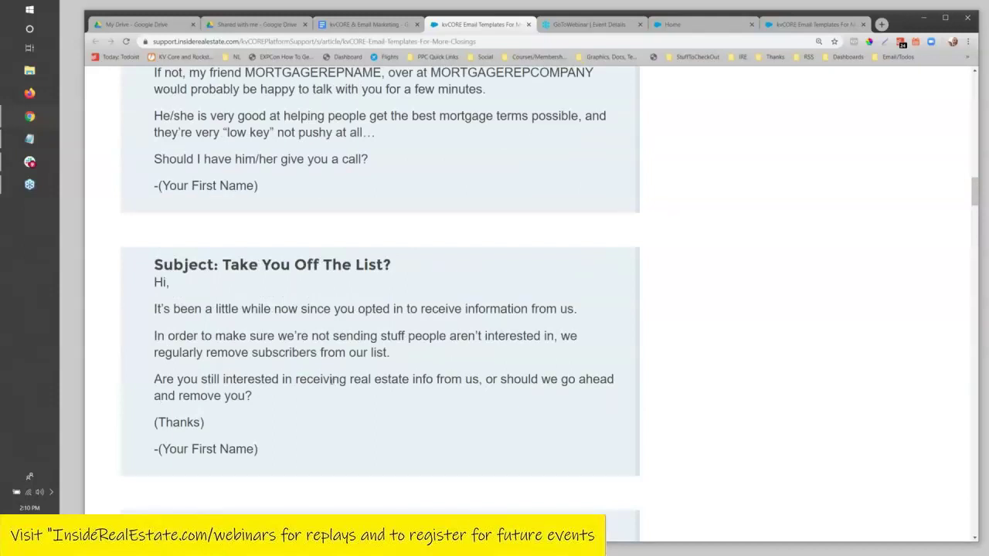
{"action": "scroll", "coordinate": [332, 380], "scroll_direction": "down", "scroll_amount": 5}
{"action": "scroll", "coordinate": [329, 384], "scroll_direction": "down", "scroll_amount": 1}
{"action": "scroll", "coordinate": [329, 384], "scroll_direction": "up", "scroll_amount": 5}
{"action": "scroll", "coordinate": [328, 384], "scroll_direction": "down", "scroll_amount": 5}
{"action": "scroll", "coordinate": [324, 390], "scroll_direction": "up", "scroll_amount": 15}
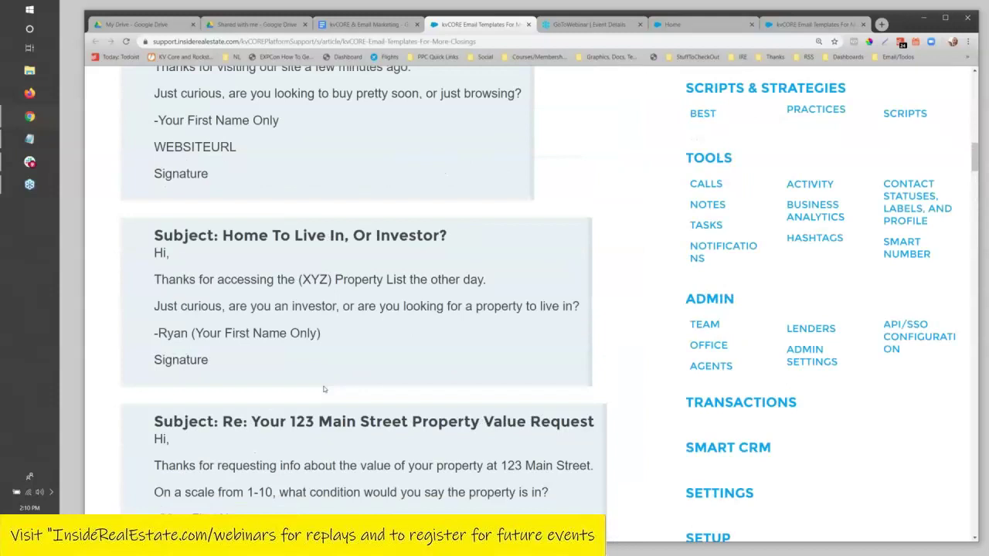
{"action": "scroll", "coordinate": [324, 389], "scroll_direction": "down", "scroll_amount": 8}
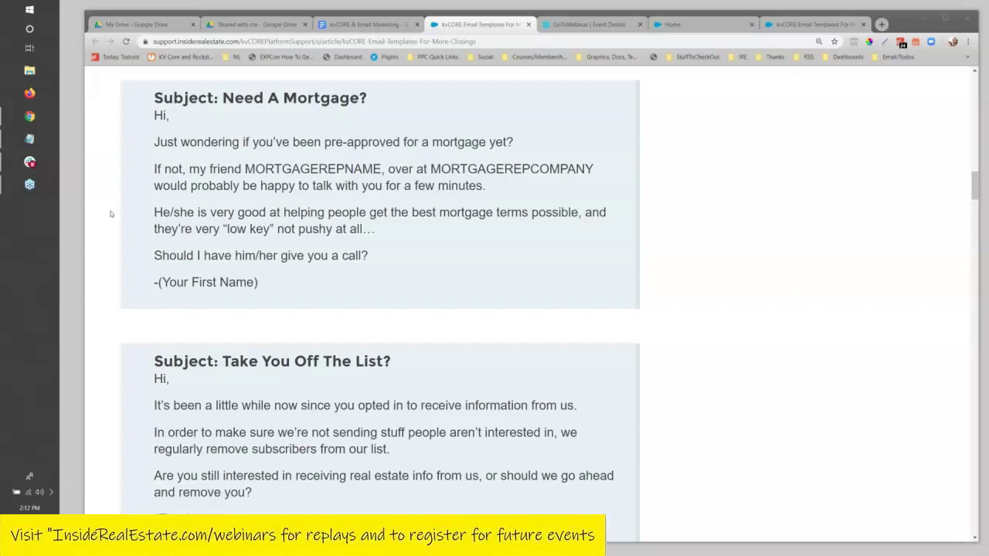
Scroll the article down past 'Thinking about selling your house?' to the Niche Focused Property Search section.
{"action": "scroll", "coordinate": [565, 232], "scroll_direction": "down", "scroll_amount": 6}
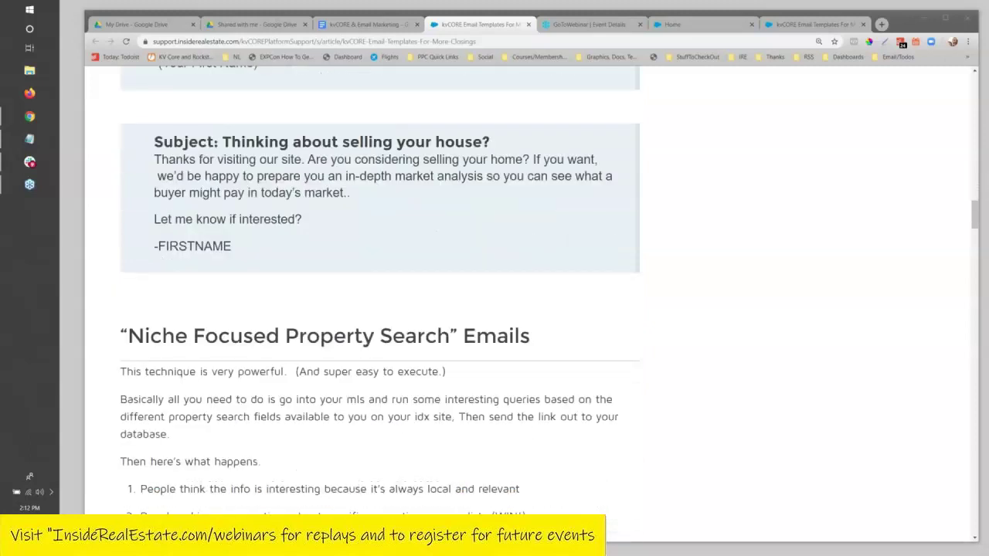
Highlight the 'Niche Focused Property Search' Emails heading, then open a new browser tab.
{"action": "scroll", "coordinate": [379, 294], "scroll_direction": "up", "scroll_amount": 3}
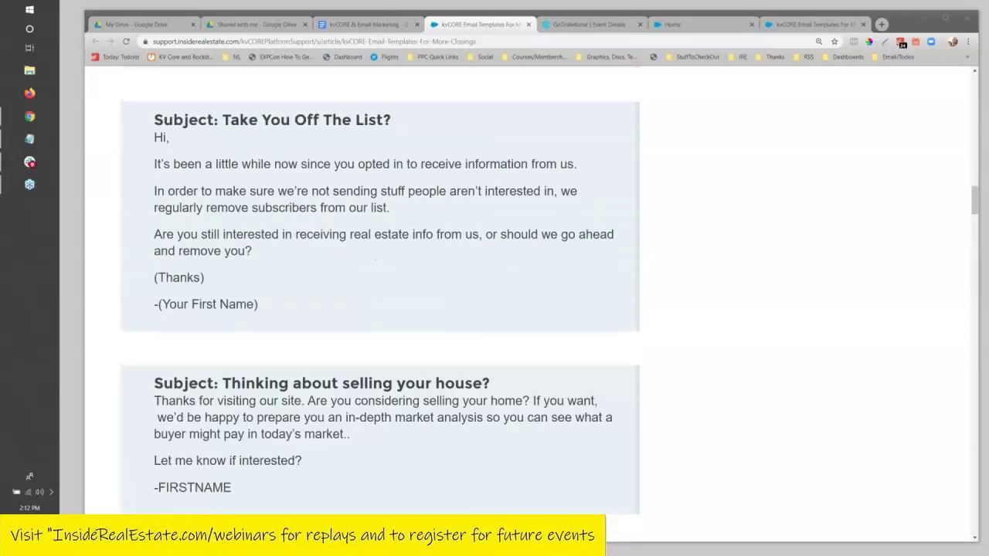
{"action": "scroll", "coordinate": [379, 290], "scroll_direction": "down", "scroll_amount": 1}
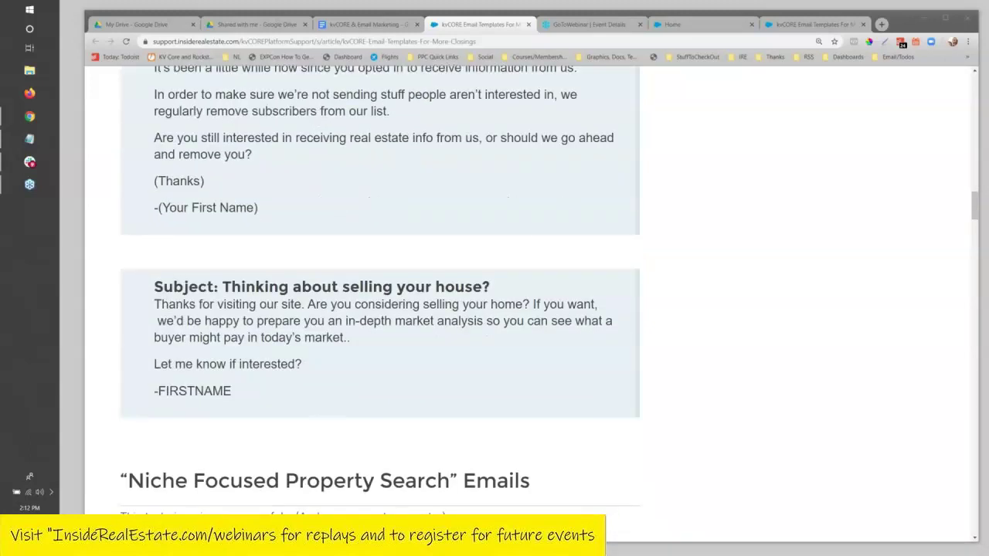
{"action": "scroll", "coordinate": [538, 228], "scroll_direction": "down", "scroll_amount": 4}
{"action": "scroll", "coordinate": [537, 229], "scroll_direction": "up", "scroll_amount": 1}
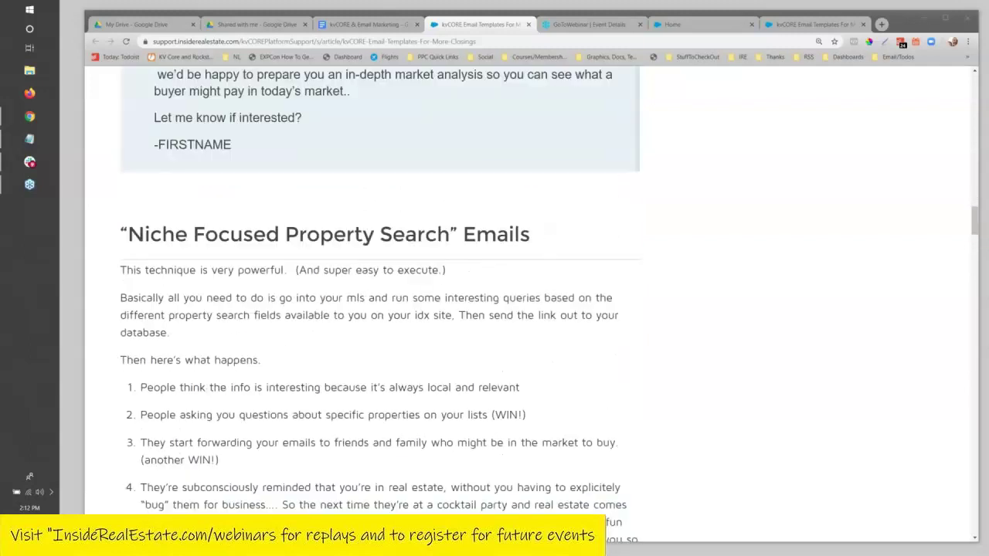
{"action": "left_click_drag", "start_coordinate": [127, 241], "coordinate": [554, 250]}
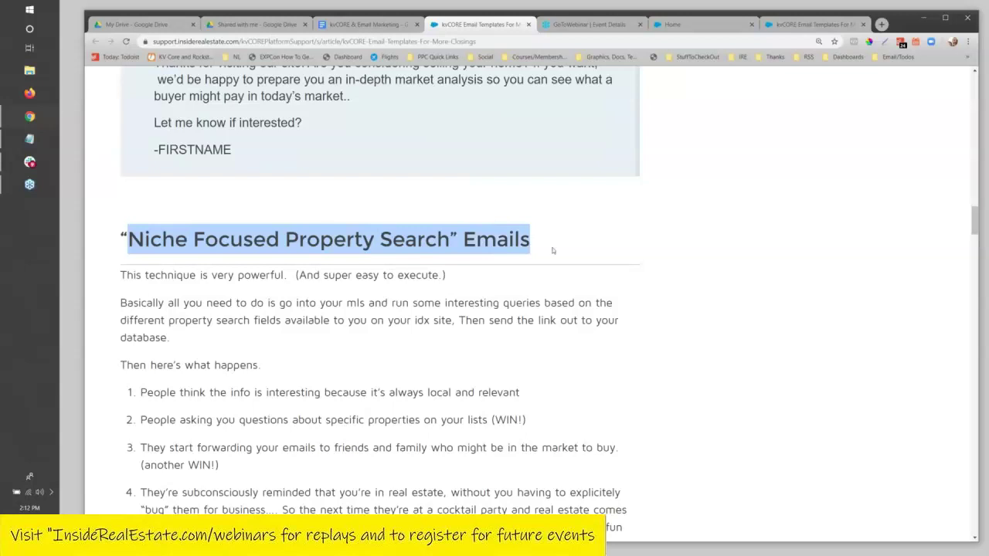
{"action": "scroll", "coordinate": [554, 250], "scroll_direction": "down", "scroll_amount": 1}
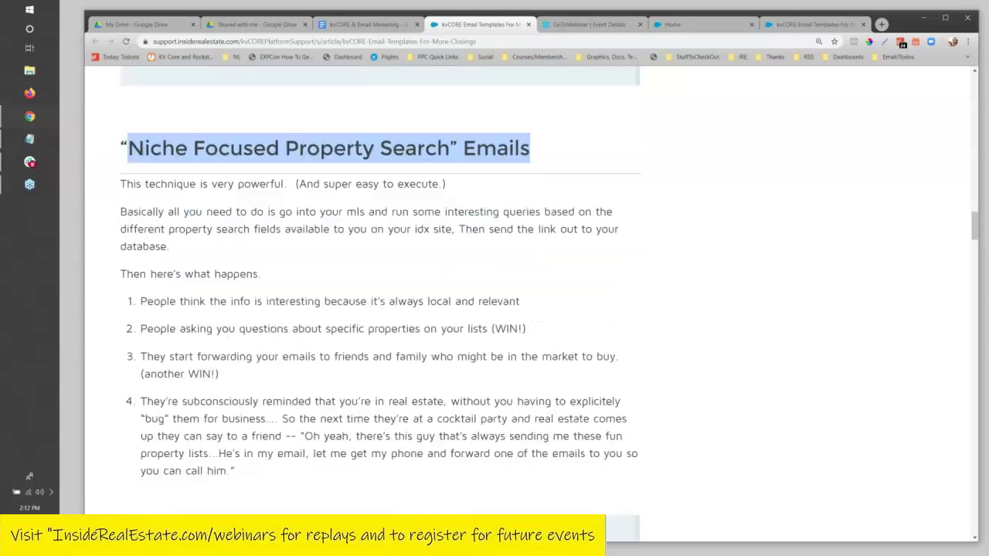
{"action": "scroll", "coordinate": [553, 250], "scroll_direction": "down", "scroll_amount": 1}
{"action": "scroll", "coordinate": [380, 292], "scroll_direction": "down", "scroll_amount": 1}
{"action": "scroll", "coordinate": [379, 292], "scroll_direction": "up", "scroll_amount": 2}
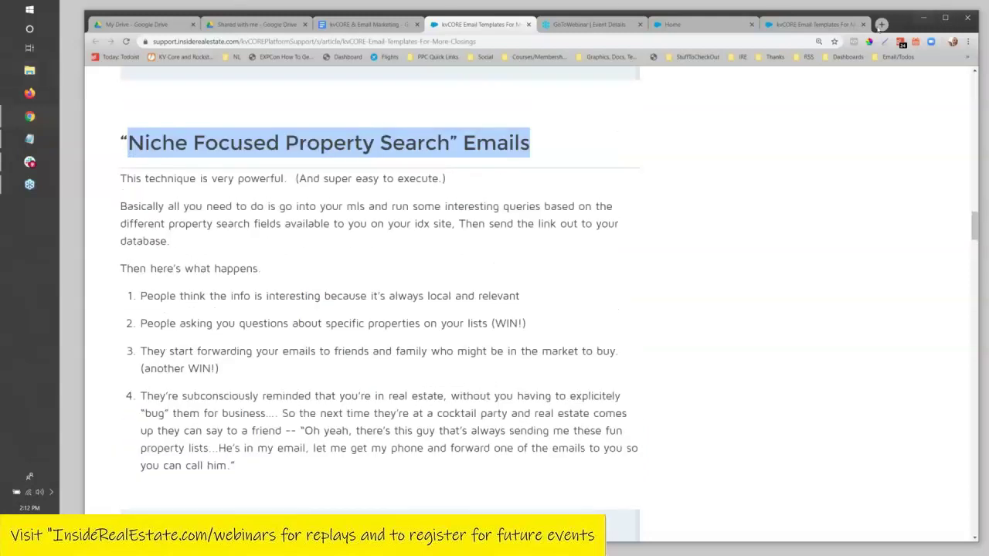
{"action": "left_click", "coordinate": [881, 25]}
Load the agent's kvCORE IDX website from the address bar and scroll its Multi-Family results.
{"action": "type", "text": "ryan"}
{"action": "key", "text": "Return"}
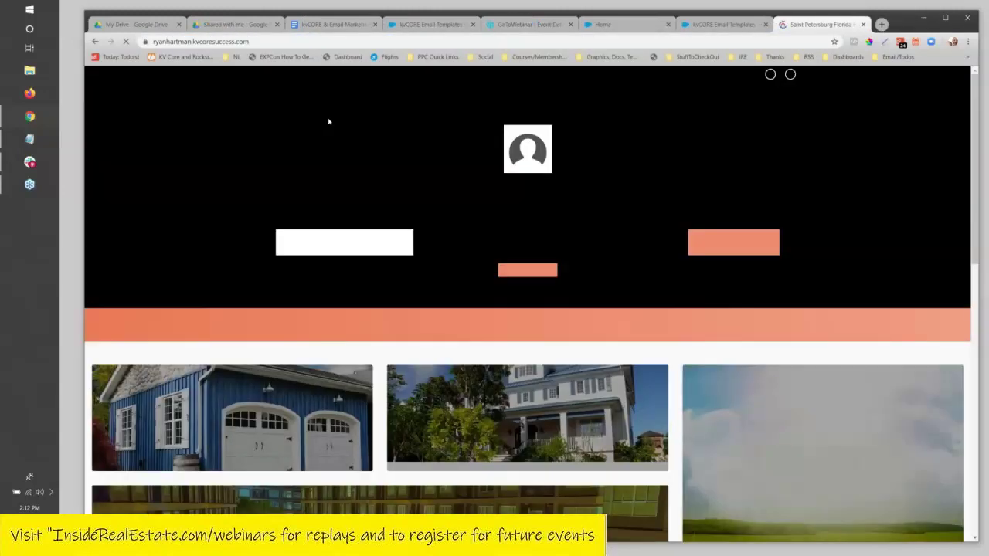
{"action": "scroll", "coordinate": [232, 315], "scroll_direction": "down", "scroll_amount": 2}
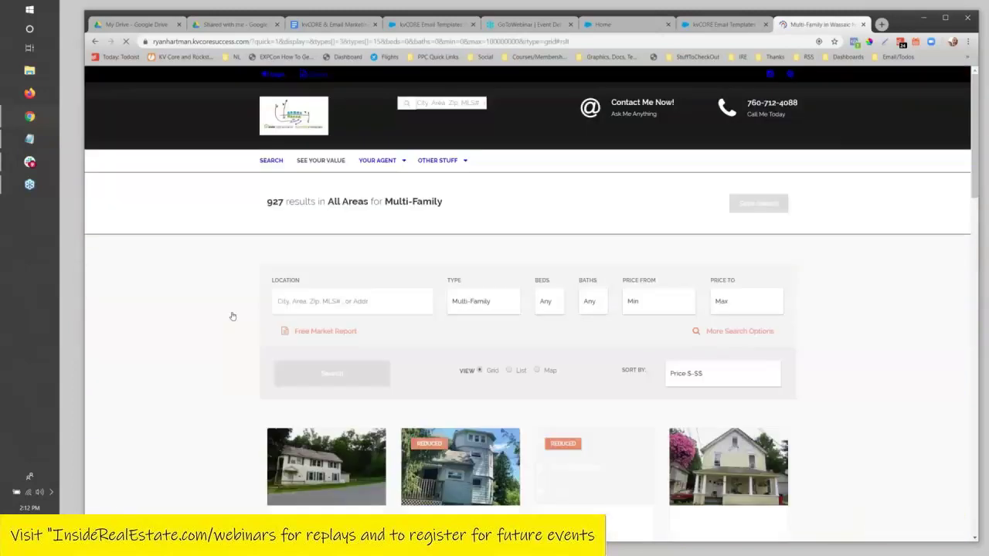
{"action": "scroll", "coordinate": [232, 315], "scroll_direction": "down", "scroll_amount": 5}
{"action": "scroll", "coordinate": [332, 371], "scroll_direction": "up", "scroll_amount": 4}
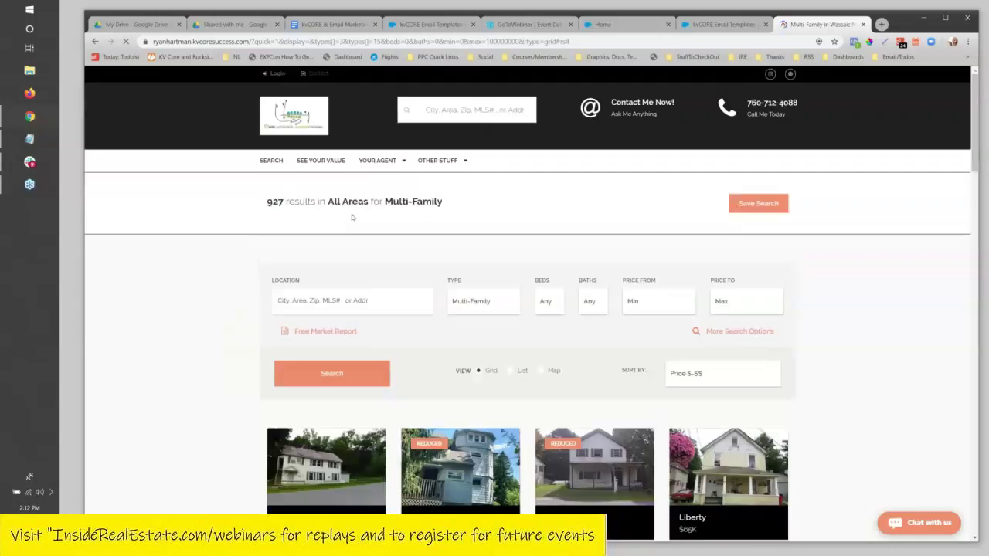
{"action": "scroll", "coordinate": [461, 402], "scroll_direction": "down", "scroll_amount": 4}
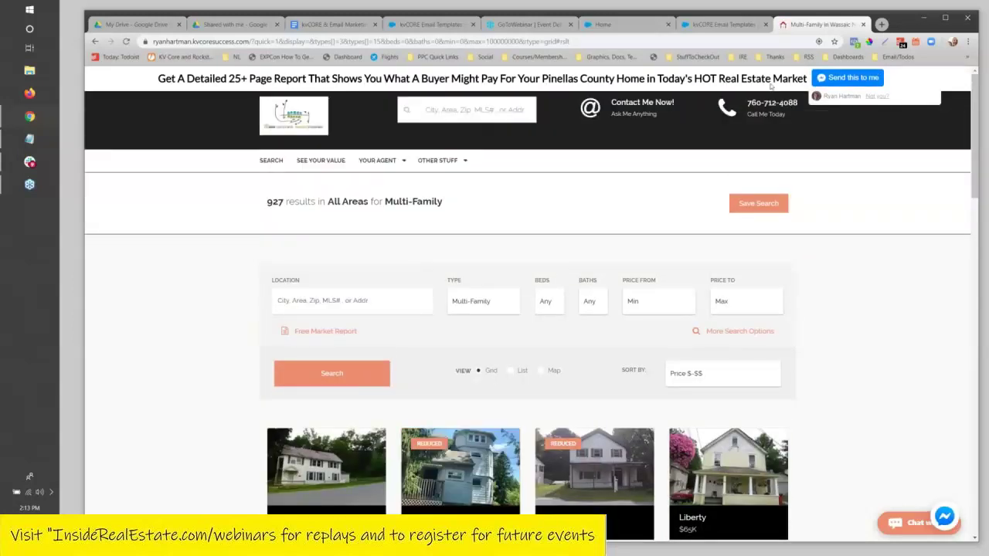
Copy the 927-result Multi-Family search address and return to the kvCORE & Email Marketing doc.
{"action": "left_click", "coordinate": [424, 41]}
{"action": "right_click", "coordinate": [424, 41]}
{"action": "left_click", "coordinate": [453, 107]}
{"action": "left_click", "coordinate": [962, 77]}
{"action": "left_click", "coordinate": [424, 41]}
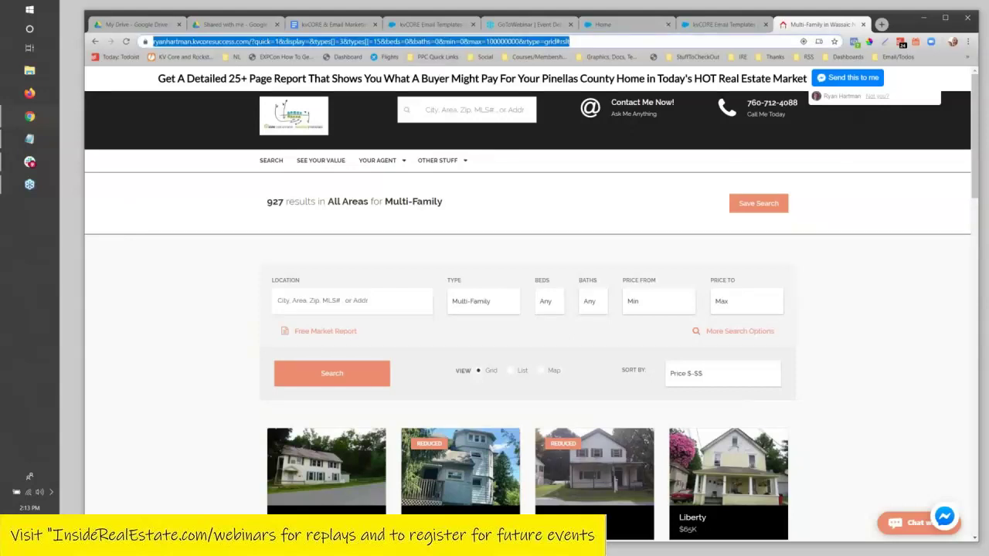
{"action": "left_click", "coordinate": [394, 43]}
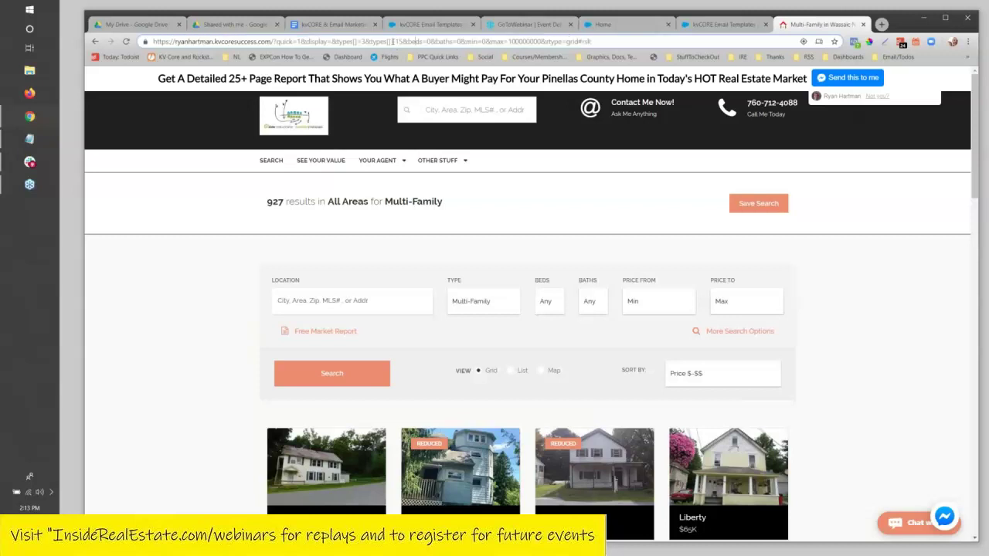
{"action": "left_click_drag", "start_coordinate": [592, 41], "coordinate": [153, 42]}
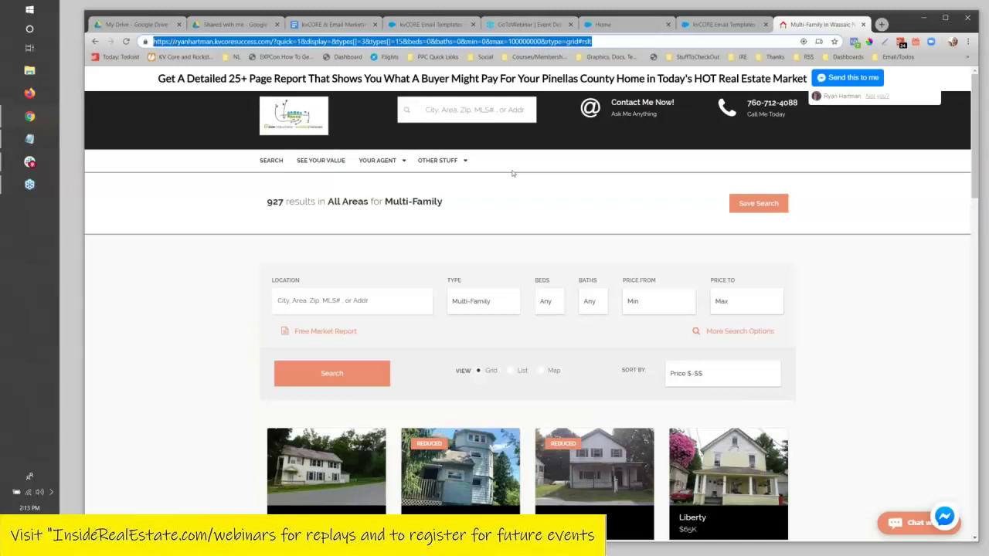
{"action": "left_click", "coordinate": [329, 25]}
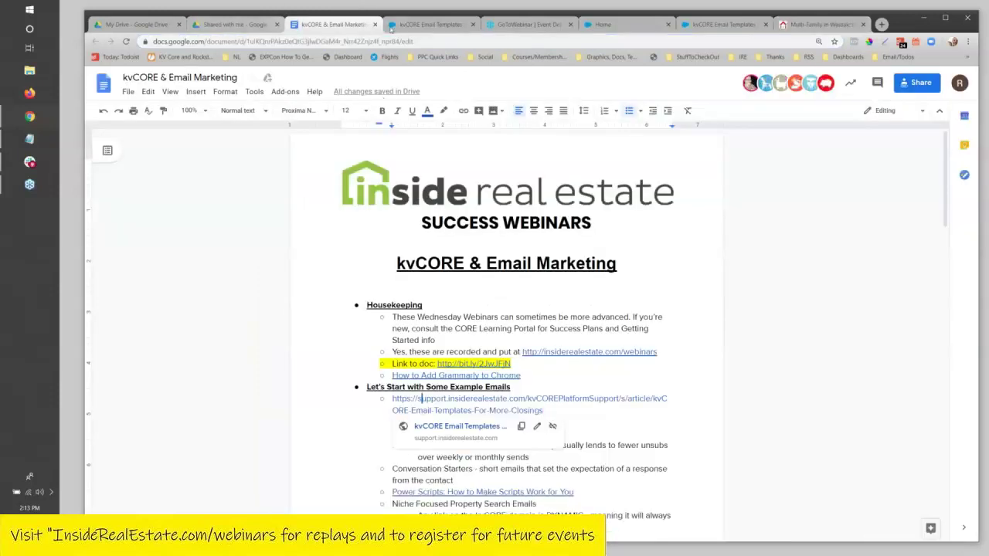
Bring up the kvCORE Email Templates article and find the Niche Focused Property Search section.
{"action": "left_click", "coordinate": [429, 24]}
{"action": "scroll", "coordinate": [417, 132], "scroll_direction": "down", "scroll_amount": 5}
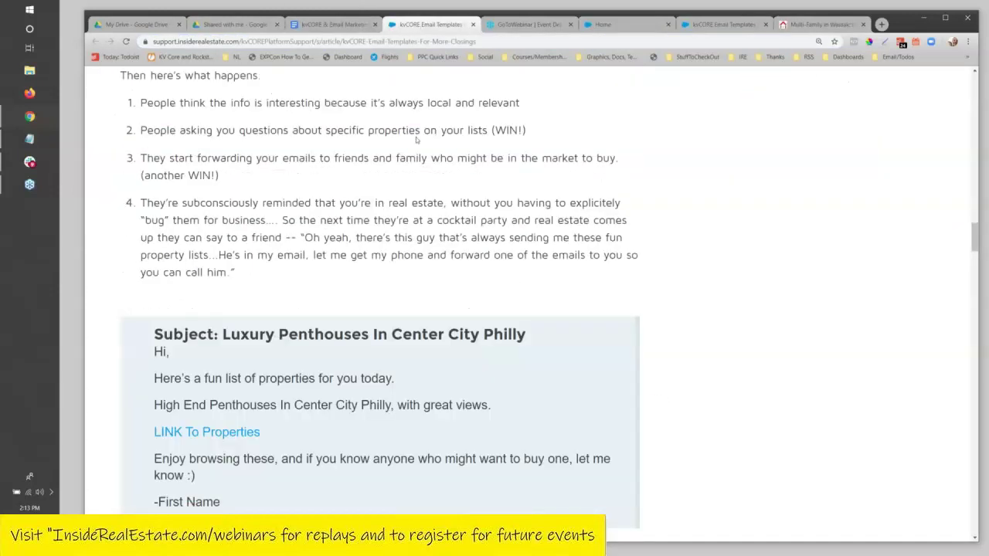
{"action": "scroll", "coordinate": [416, 141], "scroll_direction": "up", "scroll_amount": 2}
{"action": "scroll", "coordinate": [416, 140], "scroll_direction": "down", "scroll_amount": 2}
{"action": "scroll", "coordinate": [416, 140], "scroll_direction": "up", "scroll_amount": 4}
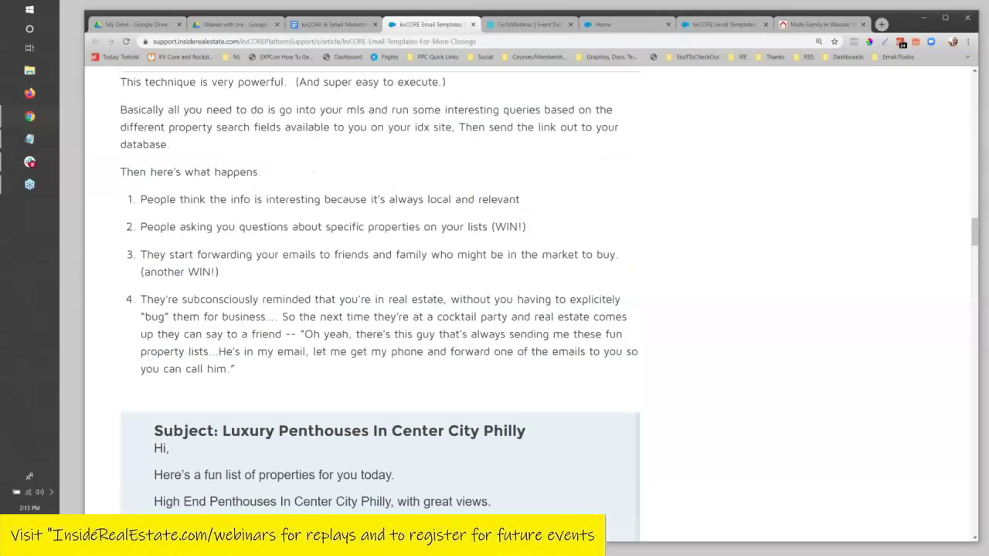
{"action": "scroll", "coordinate": [378, 302], "scroll_direction": "up", "scroll_amount": 2}
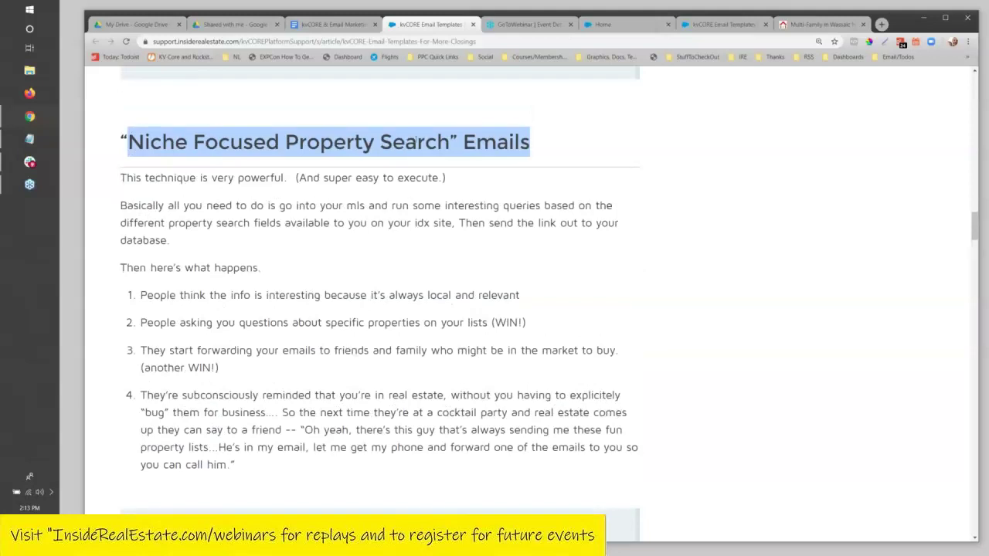
{"action": "scroll", "coordinate": [380, 291], "scroll_direction": "down", "scroll_amount": 4}
{"action": "scroll", "coordinate": [380, 291], "scroll_direction": "up", "scroll_amount": 2}
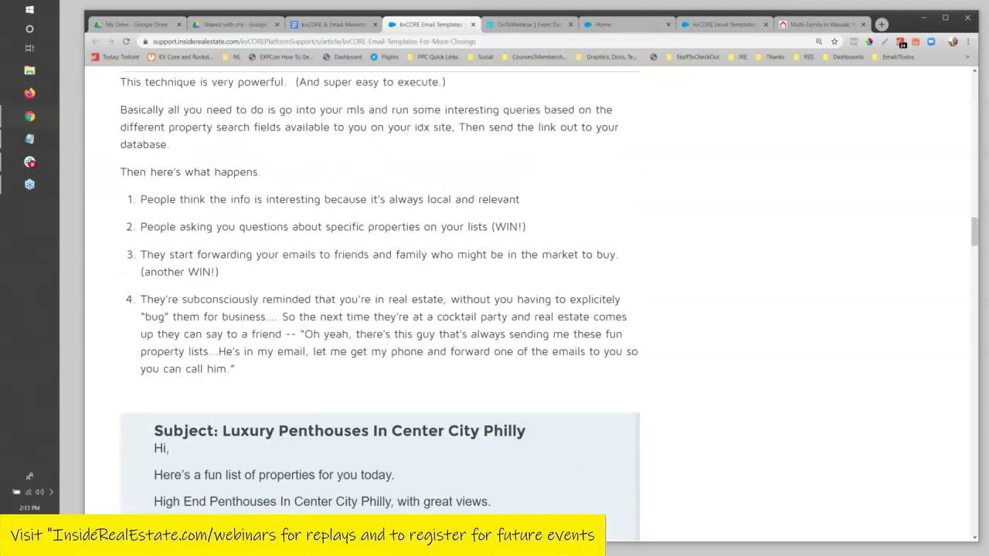
{"action": "scroll", "coordinate": [380, 291], "scroll_direction": "up", "scroll_amount": 2}
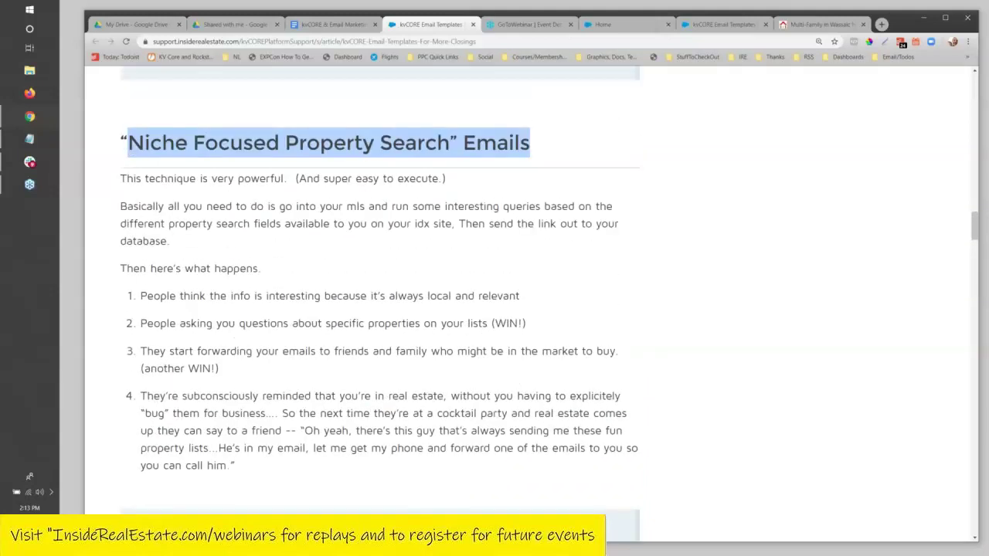
{"action": "scroll", "coordinate": [407, 226], "scroll_direction": "down", "scroll_amount": 3}
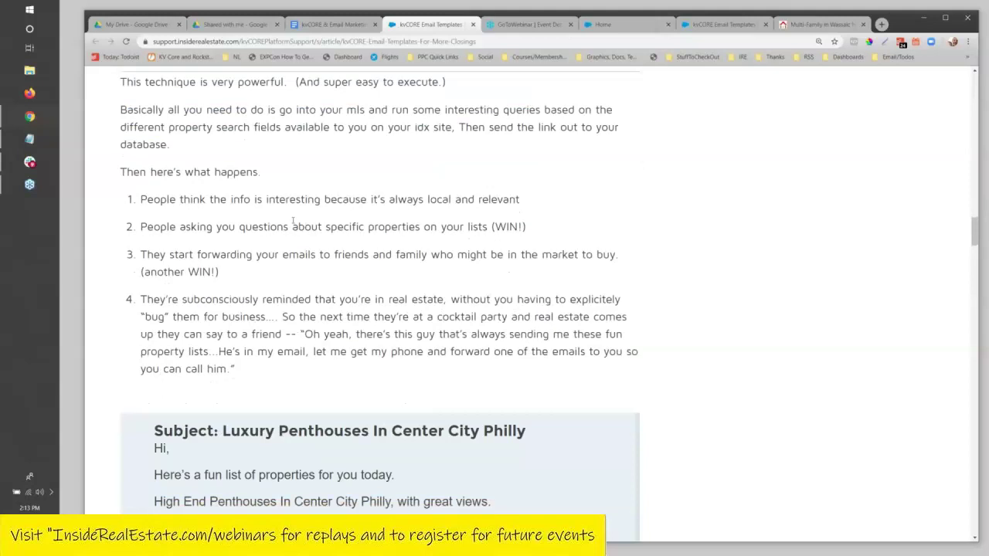
{"action": "scroll", "coordinate": [305, 248], "scroll_direction": "up", "scroll_amount": 2}
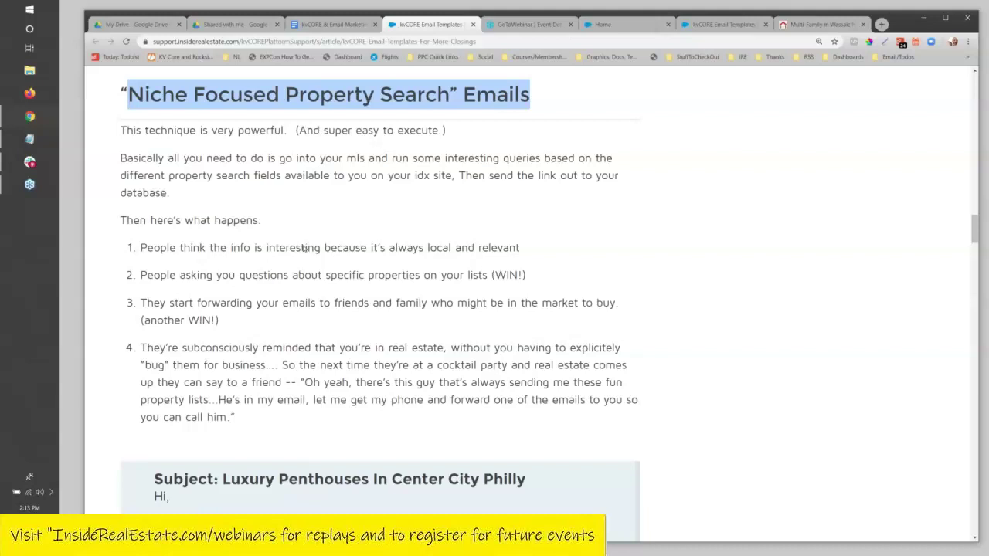
{"action": "scroll", "coordinate": [305, 248], "scroll_direction": "down", "scroll_amount": 3}
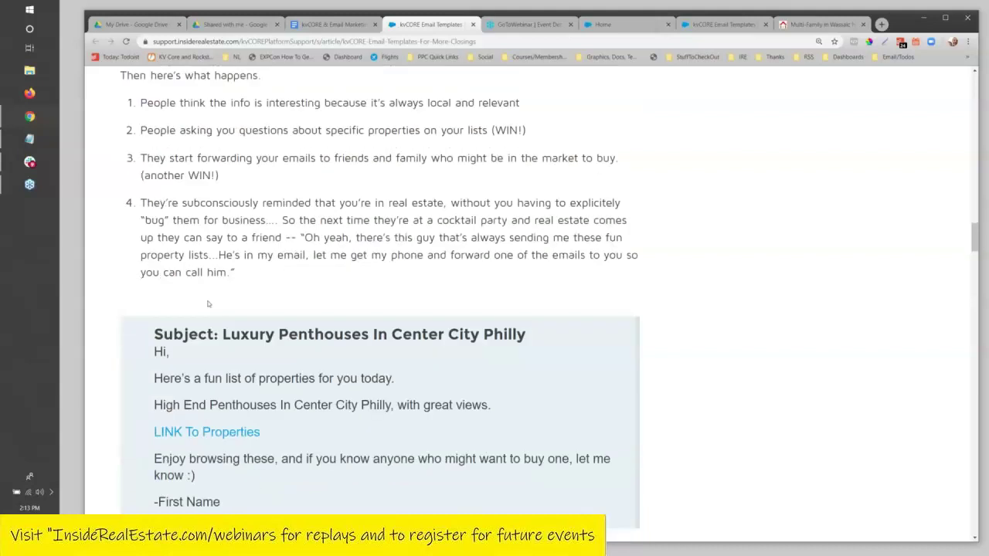
Highlight the niche email benefits: property questions, forwarding to friends, and staying remembered.
{"action": "left_click_drag", "start_coordinate": [222, 334], "coordinate": [541, 341]}
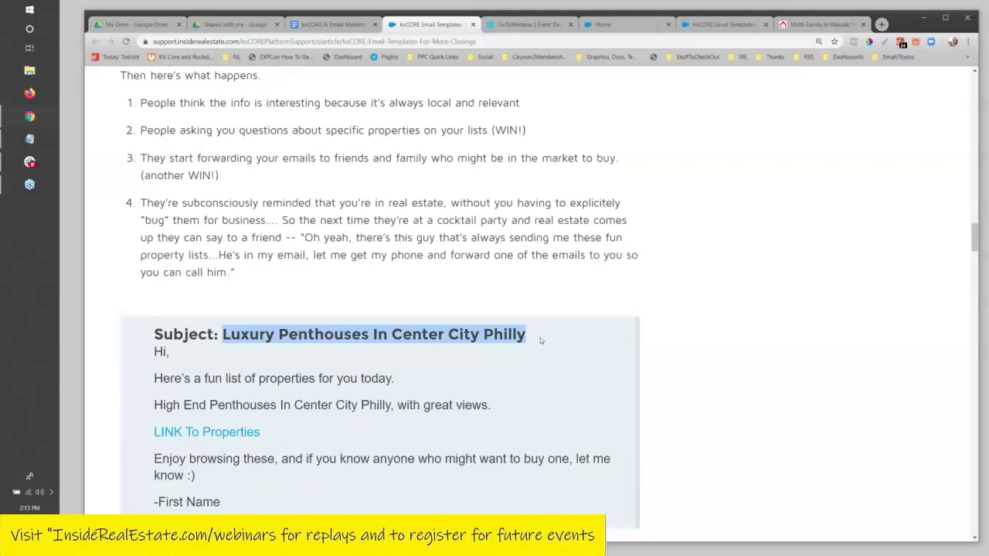
{"action": "scroll", "coordinate": [540, 338], "scroll_direction": "up", "scroll_amount": 3}
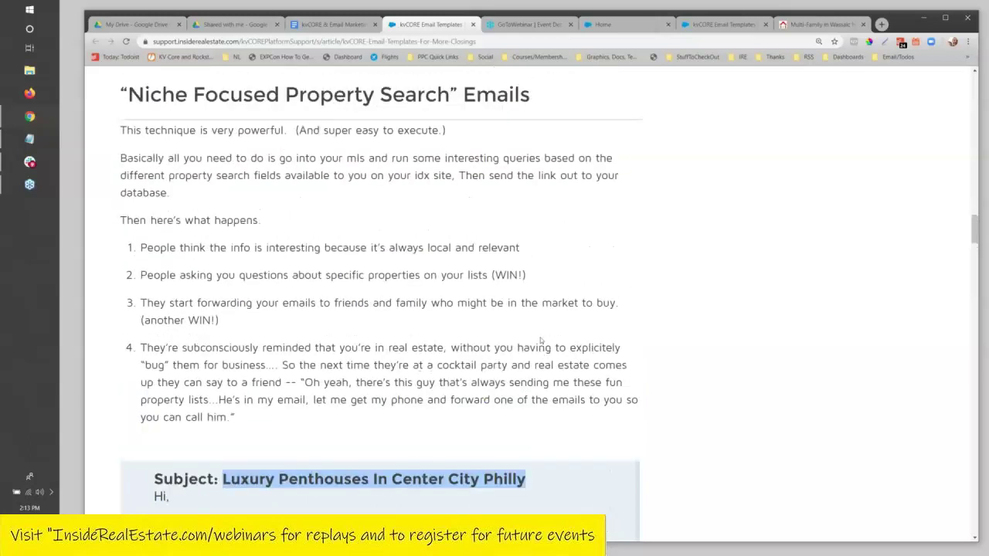
{"action": "scroll", "coordinate": [551, 332], "scroll_direction": "down", "scroll_amount": 1}
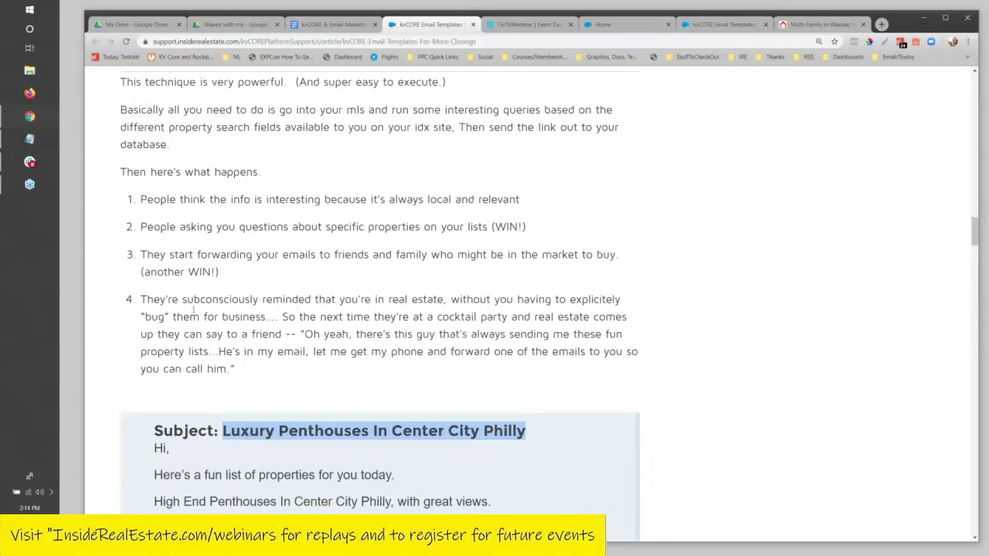
{"action": "left_click_drag", "start_coordinate": [160, 226], "coordinate": [490, 223]}
{"action": "left_click_drag", "start_coordinate": [288, 254], "coordinate": [594, 252]}
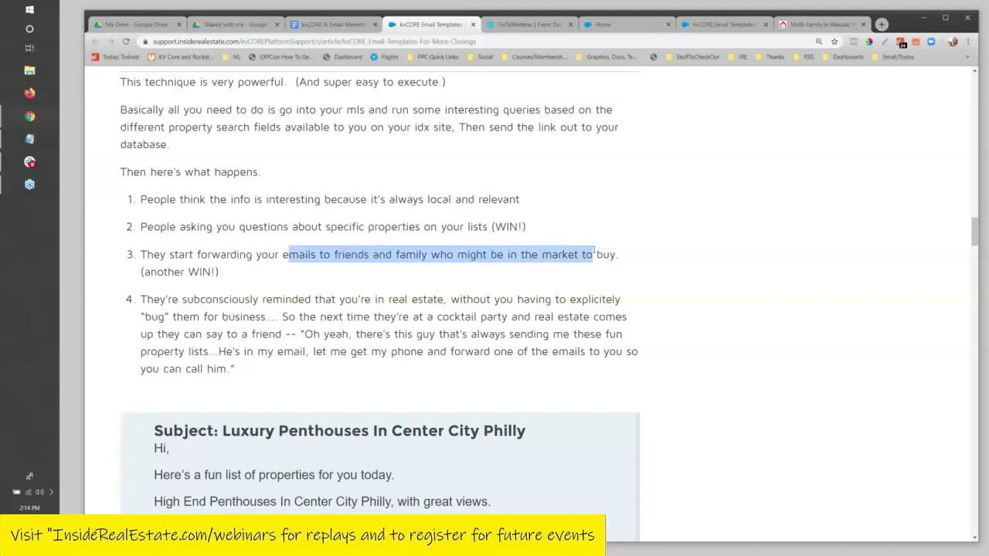
{"action": "scroll", "coordinate": [595, 253], "scroll_direction": "down", "scroll_amount": 1}
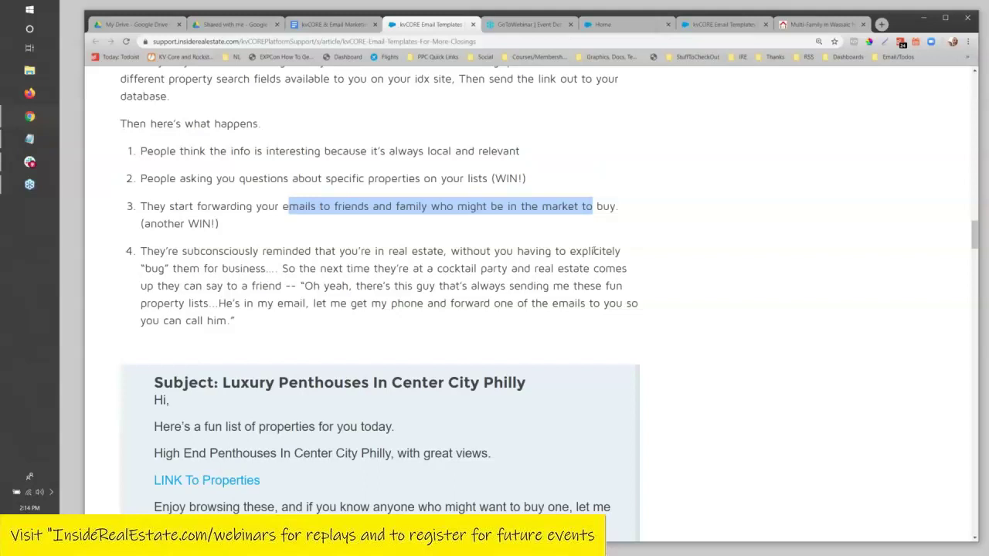
{"action": "left_click_drag", "start_coordinate": [140, 251], "coordinate": [382, 287]}
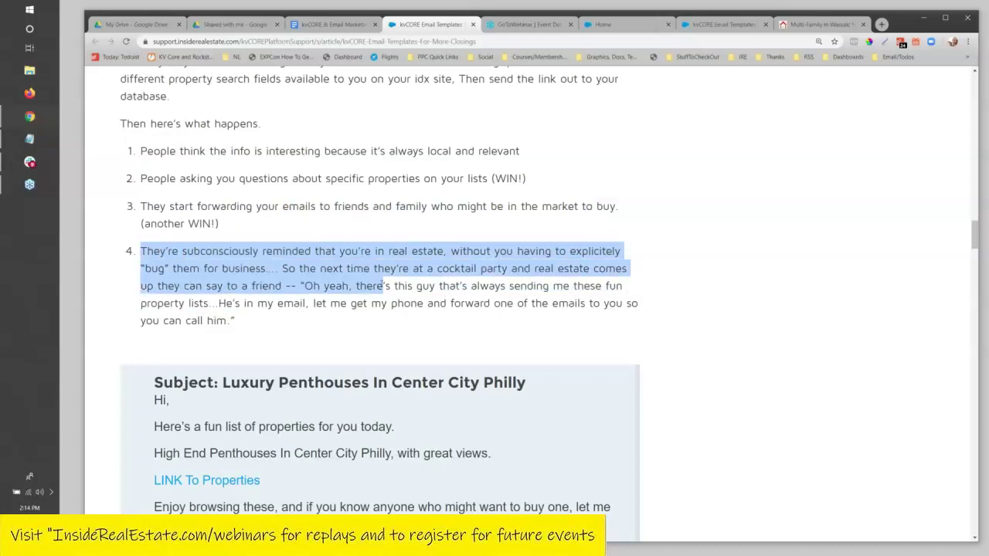
{"action": "scroll", "coordinate": [382, 287], "scroll_direction": "down", "scroll_amount": 3}
{"action": "scroll", "coordinate": [373, 284], "scroll_direction": "down", "scroll_amount": 1}
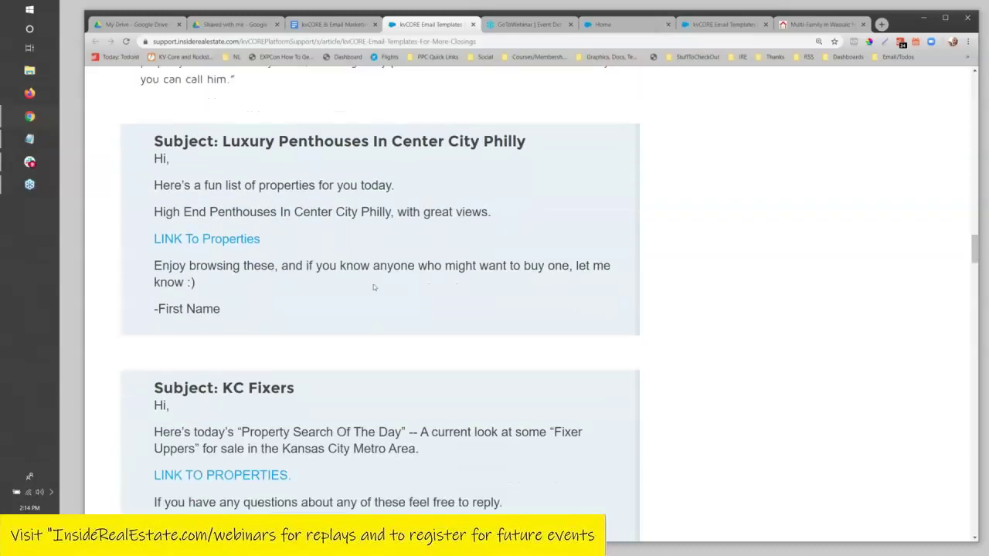
{"action": "scroll", "coordinate": [374, 284], "scroll_direction": "up", "scroll_amount": 2}
{"action": "left_click", "coordinate": [237, 249]}
{"action": "scroll", "coordinate": [399, 263], "scroll_direction": "down", "scroll_amount": 1}
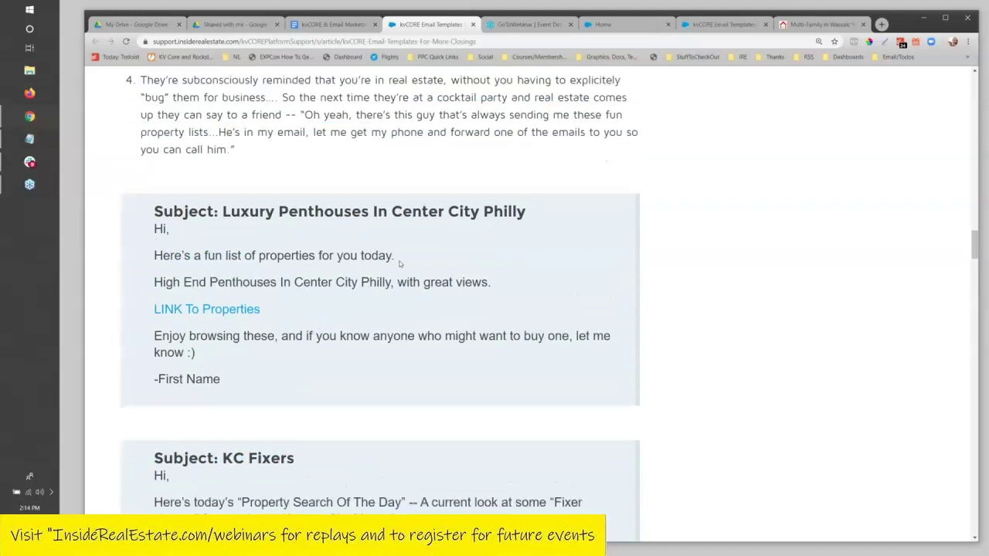
{"action": "left_click_drag", "start_coordinate": [309, 233], "coordinate": [383, 233]}
{"action": "left_click_drag", "start_coordinate": [164, 261], "coordinate": [484, 260]}
{"action": "left_click_drag", "start_coordinate": [261, 287], "coordinate": [152, 285]}
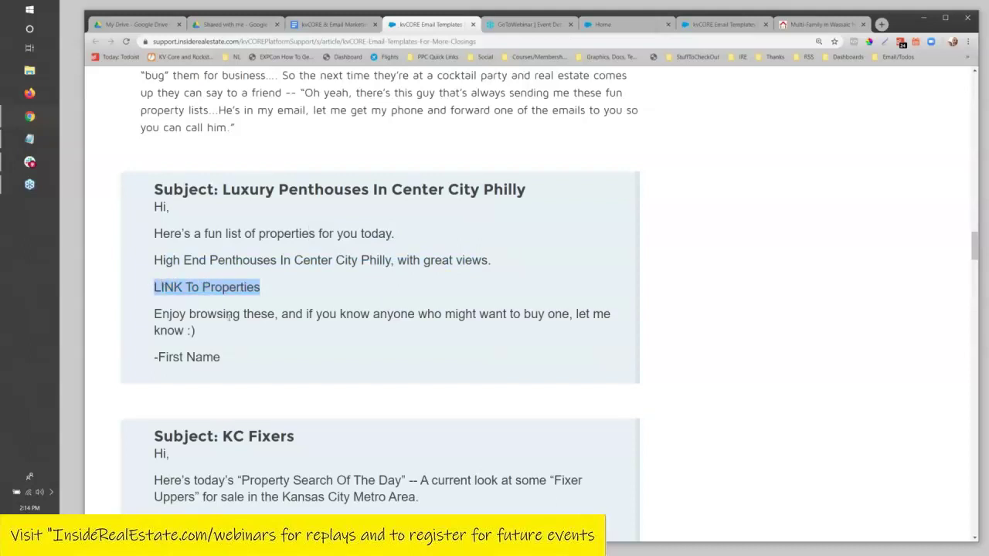
{"action": "scroll", "coordinate": [228, 316], "scroll_direction": "down", "scroll_amount": 2}
{"action": "left_click_drag", "start_coordinate": [154, 170], "coordinate": [184, 186]}
{"action": "left_click", "coordinate": [209, 189]}
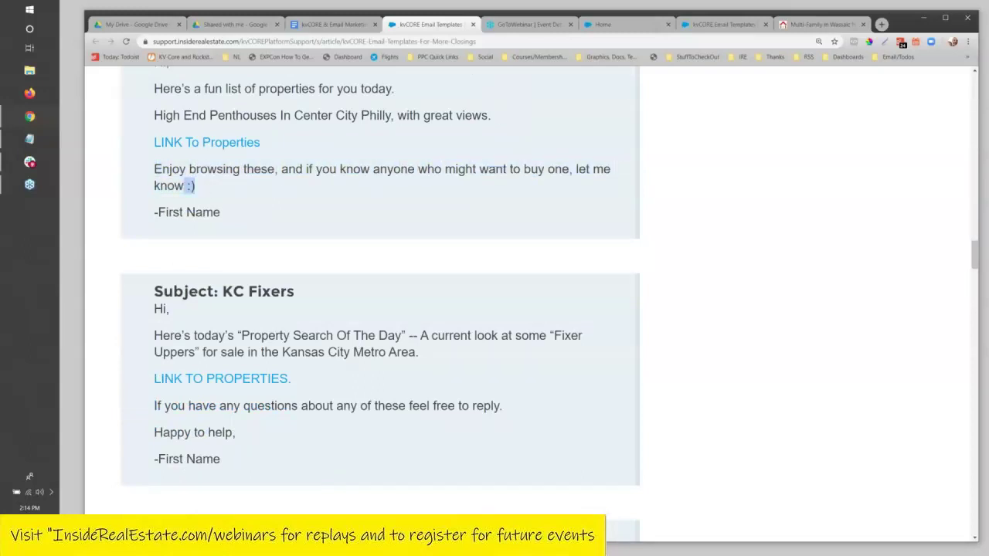
{"action": "left_click_drag", "start_coordinate": [237, 214], "coordinate": [152, 227]}
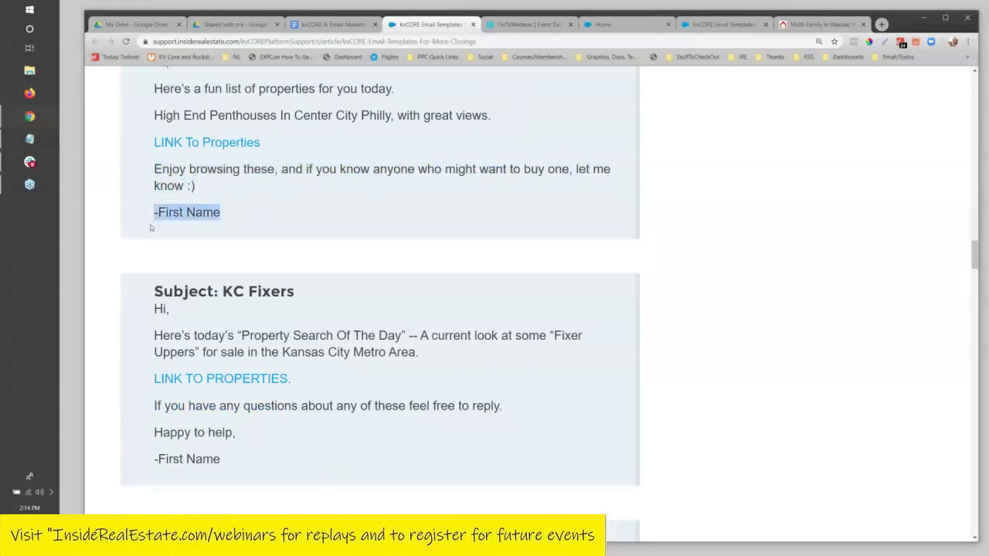
{"action": "left_click", "coordinate": [149, 223]}
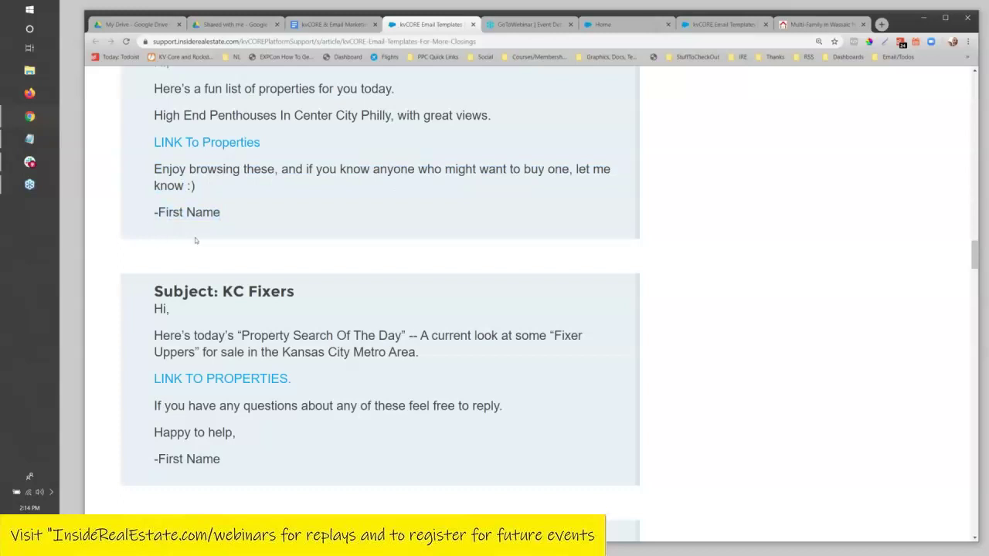
{"action": "scroll", "coordinate": [294, 262], "scroll_direction": "down", "scroll_amount": 2}
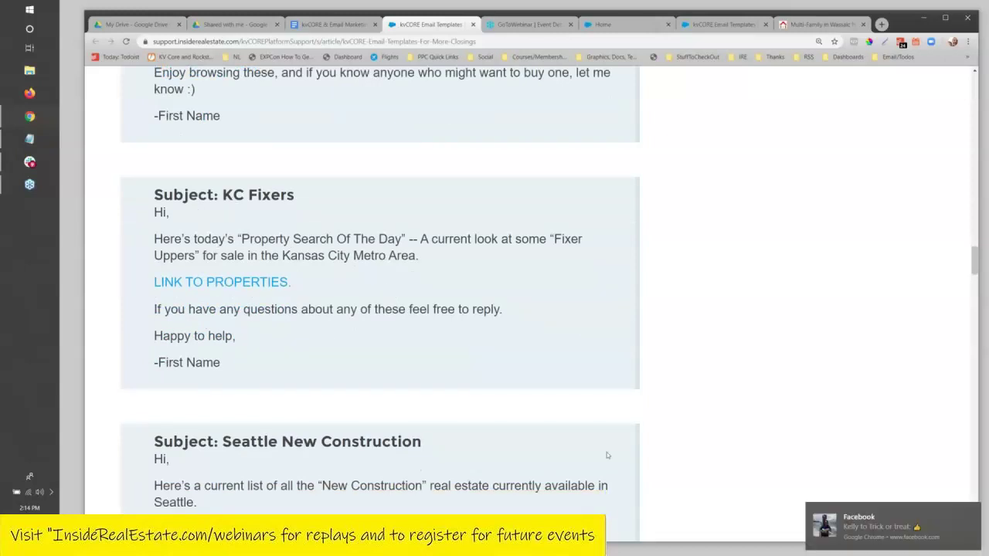
{"action": "scroll", "coordinate": [433, 313], "scroll_direction": "up", "scroll_amount": 1}
{"action": "scroll", "coordinate": [428, 310], "scroll_direction": "up", "scroll_amount": 2}
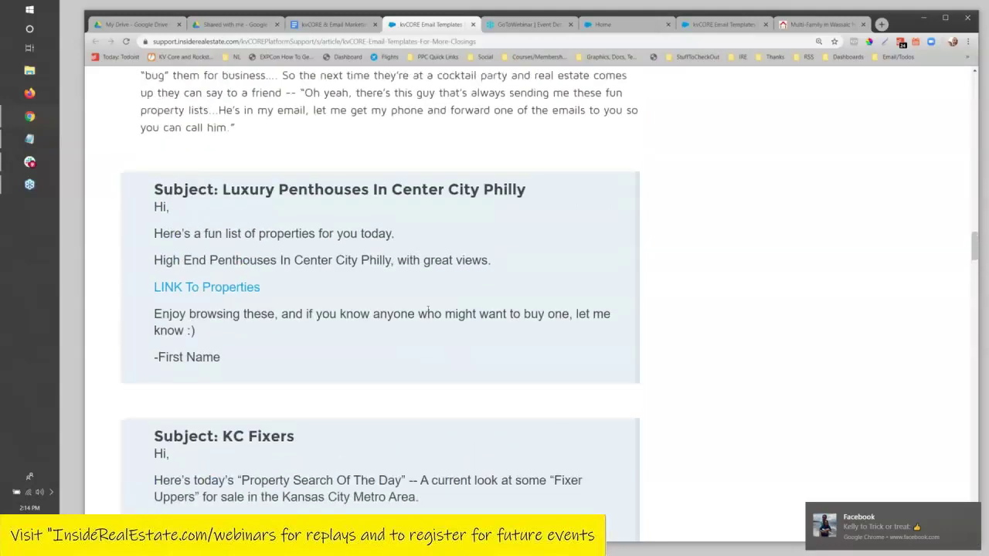
{"action": "scroll", "coordinate": [429, 311], "scroll_direction": "down", "scroll_amount": 1}
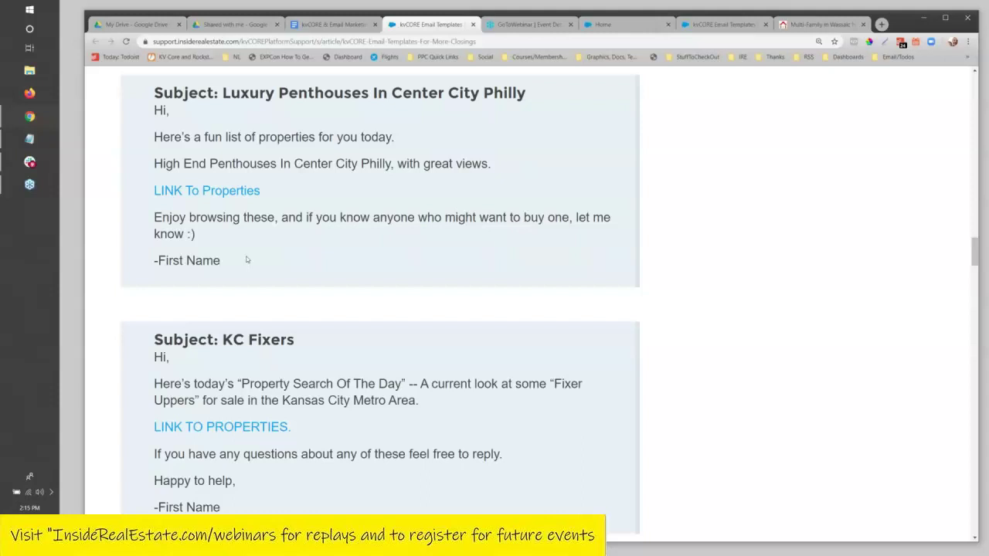
Go to kvcore.com and open the Lead Engine page from the sidebar.
{"action": "left_click", "coordinate": [503, 25]}
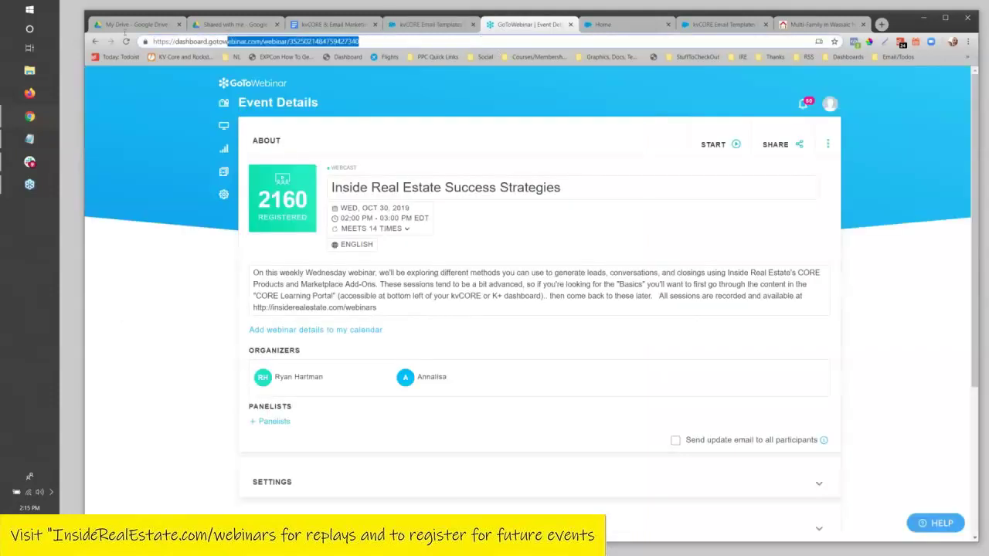
{"action": "left_click_drag", "start_coordinate": [124, 32], "coordinate": [9, 31]}
{"action": "type", "text": "kvcore"}
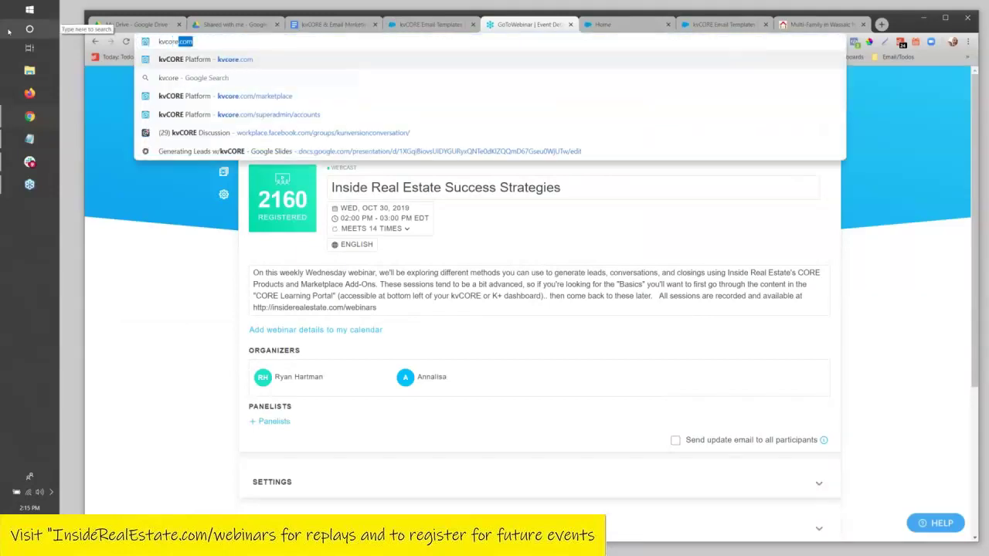
{"action": "key", "text": "Return"}
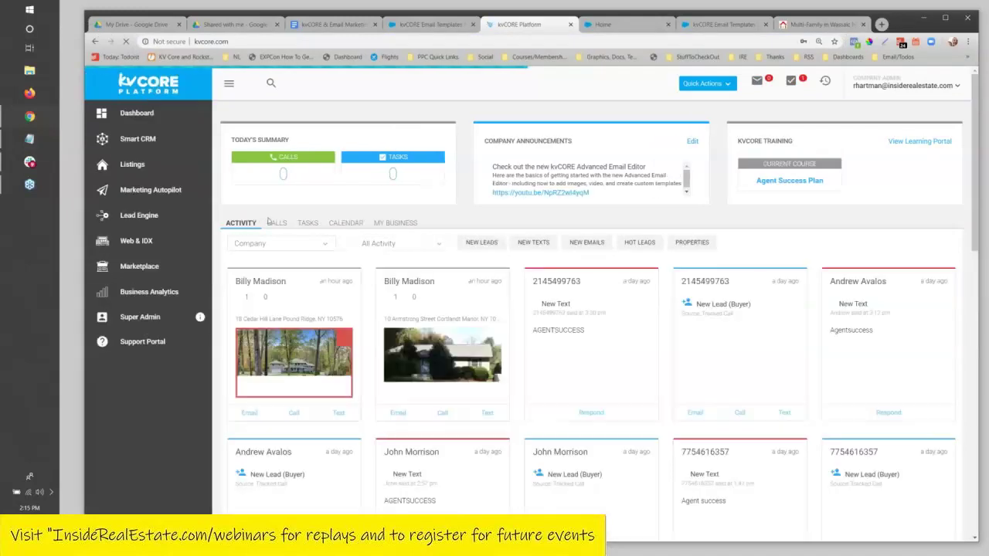
{"action": "left_click", "coordinate": [139, 215]}
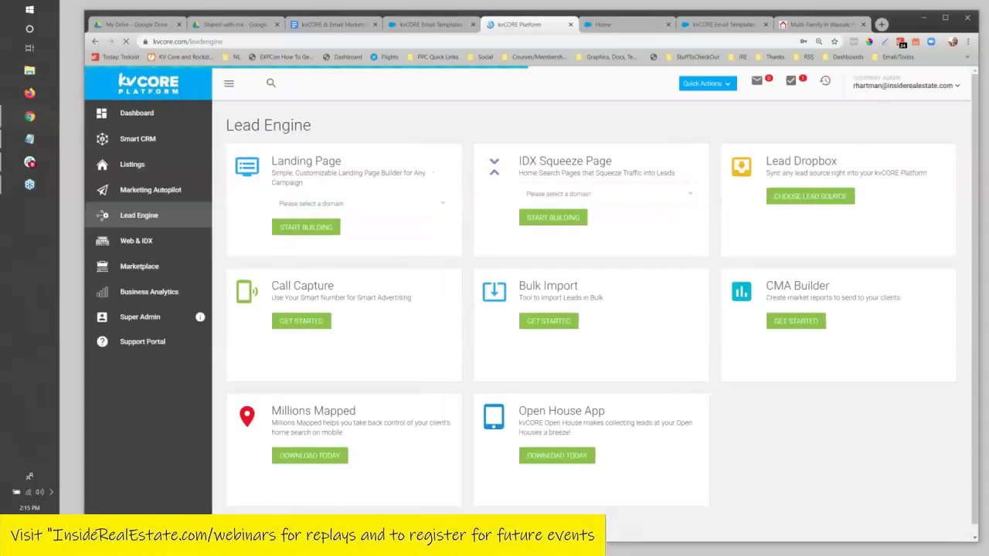
Choose the website domain and start building an IDX Squeeze Page.
{"action": "left_click", "coordinate": [607, 194]}
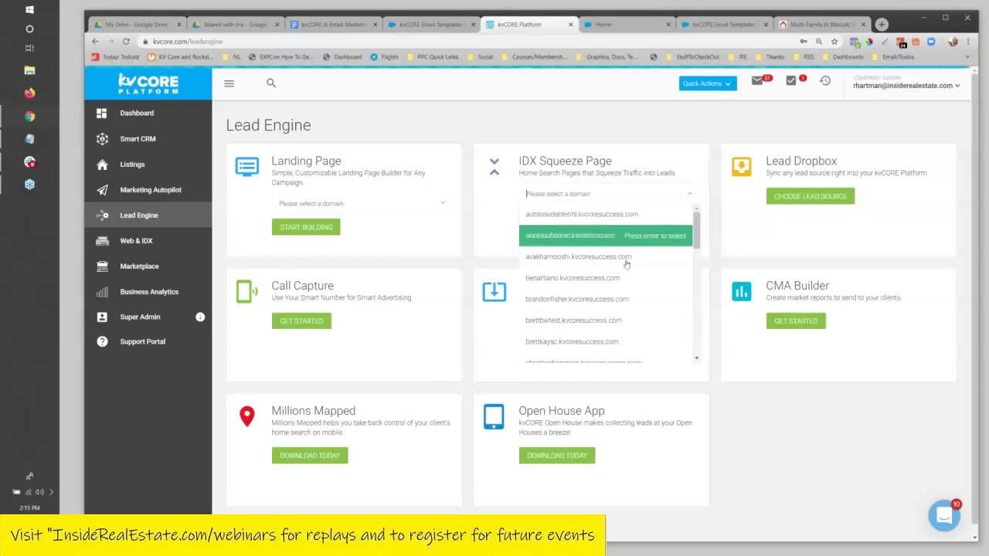
{"action": "scroll", "coordinate": [602, 263], "scroll_direction": "down", "scroll_amount": 5}
{"action": "left_click", "coordinate": [572, 311]}
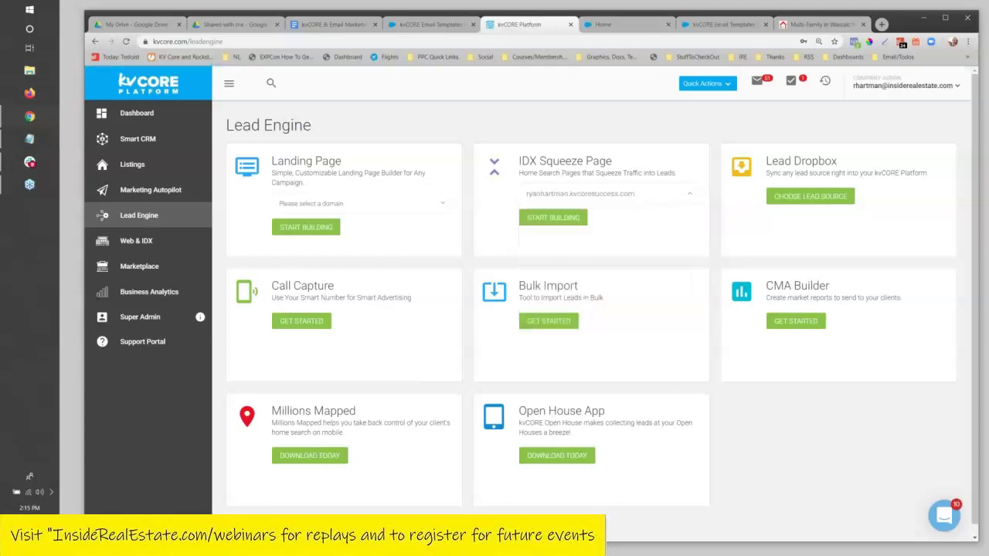
{"action": "left_click", "coordinate": [568, 222]}
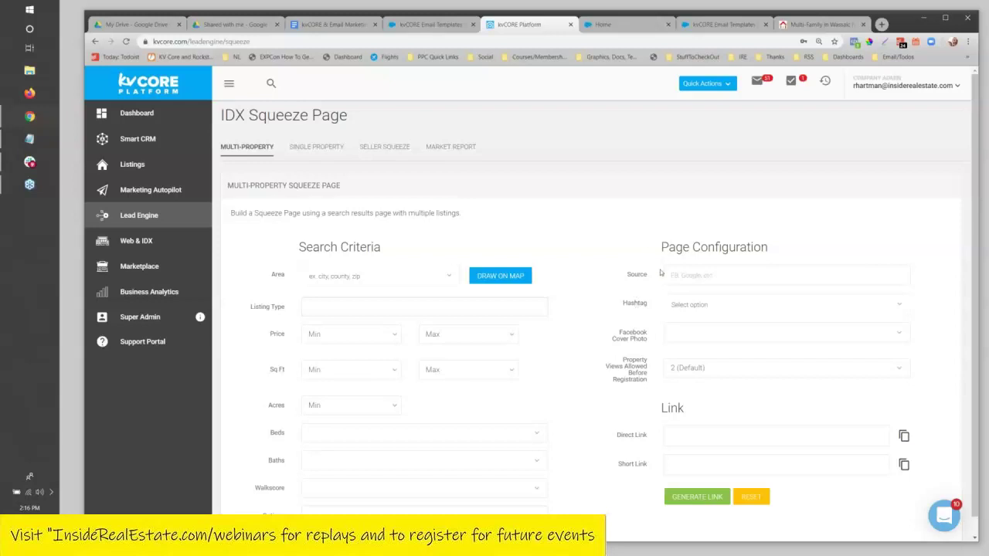
Set Property Views Allowed Before Registration to Never and open the Hashtag list.
{"action": "left_click", "coordinate": [679, 368]}
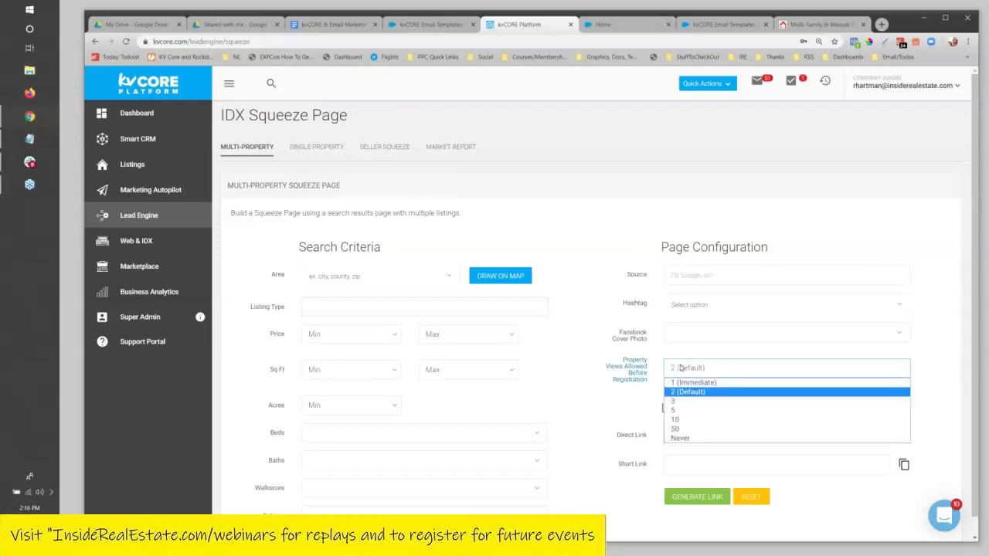
{"action": "key", "text": "Down"}
{"action": "key", "text": "Down"}
{"action": "key", "text": "Down"}
{"action": "key", "text": "Down"}
{"action": "key", "text": "Down"}
{"action": "key", "text": "Return"}
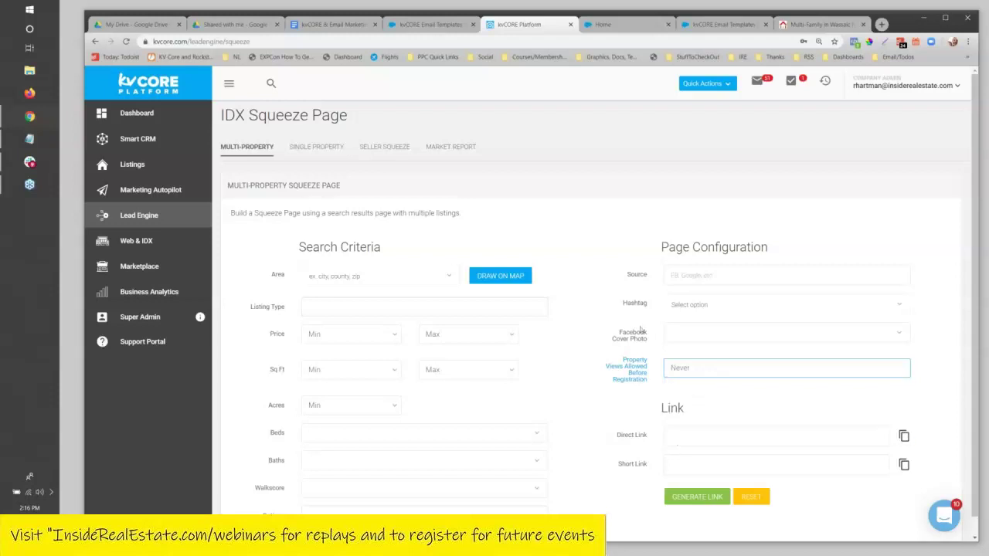
{"action": "left_click_drag", "start_coordinate": [619, 361], "coordinate": [644, 380]}
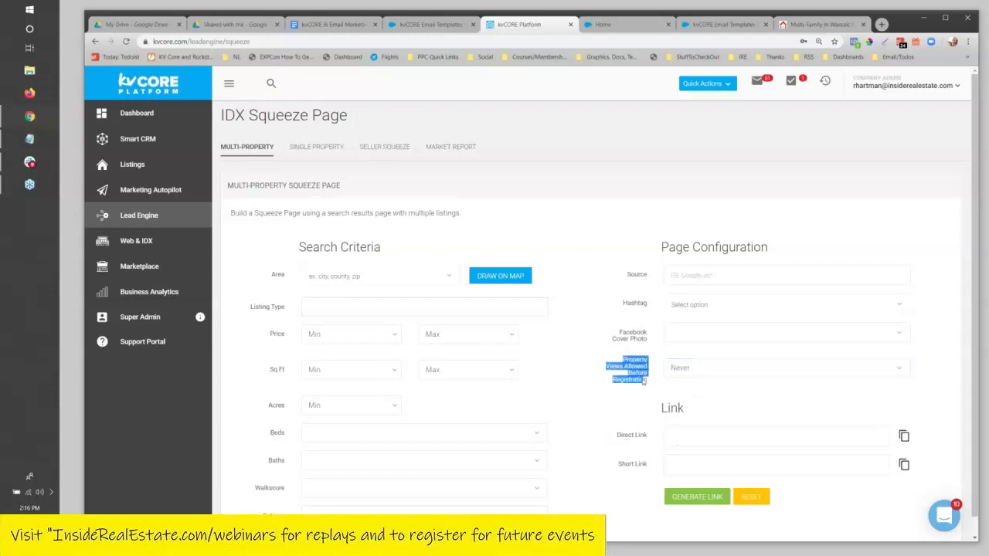
{"action": "left_click", "coordinate": [603, 397]}
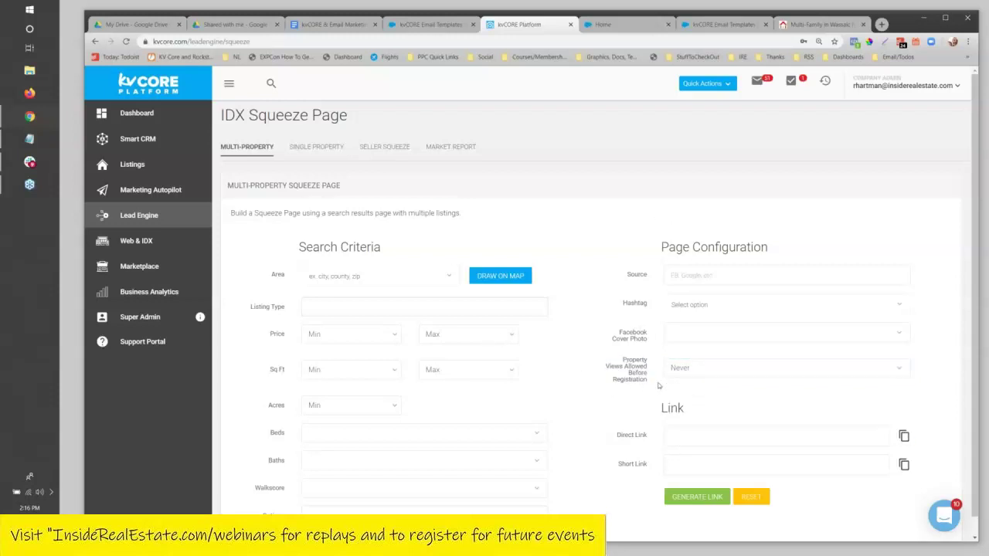
{"action": "left_click", "coordinate": [695, 370]}
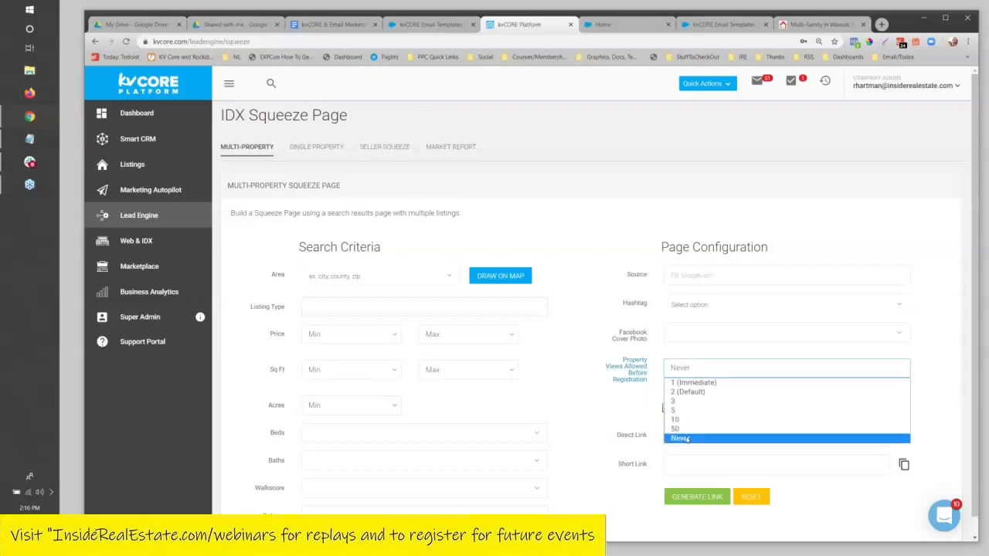
{"action": "left_click", "coordinate": [681, 438]}
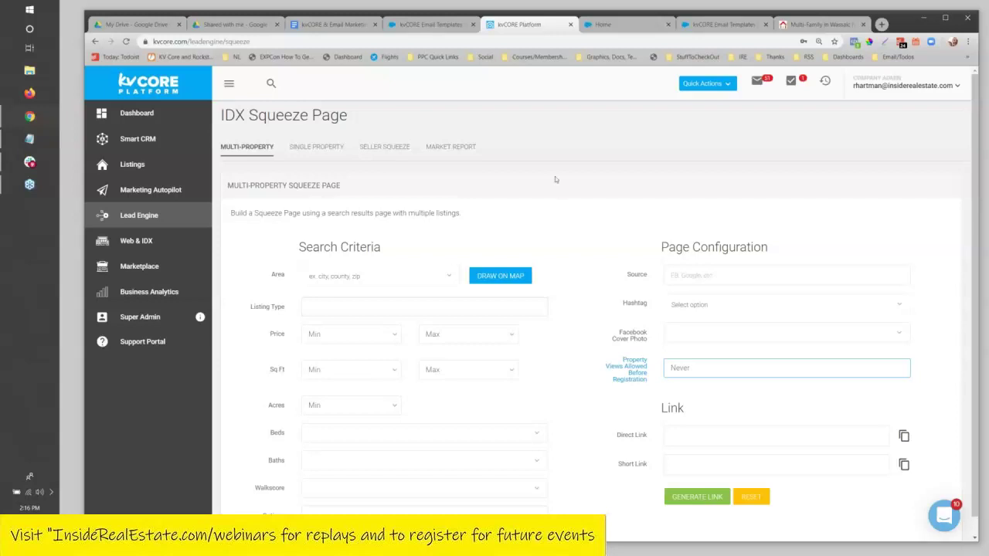
{"action": "left_click", "coordinate": [727, 322]}
{"action": "left_click", "coordinate": [726, 306]}
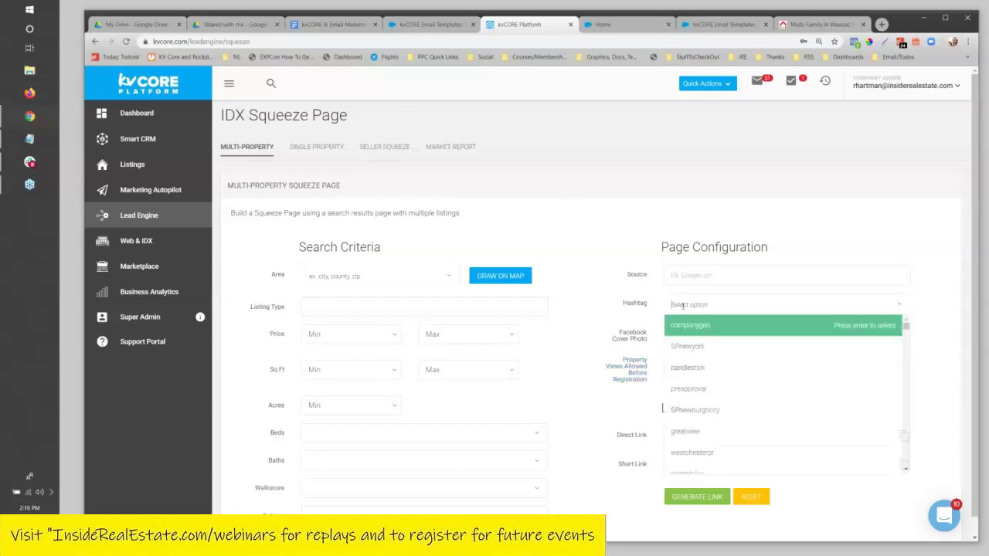
{"action": "left_click", "coordinate": [395, 25]}
Highlight the Seattle New Construction template's builder incentives, rebates and closing paragraphs.
{"action": "scroll", "coordinate": [323, 304], "scroll_direction": "down", "scroll_amount": 1}
{"action": "scroll", "coordinate": [322, 305], "scroll_direction": "down", "scroll_amount": 1}
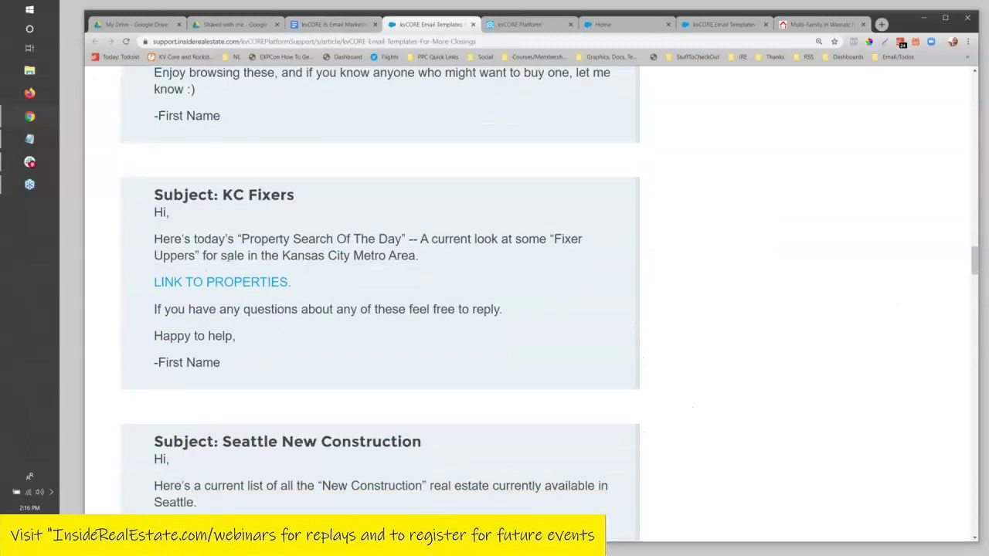
{"action": "scroll", "coordinate": [264, 268], "scroll_direction": "down", "scroll_amount": 6}
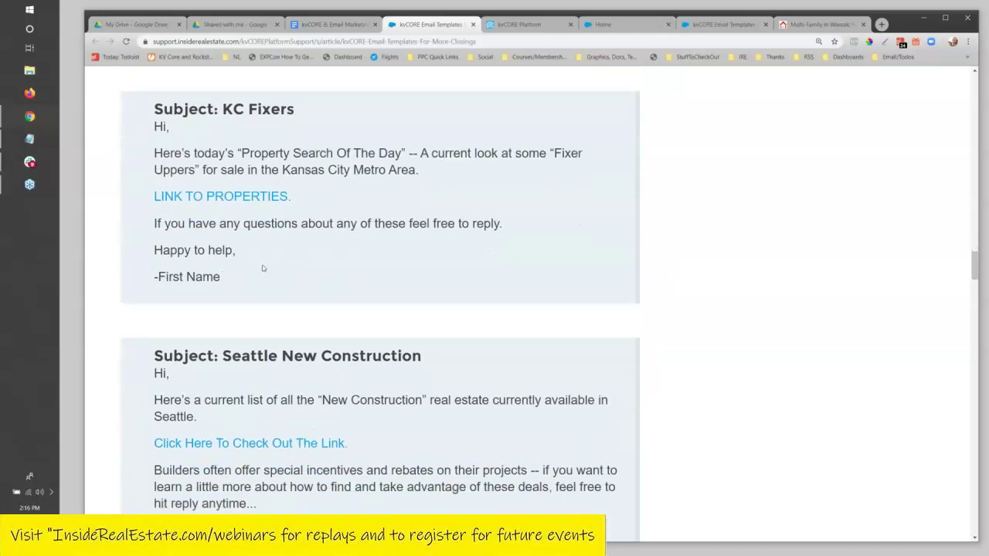
{"action": "scroll", "coordinate": [225, 260], "scroll_direction": "down", "scroll_amount": 1}
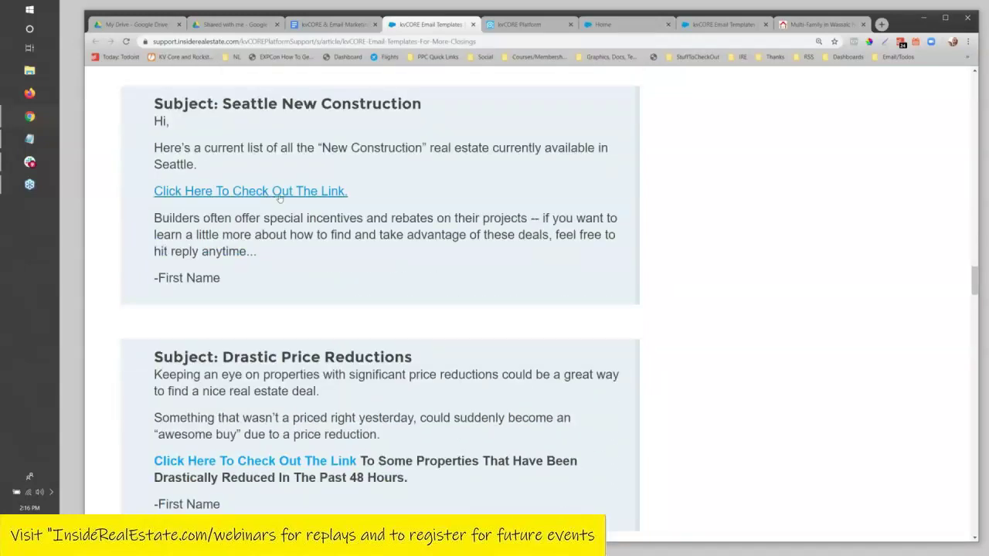
{"action": "left_click_drag", "start_coordinate": [159, 220], "coordinate": [253, 250]}
{"action": "left_click", "coordinate": [229, 246]}
{"action": "left_click_drag", "start_coordinate": [366, 219], "coordinate": [256, 253]}
{"action": "left_click", "coordinate": [178, 242]}
{"action": "left_click_drag", "start_coordinate": [154, 217], "coordinate": [275, 259]}
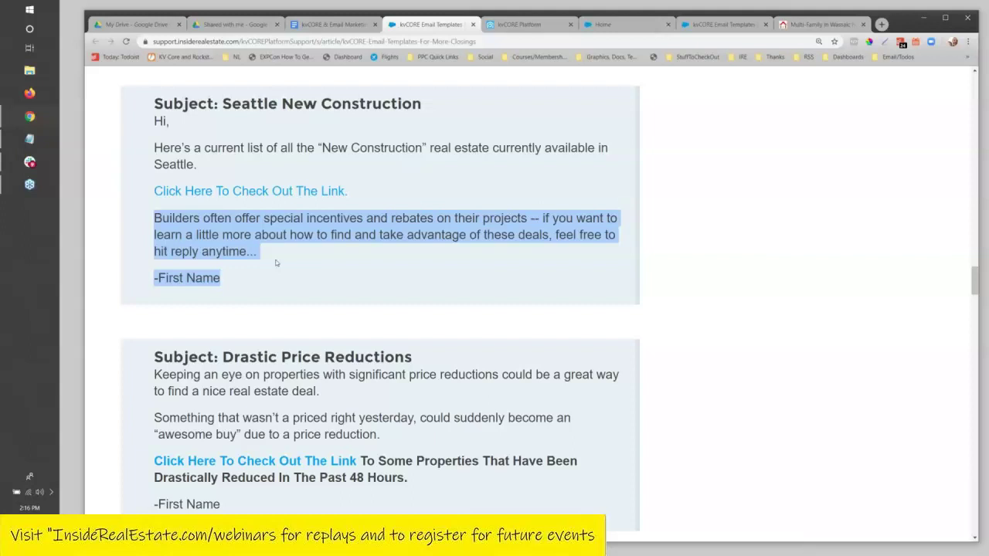
{"action": "left_click", "coordinate": [275, 263]}
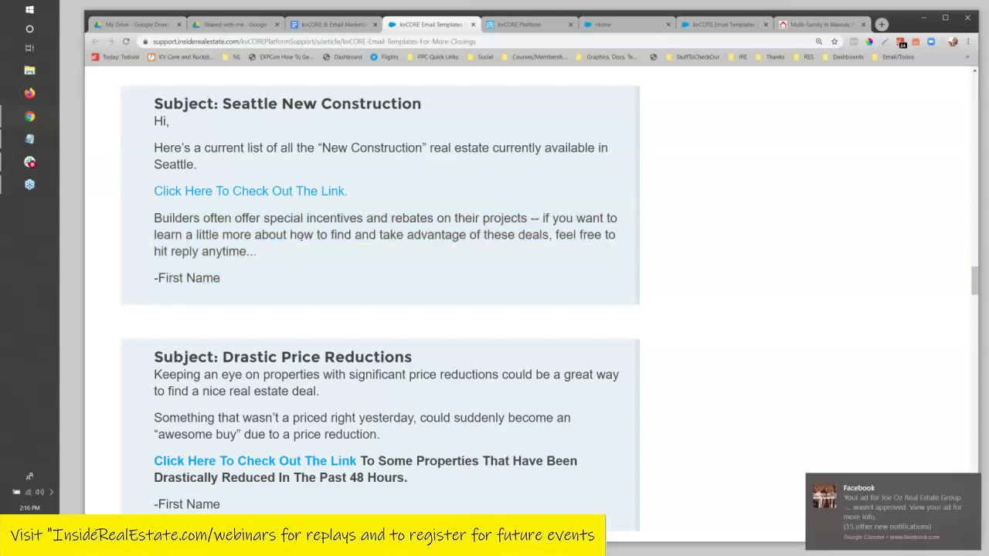
{"action": "scroll", "coordinate": [302, 296], "scroll_direction": "down", "scroll_amount": 3}
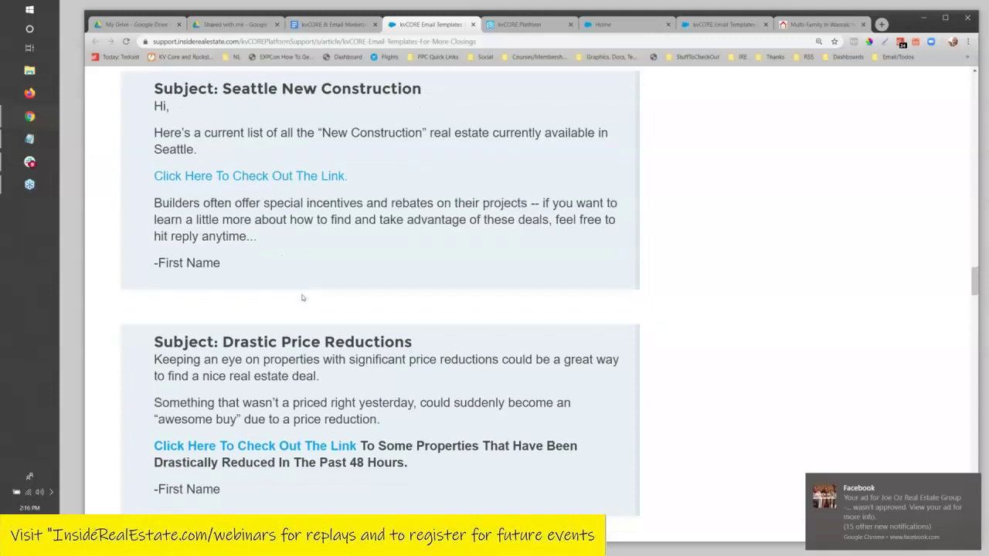
{"action": "scroll", "coordinate": [294, 191], "scroll_direction": "down", "scroll_amount": 1}
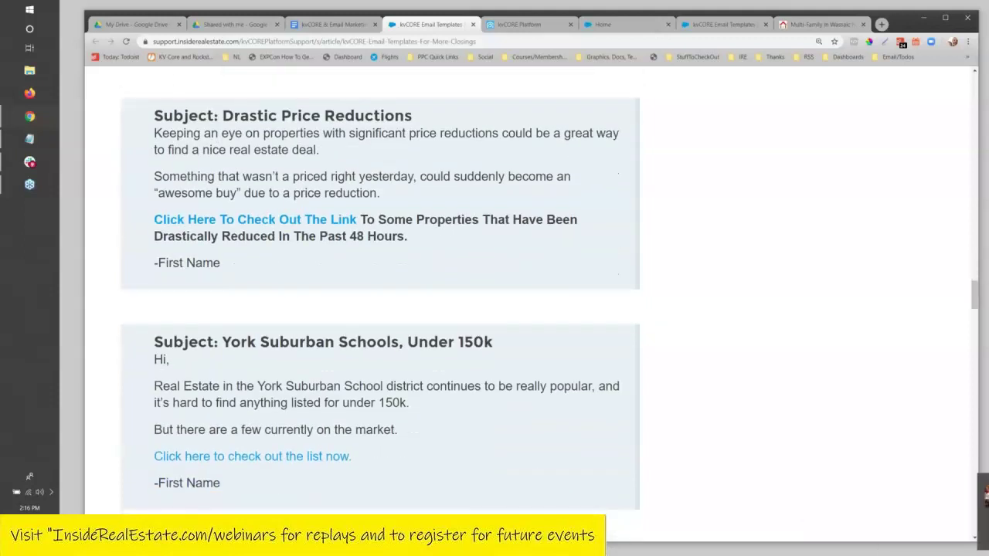
{"action": "scroll", "coordinate": [371, 270], "scroll_direction": "up", "scroll_amount": 2}
{"action": "scroll", "coordinate": [237, 323], "scroll_direction": "up", "scroll_amount": 1}
{"action": "scroll", "coordinate": [237, 323], "scroll_direction": "down", "scroll_amount": 1}
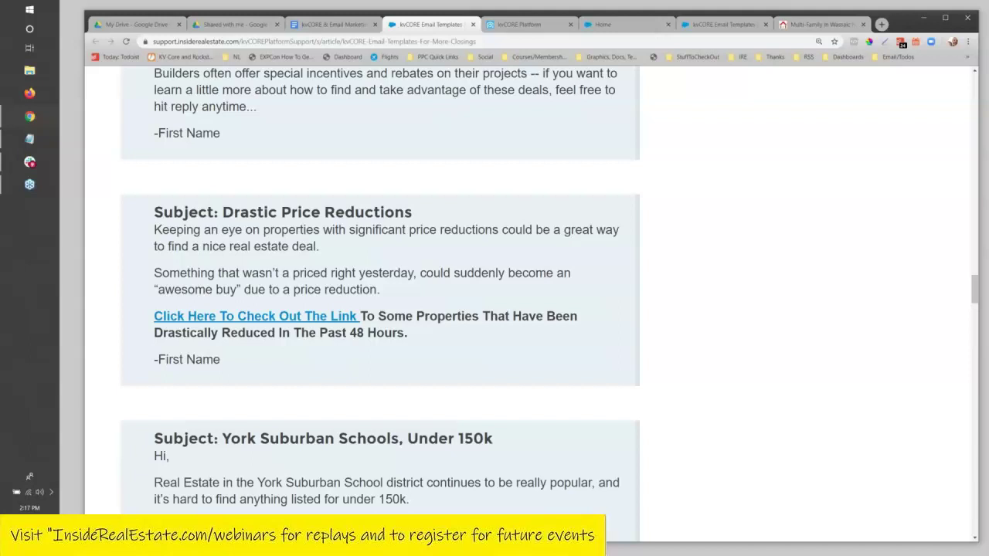
{"action": "scroll", "coordinate": [236, 317], "scroll_direction": "up", "scroll_amount": 4}
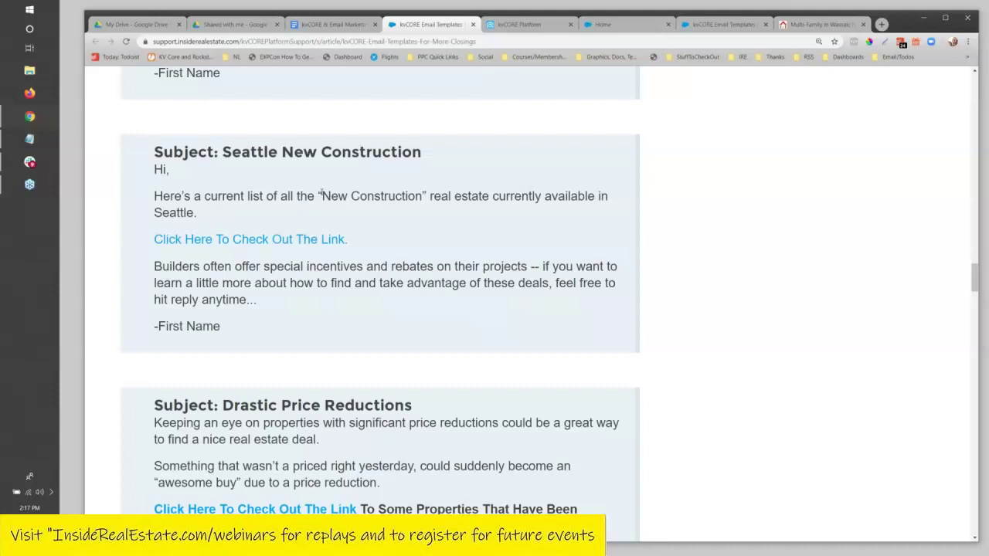
{"action": "scroll", "coordinate": [342, 230], "scroll_direction": "down", "scroll_amount": 1}
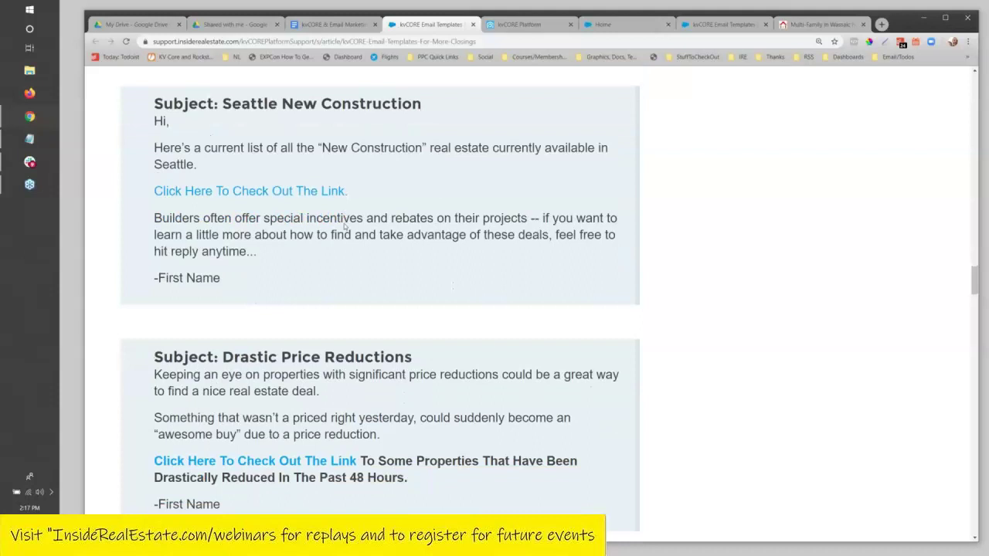
{"action": "scroll", "coordinate": [337, 228], "scroll_direction": "up", "scroll_amount": 2}
{"action": "left_click_drag", "start_coordinate": [323, 245], "coordinate": [490, 315]}
{"action": "scroll", "coordinate": [490, 315], "scroll_direction": "down", "scroll_amount": 4}
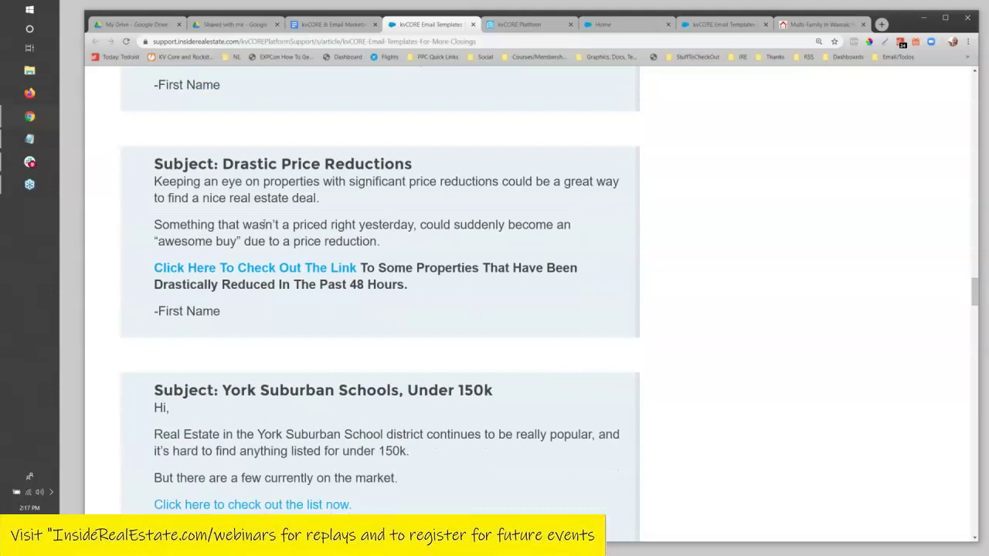
{"action": "scroll", "coordinate": [204, 122], "scroll_direction": "down", "scroll_amount": 1}
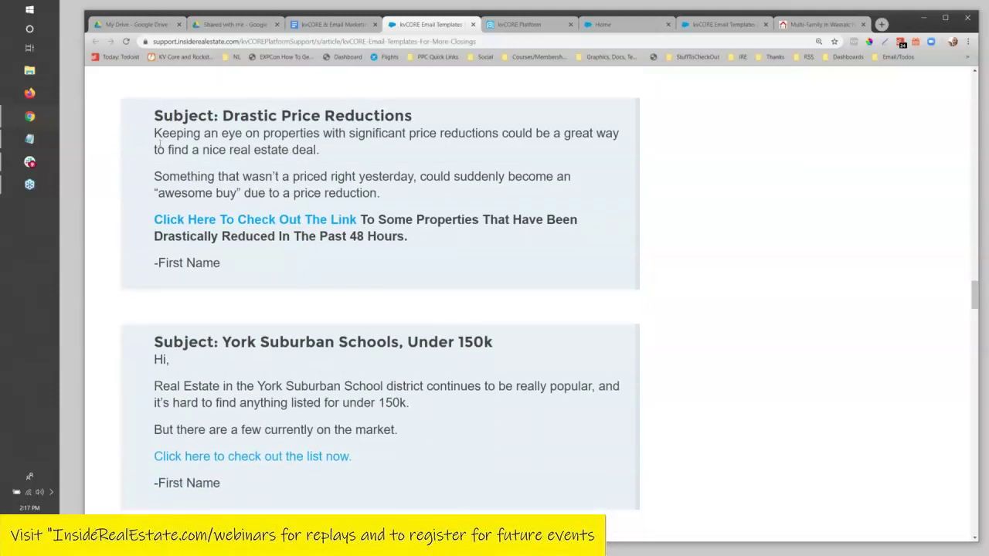
{"action": "left_click_drag", "start_coordinate": [154, 135], "coordinate": [320, 150]}
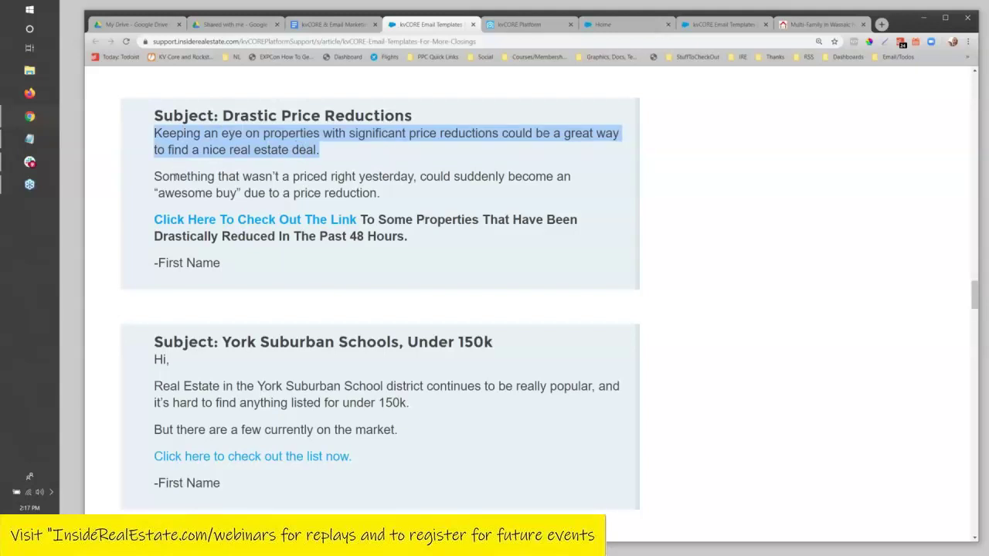
{"action": "left_click", "coordinate": [178, 178]}
{"action": "left_click_drag", "start_coordinate": [179, 178], "coordinate": [357, 193]}
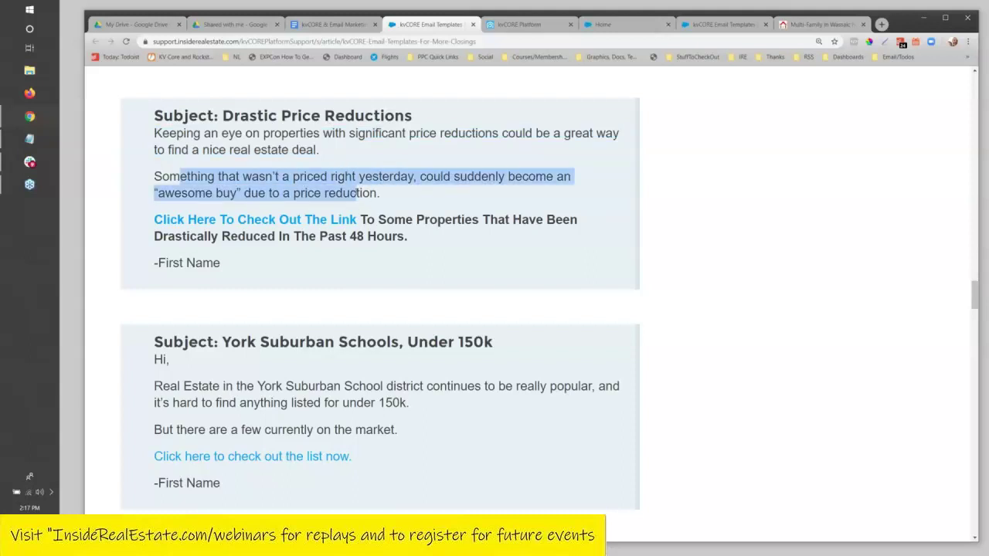
{"action": "left_click", "coordinate": [251, 199]}
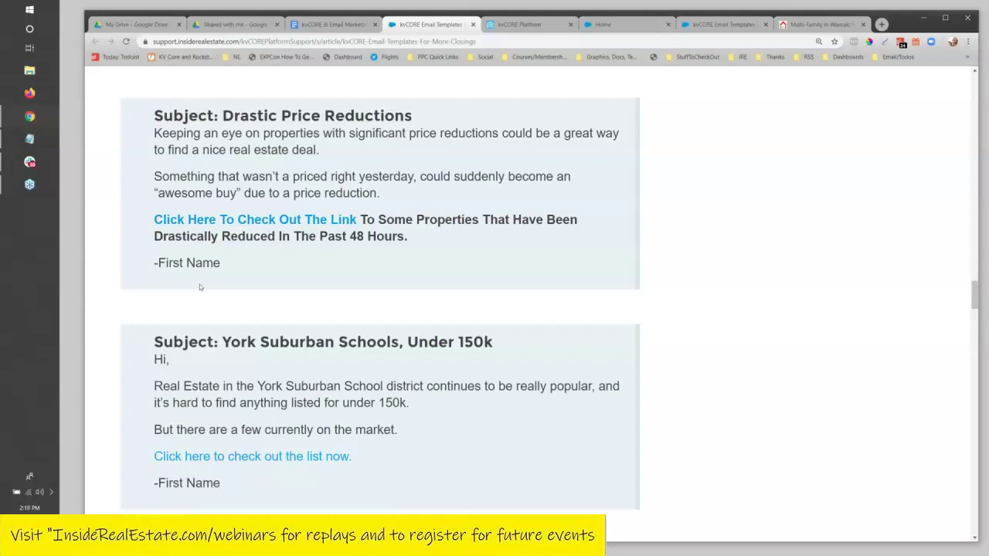
{"action": "scroll", "coordinate": [320, 379], "scroll_direction": "down", "scroll_amount": 2}
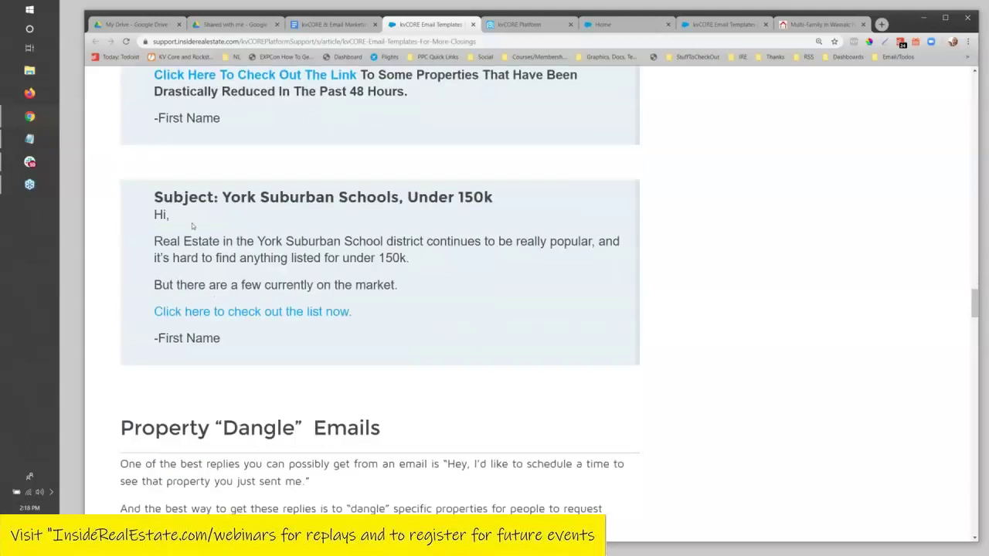
{"action": "scroll", "coordinate": [192, 217], "scroll_direction": "down", "scroll_amount": 1}
{"action": "scroll", "coordinate": [194, 216], "scroll_direction": "up", "scroll_amount": 1}
{"action": "left_click_drag", "start_coordinate": [224, 197], "coordinate": [493, 197]}
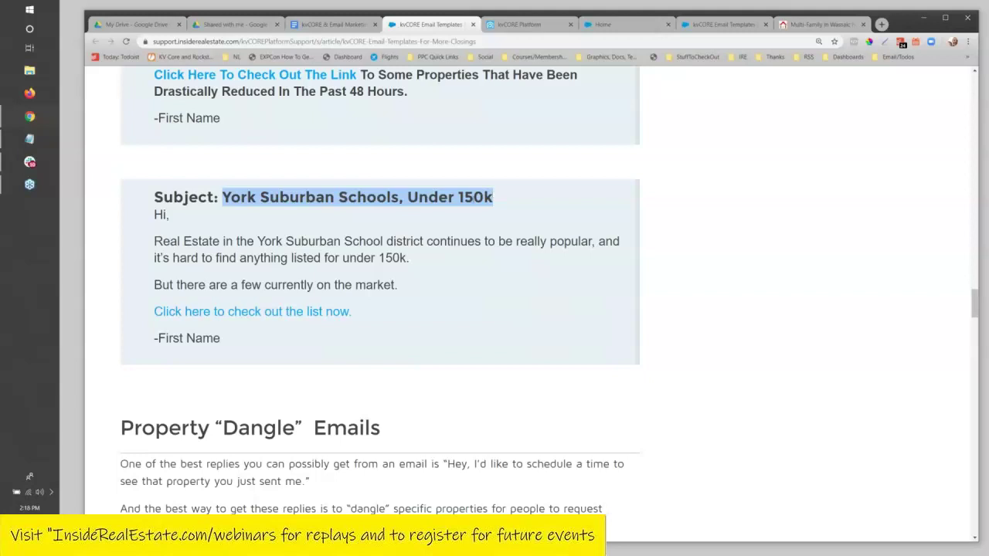
{"action": "left_click", "coordinate": [302, 200]}
{"action": "left_click_drag", "start_coordinate": [408, 198], "coordinate": [405, 198]}
{"action": "left_click", "coordinate": [228, 274]}
{"action": "left_click_drag", "start_coordinate": [160, 241], "coordinate": [379, 259]}
{"action": "left_click", "coordinate": [313, 245]}
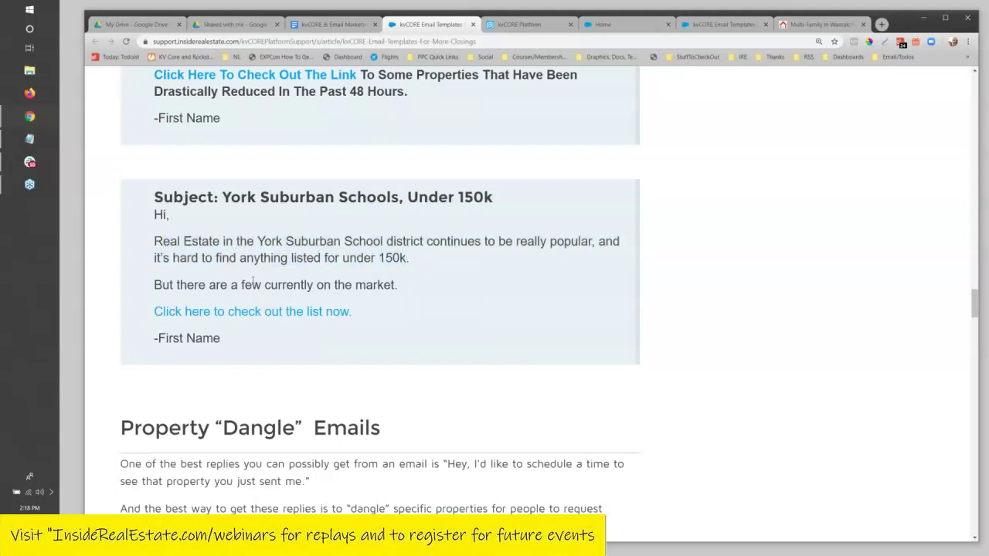
{"action": "scroll", "coordinate": [253, 282], "scroll_direction": "down", "scroll_amount": 3}
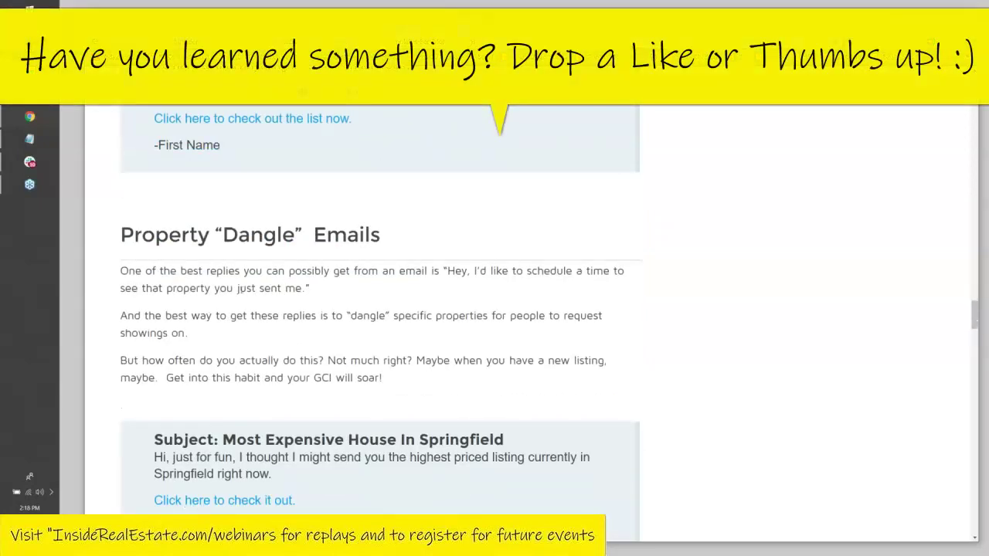
{"action": "scroll", "coordinate": [248, 276], "scroll_direction": "up", "scroll_amount": 15}
{"action": "scroll", "coordinate": [249, 276], "scroll_direction": "up", "scroll_amount": 5}
{"action": "scroll", "coordinate": [249, 276], "scroll_direction": "down", "scroll_amount": 2}
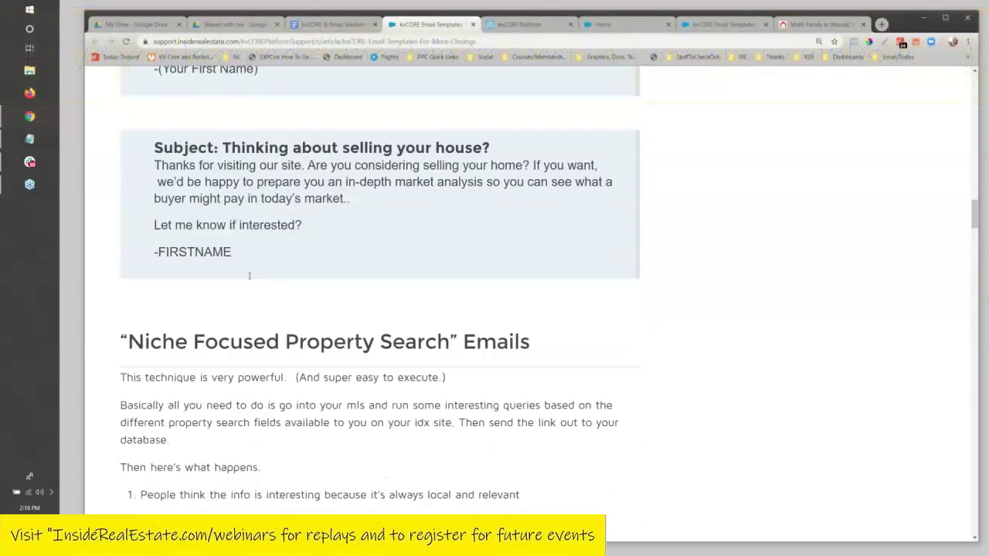
{"action": "scroll", "coordinate": [249, 276], "scroll_direction": "down", "scroll_amount": 10}
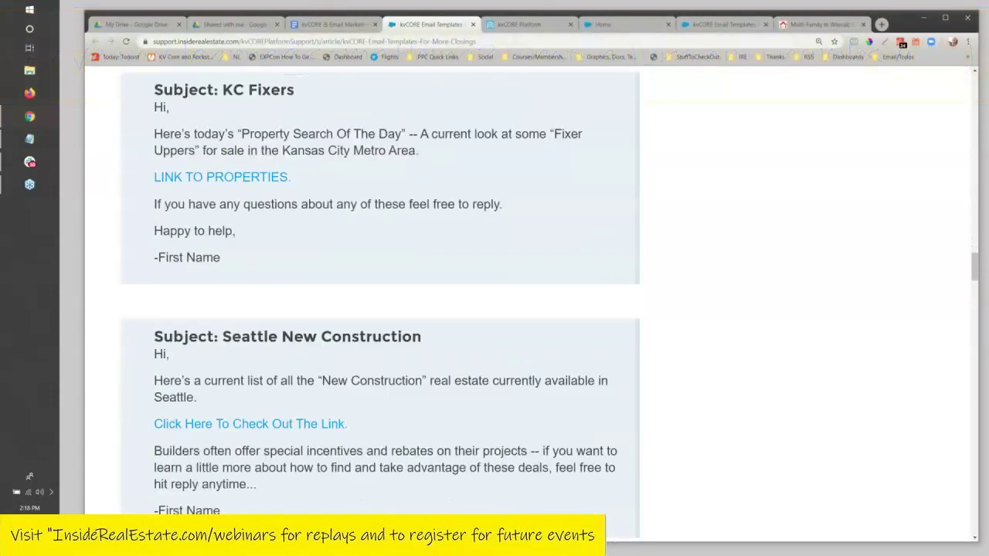
{"action": "scroll", "coordinate": [409, 288], "scroll_direction": "down", "scroll_amount": 12}
{"action": "scroll", "coordinate": [409, 288], "scroll_direction": "down", "scroll_amount": 1}
{"action": "scroll", "coordinate": [410, 288], "scroll_direction": "up", "scroll_amount": 1}
{"action": "left_click_drag", "start_coordinate": [118, 235], "coordinate": [388, 241]}
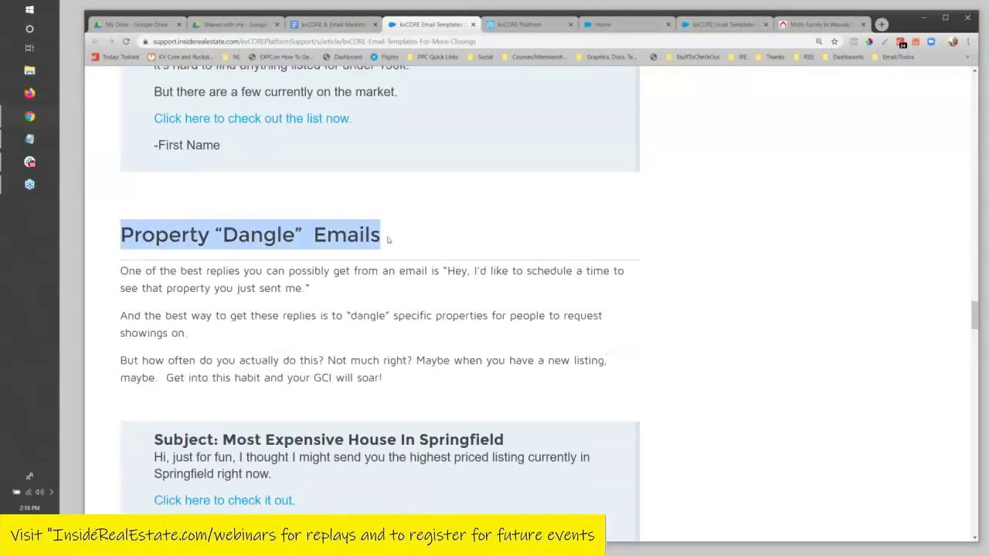
{"action": "scroll", "coordinate": [384, 257], "scroll_direction": "down", "scroll_amount": 1}
{"action": "left_click", "coordinate": [246, 238]}
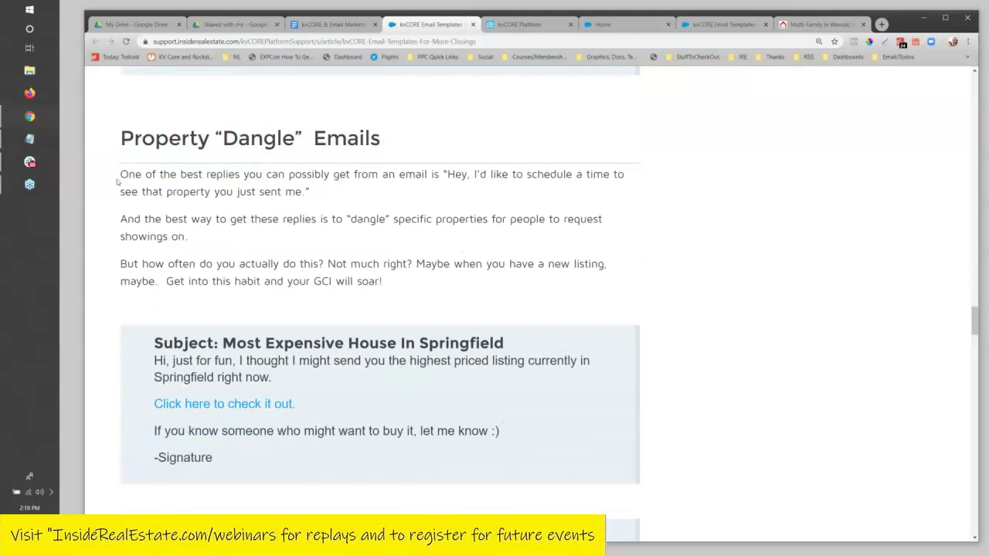
{"action": "left_click_drag", "start_coordinate": [121, 174], "coordinate": [463, 263]}
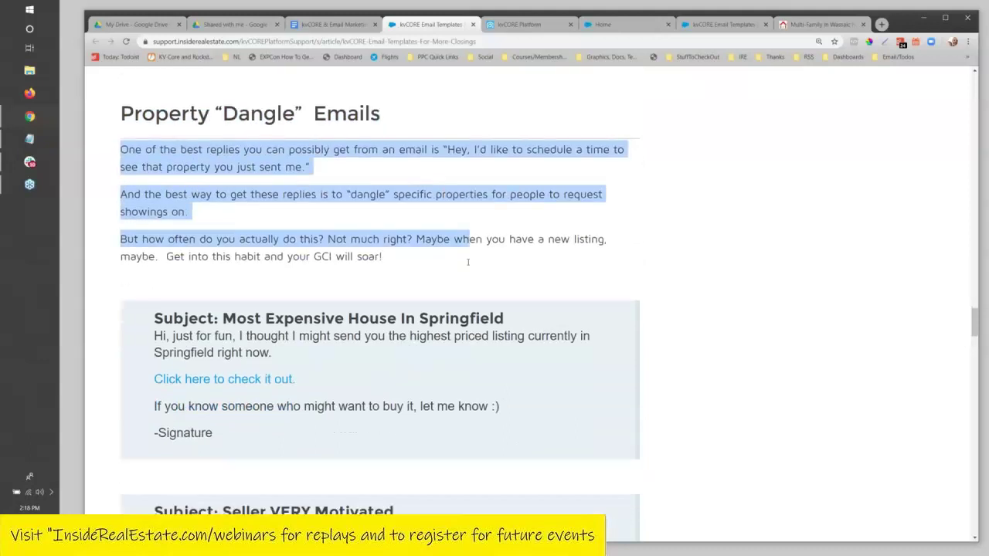
{"action": "left_click", "coordinate": [451, 237]}
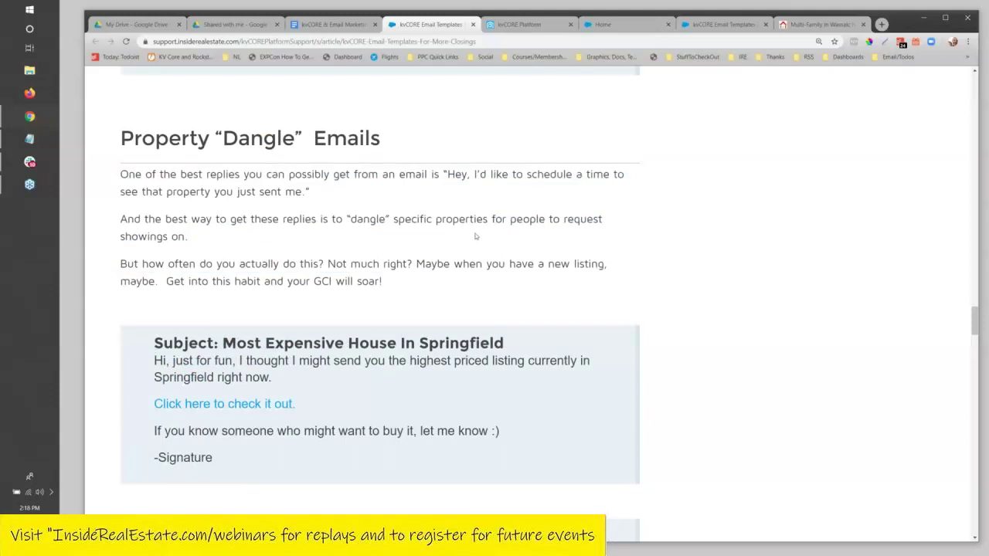
{"action": "scroll", "coordinate": [456, 232], "scroll_direction": "down", "scroll_amount": 2}
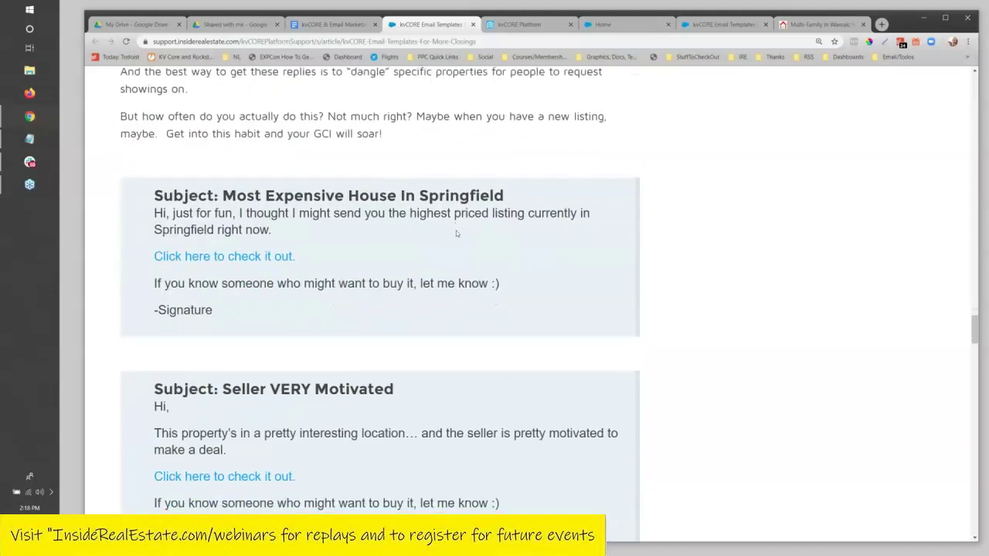
{"action": "scroll", "coordinate": [456, 230], "scroll_direction": "down", "scroll_amount": 1}
{"action": "scroll", "coordinate": [456, 230], "scroll_direction": "up", "scroll_amount": 3}
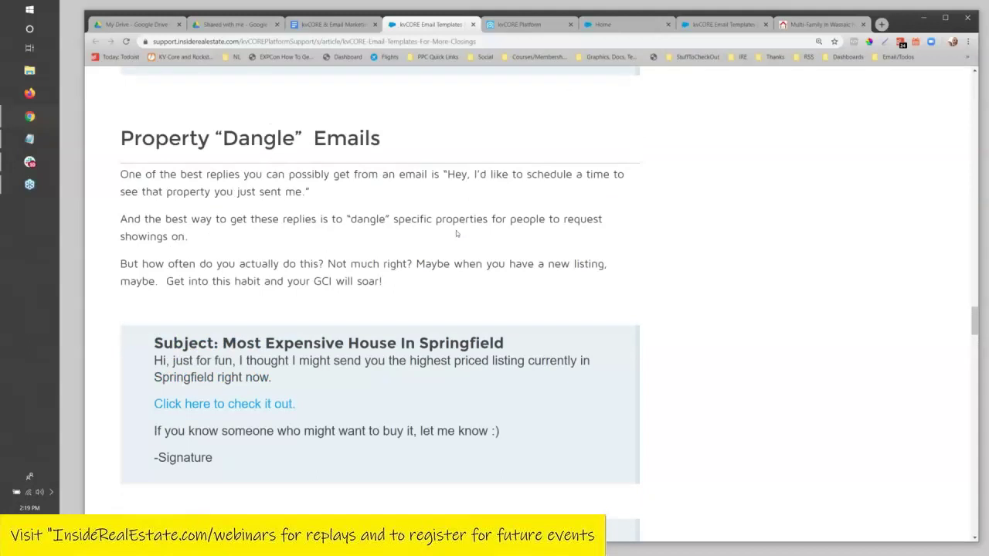
{"action": "scroll", "coordinate": [302, 349], "scroll_direction": "down", "scroll_amount": 1}
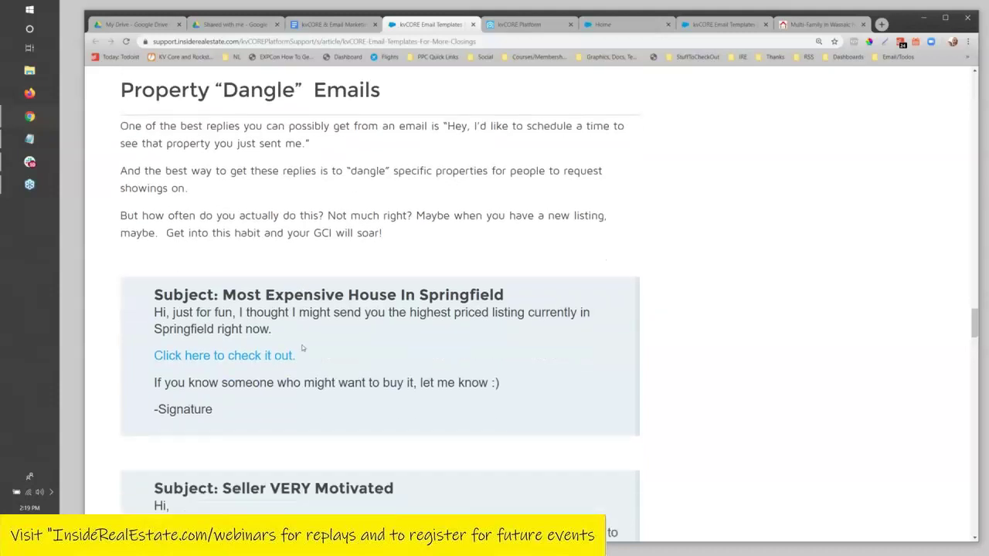
{"action": "left_click_drag", "start_coordinate": [332, 312], "coordinate": [430, 332]}
{"action": "scroll", "coordinate": [430, 333], "scroll_direction": "down", "scroll_amount": 4}
{"action": "left_click", "coordinate": [188, 334]}
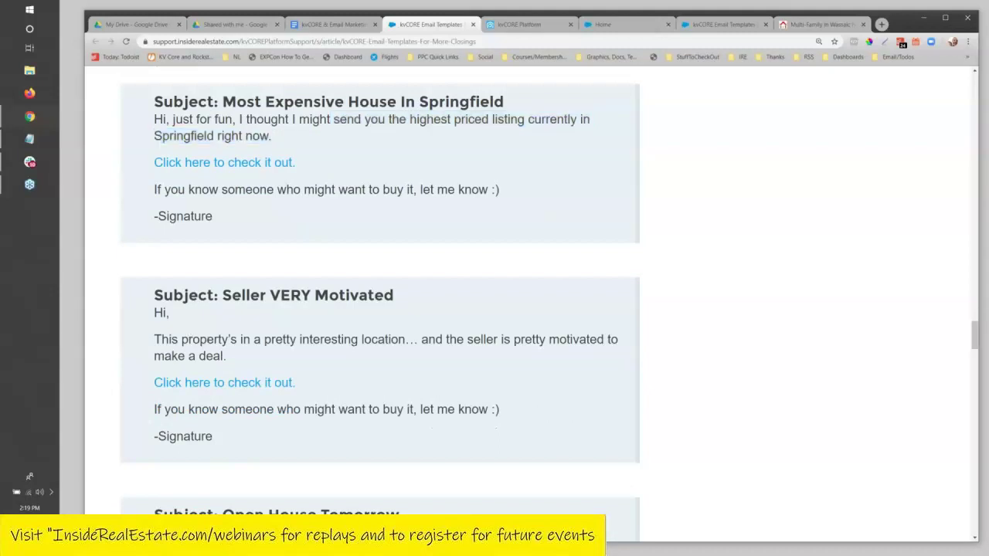
{"action": "left_click_drag", "start_coordinate": [165, 338], "coordinate": [406, 361]}
{"action": "scroll", "coordinate": [406, 362], "scroll_direction": "down", "scroll_amount": 2}
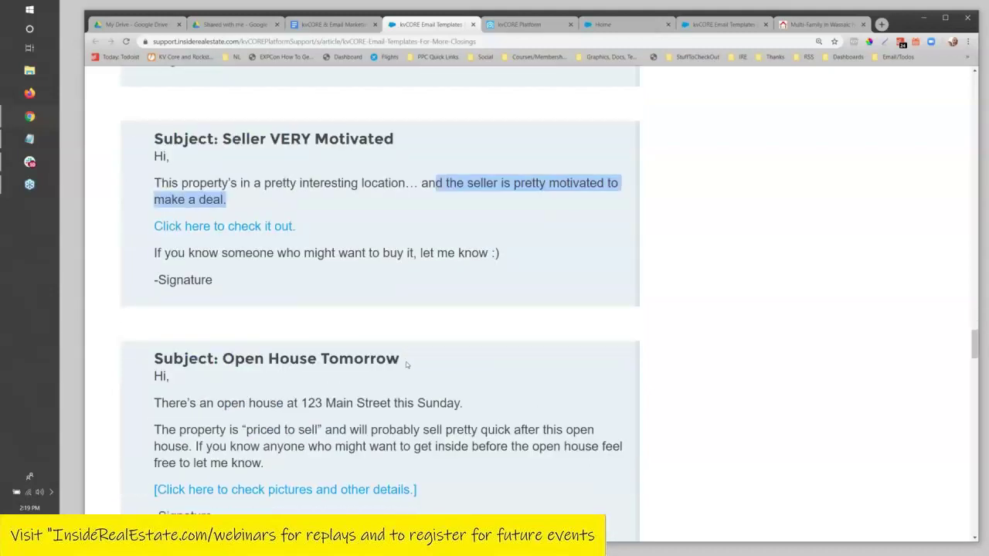
{"action": "scroll", "coordinate": [406, 362], "scroll_direction": "down", "scroll_amount": 2}
{"action": "left_click_drag", "start_coordinate": [285, 222], "coordinate": [456, 221]}
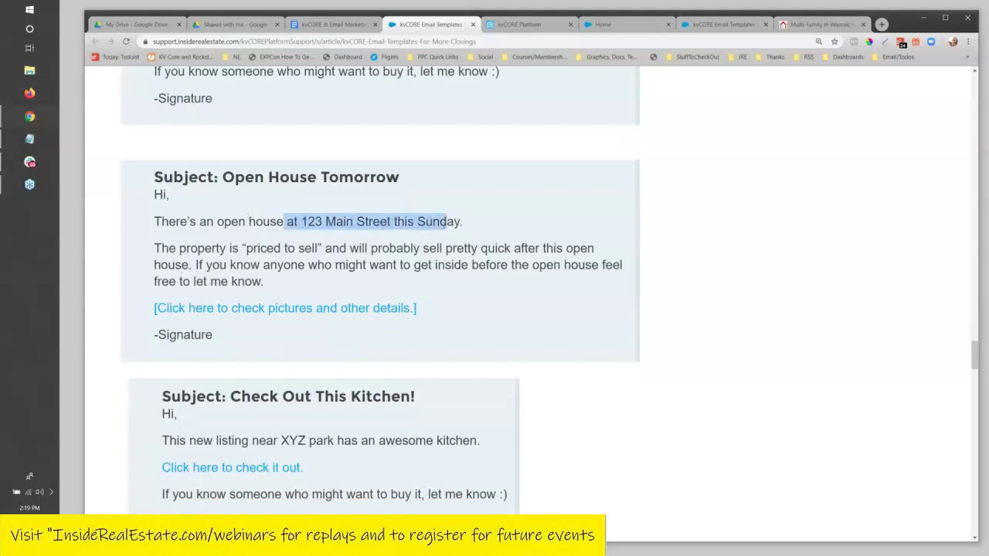
{"action": "scroll", "coordinate": [397, 243], "scroll_direction": "down", "scroll_amount": 1}
{"action": "left_click", "coordinate": [369, 200]}
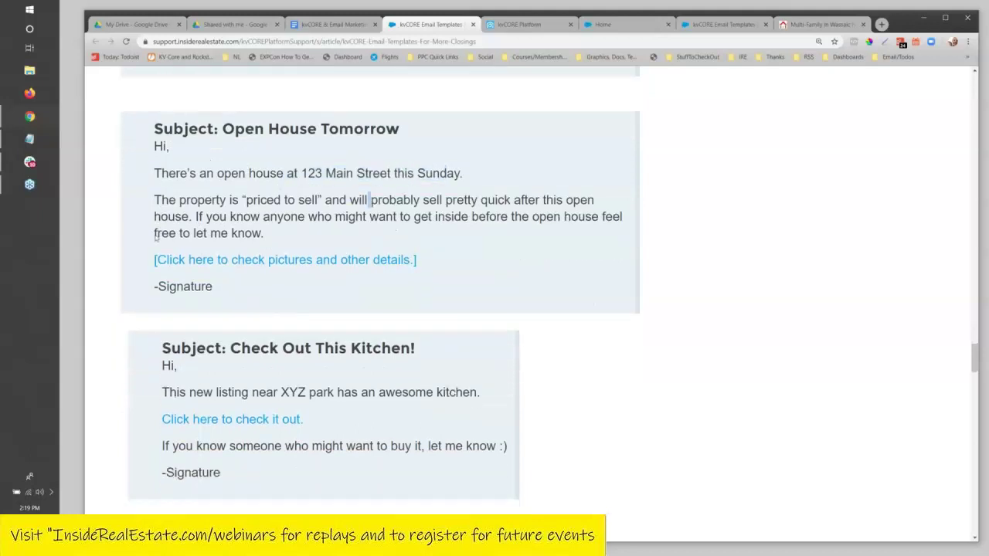
{"action": "scroll", "coordinate": [197, 263], "scroll_direction": "down", "scroll_amount": 3}
{"action": "scroll", "coordinate": [197, 263], "scroll_direction": "up", "scroll_amount": 1}
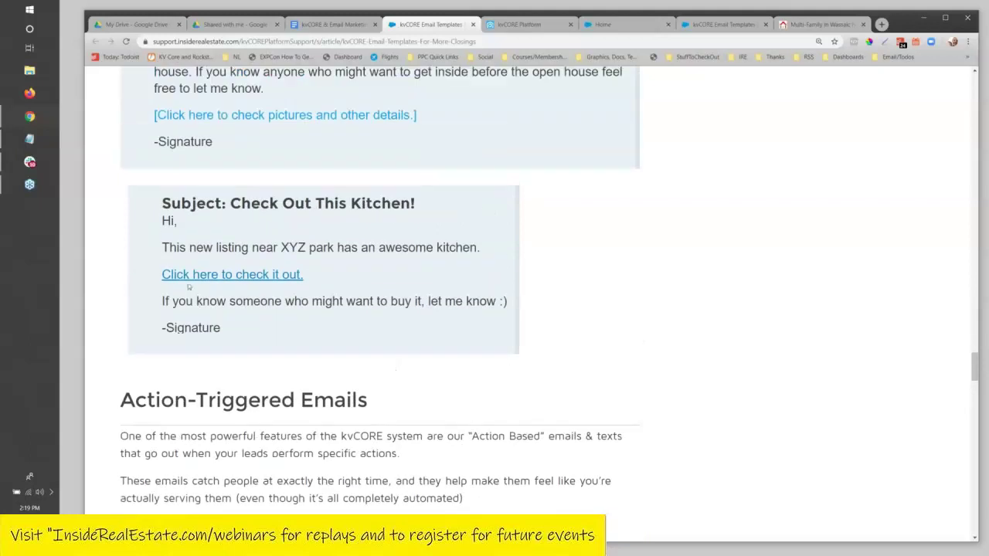
{"action": "scroll", "coordinate": [249, 227], "scroll_direction": "down", "scroll_amount": 1}
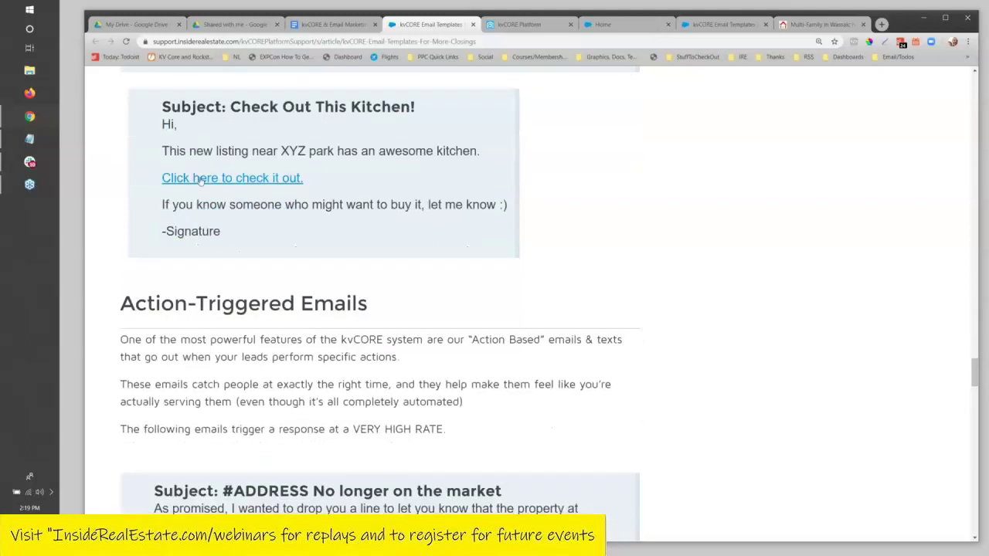
{"action": "scroll", "coordinate": [198, 179], "scroll_direction": "up", "scroll_amount": 1}
{"action": "scroll", "coordinate": [199, 180], "scroll_direction": "down", "scroll_amount": 1}
{"action": "scroll", "coordinate": [200, 180], "scroll_direction": "up", "scroll_amount": 1}
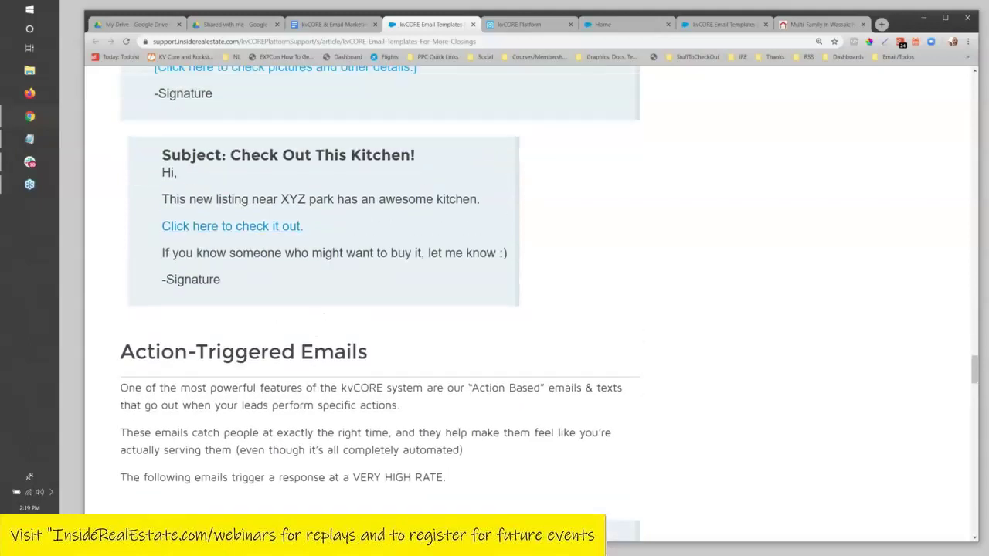
{"action": "scroll", "coordinate": [200, 180], "scroll_direction": "down", "scroll_amount": 1}
{"action": "scroll", "coordinate": [309, 163], "scroll_direction": "up", "scroll_amount": 2}
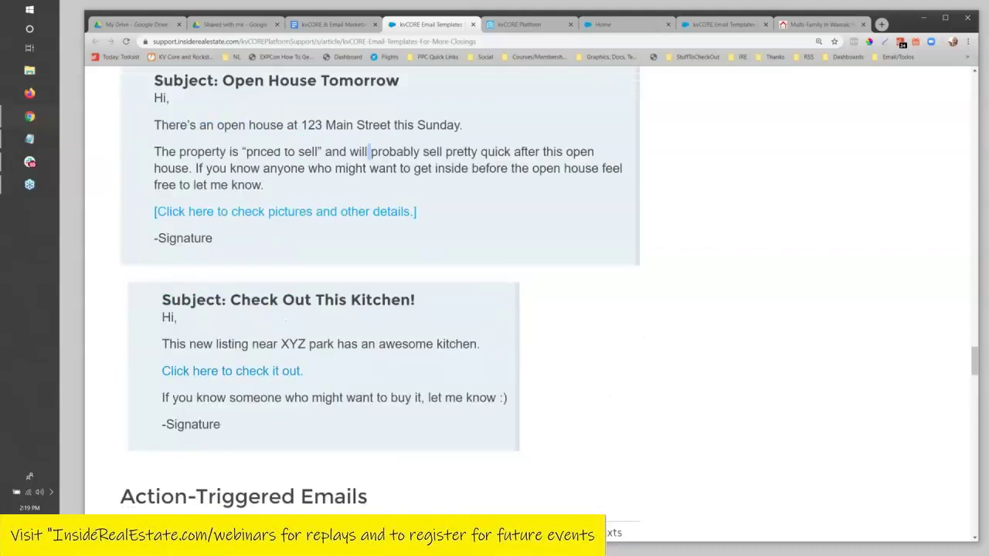
{"action": "scroll", "coordinate": [200, 187], "scroll_direction": "up", "scroll_amount": 10}
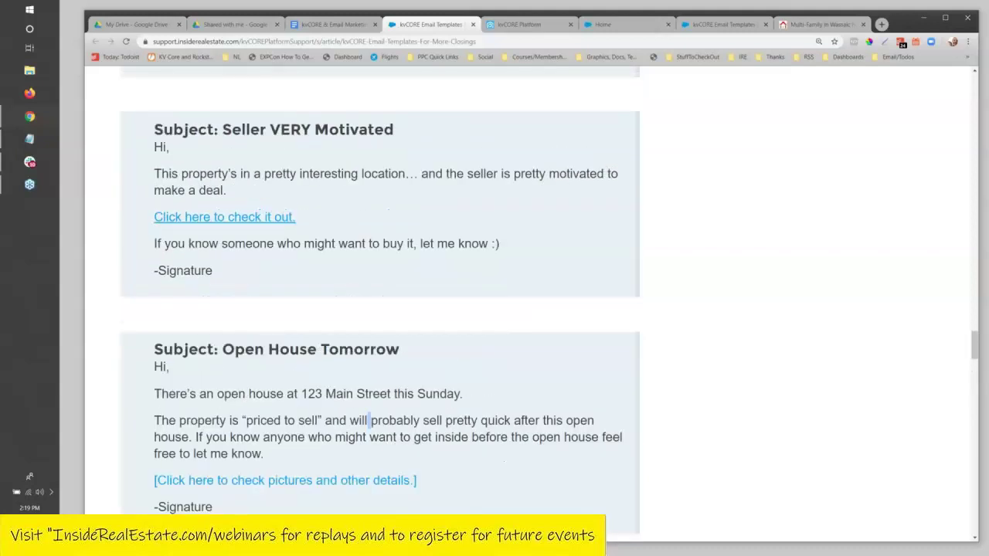
{"action": "scroll", "coordinate": [203, 184], "scroll_direction": "down", "scroll_amount": 10}
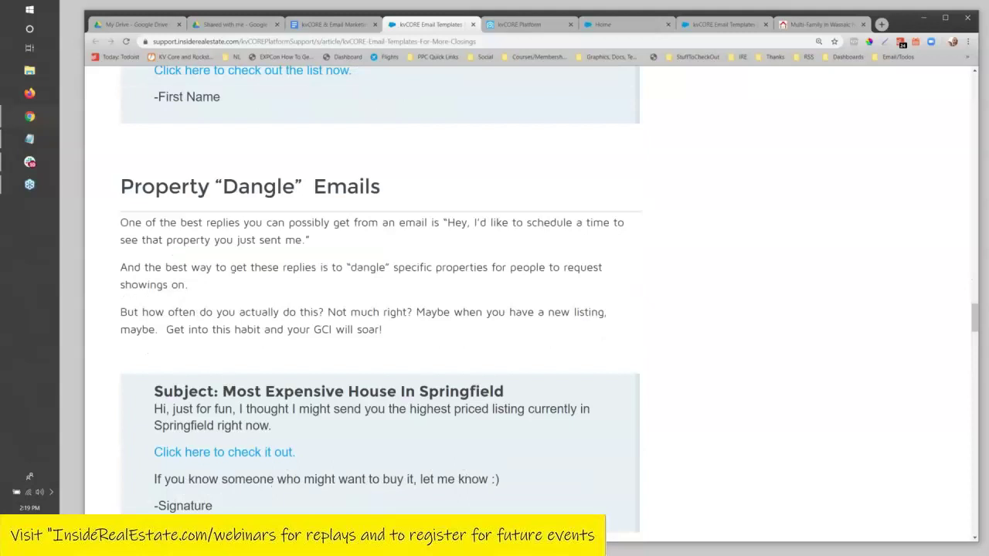
{"action": "scroll", "coordinate": [379, 291], "scroll_direction": "down", "scroll_amount": 2}
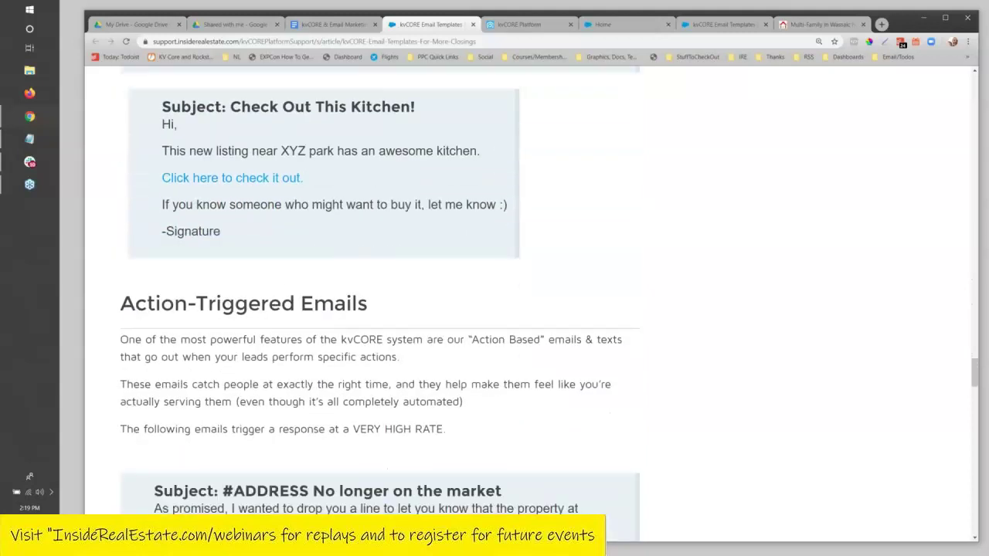
{"action": "scroll", "coordinate": [380, 291], "scroll_direction": "up", "scroll_amount": 7}
{"action": "scroll", "coordinate": [371, 489], "scroll_direction": "up", "scroll_amount": 2}
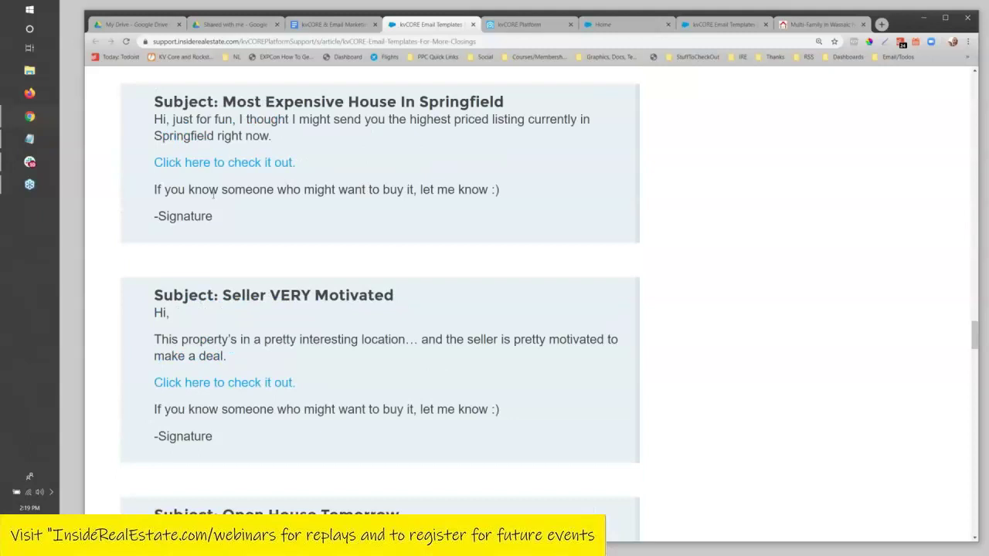
{"action": "scroll", "coordinate": [214, 195], "scroll_direction": "up", "scroll_amount": 1}
{"action": "left_click_drag", "start_coordinate": [225, 146], "coordinate": [511, 147]}
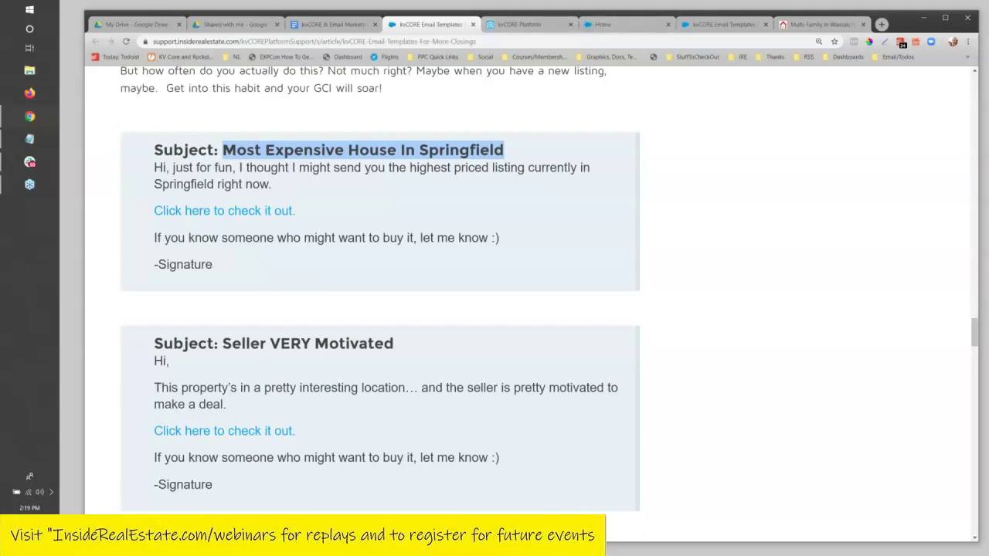
{"action": "scroll", "coordinate": [363, 185], "scroll_direction": "down", "scroll_amount": 7}
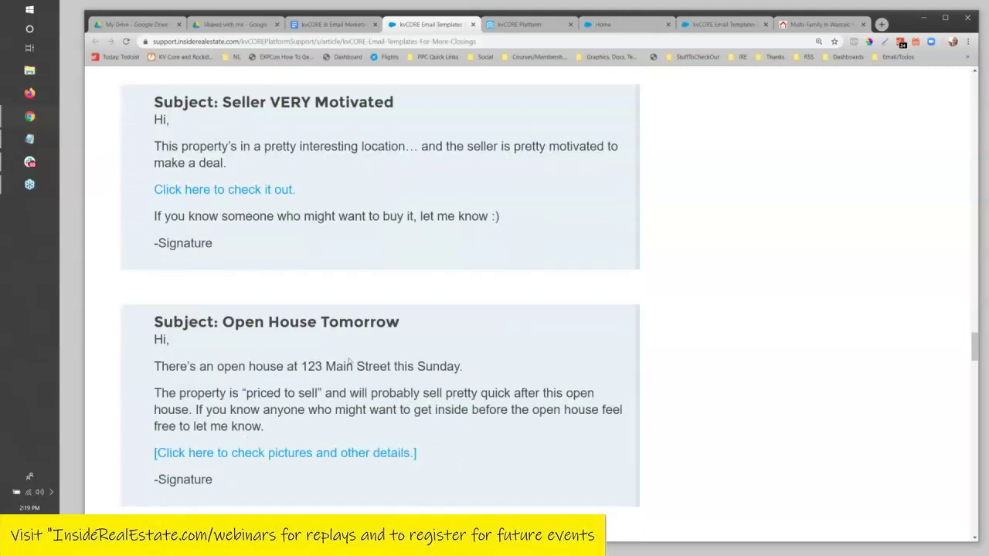
{"action": "scroll", "coordinate": [363, 293], "scroll_direction": "down", "scroll_amount": 1}
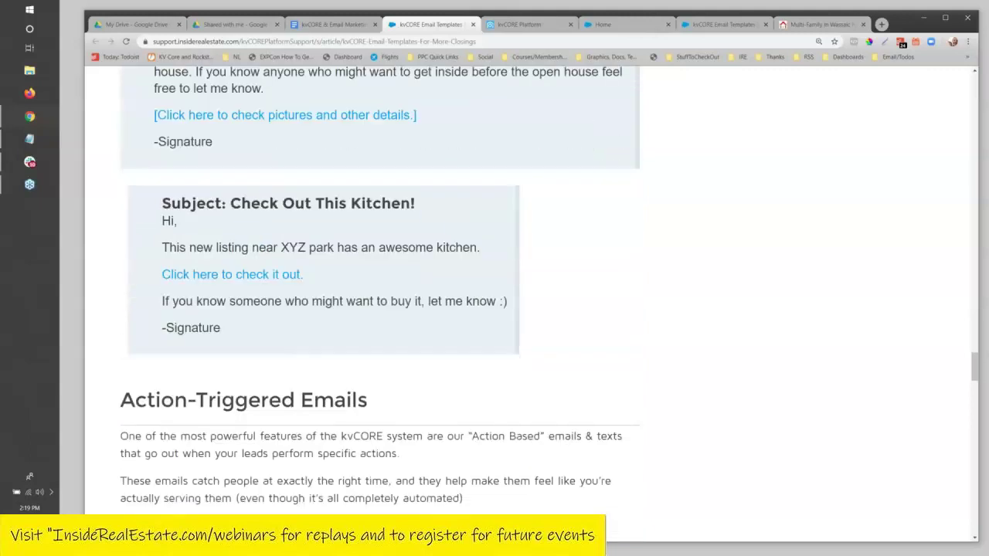
{"action": "scroll", "coordinate": [379, 294], "scroll_direction": "up", "scroll_amount": 8}
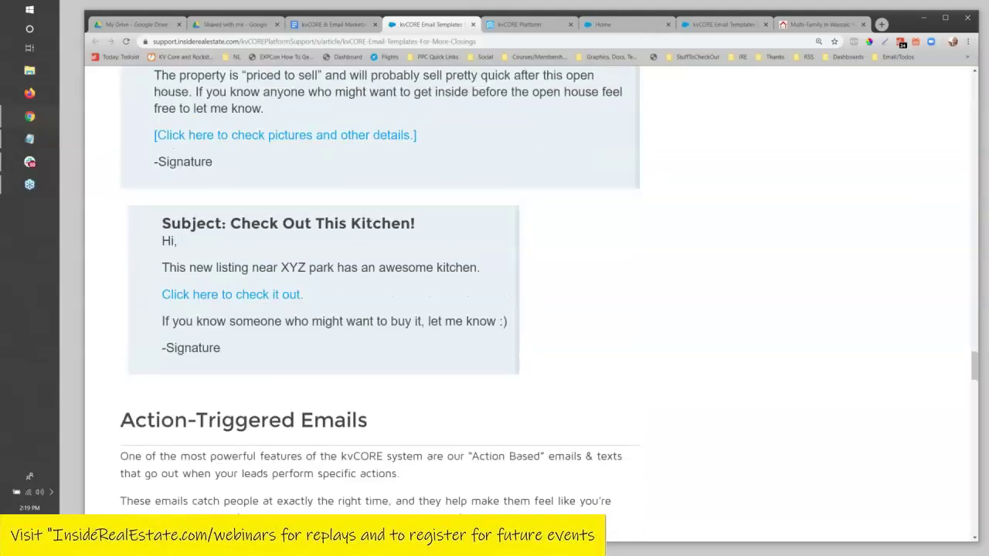
{"action": "scroll", "coordinate": [296, 277], "scroll_direction": "down", "scroll_amount": 8}
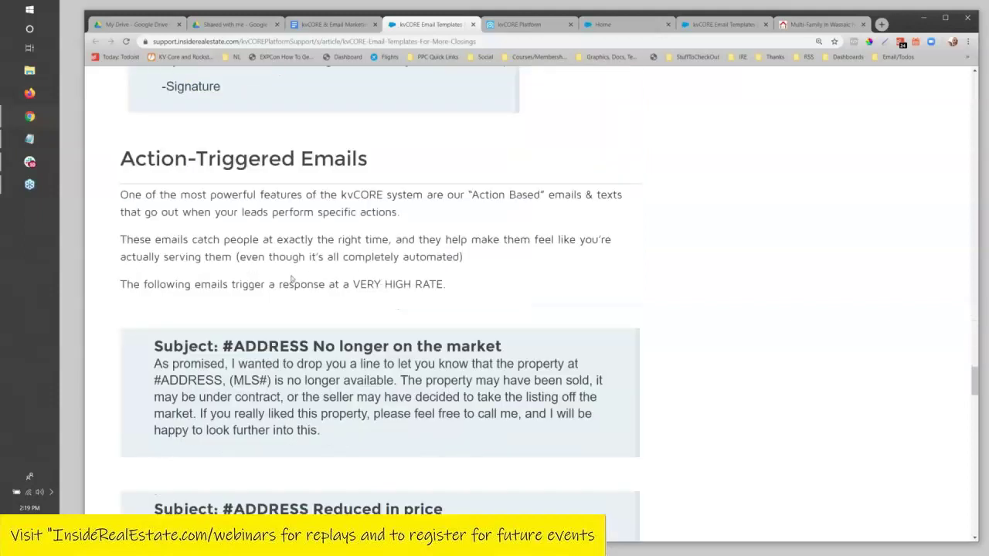
{"action": "scroll", "coordinate": [292, 279], "scroll_direction": "down", "scroll_amount": 1}
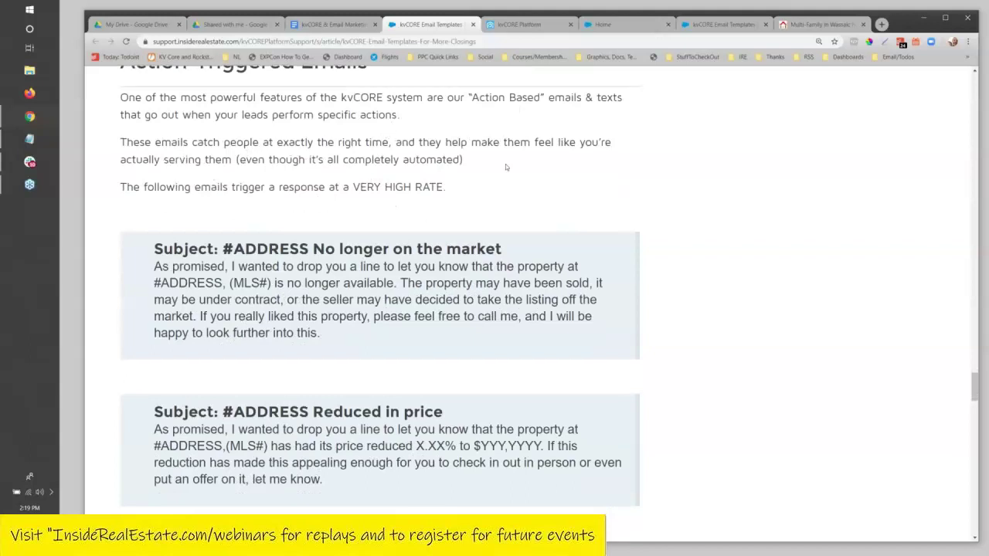
{"action": "scroll", "coordinate": [505, 164], "scroll_direction": "down", "scroll_amount": 1}
{"action": "scroll", "coordinate": [380, 294], "scroll_direction": "up", "scroll_amount": 1}
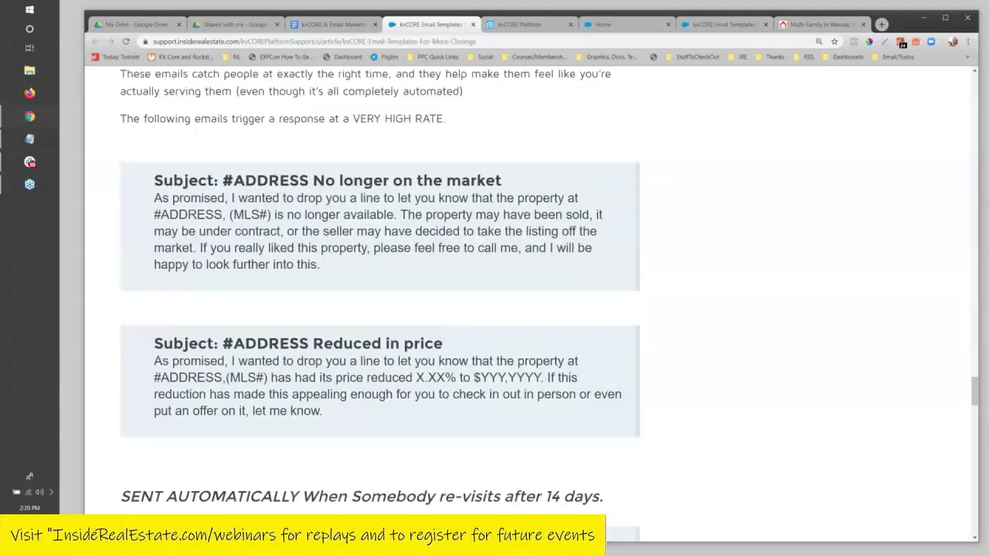
{"action": "scroll", "coordinate": [487, 166], "scroll_direction": "down", "scroll_amount": 1}
{"action": "scroll", "coordinate": [487, 167], "scroll_direction": "up", "scroll_amount": 2}
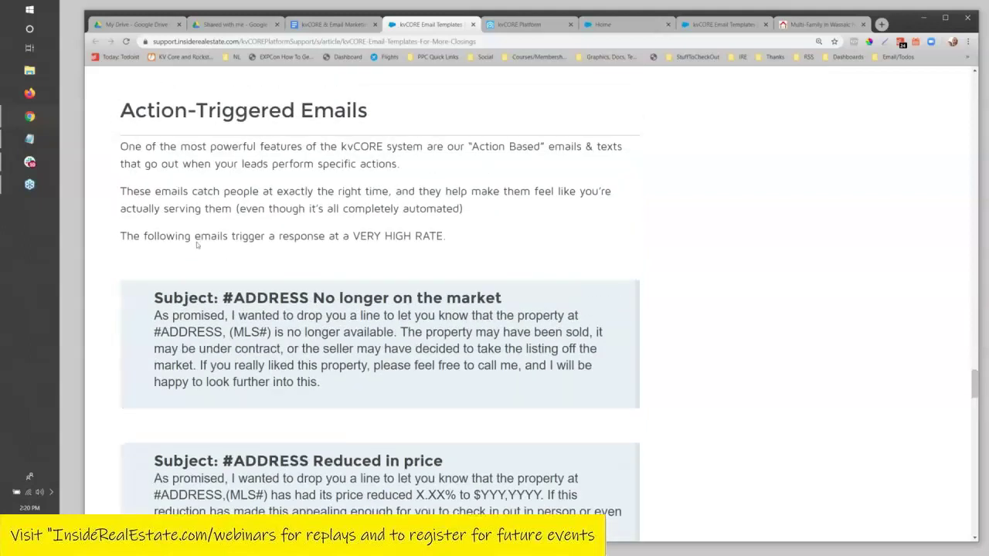
{"action": "left_click_drag", "start_coordinate": [456, 236], "coordinate": [184, 201]}
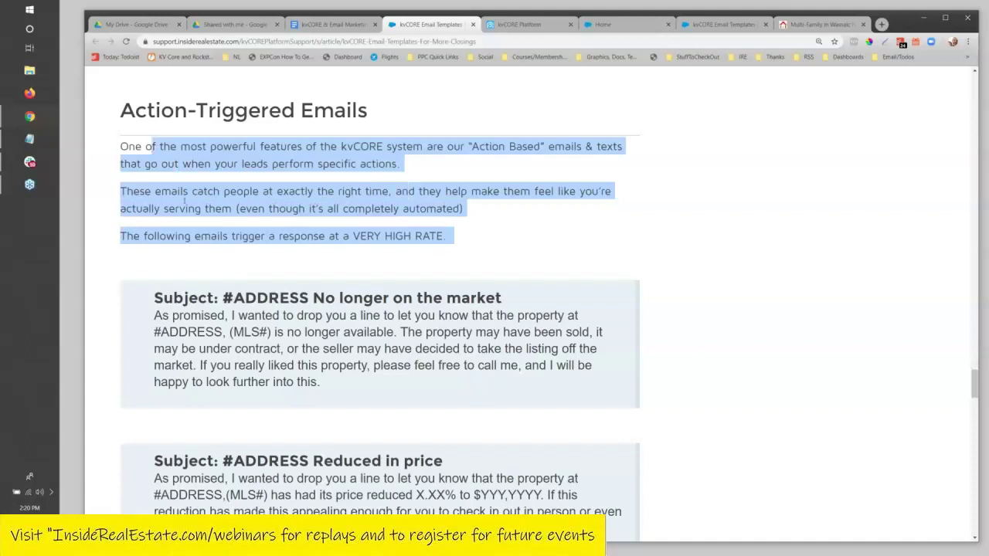
{"action": "scroll", "coordinate": [290, 317], "scroll_direction": "down", "scroll_amount": 1}
{"action": "scroll", "coordinate": [271, 286], "scroll_direction": "down", "scroll_amount": 1}
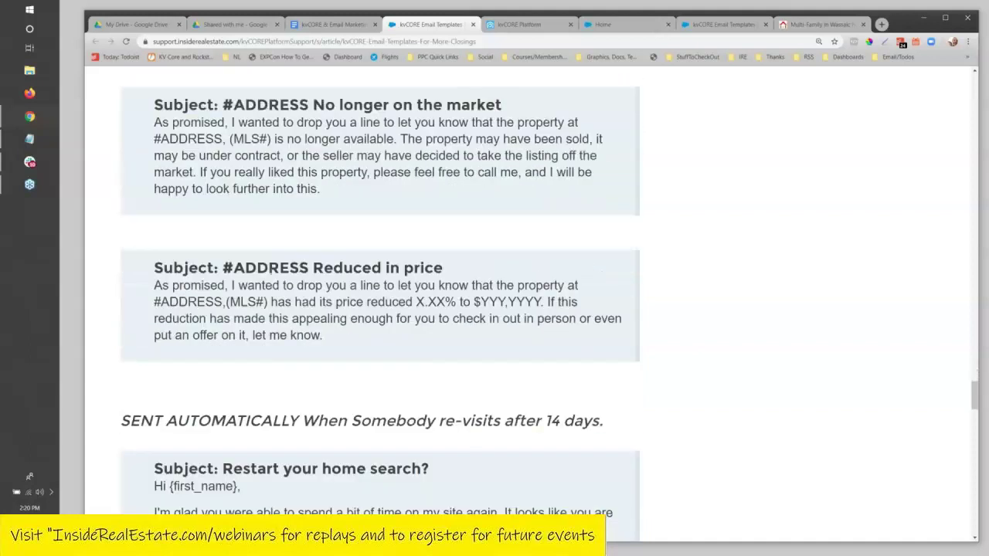
{"action": "scroll", "coordinate": [263, 269], "scroll_direction": "down", "scroll_amount": 2}
{"action": "scroll", "coordinate": [264, 270], "scroll_direction": "down", "scroll_amount": 1}
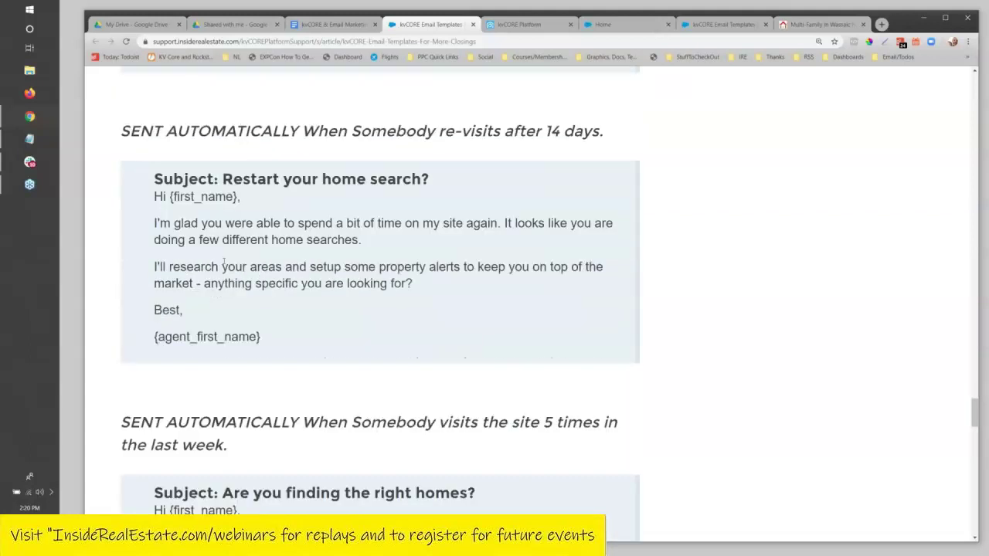
{"action": "scroll", "coordinate": [381, 250], "scroll_direction": "down", "scroll_amount": 7}
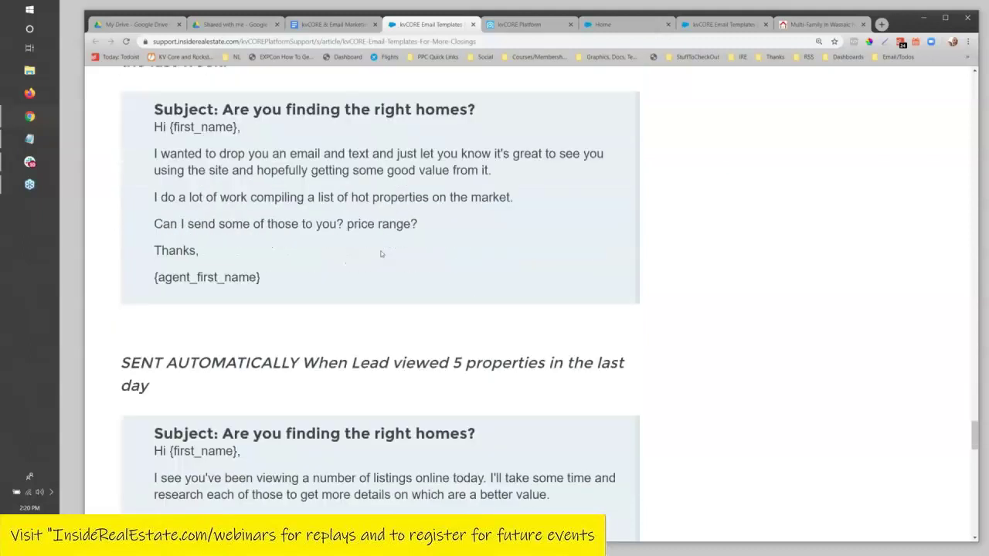
{"action": "scroll", "coordinate": [341, 282], "scroll_direction": "down", "scroll_amount": 5}
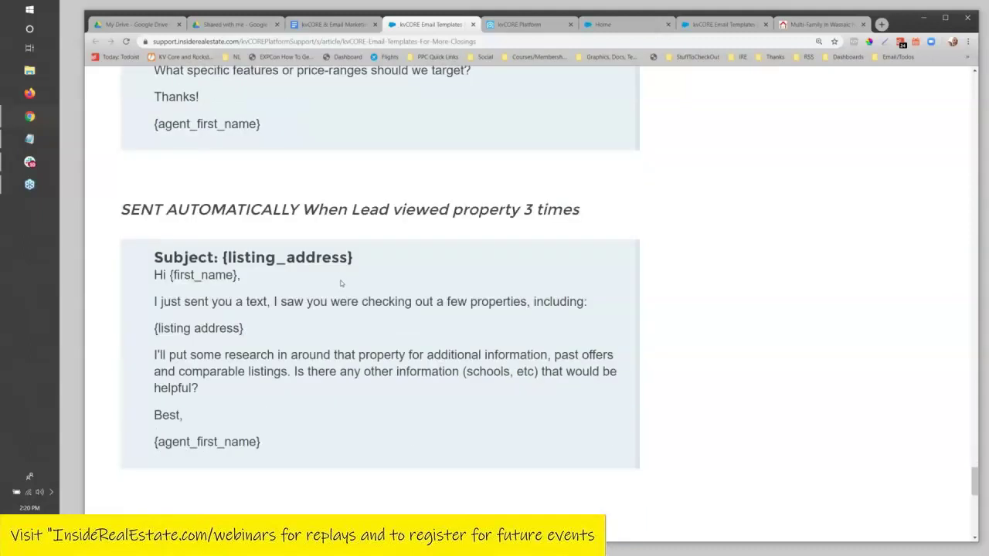
{"action": "scroll", "coordinate": [342, 282], "scroll_direction": "down", "scroll_amount": 3}
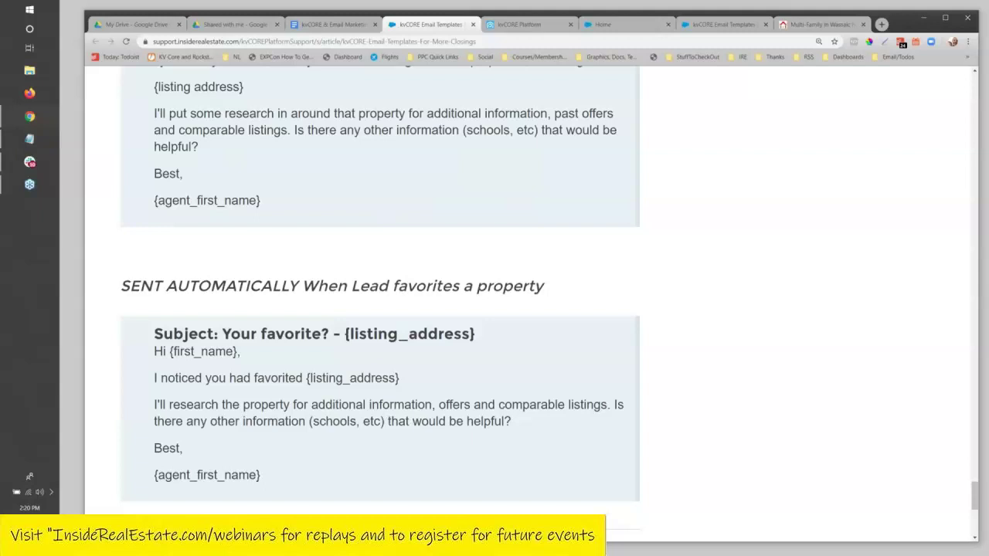
{"action": "scroll", "coordinate": [343, 282], "scroll_direction": "up", "scroll_amount": 3}
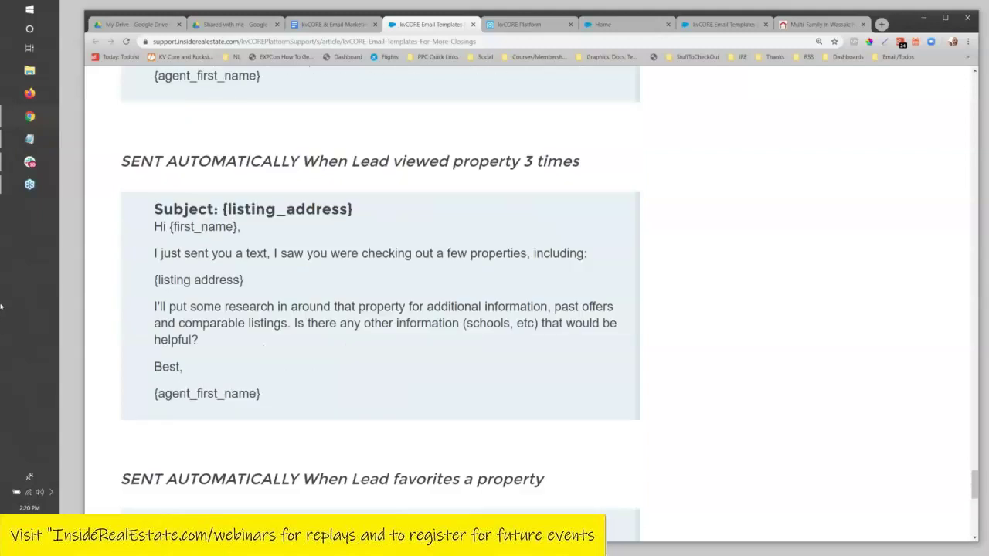
{"action": "scroll", "coordinate": [423, 190], "scroll_direction": "up", "scroll_amount": 8}
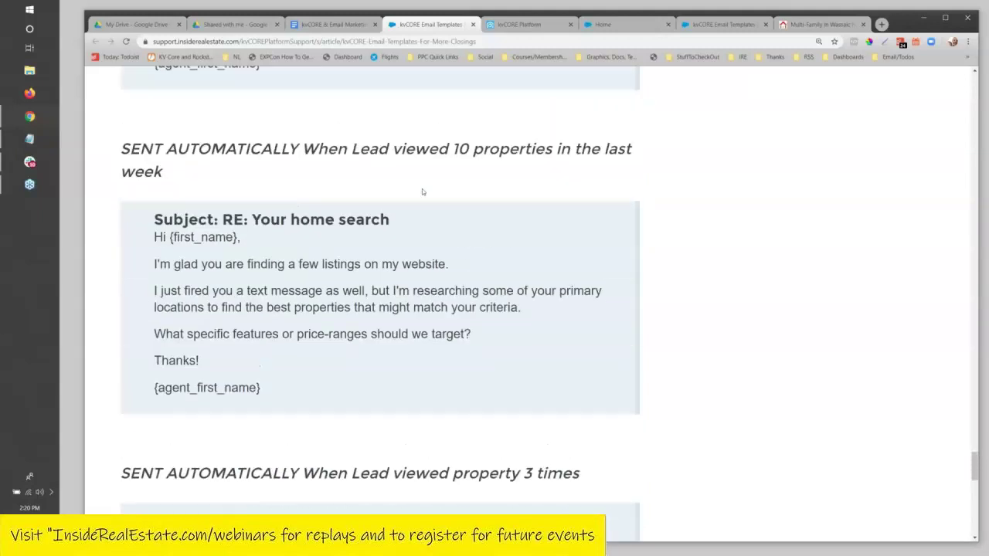
{"action": "scroll", "coordinate": [422, 191], "scroll_direction": "up", "scroll_amount": 1}
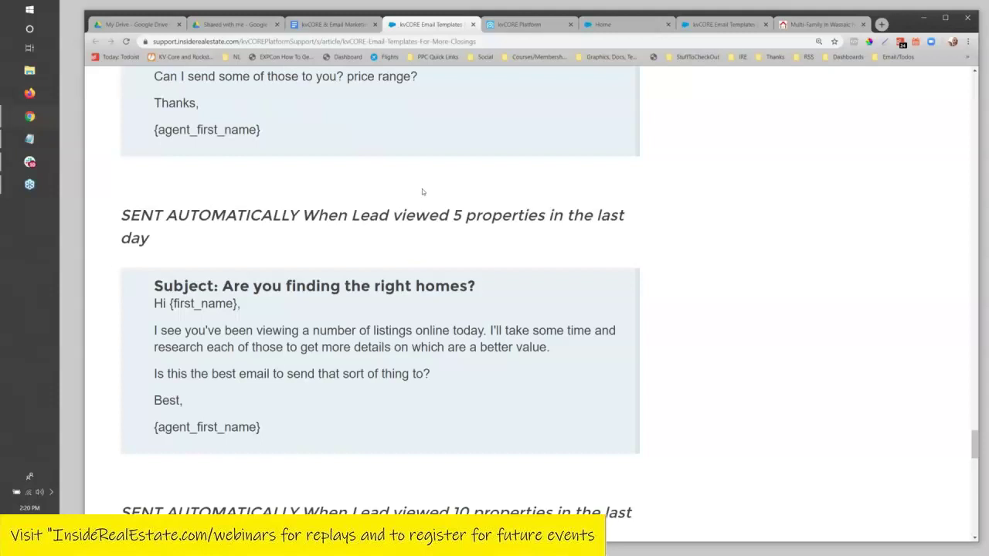
{"action": "scroll", "coordinate": [454, 264], "scroll_direction": "down", "scroll_amount": 7}
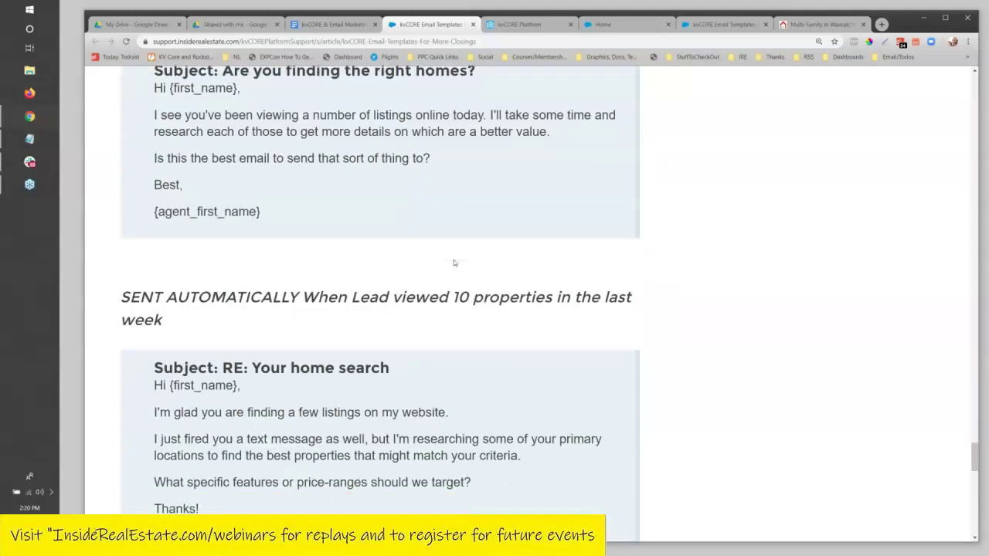
{"action": "scroll", "coordinate": [449, 269], "scroll_direction": "down", "scroll_amount": 2}
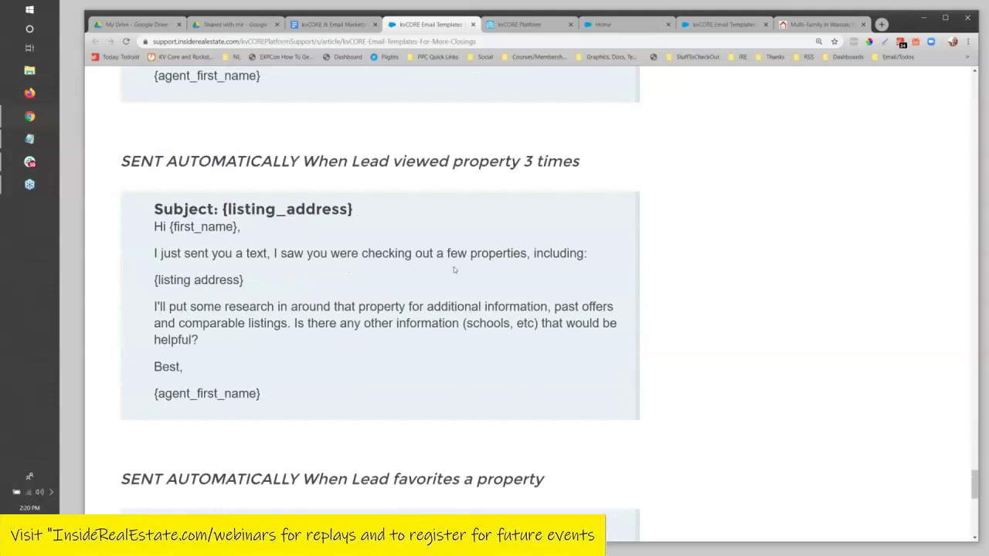
{"action": "scroll", "coordinate": [456, 263], "scroll_direction": "down", "scroll_amount": 2}
{"action": "scroll", "coordinate": [466, 195], "scroll_direction": "down", "scroll_amount": 4}
{"action": "scroll", "coordinate": [462, 201], "scroll_direction": "down", "scroll_amount": 2}
{"action": "scroll", "coordinate": [464, 200], "scroll_direction": "up", "scroll_amount": 15}
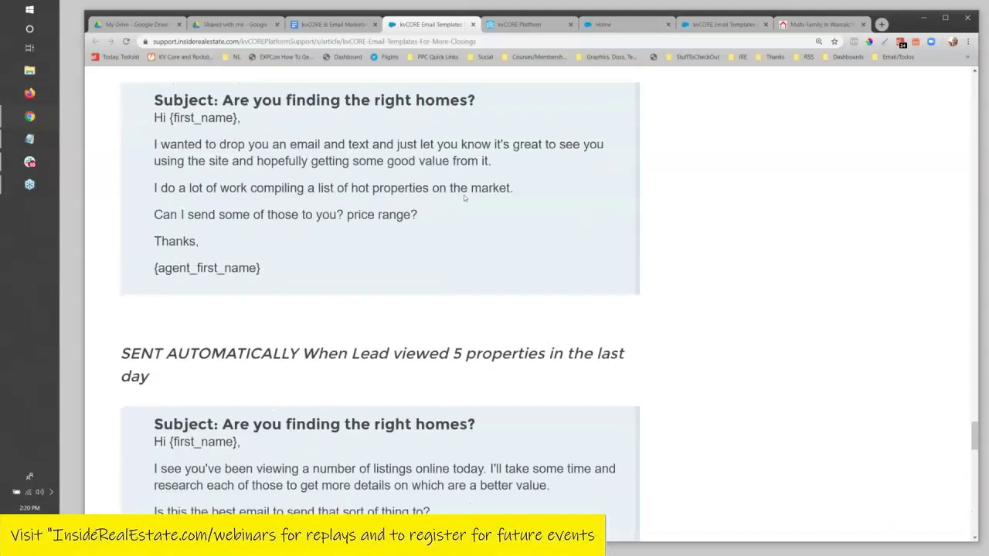
{"action": "scroll", "coordinate": [465, 197], "scroll_direction": "up", "scroll_amount": 3}
{"action": "left_click", "coordinate": [328, 25]}
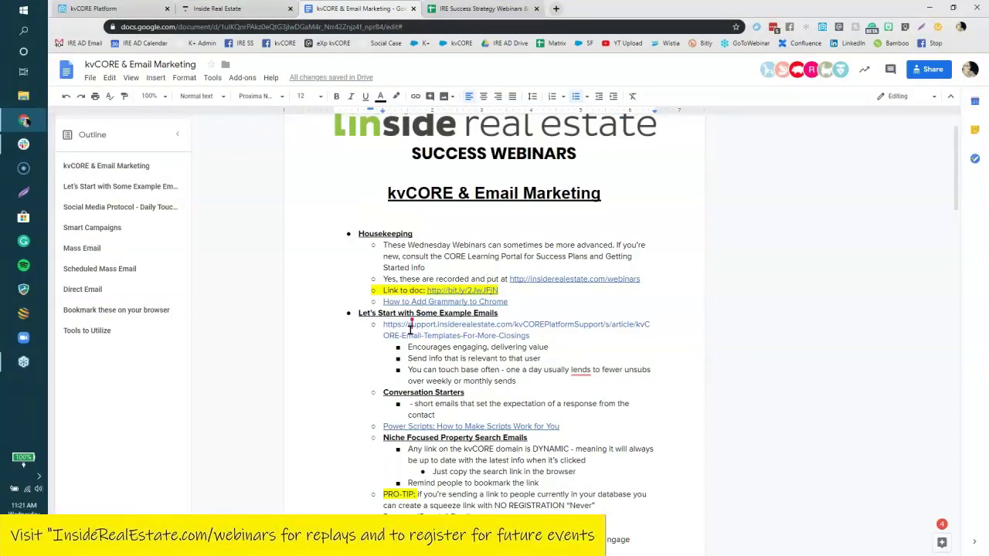
Select the agenda's Social Media Protocol - Daily Touch Base section and its quoted course title.
{"action": "scroll", "coordinate": [667, 445], "scroll_direction": "down", "scroll_amount": 1}
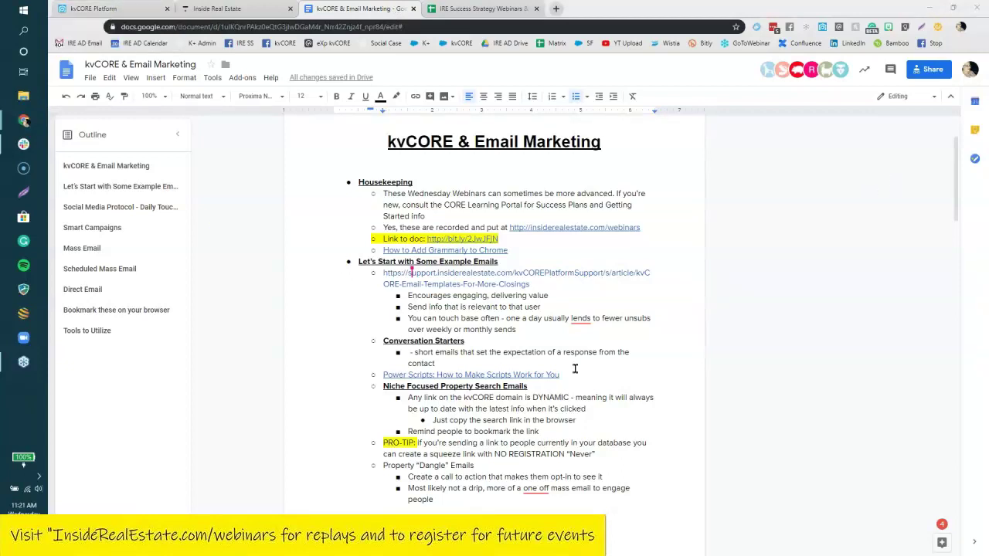
{"action": "scroll", "coordinate": [570, 380], "scroll_direction": "down", "scroll_amount": 1}
{"action": "scroll", "coordinate": [570, 379], "scroll_direction": "down", "scroll_amount": 5}
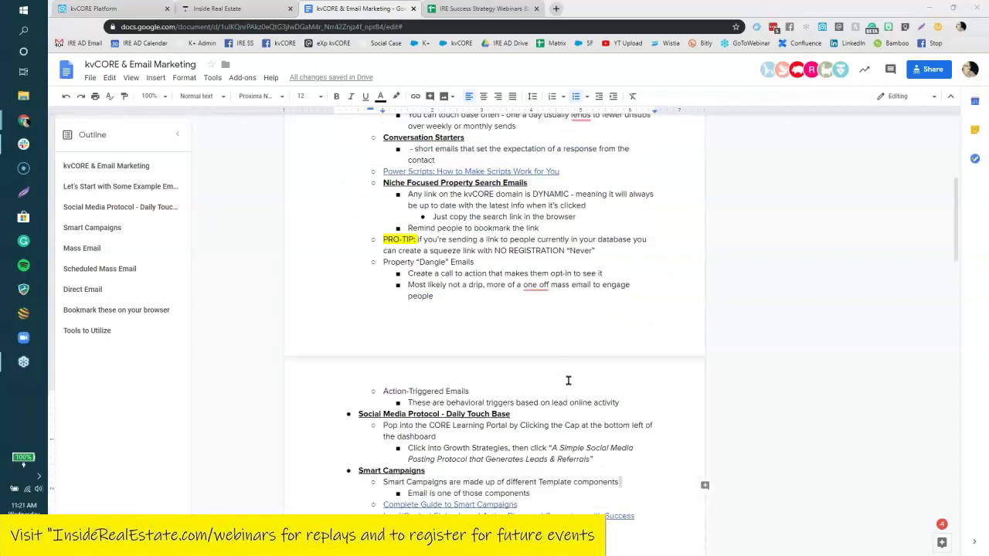
{"action": "left_click_drag", "start_coordinate": [351, 257], "coordinate": [653, 303]}
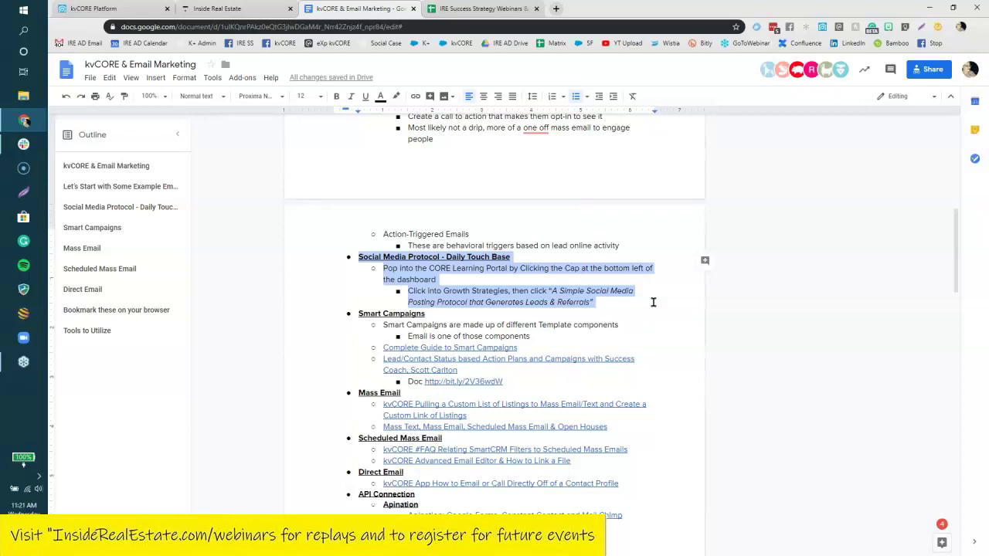
{"action": "left_click", "coordinate": [574, 301]}
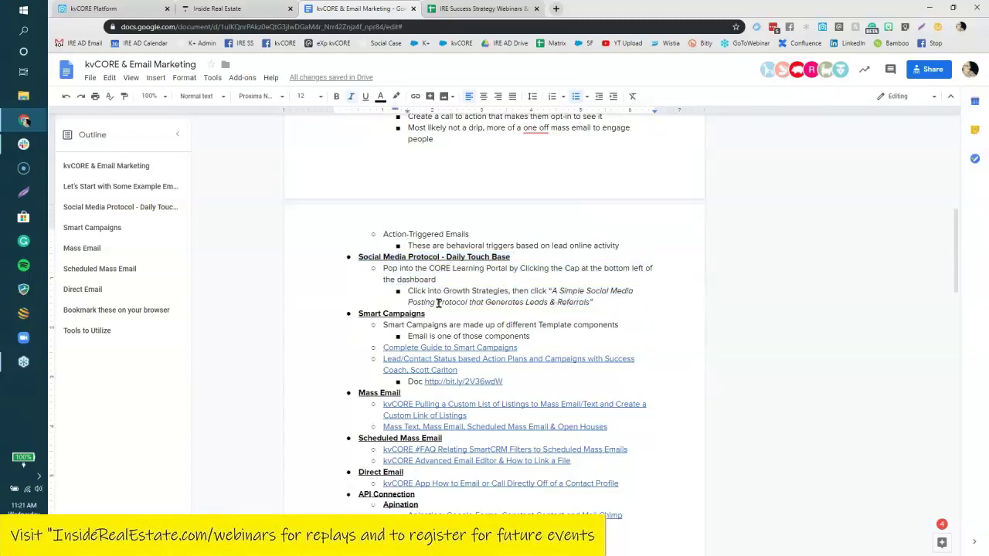
{"action": "left_click_drag", "start_coordinate": [601, 302], "coordinate": [550, 291]}
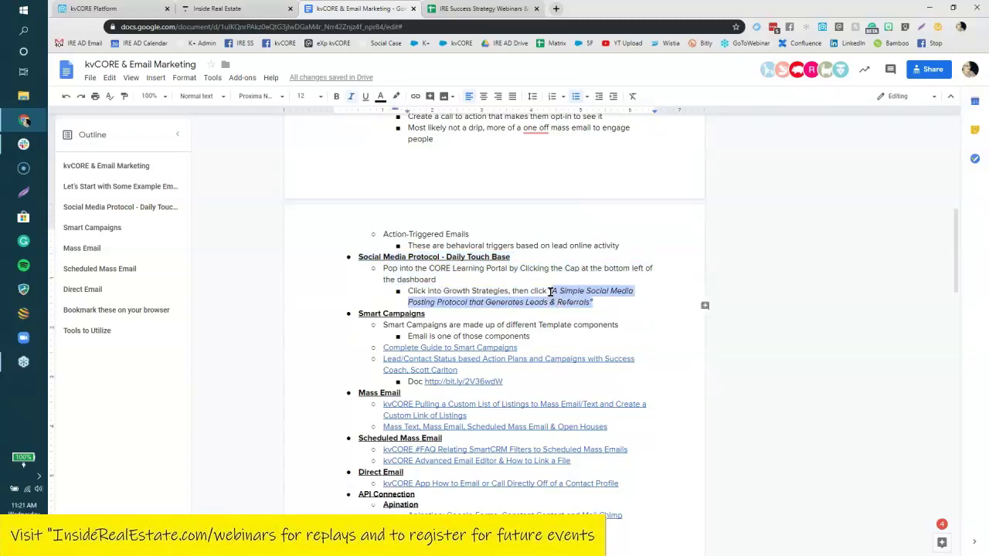
{"action": "left_click", "coordinate": [207, 9]}
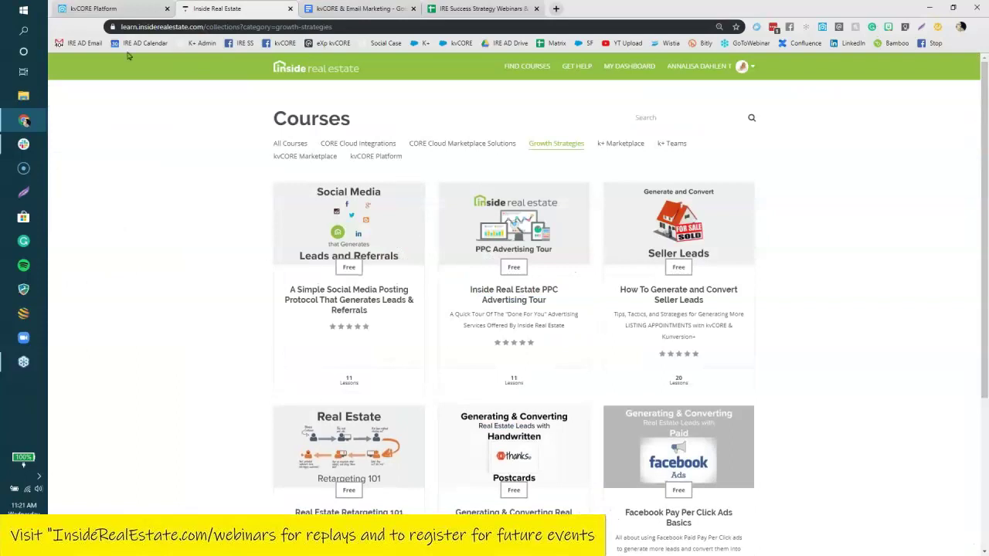
View the Learning Portal's Growth Strategies social media posting course, then return to the agenda.
{"action": "left_click", "coordinate": [100, 8]}
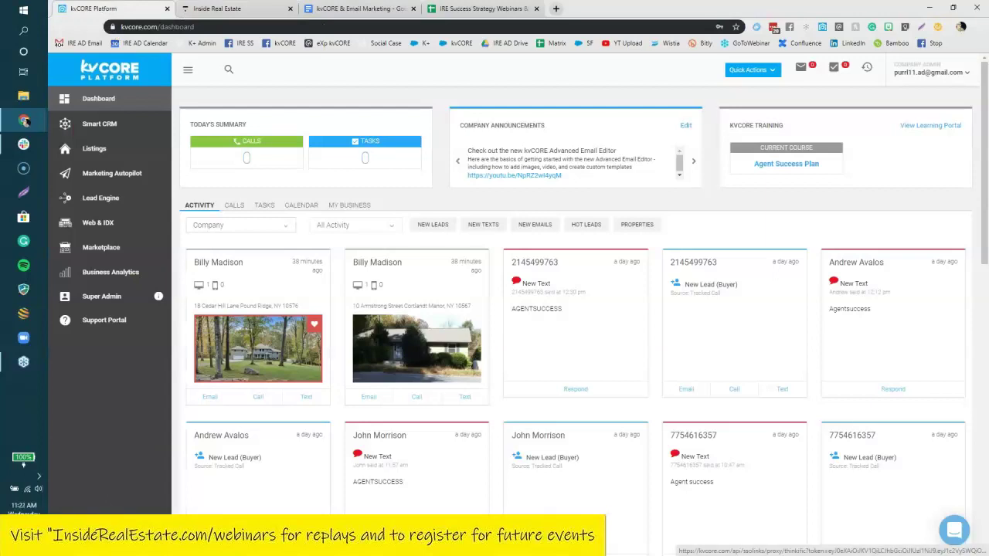
{"action": "left_click", "coordinate": [786, 163]}
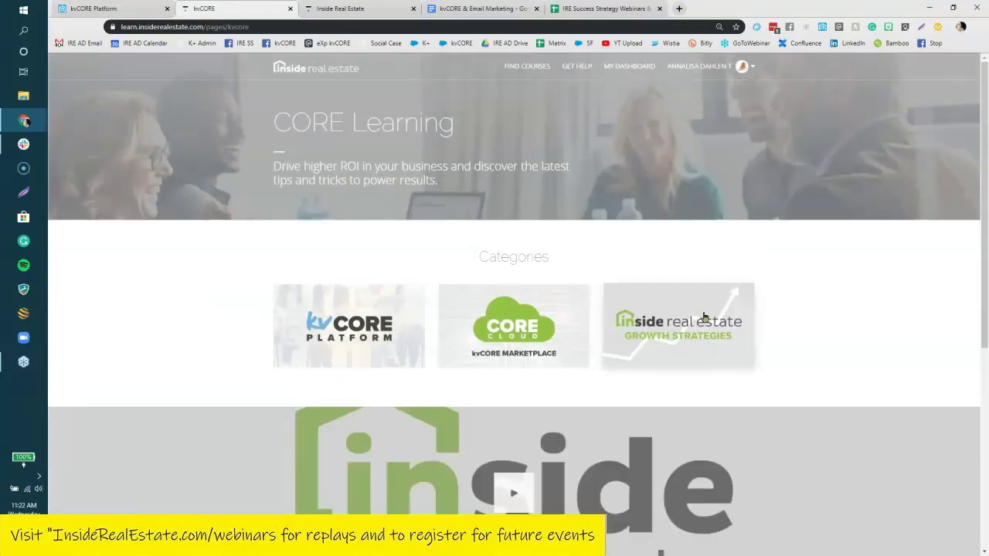
{"action": "left_click", "coordinate": [711, 324]}
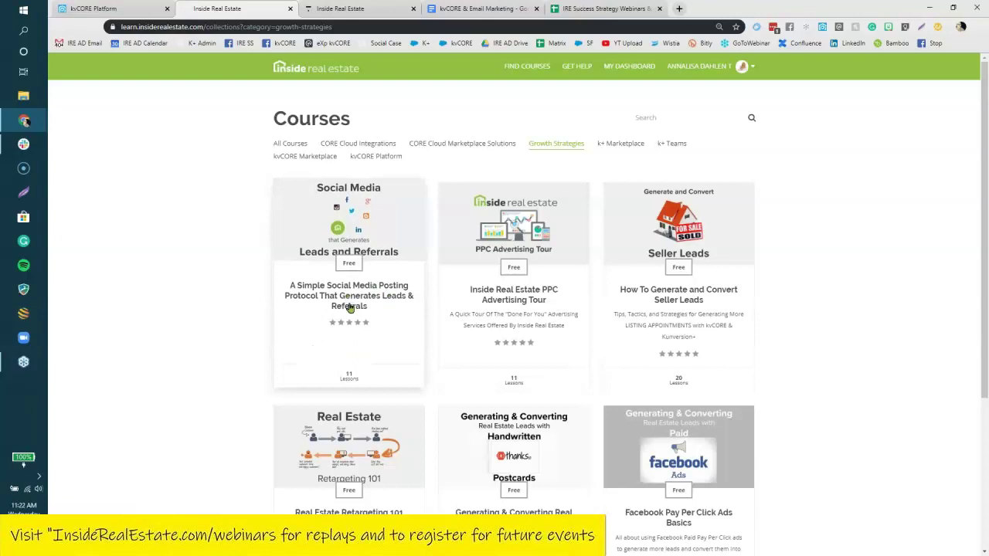
{"action": "left_click", "coordinate": [350, 308]}
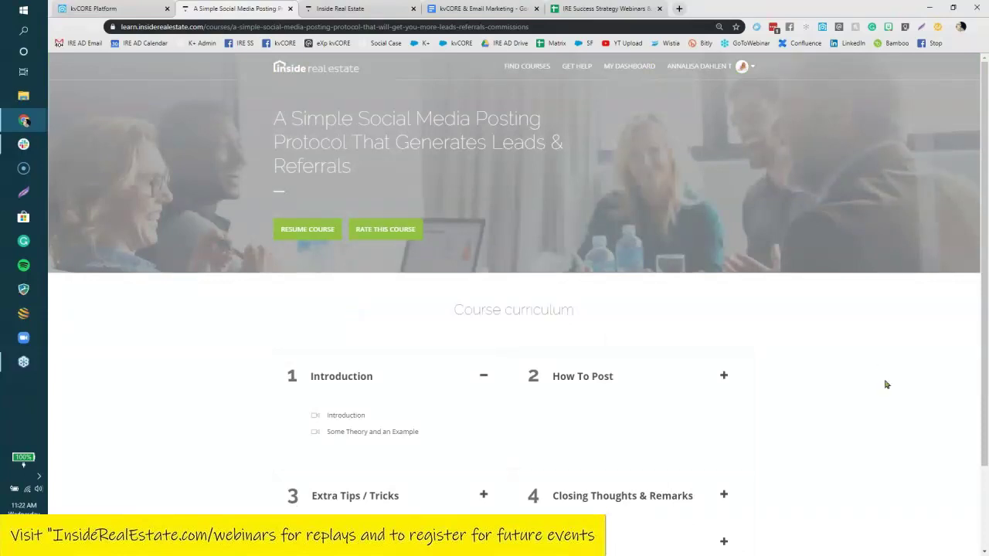
{"action": "scroll", "coordinate": [840, 385], "scroll_direction": "down", "scroll_amount": 2}
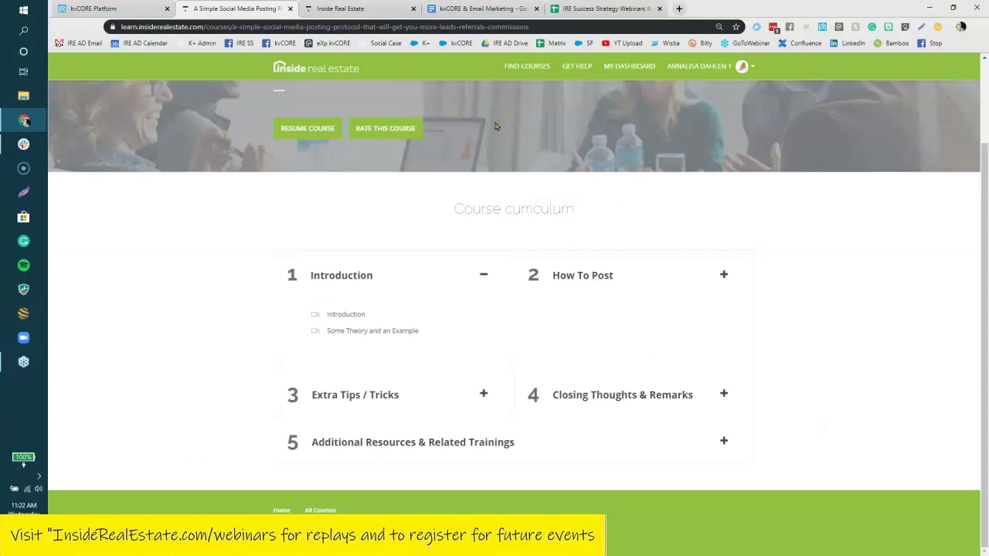
{"action": "left_click", "coordinate": [454, 8]}
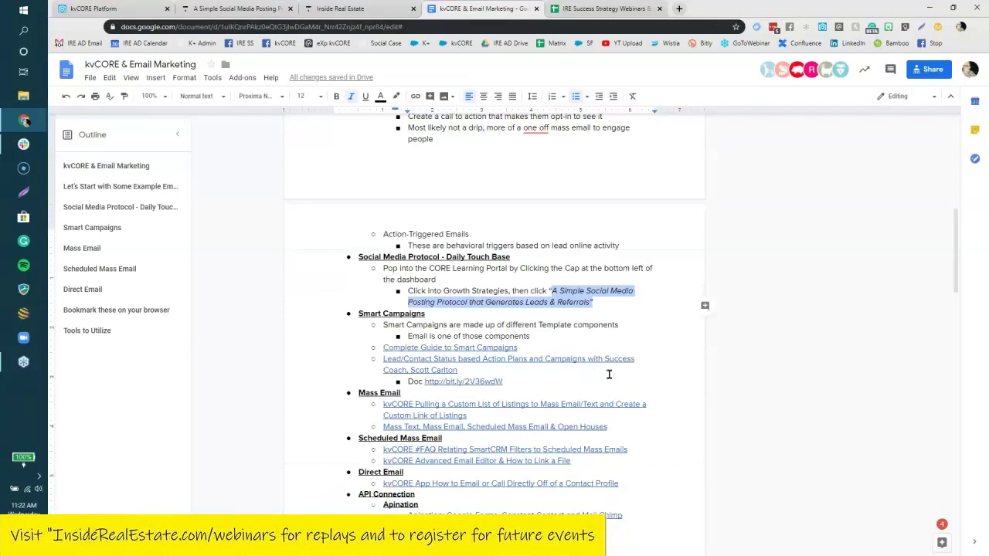
{"action": "left_click", "coordinate": [663, 370]}
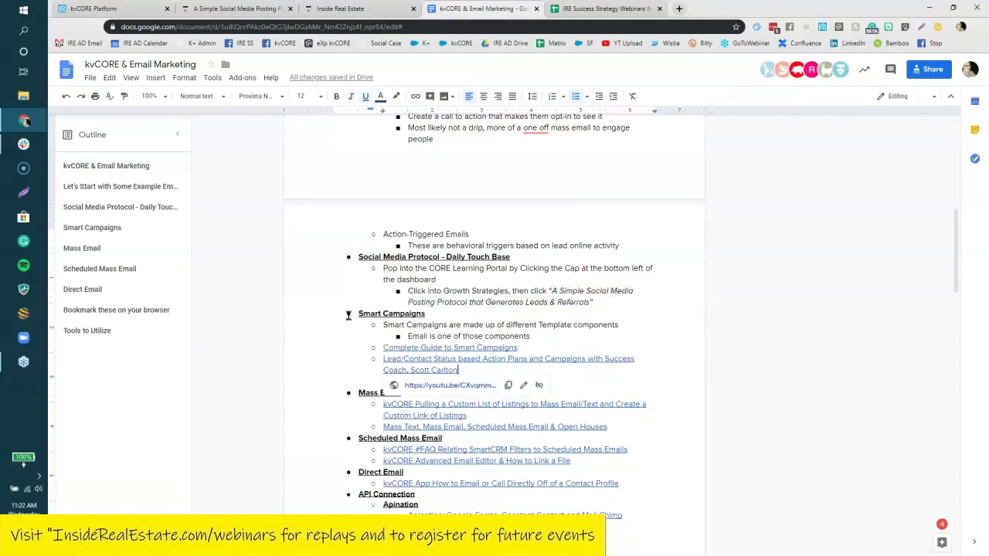
{"action": "left_click_drag", "start_coordinate": [358, 314], "coordinate": [627, 505]}
{"action": "scroll", "coordinate": [587, 387], "scroll_direction": "down", "scroll_amount": 2}
{"action": "left_click", "coordinate": [595, 428]}
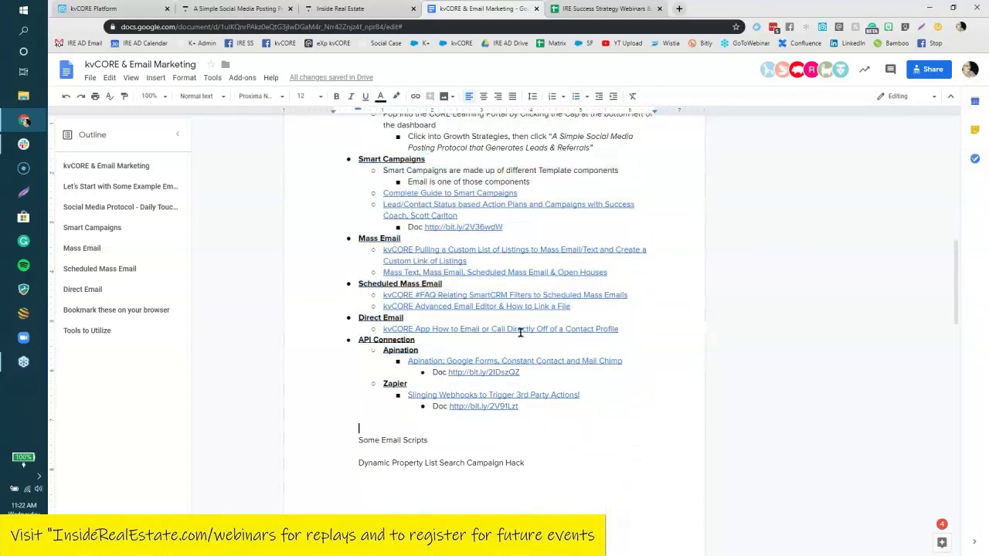
{"action": "left_click_drag", "start_coordinate": [357, 158], "coordinate": [622, 425]}
{"action": "left_click", "coordinate": [622, 424]}
{"action": "left_click", "coordinate": [102, 10]}
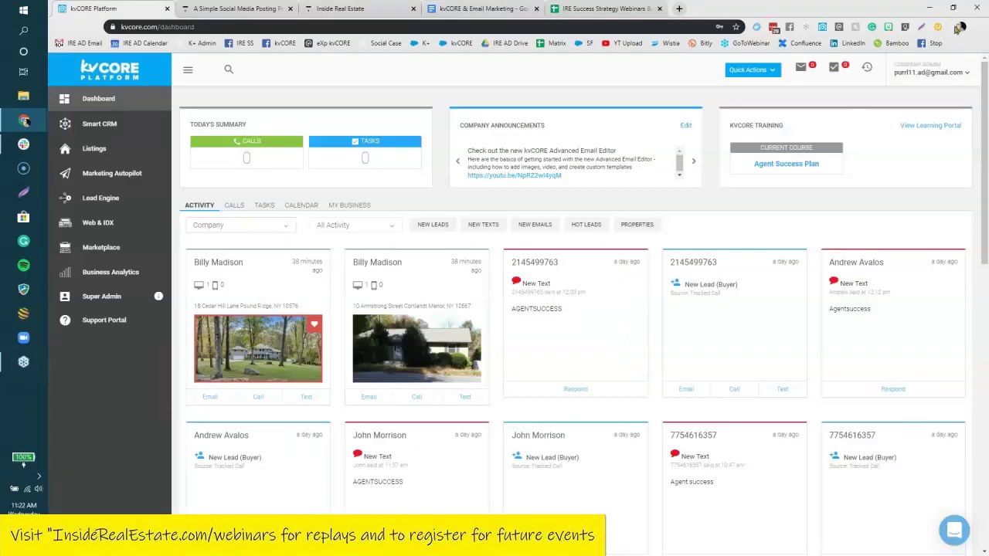
Open Marketing Autopilot's Smart Campaigns library, zoom in, and browse the campaign table.
{"action": "left_click", "coordinate": [126, 174]}
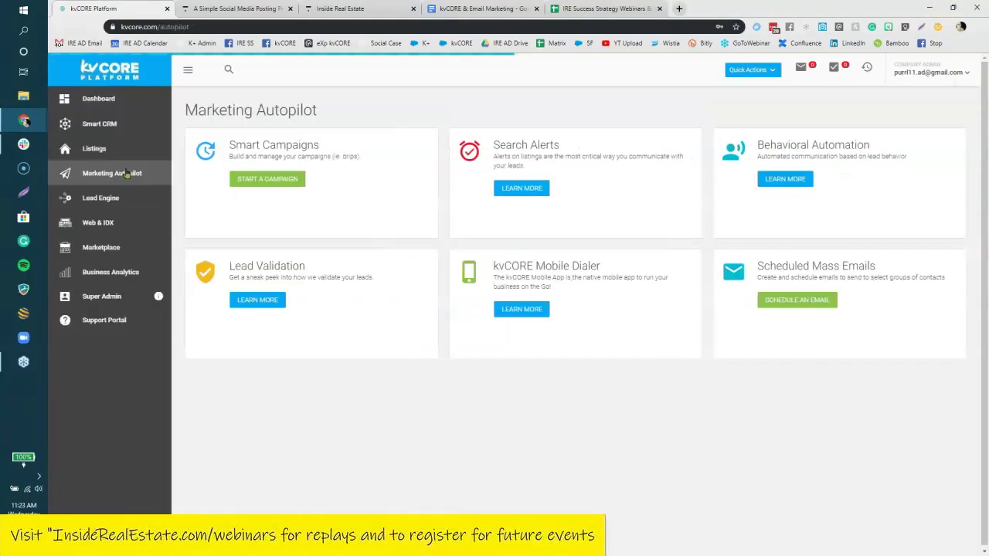
{"action": "left_click", "coordinate": [289, 180]}
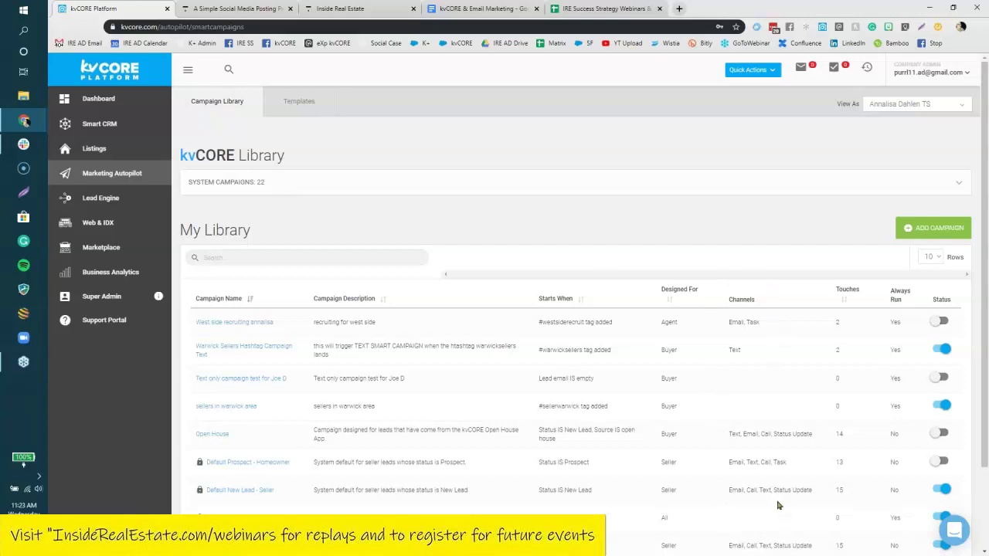
{"action": "key", "text": "ctrl+plus"}
{"action": "key", "text": "ctrl+plus"}
{"action": "key", "text": "ctrl+plus"}
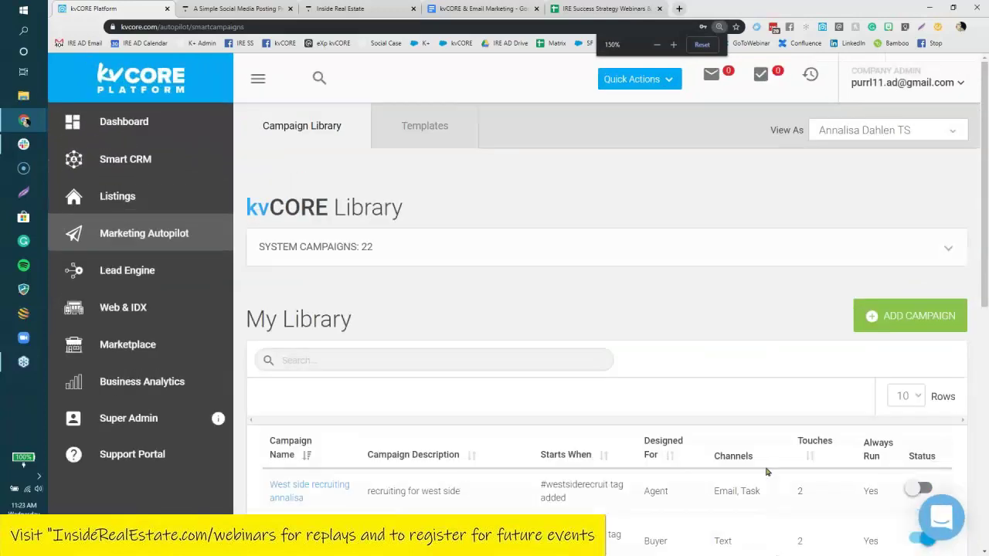
{"action": "scroll", "coordinate": [243, 297], "scroll_direction": "down", "scroll_amount": 4}
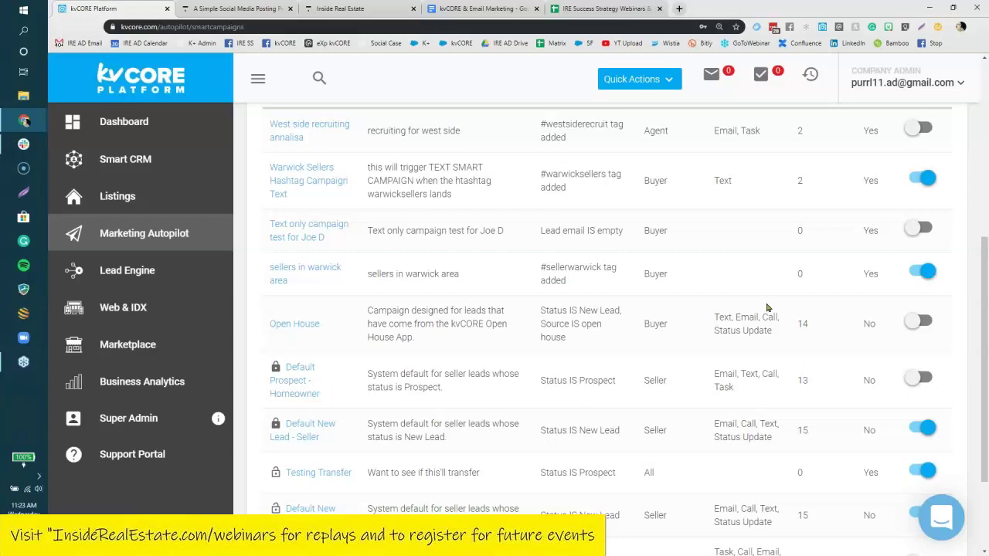
{"action": "scroll", "coordinate": [767, 308], "scroll_direction": "up", "scroll_amount": 2}
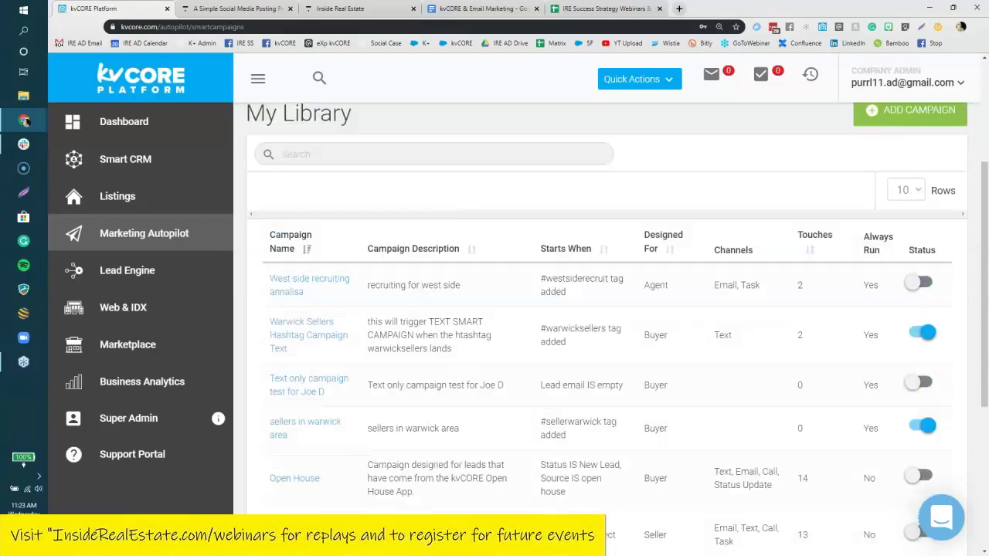
{"action": "scroll", "coordinate": [706, 341], "scroll_direction": "up", "scroll_amount": 2}
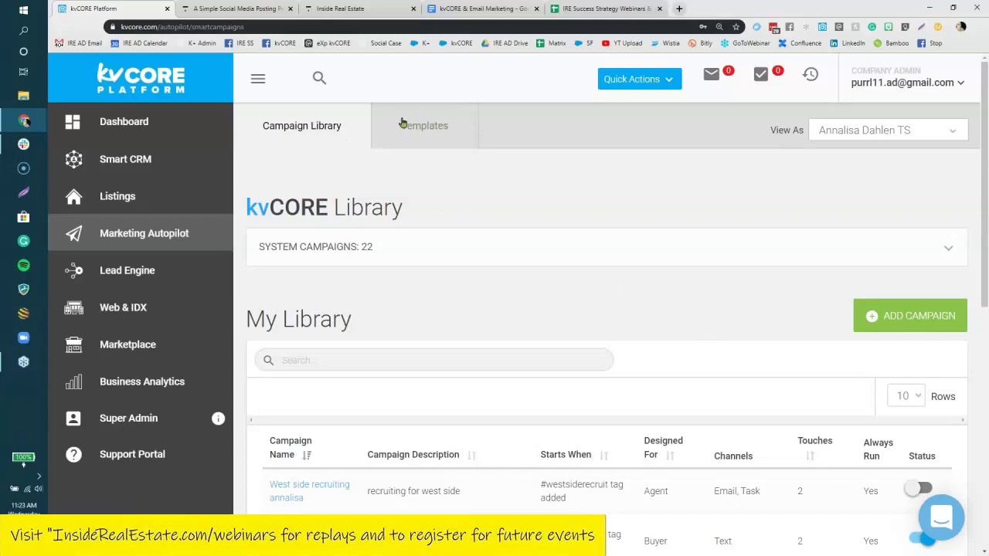
{"action": "left_click", "coordinate": [424, 129]}
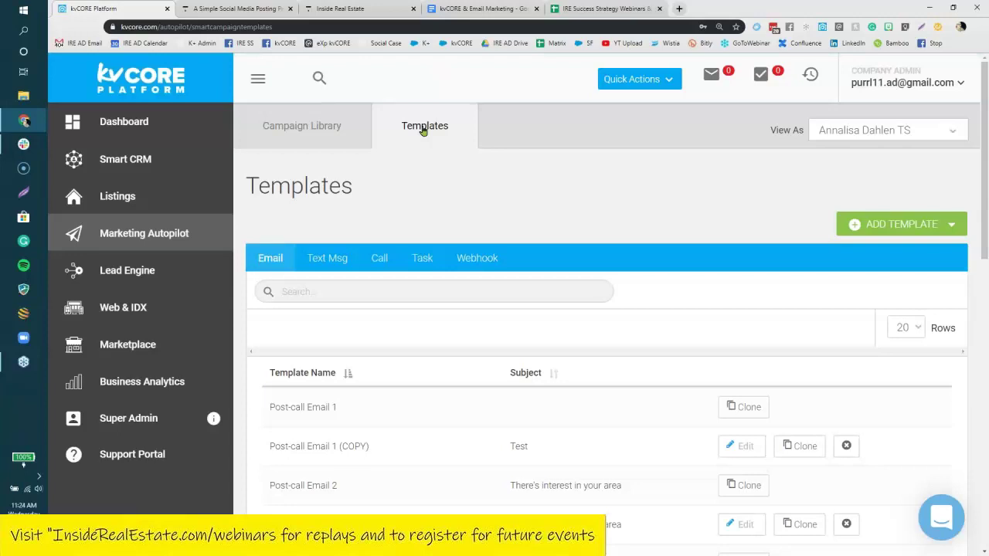
Clear the 'clark' template search and open the Seller Day 4 email template for editing.
{"action": "scroll", "coordinate": [675, 309], "scroll_direction": "down", "scroll_amount": 2}
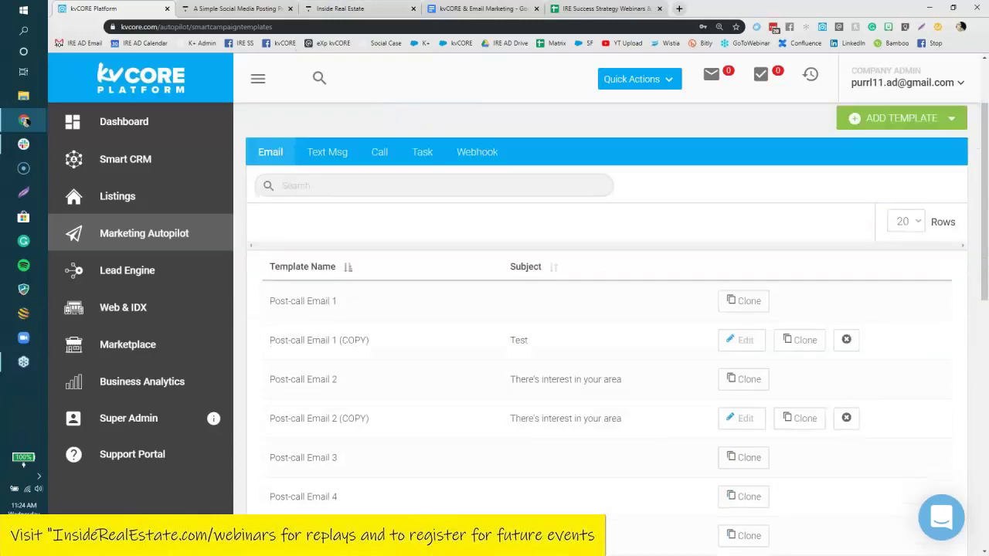
{"action": "scroll", "coordinate": [607, 329], "scroll_direction": "down", "scroll_amount": 1}
{"action": "scroll", "coordinate": [607, 328], "scroll_direction": "up", "scroll_amount": 1}
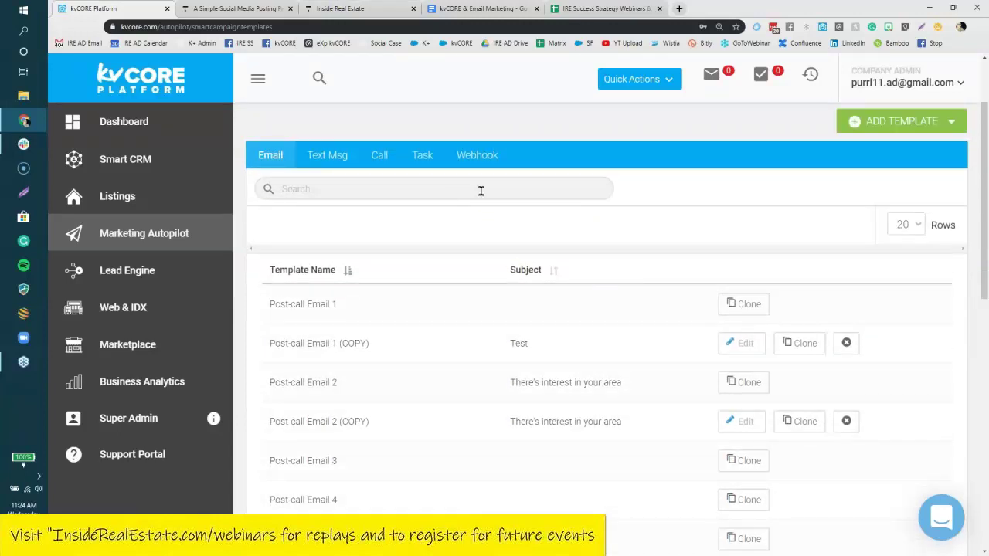
{"action": "left_click", "coordinate": [481, 191]}
{"action": "type", "text": "clark"}
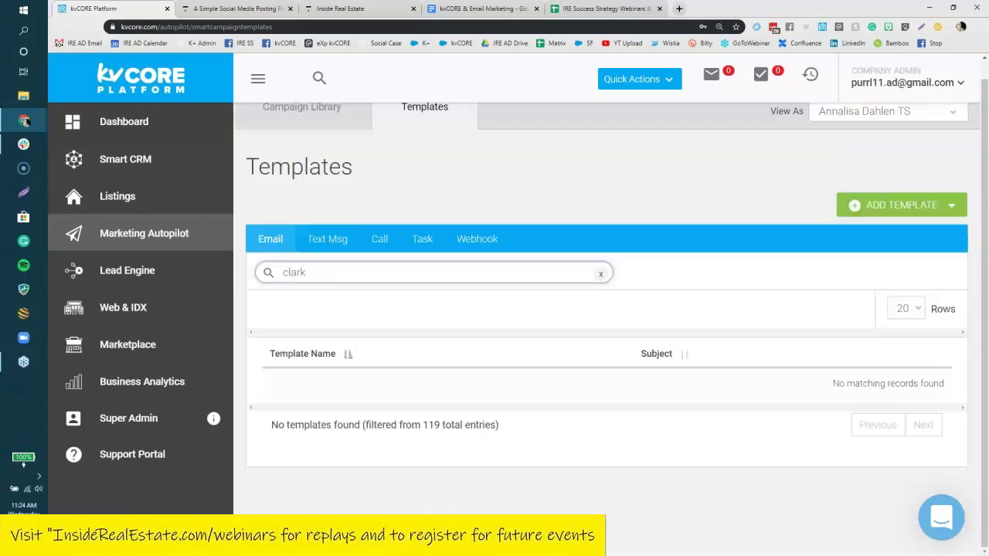
{"action": "left_click_drag", "start_coordinate": [333, 273], "coordinate": [263, 276]}
{"action": "key", "text": "BackSpace"}
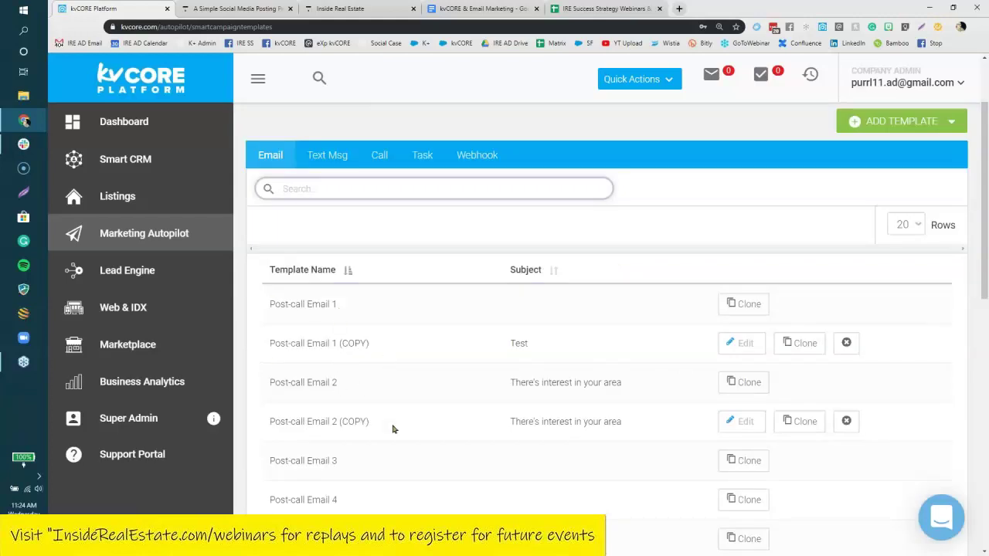
{"action": "scroll", "coordinate": [430, 459], "scroll_direction": "down", "scroll_amount": 3}
{"action": "scroll", "coordinate": [430, 456], "scroll_direction": "down", "scroll_amount": 2}
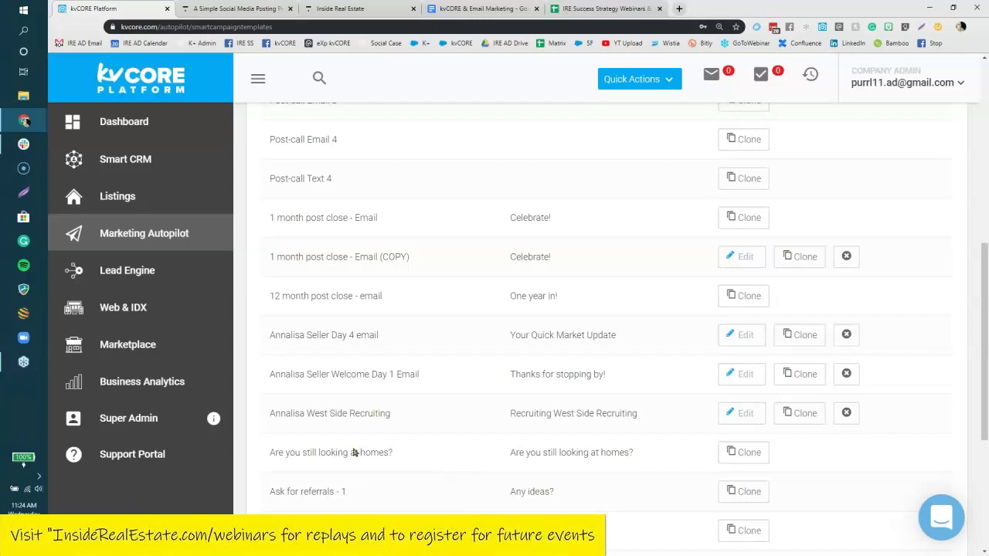
{"action": "left_click_drag", "start_coordinate": [380, 336], "coordinate": [269, 337]}
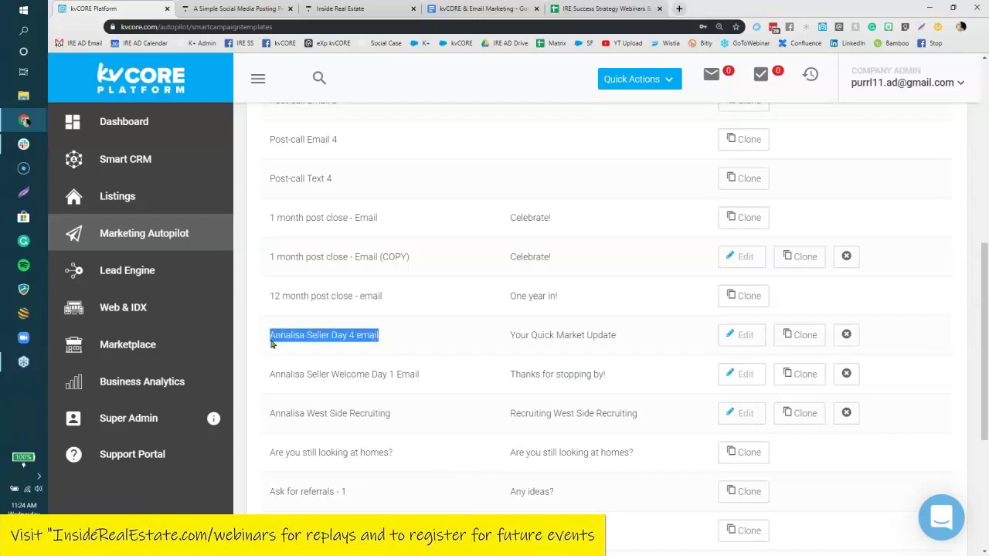
{"action": "left_click", "coordinate": [755, 336]}
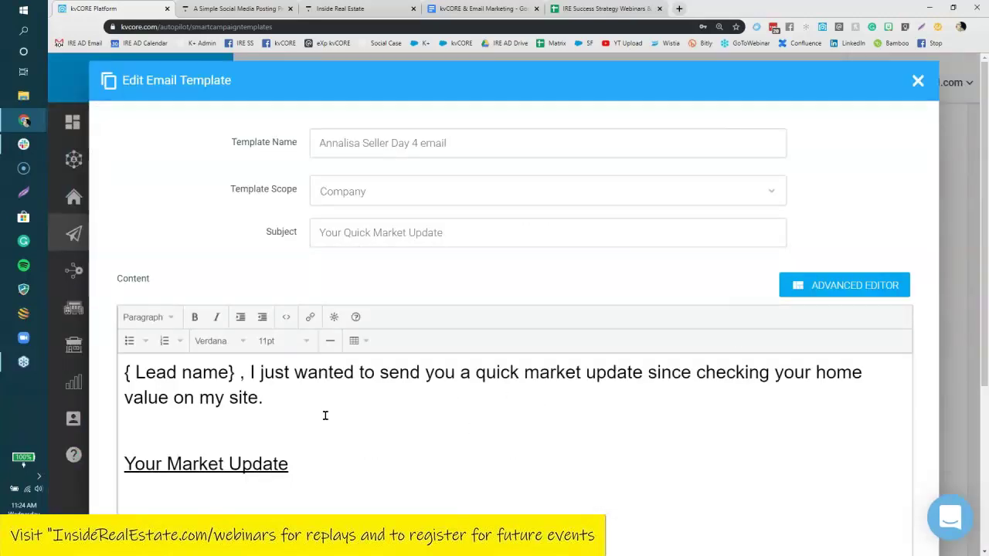
Look over the Seller Day 4 email body, then close the editor without saving.
{"action": "left_click", "coordinate": [186, 374]}
{"action": "left_click", "coordinate": [126, 374]}
{"action": "left_click_drag", "start_coordinate": [313, 468], "coordinate": [142, 462]}
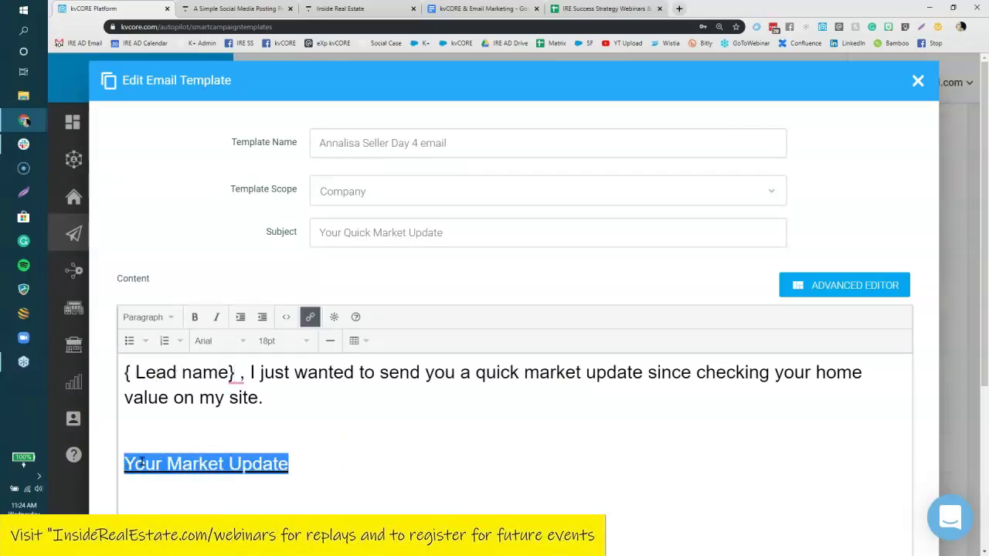
{"action": "left_click", "coordinate": [413, 462]}
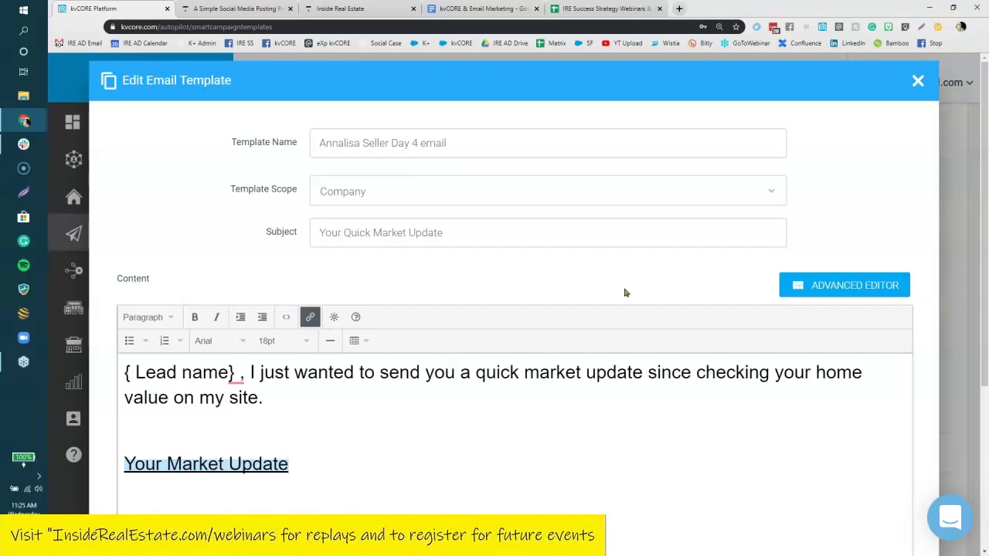
{"action": "left_click", "coordinate": [916, 81]}
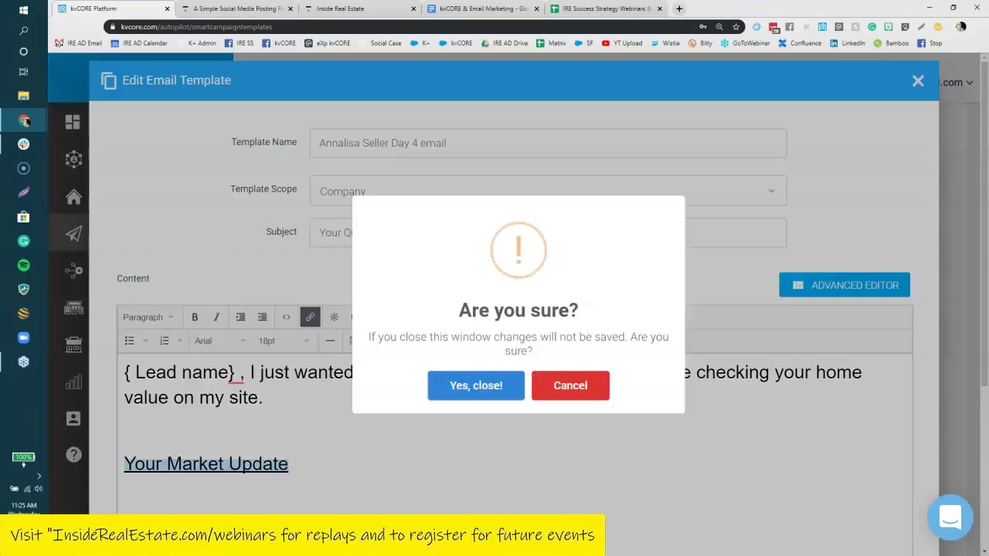
{"action": "left_click", "coordinate": [501, 400]}
{"action": "scroll", "coordinate": [899, 204], "scroll_direction": "up", "scroll_amount": 10}
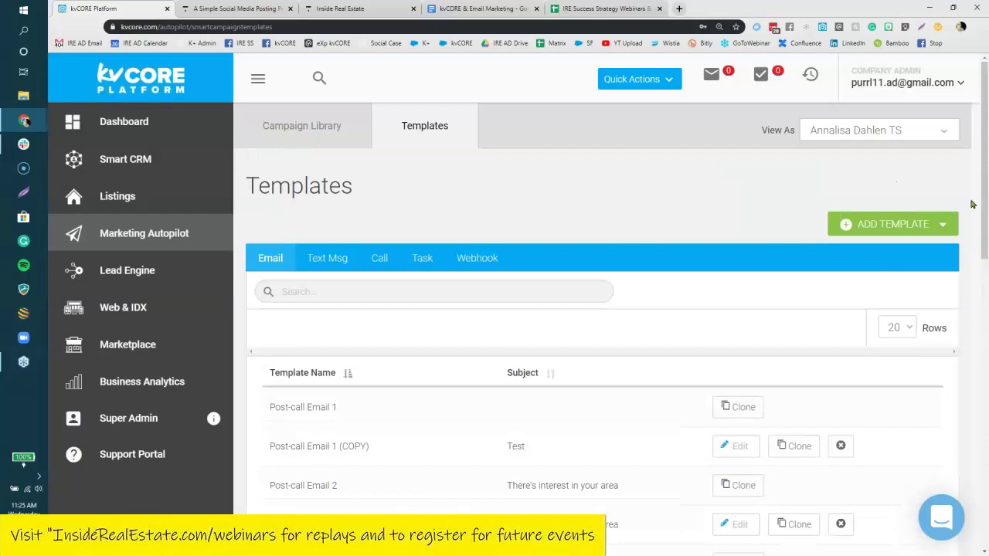
Start a new email template named 'New Construction Seattle Email 1', scoped to the agent.
{"action": "left_click", "coordinate": [908, 221]}
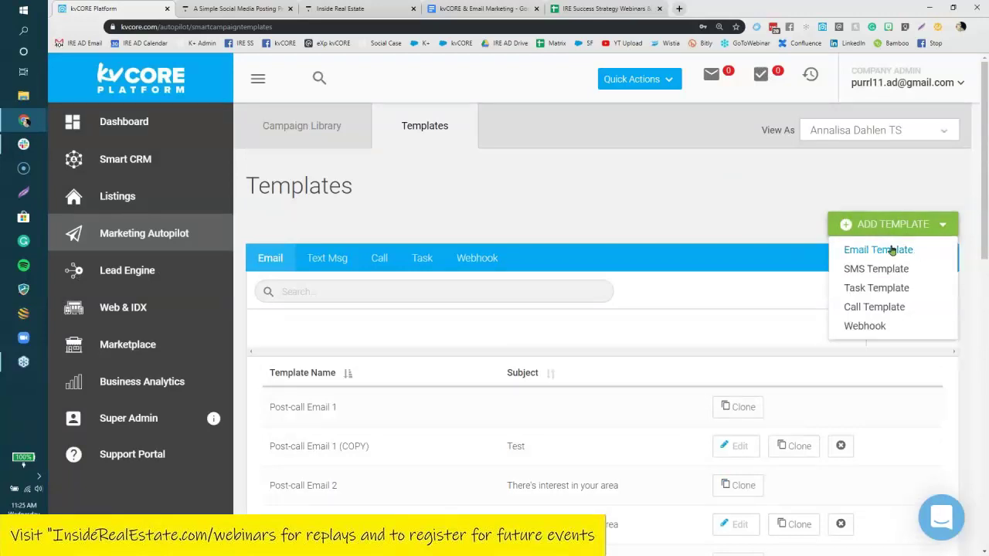
{"action": "left_click", "coordinate": [893, 250]}
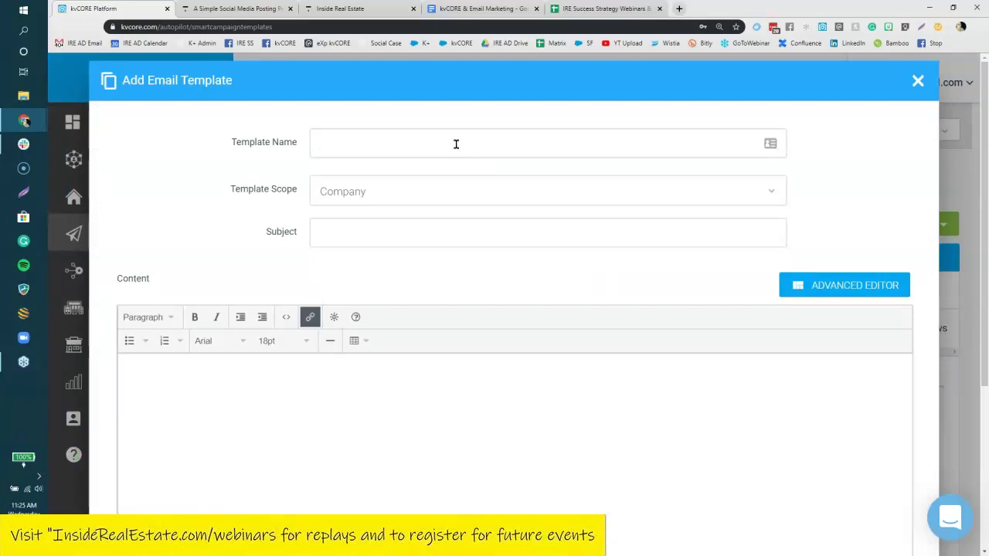
{"action": "type", "text": "New Construction Seattle Email 1"}
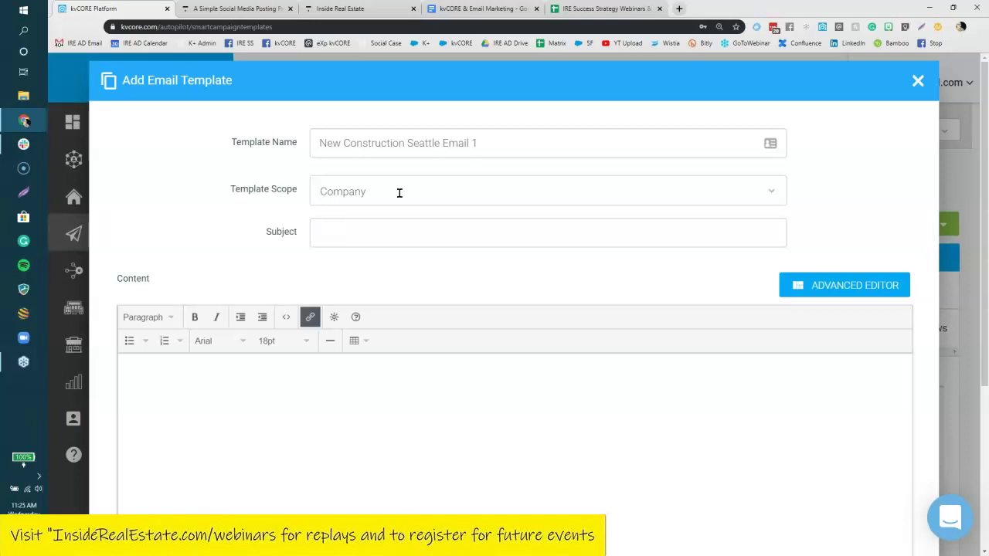
{"action": "left_click", "coordinate": [399, 193]}
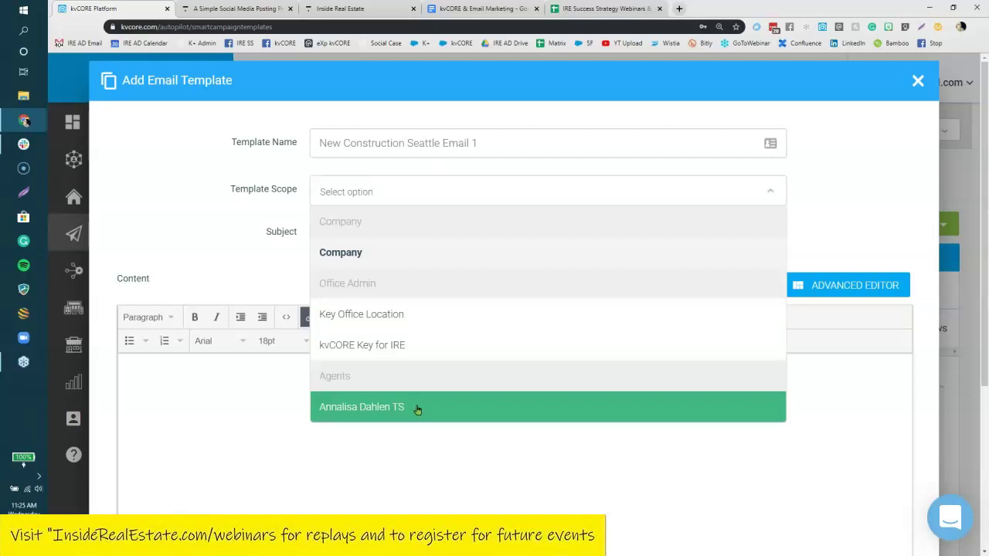
{"action": "left_click", "coordinate": [417, 410]}
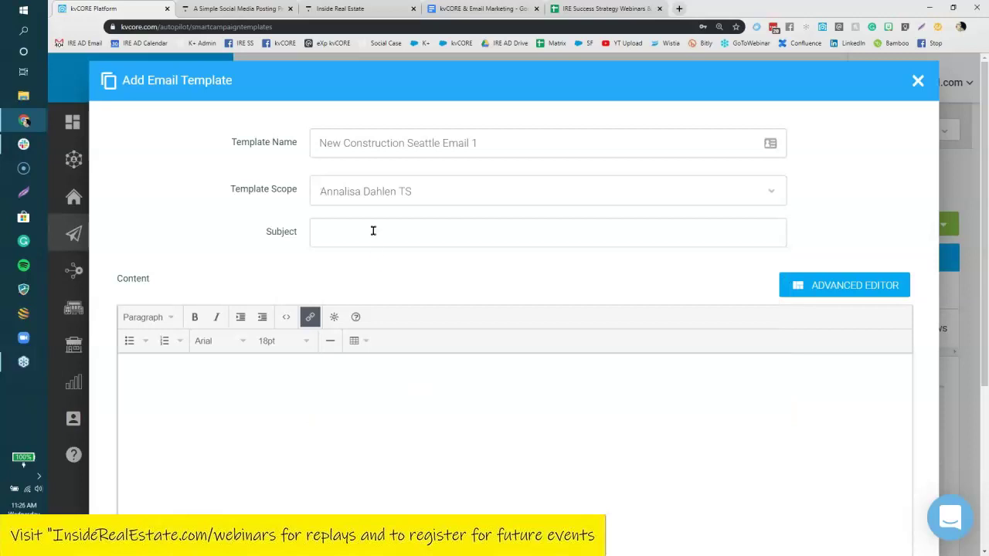
Enter subject 'new seattle construction benfits' and body 'add in content', then save the template.
{"action": "type", "text": "new seattle construction benfits"}
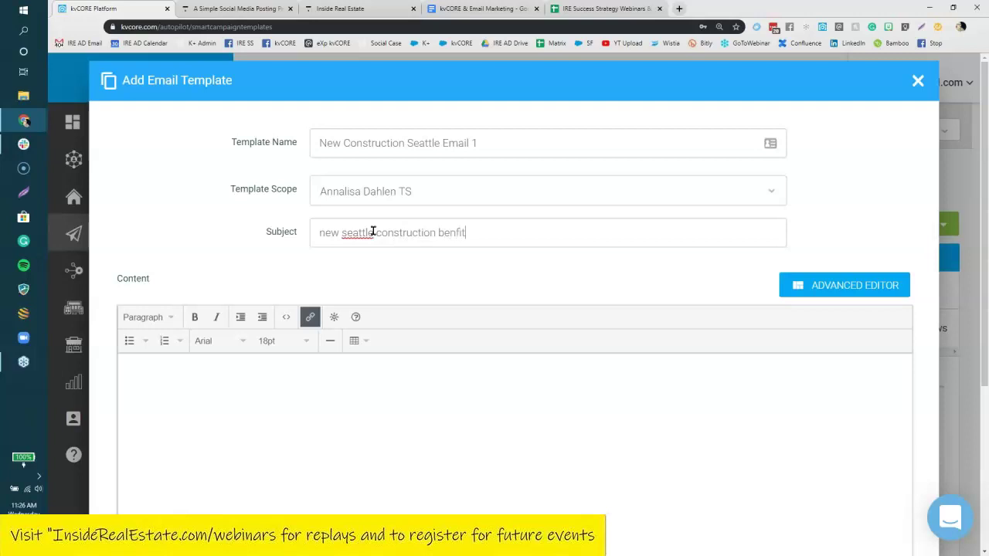
{"action": "left_click", "coordinate": [326, 407]}
{"action": "type", "text": "add in content"}
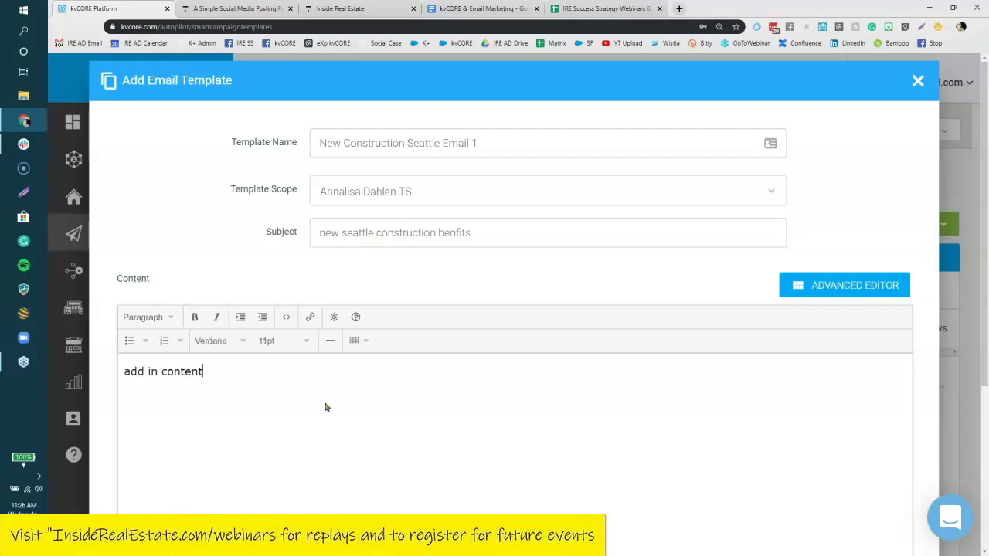
{"action": "scroll", "coordinate": [506, 372], "scroll_direction": "down", "scroll_amount": 3}
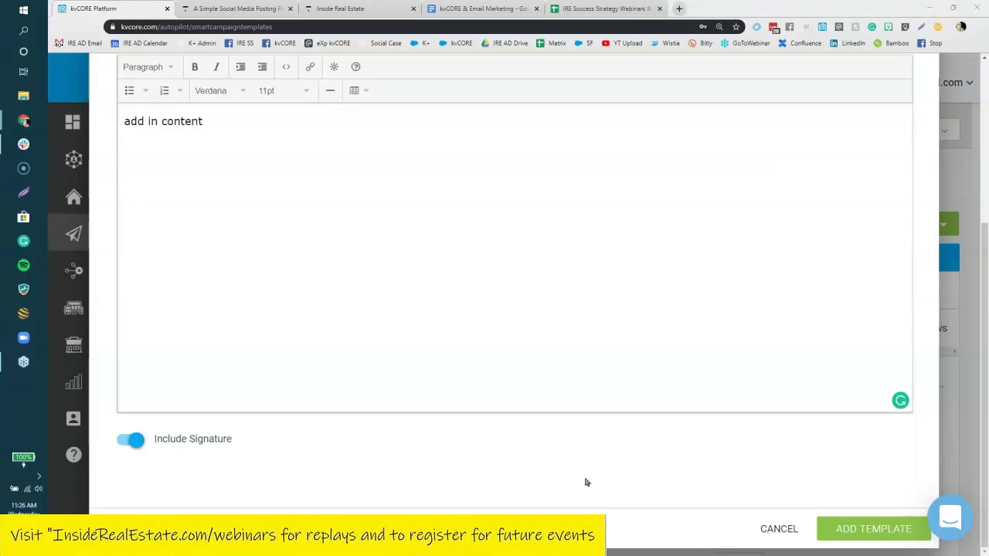
{"action": "left_click", "coordinate": [890, 534]}
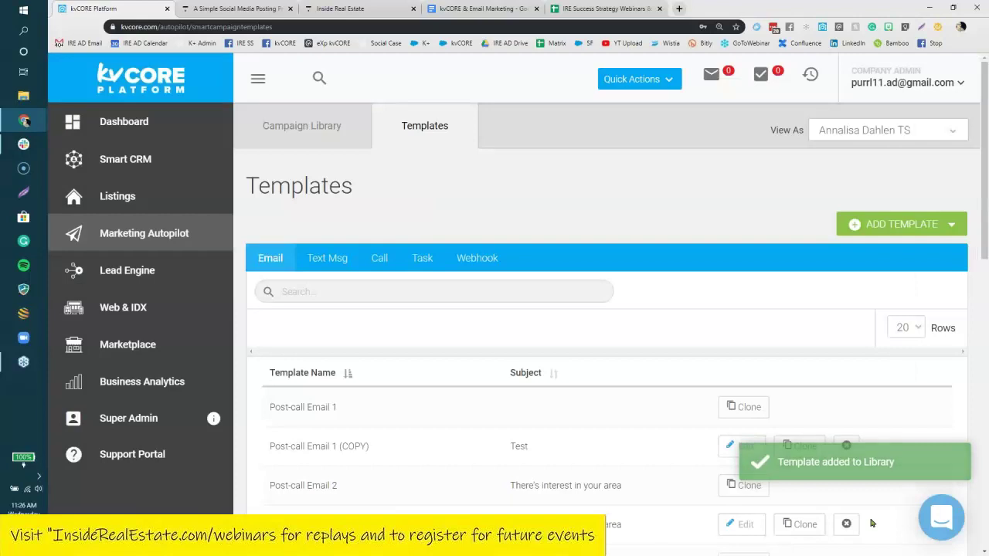
Search templates for 'seatt', check the New Construction Seattle Email 1 name and subject, then open Campaign Library.
{"action": "left_click", "coordinate": [474, 289]}
{"action": "type", "text": "seatt"}
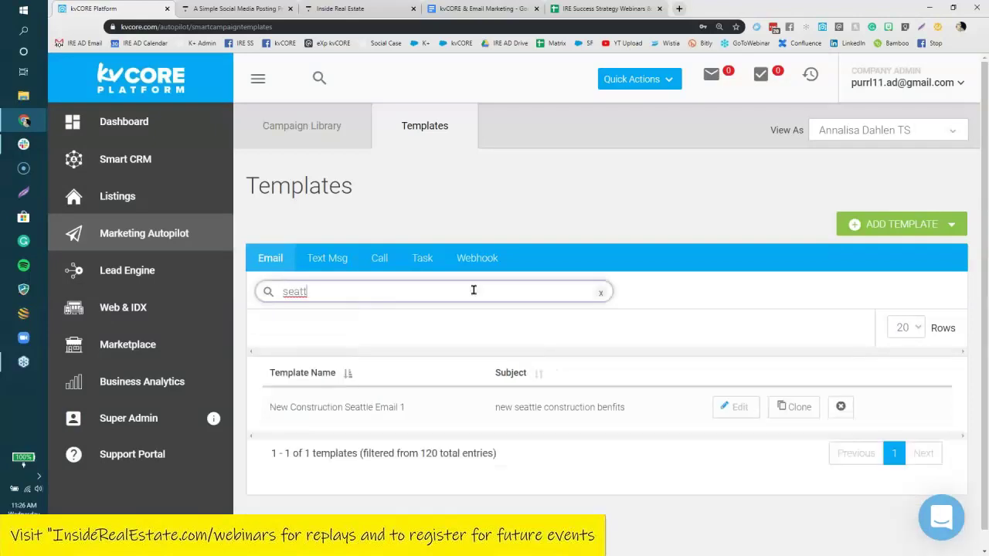
{"action": "left_click_drag", "start_coordinate": [270, 408], "coordinate": [423, 417]}
{"action": "left_click_drag", "start_coordinate": [495, 410], "coordinate": [644, 419]}
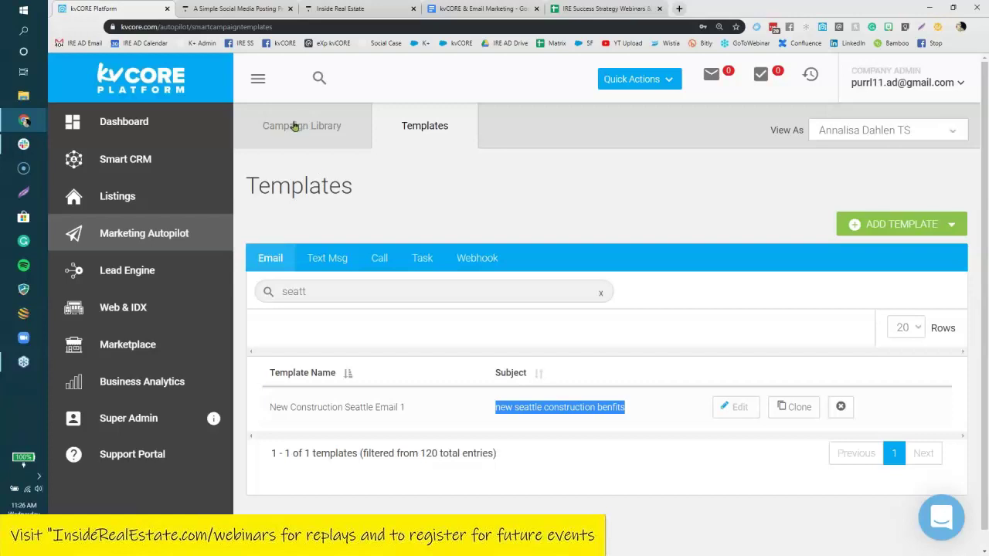
{"action": "left_click", "coordinate": [309, 127]}
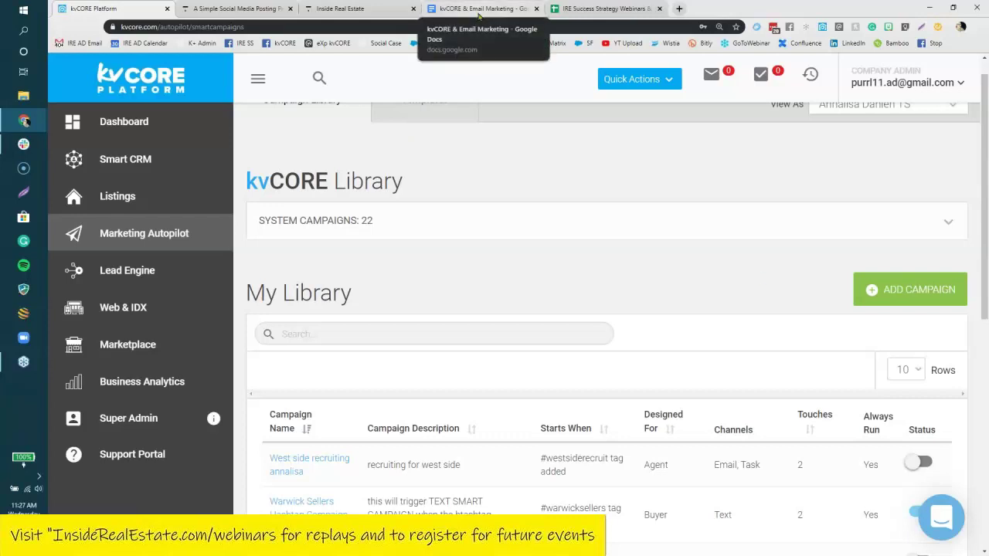
In the kvCORE & Email Marketing doc, review the Smart Campaigns guide, Lead/Contact Status video, and Mass Email links.
{"action": "left_click", "coordinate": [481, 8]}
{"action": "scroll", "coordinate": [655, 305], "scroll_direction": "up", "scroll_amount": 1}
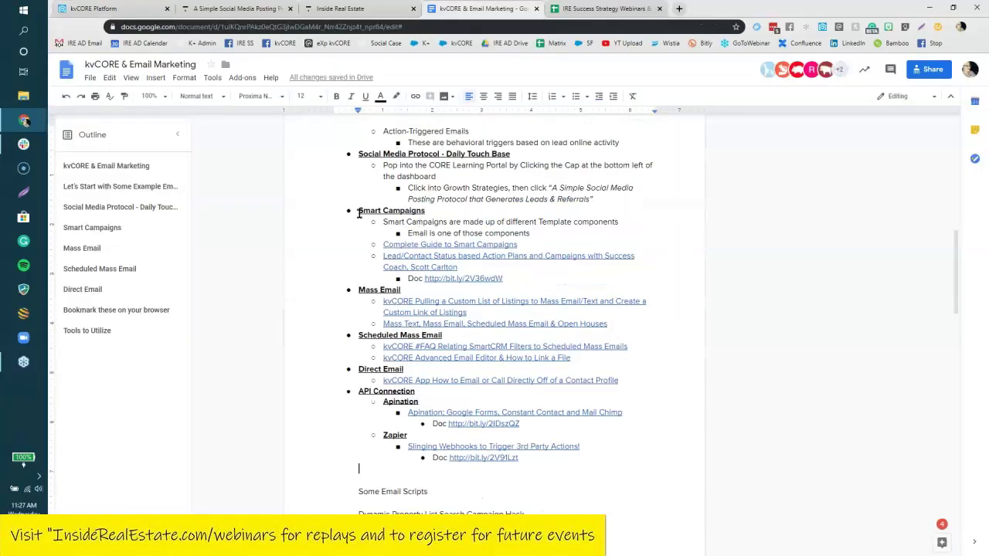
{"action": "left_click_drag", "start_coordinate": [518, 245], "coordinate": [384, 244]}
{"action": "left_click", "coordinate": [462, 266]}
{"action": "left_click_drag", "start_coordinate": [462, 267], "coordinate": [383, 256]}
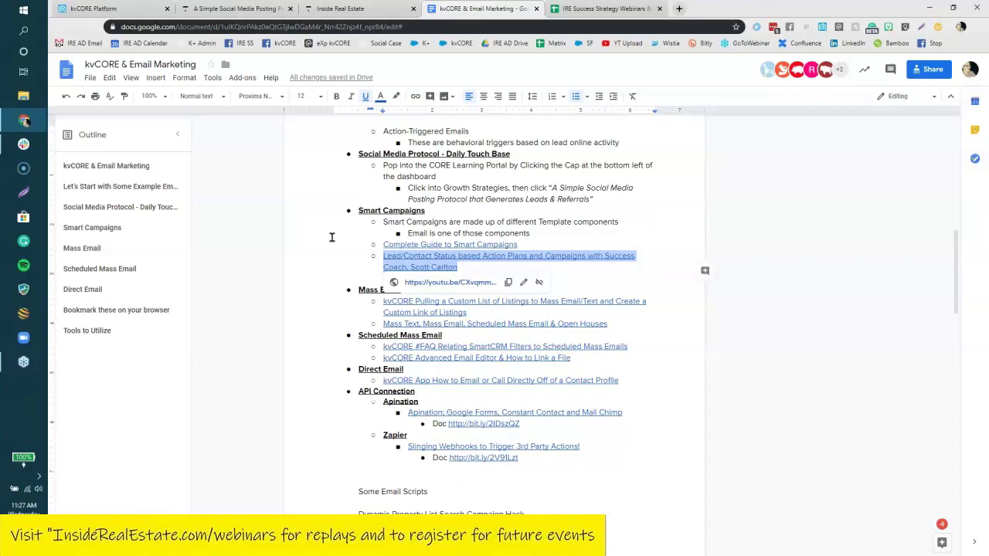
{"action": "left_click", "coordinate": [653, 317]}
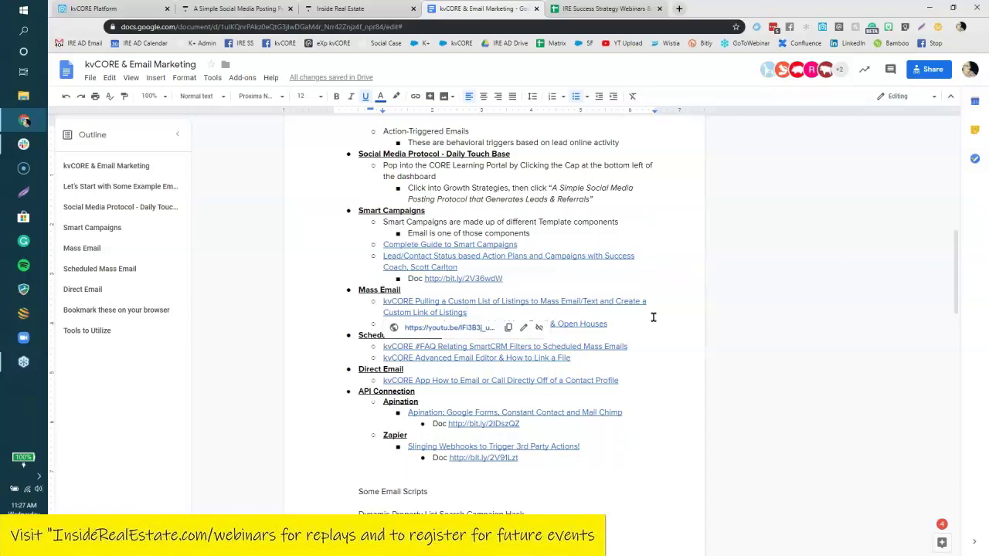
{"action": "left_click", "coordinate": [511, 286]}
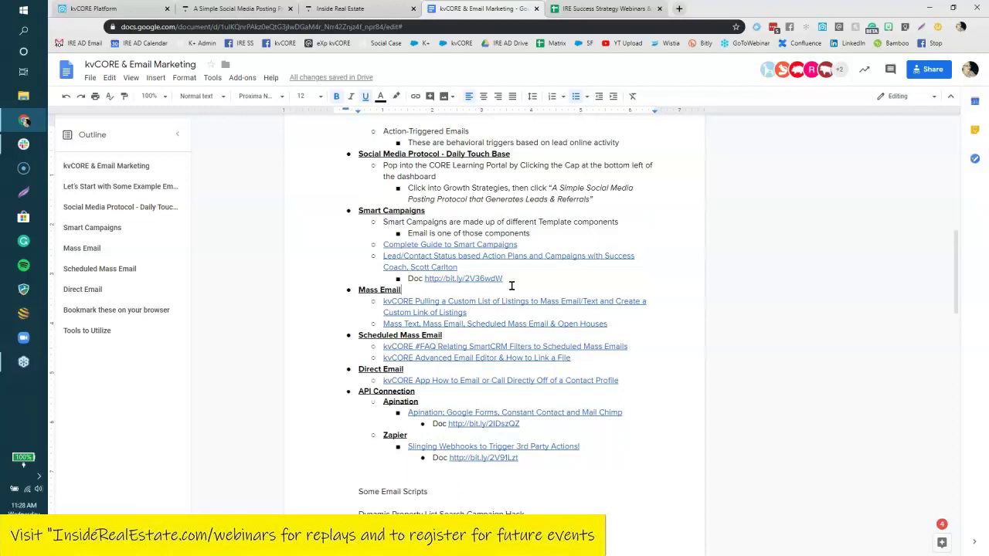
Switch to the kvCORE Platform tab, zoom the page out, and show the Smart CRM leads.
{"action": "left_click", "coordinate": [90, 8]}
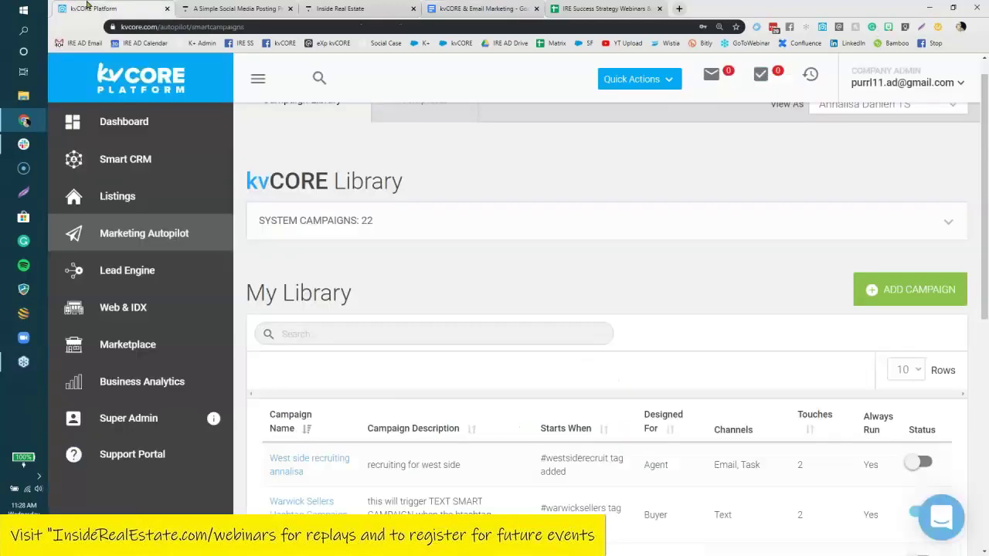
{"action": "key", "text": "ctrl+minus"}
{"action": "key", "text": "ctrl+minus"}
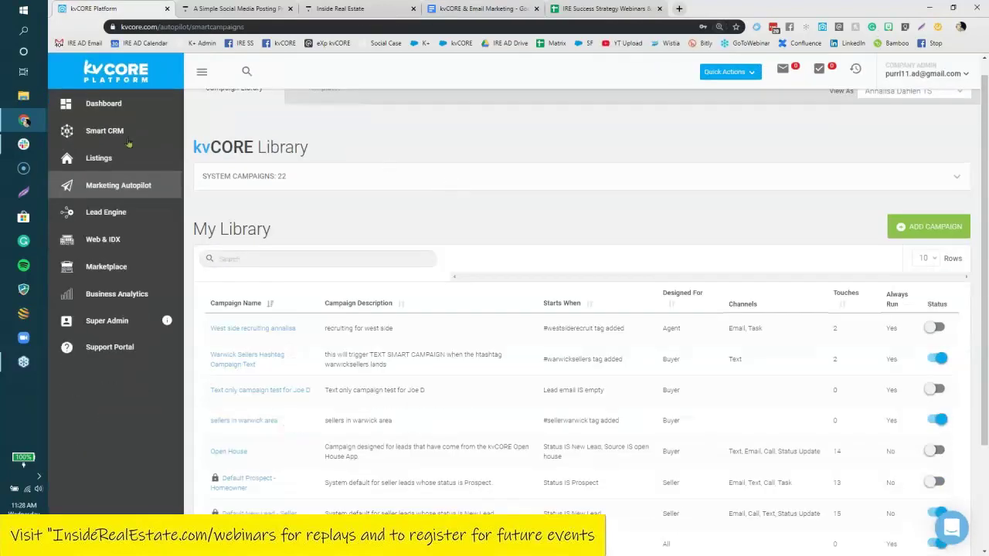
{"action": "left_click", "coordinate": [110, 130]}
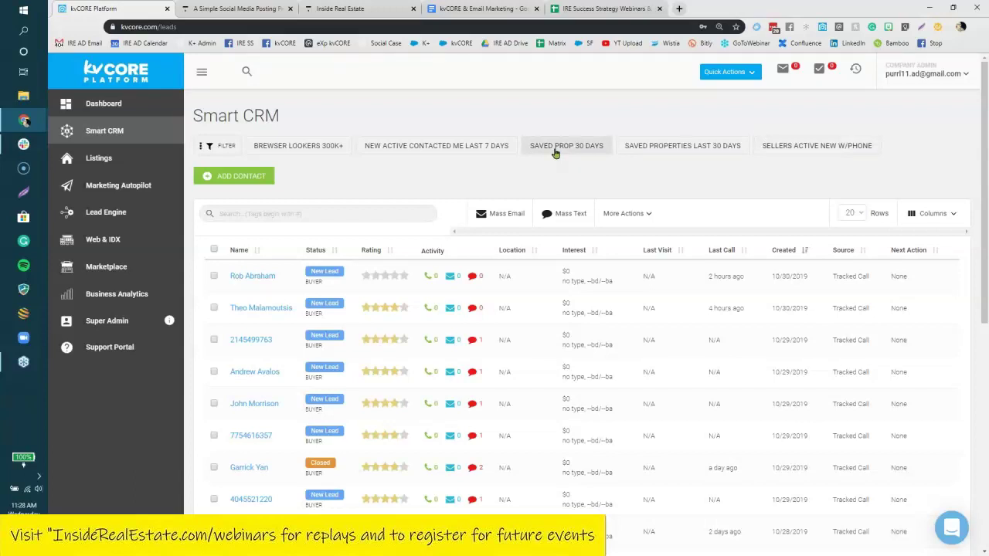
Look through the lead filters panel and its saved-filter management, then close it.
{"action": "left_click", "coordinate": [217, 145]}
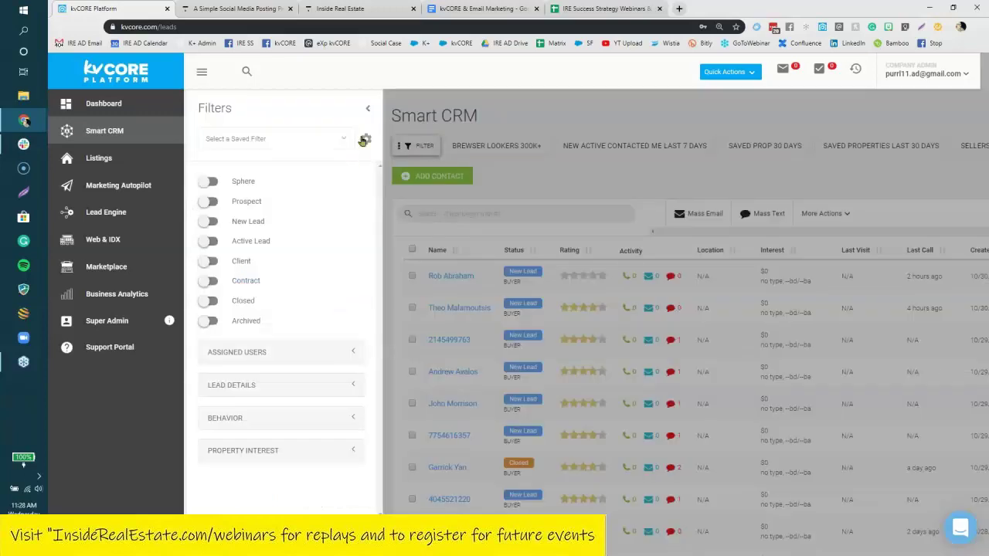
{"action": "left_click", "coordinate": [363, 140]}
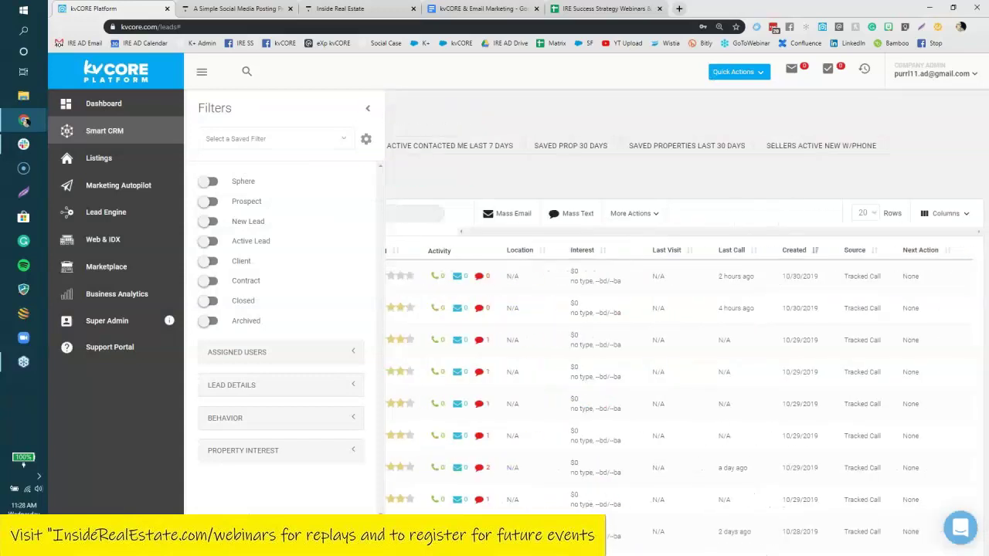
{"action": "left_click", "coordinate": [368, 108]}
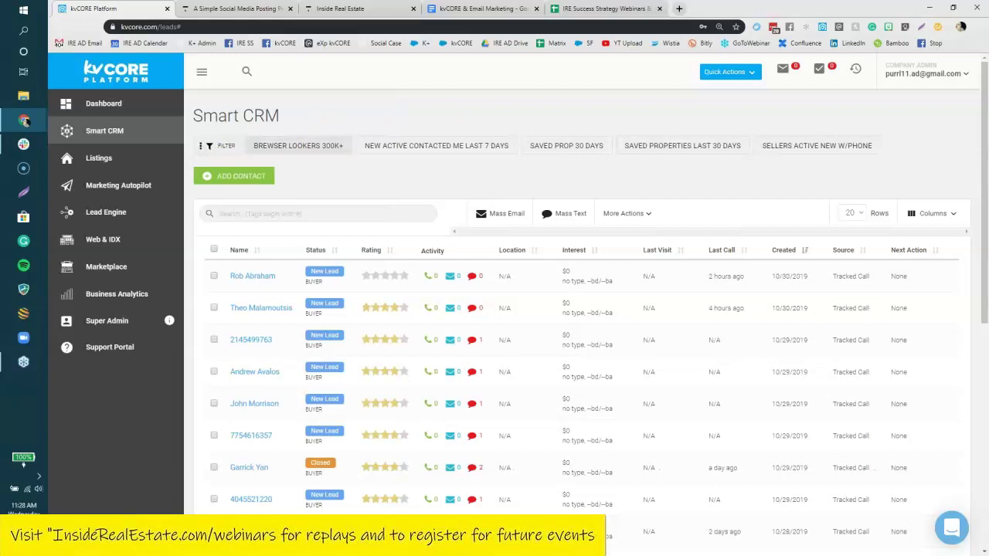
{"action": "left_click", "coordinate": [216, 146]}
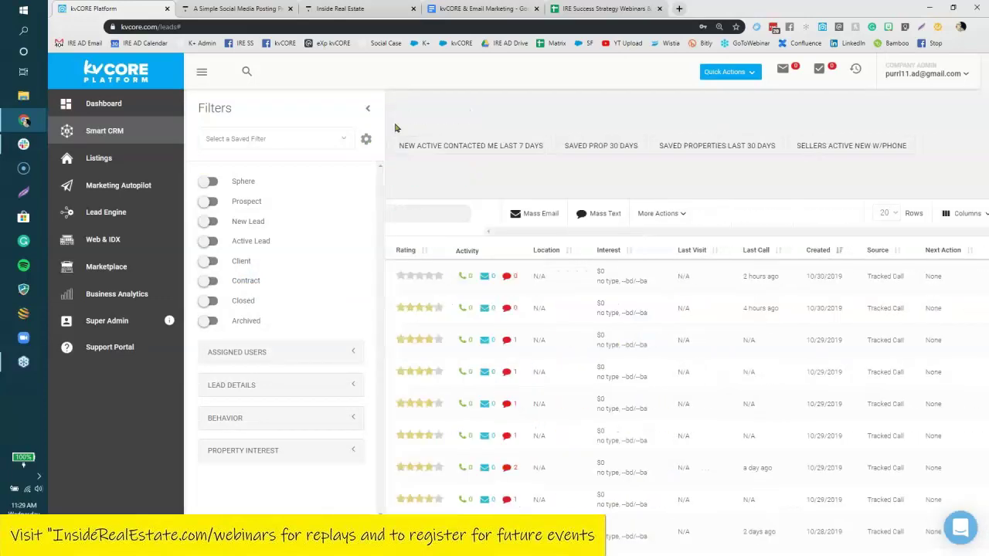
{"action": "left_click", "coordinate": [395, 128]}
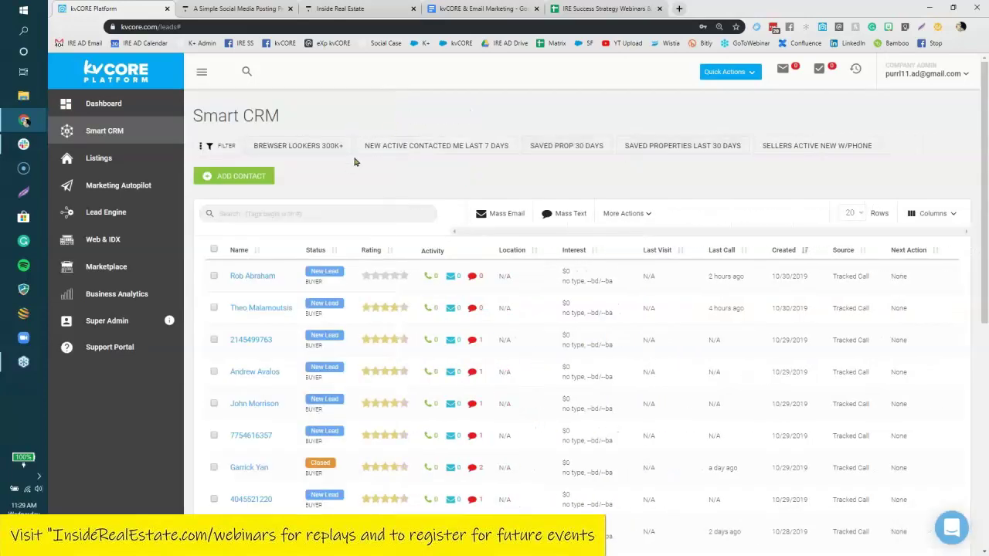
Apply the NEW ACTIVE CONTACTED ME LAST 7 DAYS filter, leaving 134 of 975 leads.
{"action": "left_click", "coordinate": [473, 151]}
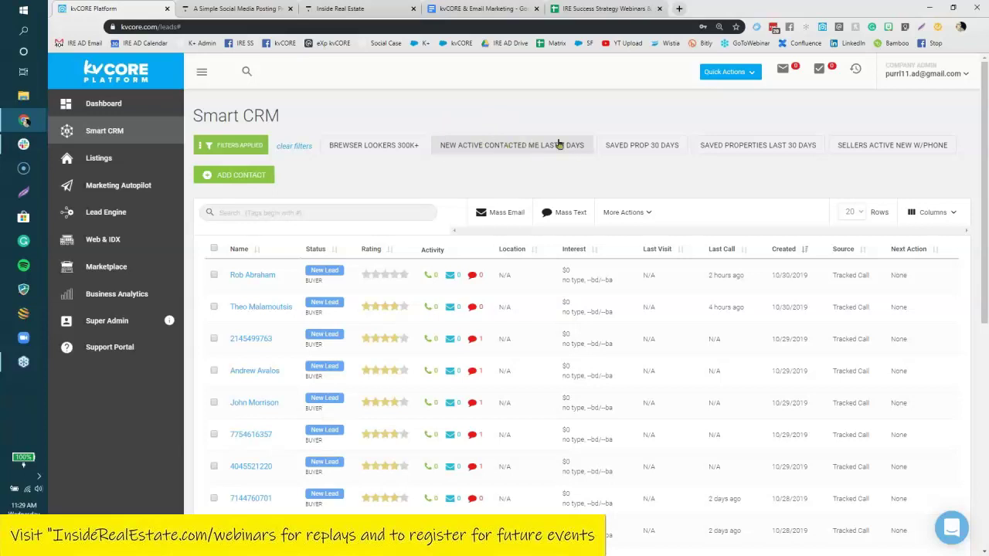
{"action": "scroll", "coordinate": [306, 241], "scroll_direction": "down", "scroll_amount": 1}
{"action": "scroll", "coordinate": [228, 503], "scroll_direction": "down", "scroll_amount": 5}
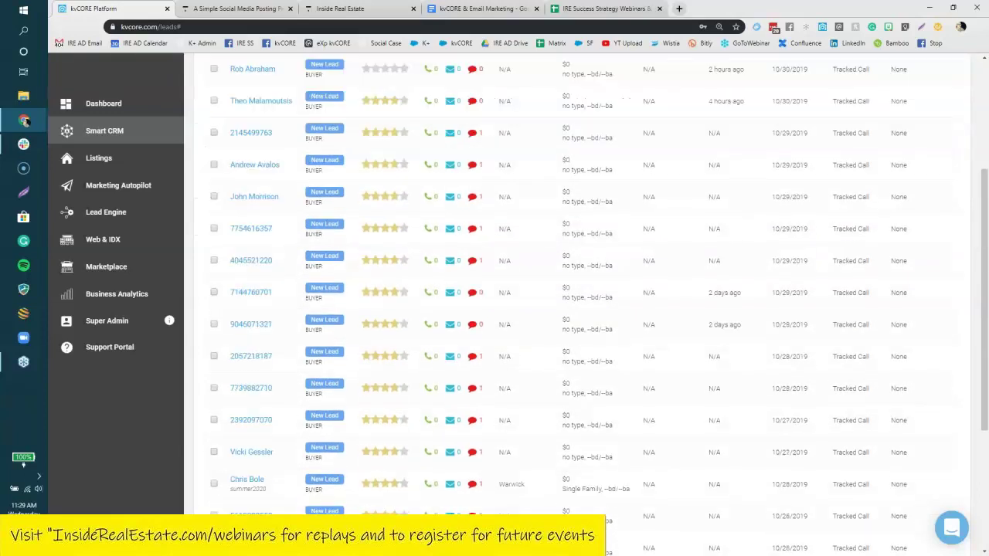
{"action": "scroll", "coordinate": [288, 449], "scroll_direction": "up", "scroll_amount": 2}
{"action": "scroll", "coordinate": [287, 468], "scroll_direction": "down", "scroll_amount": 2}
{"action": "scroll", "coordinate": [292, 395], "scroll_direction": "up", "scroll_amount": 4}
{"action": "scroll", "coordinate": [293, 396], "scroll_direction": "up", "scroll_amount": 2}
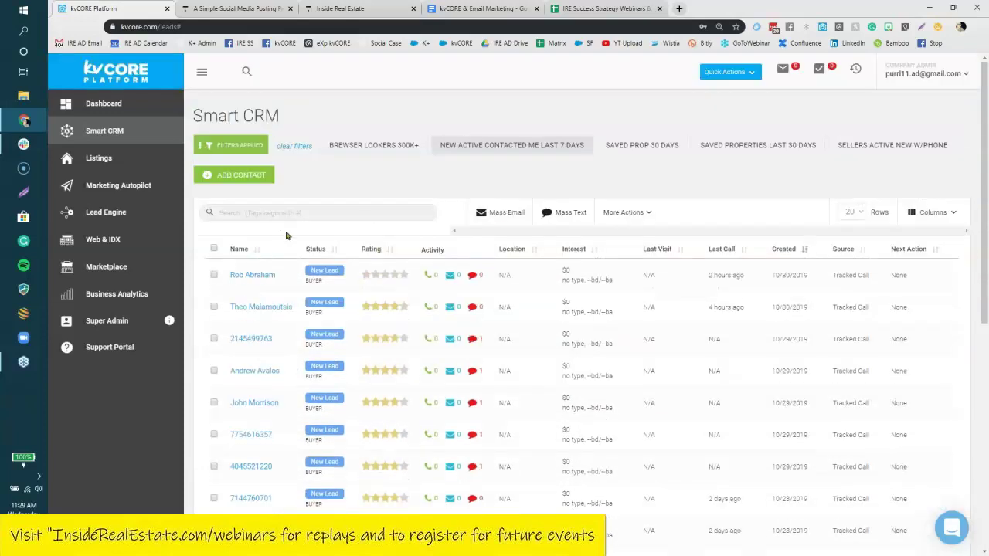
Select just the first, second and fifth leads in the list.
{"action": "left_click", "coordinate": [214, 248]}
{"action": "scroll", "coordinate": [224, 305], "scroll_direction": "down", "scroll_amount": 1}
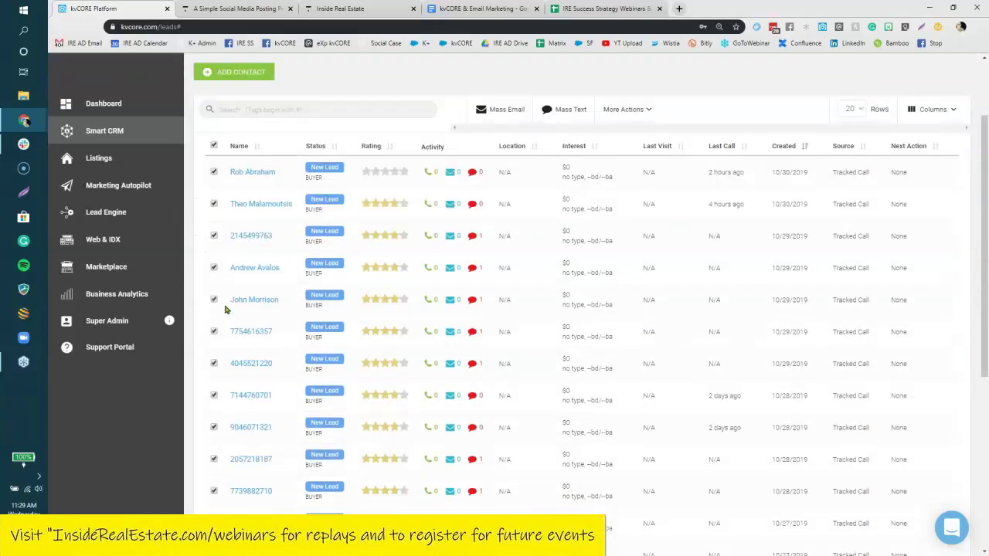
{"action": "scroll", "coordinate": [226, 309], "scroll_direction": "down", "scroll_amount": 3}
{"action": "scroll", "coordinate": [191, 282], "scroll_direction": "up", "scroll_amount": 3}
{"action": "left_click", "coordinate": [215, 146]}
{"action": "left_click", "coordinate": [214, 146]}
{"action": "left_click", "coordinate": [214, 172]}
{"action": "left_click", "coordinate": [214, 204]}
{"action": "left_click", "coordinate": [215, 299]}
Start a mass email to them using the New Construction Seattle Email 1 template.
{"action": "left_click", "coordinate": [503, 111]}
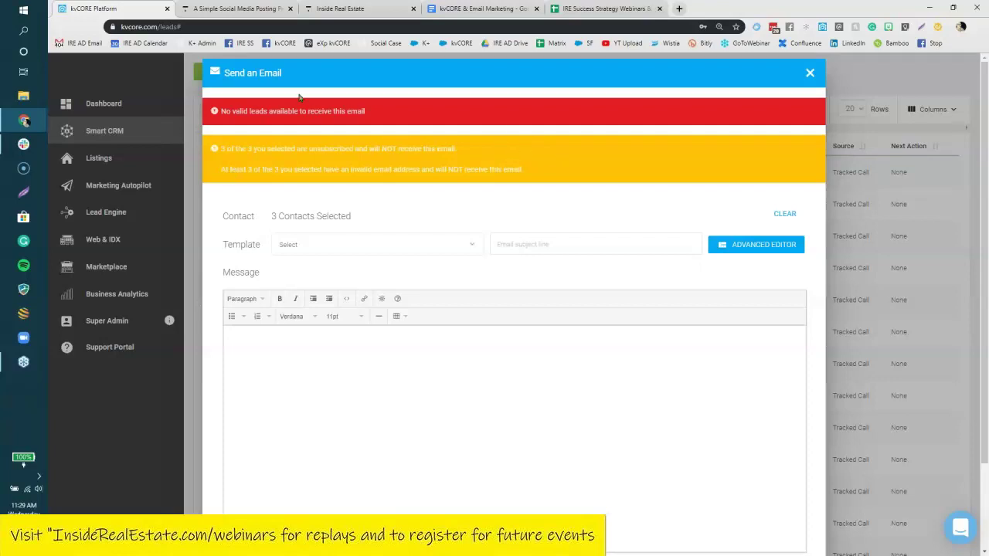
{"action": "left_click", "coordinate": [327, 246]}
{"action": "type", "text": "sea"}
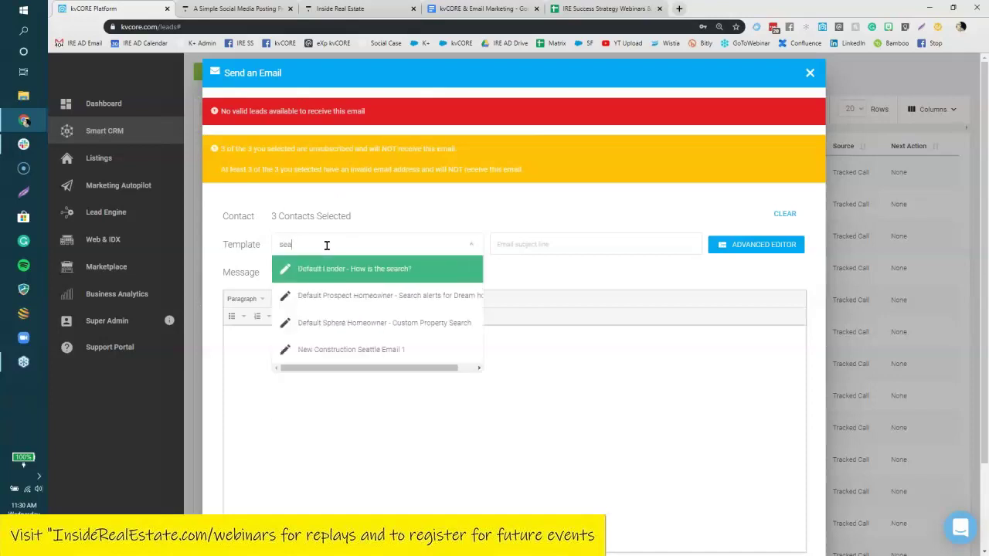
{"action": "type", "text": "t"}
{"action": "left_click", "coordinate": [374, 271]}
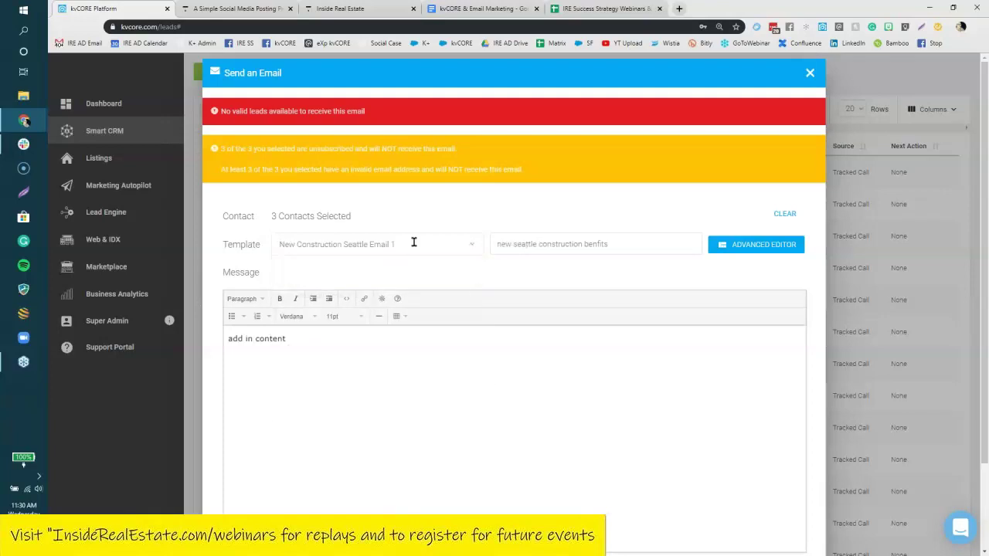
{"action": "left_click", "coordinate": [351, 243]}
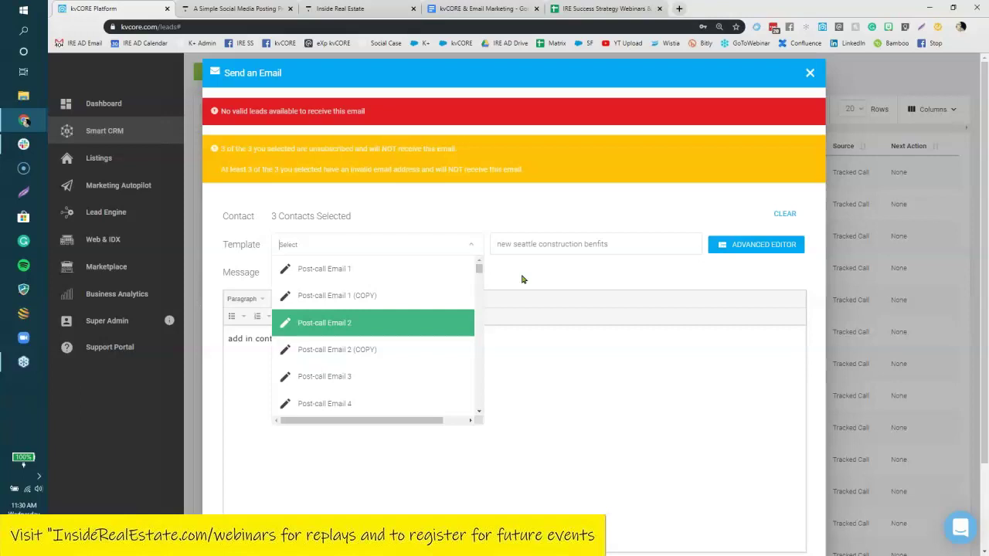
{"action": "left_click", "coordinate": [522, 279]}
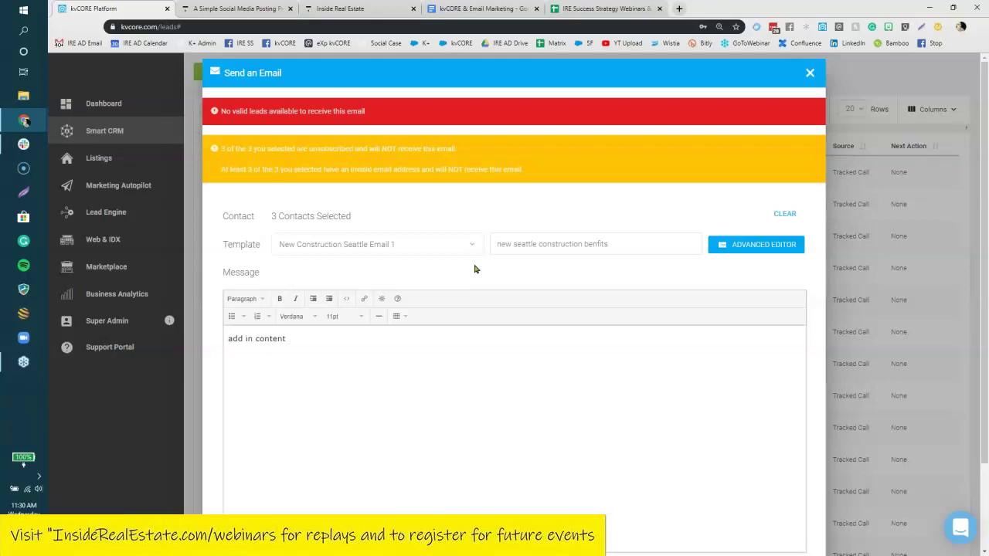
Discard the unsent email and open the first lead's contact record.
{"action": "left_click", "coordinate": [810, 73]}
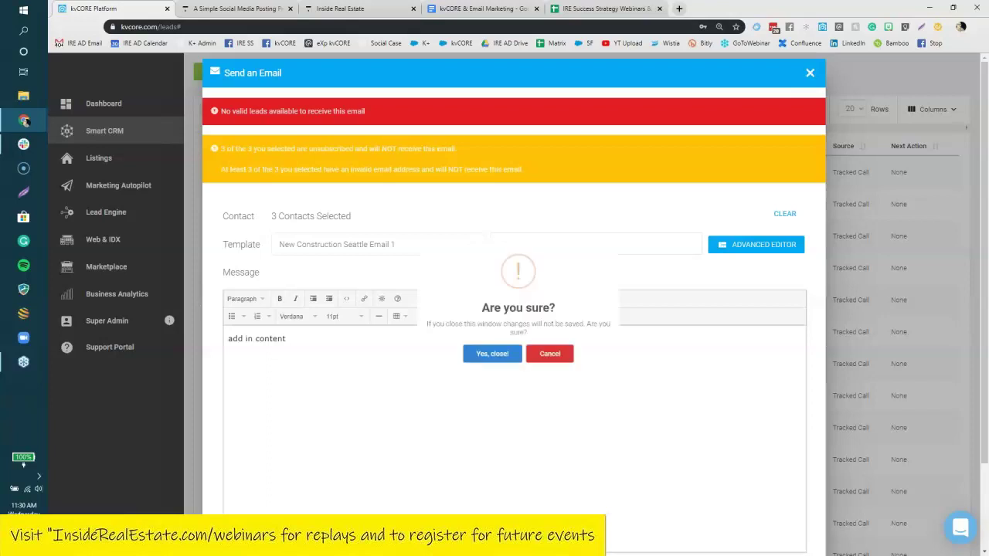
{"action": "left_click", "coordinate": [483, 377]}
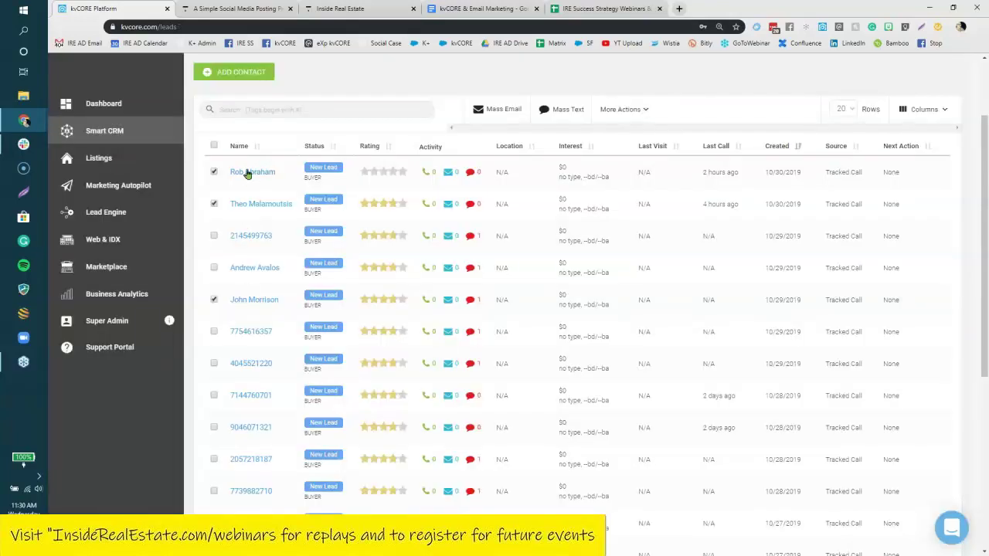
{"action": "left_click", "coordinate": [248, 173]}
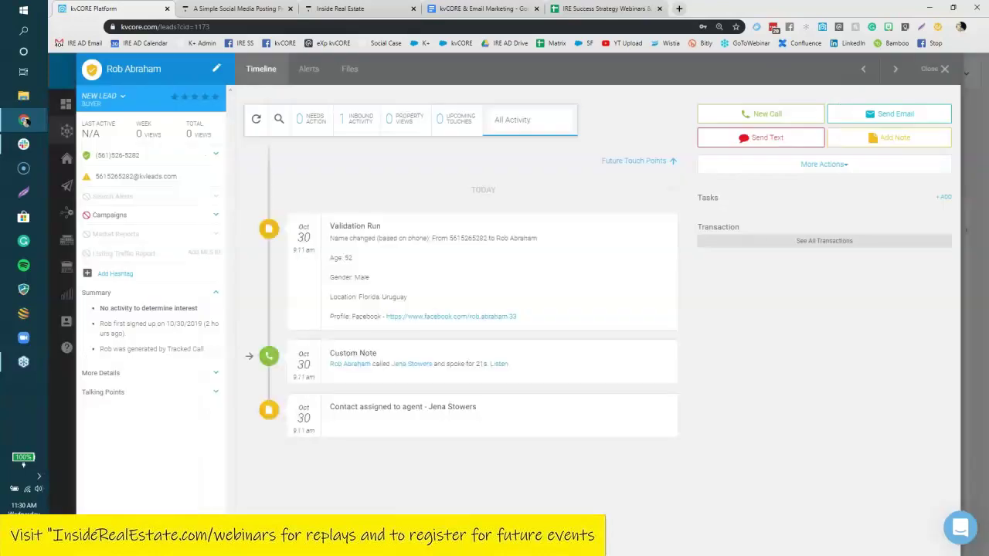
Expand the lead's additional details and highlight its Valuation fields.
{"action": "left_click", "coordinate": [115, 375]}
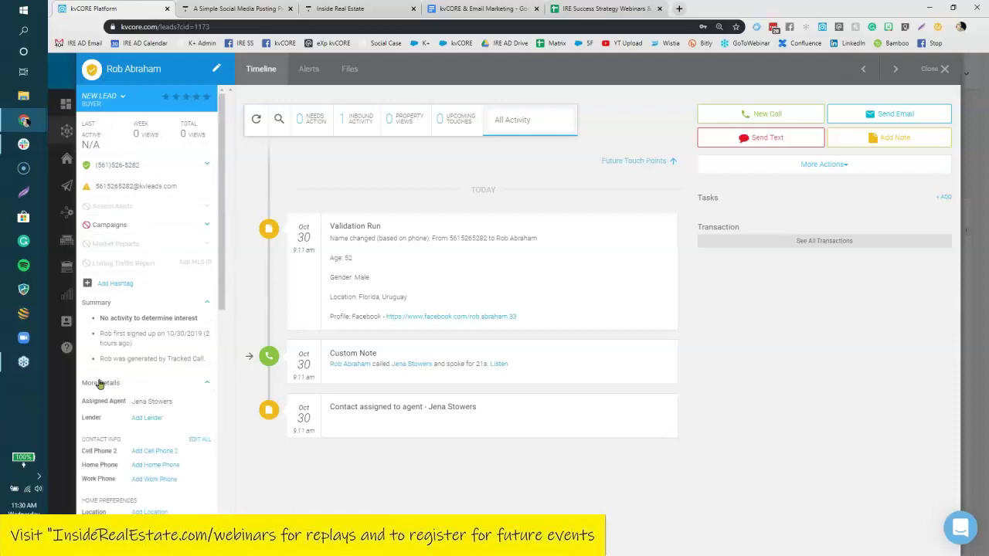
{"action": "scroll", "coordinate": [99, 385], "scroll_direction": "down", "scroll_amount": 4}
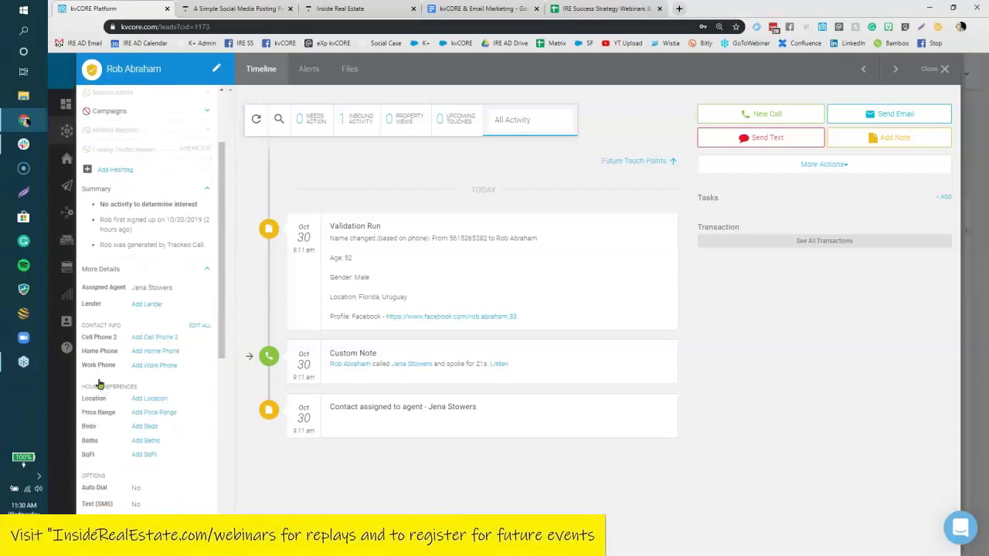
{"action": "scroll", "coordinate": [98, 385], "scroll_direction": "down", "scroll_amount": 4}
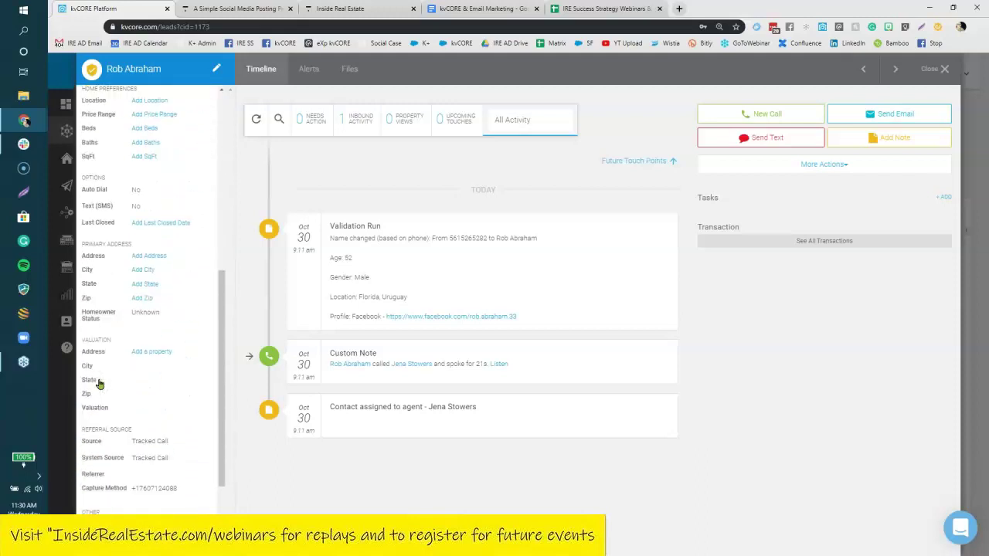
{"action": "left_click_drag", "start_coordinate": [82, 291], "coordinate": [190, 358]}
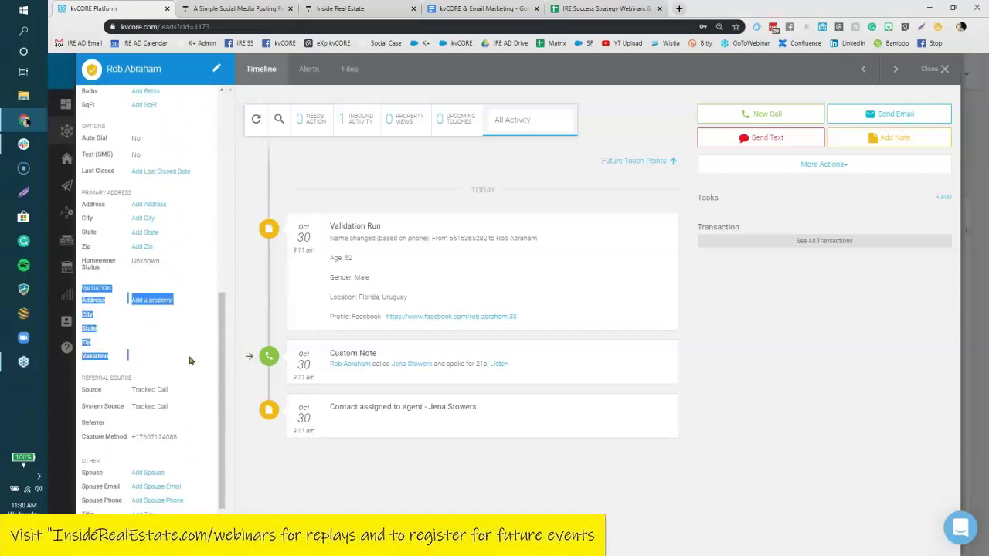
{"action": "left_click", "coordinate": [197, 309]}
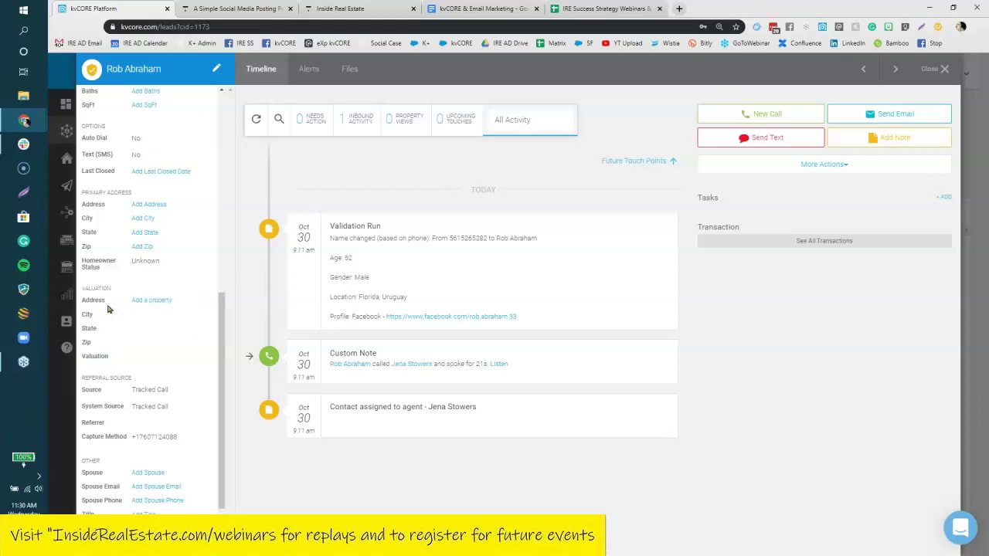
Begin adding a property valuation for the lead, then cancel it.
{"action": "left_click", "coordinate": [151, 300]}
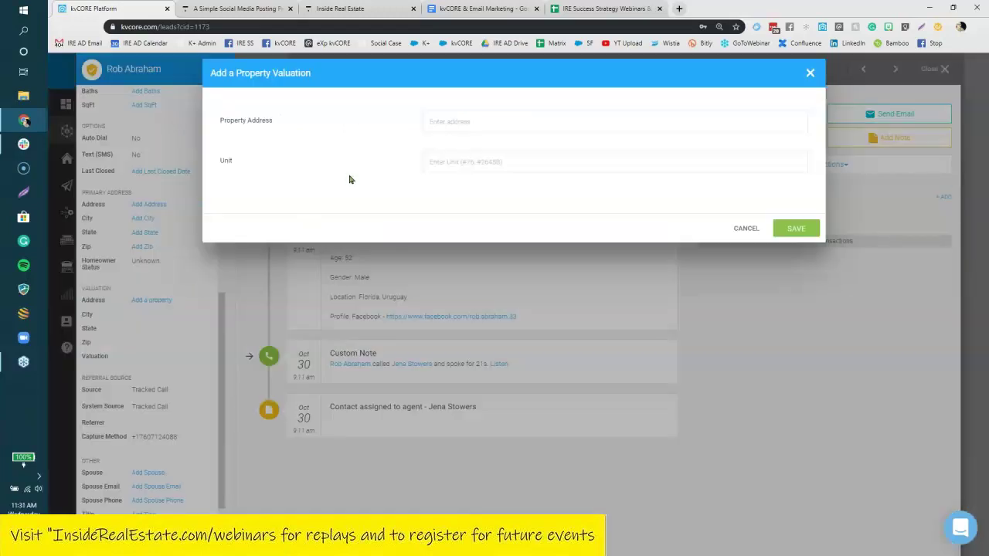
{"action": "left_click", "coordinate": [441, 122]}
{"action": "left_click", "coordinate": [554, 155]}
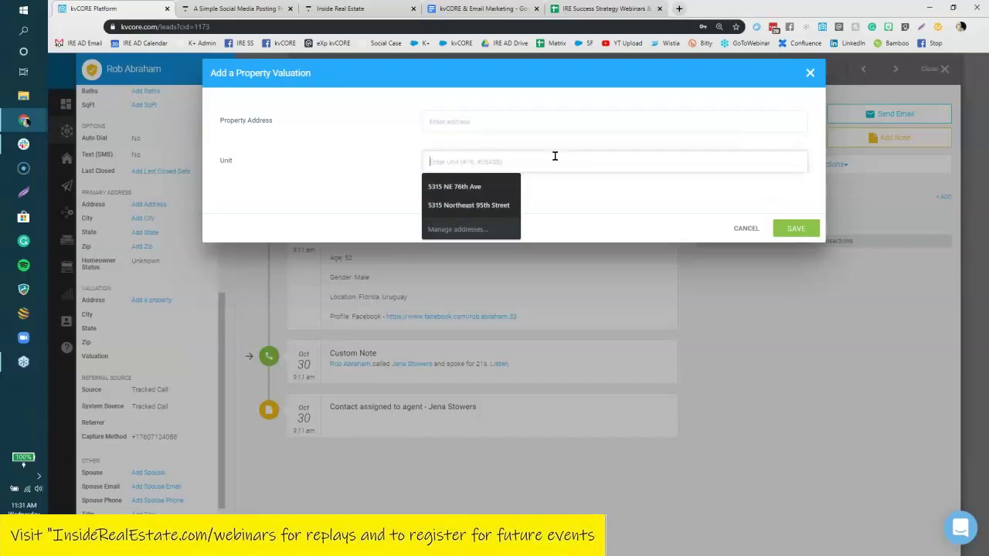
{"action": "left_click", "coordinate": [623, 205]}
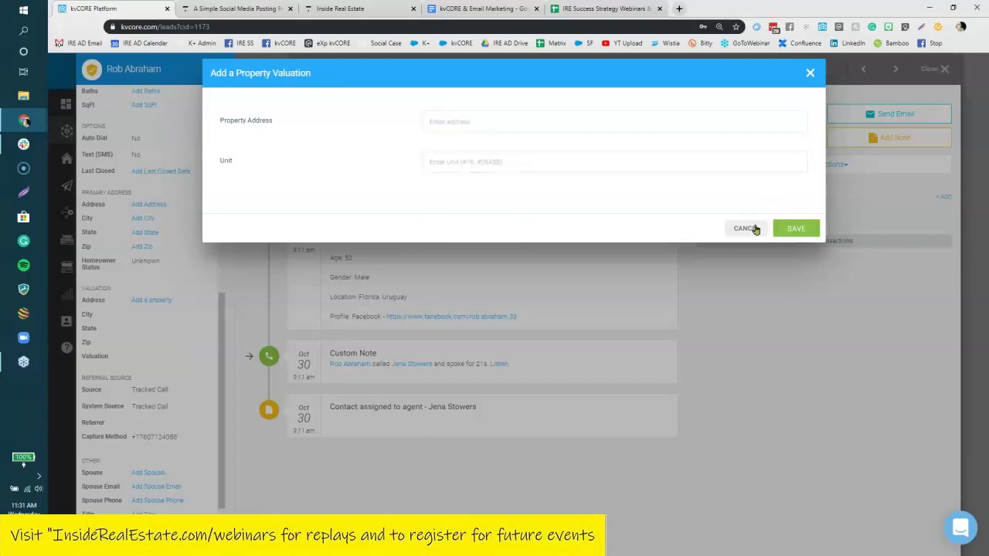
{"action": "left_click", "coordinate": [748, 228]}
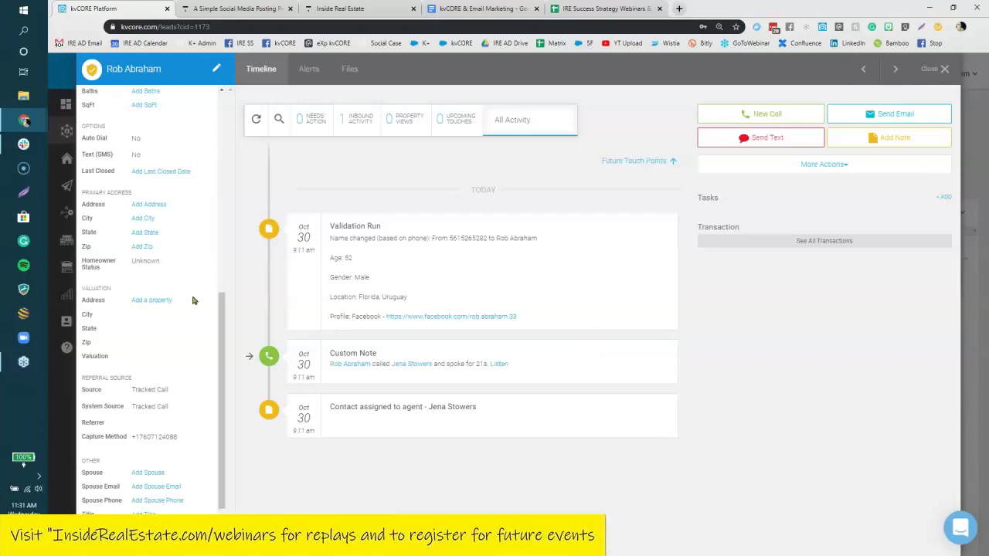
Review the valuation section once more and close the contact record.
{"action": "scroll", "coordinate": [193, 300], "scroll_direction": "up", "scroll_amount": 3}
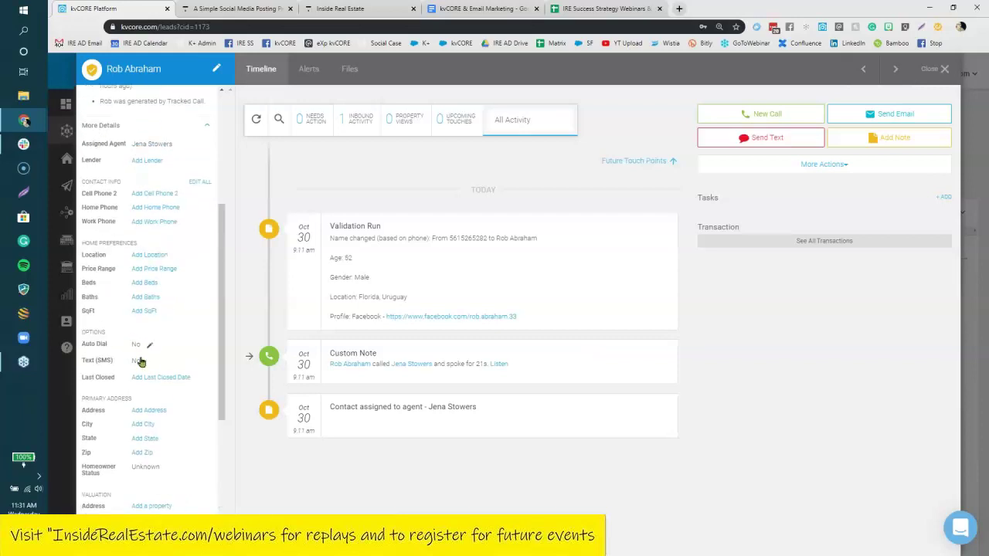
{"action": "scroll", "coordinate": [140, 362], "scroll_direction": "down", "scroll_amount": 2}
{"action": "left_click_drag", "start_coordinate": [84, 339], "coordinate": [181, 411]}
{"action": "left_click", "coordinate": [255, 471]}
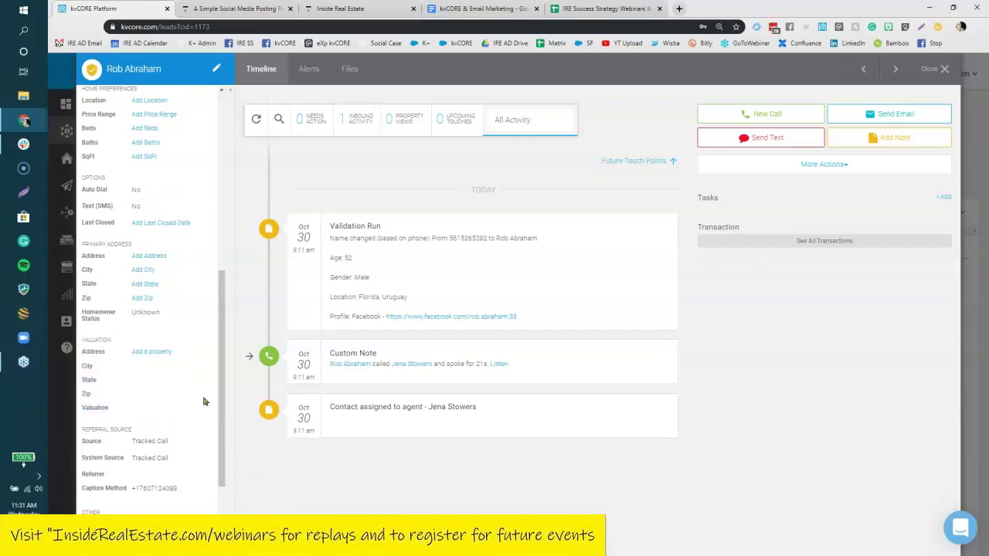
{"action": "scroll", "coordinate": [203, 401], "scroll_direction": "up", "scroll_amount": 5}
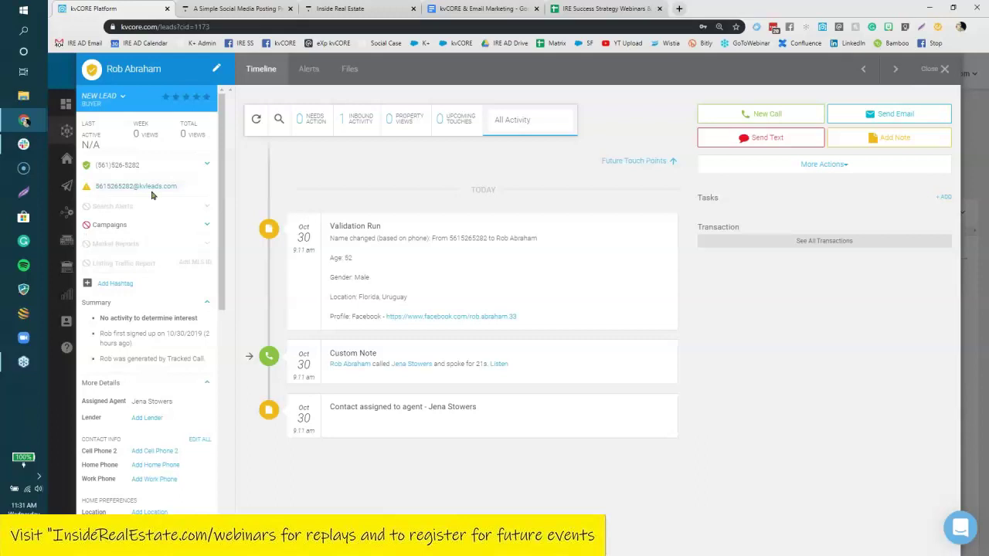
{"action": "left_click", "coordinate": [939, 69]}
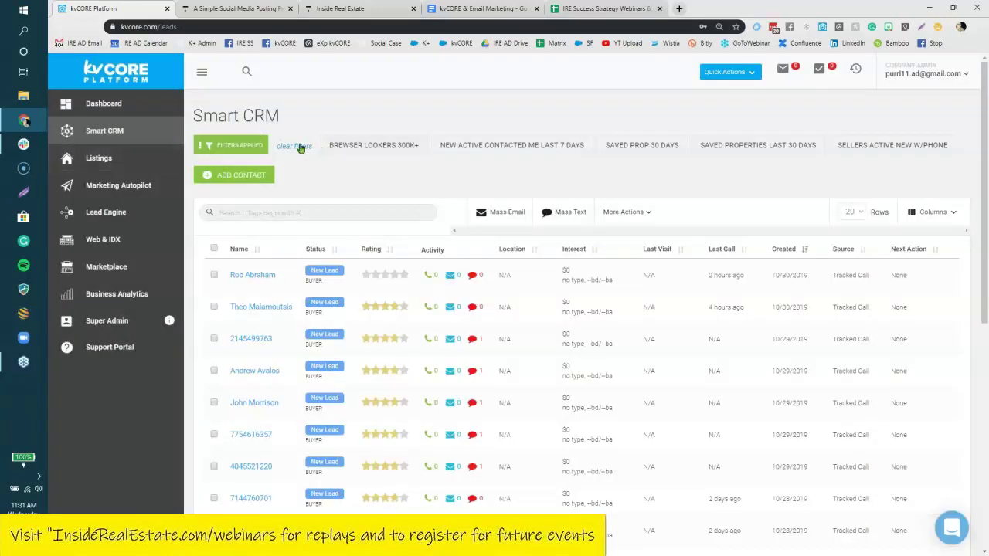
Clear the lead filters and search the list by a lead's first name.
{"action": "left_click", "coordinate": [300, 146]}
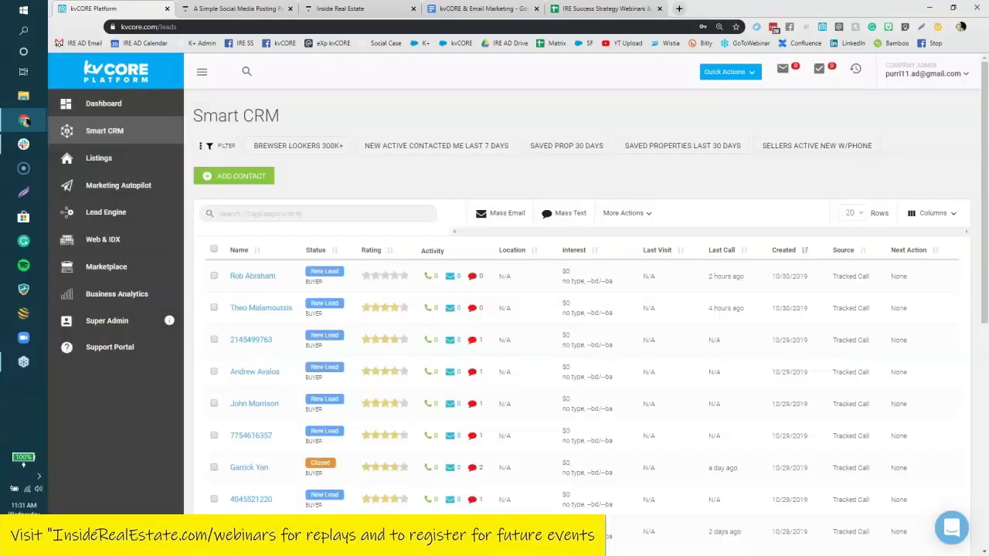
{"action": "left_click", "coordinate": [309, 214]}
{"action": "type", "text": "annalisa"}
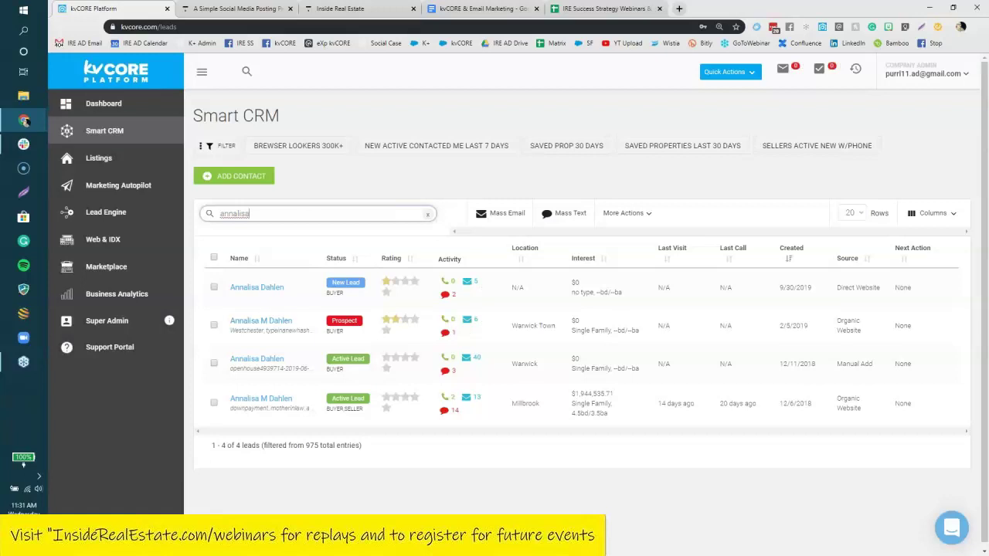
Open the matching Prospect lead, review its Market Reports, and close the record.
{"action": "left_click", "coordinate": [260, 320]}
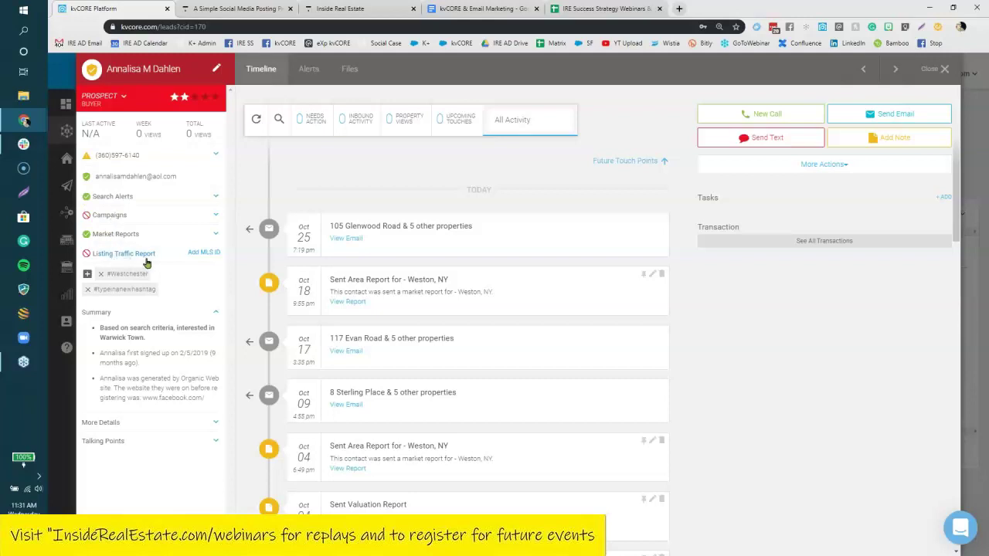
{"action": "left_click", "coordinate": [120, 235]}
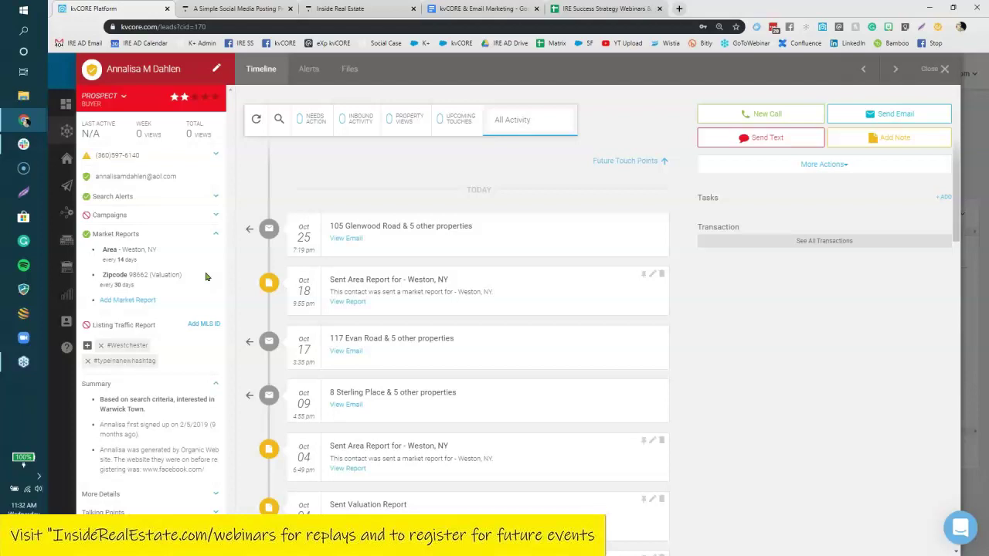
{"action": "left_click", "coordinate": [945, 69]}
{"action": "left_click", "coordinate": [928, 73]}
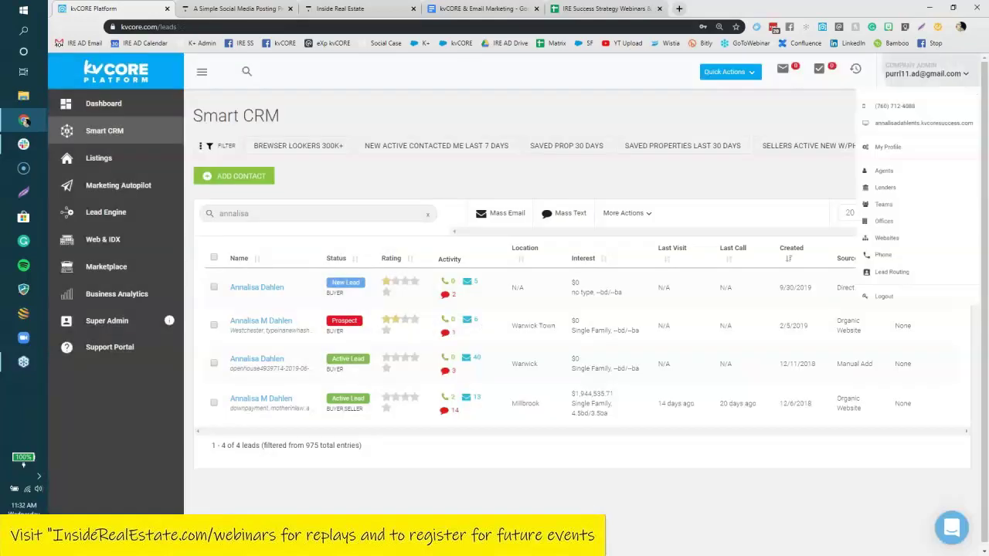
Open the agent's public website and reach the Amawalk page via Areas We Cover.
{"action": "left_click", "coordinate": [879, 136]}
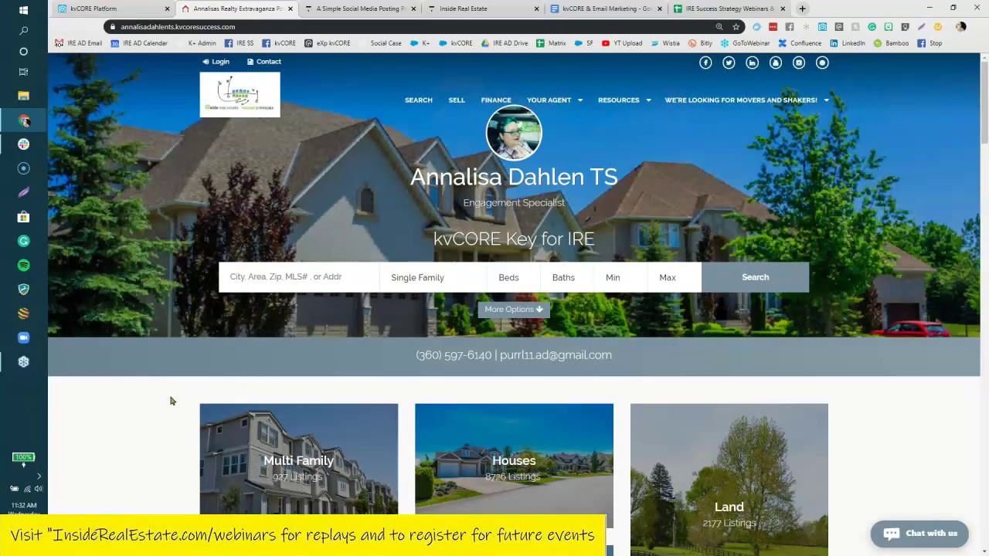
{"action": "scroll", "coordinate": [171, 400], "scroll_direction": "down", "scroll_amount": 8}
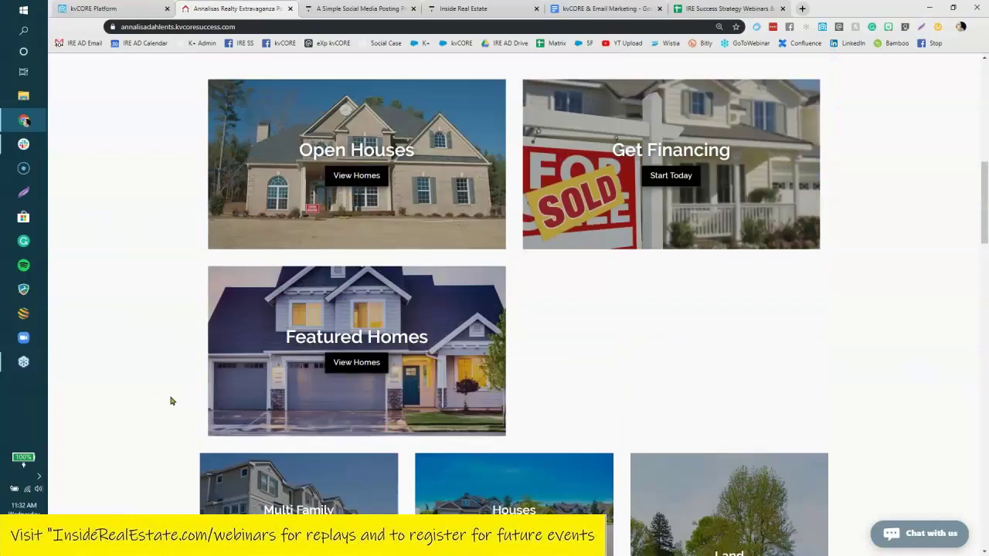
{"action": "scroll", "coordinate": [171, 400], "scroll_direction": "down", "scroll_amount": 15}
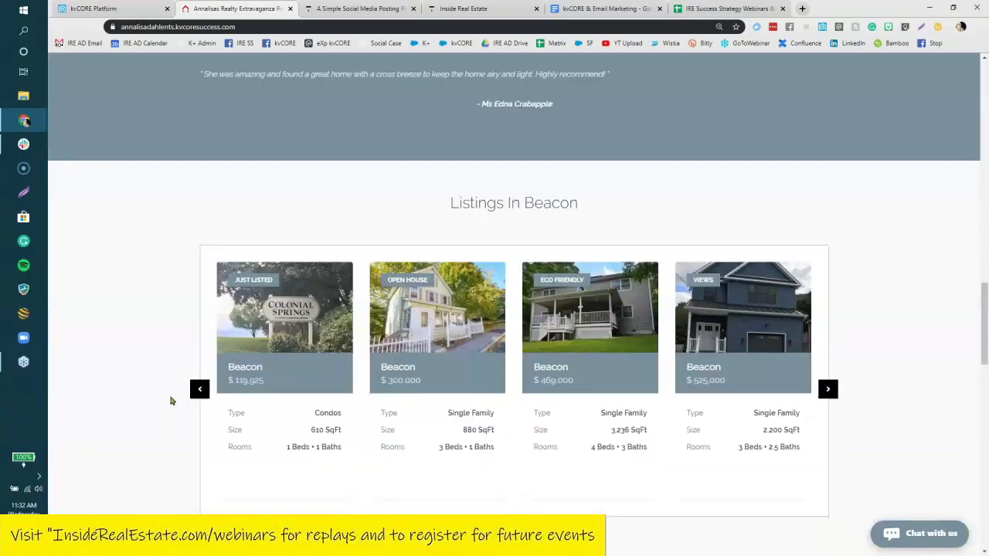
{"action": "scroll", "coordinate": [172, 400], "scroll_direction": "down", "scroll_amount": 8}
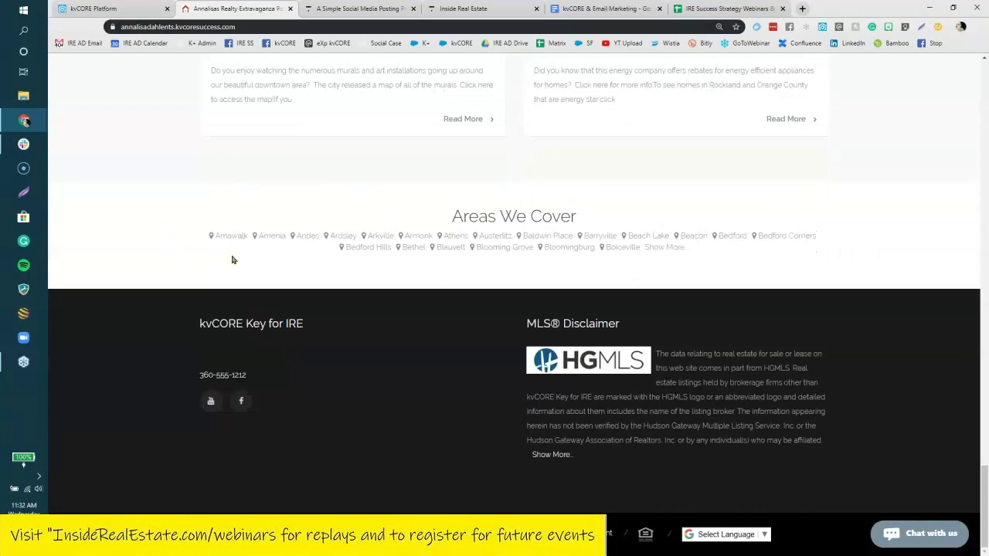
{"action": "left_click", "coordinate": [662, 248]}
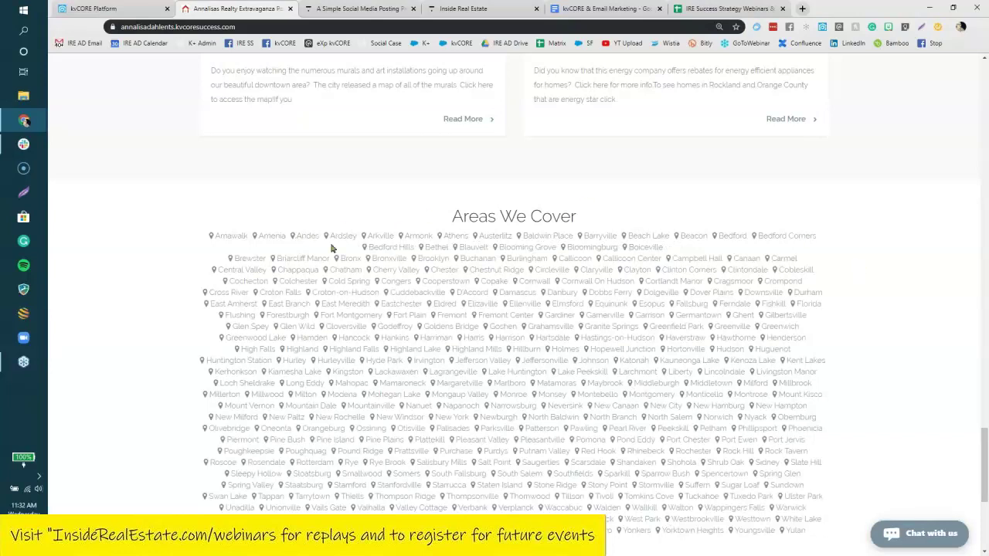
{"action": "left_click", "coordinate": [232, 237]}
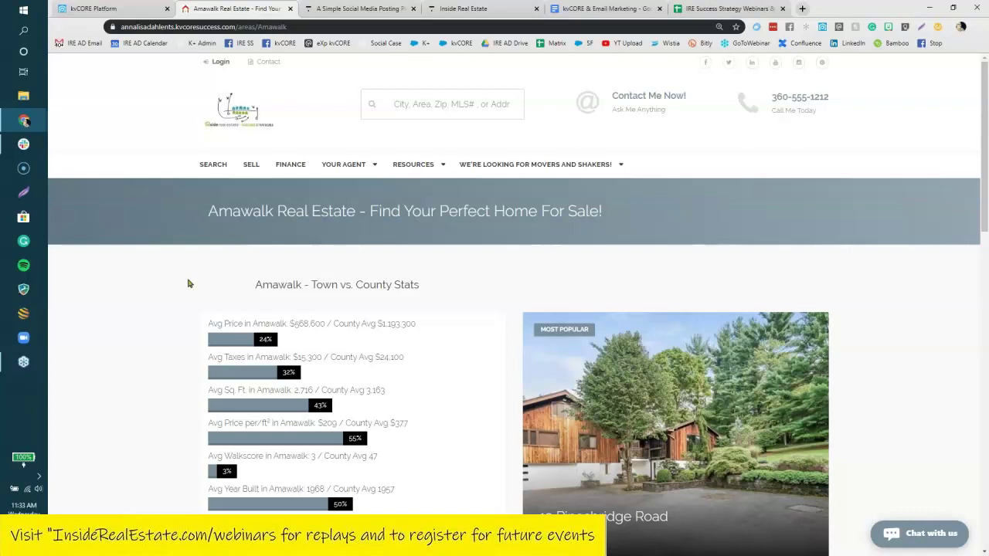
{"action": "scroll", "coordinate": [188, 284], "scroll_direction": "down", "scroll_amount": 2}
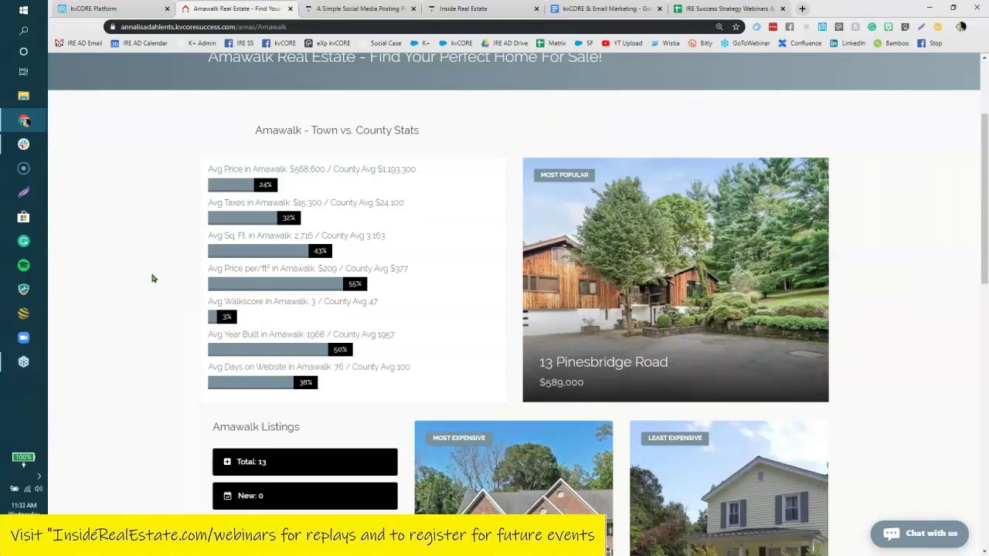
{"action": "scroll", "coordinate": [152, 278], "scroll_direction": "up", "scroll_amount": 2}
{"action": "left_click_drag", "start_coordinate": [308, 27], "coordinate": [113, 39]}
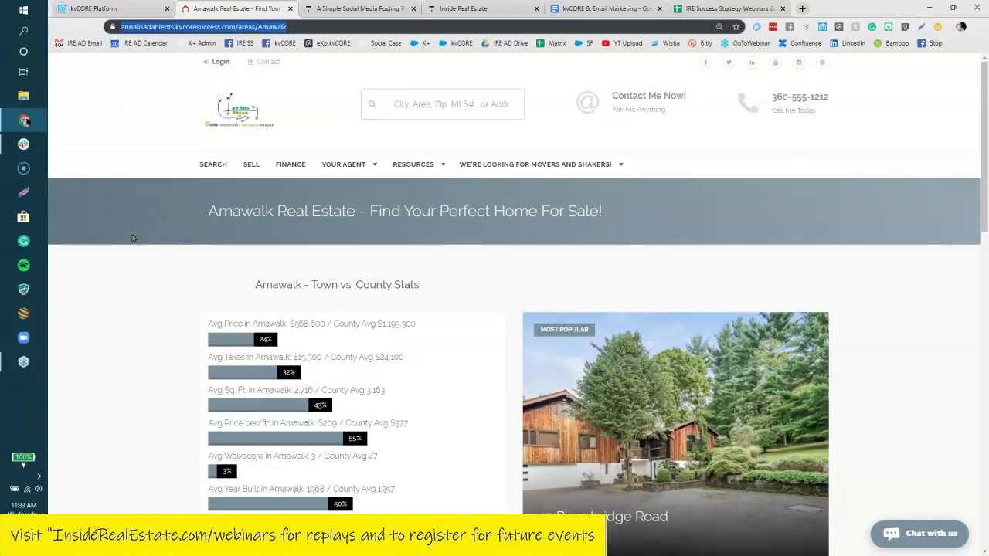
{"action": "left_click", "coordinate": [335, 27]}
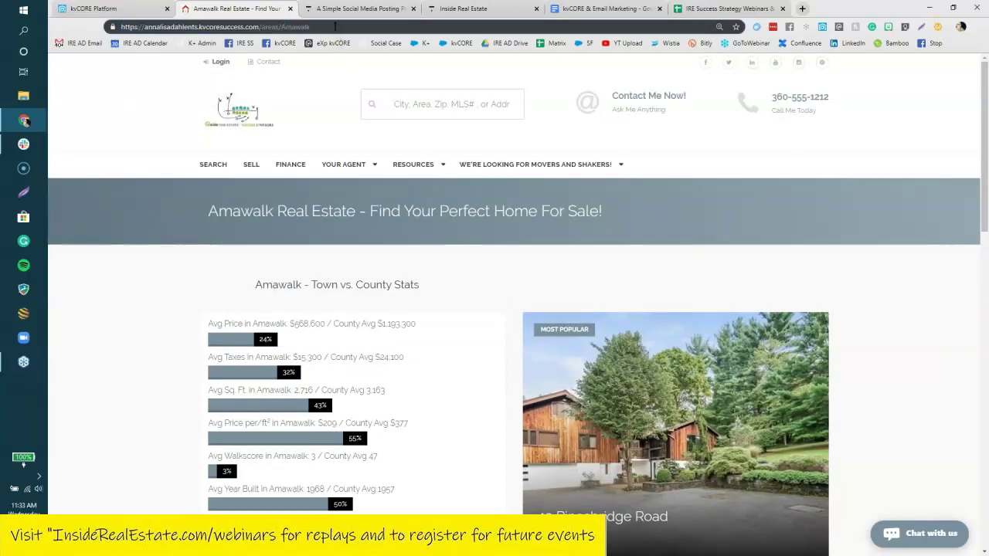
{"action": "key", "text": "BackSpace"}
{"action": "key", "text": "BackSpace"}
{"action": "key", "text": "BackSpace"}
{"action": "key", "text": "BackSpace"}
{"action": "key", "text": "BackSpace"}
{"action": "key", "text": "BackSpace"}
{"action": "key", "text": "BackSpace"}
{"action": "type", "text": "10910"}
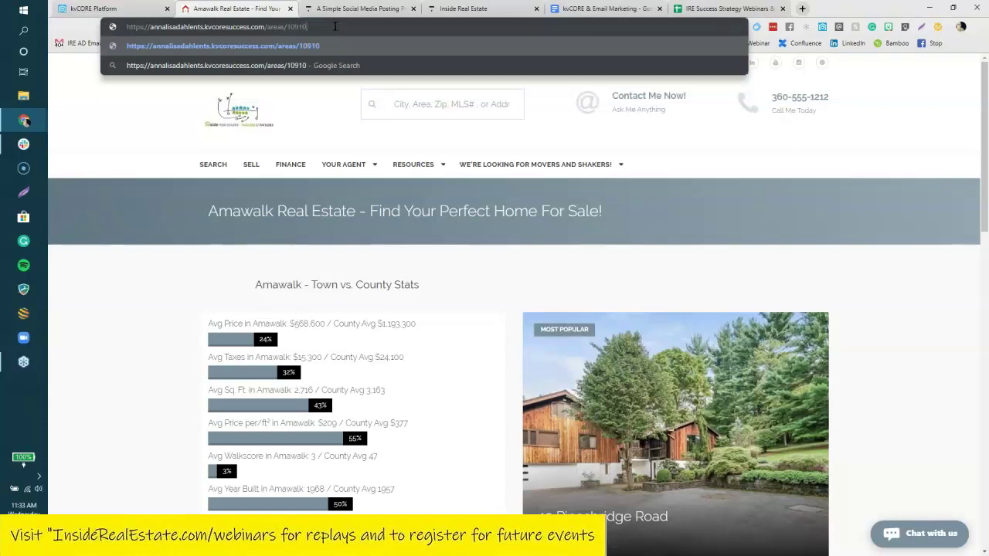
{"action": "key", "text": "Return"}
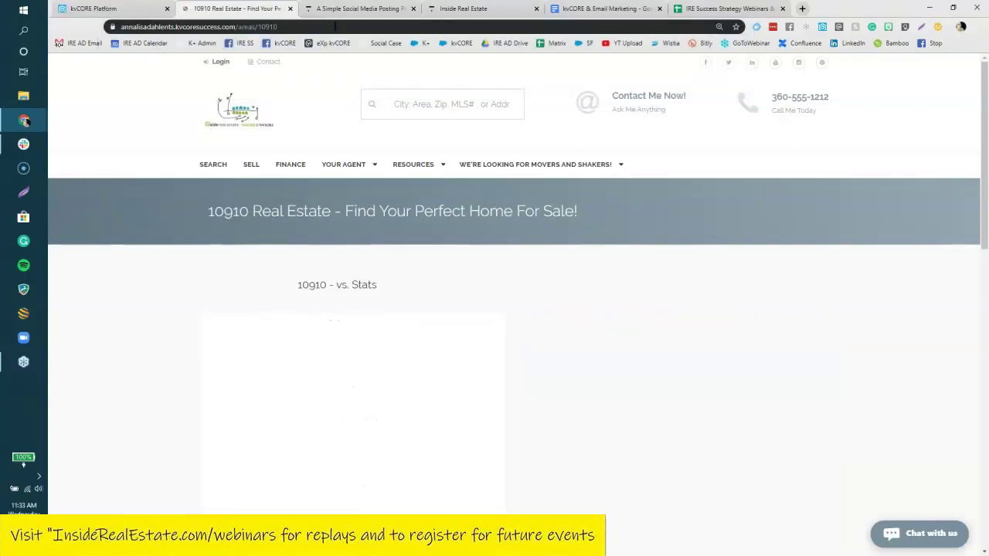
{"action": "left_click", "coordinate": [59, 28]}
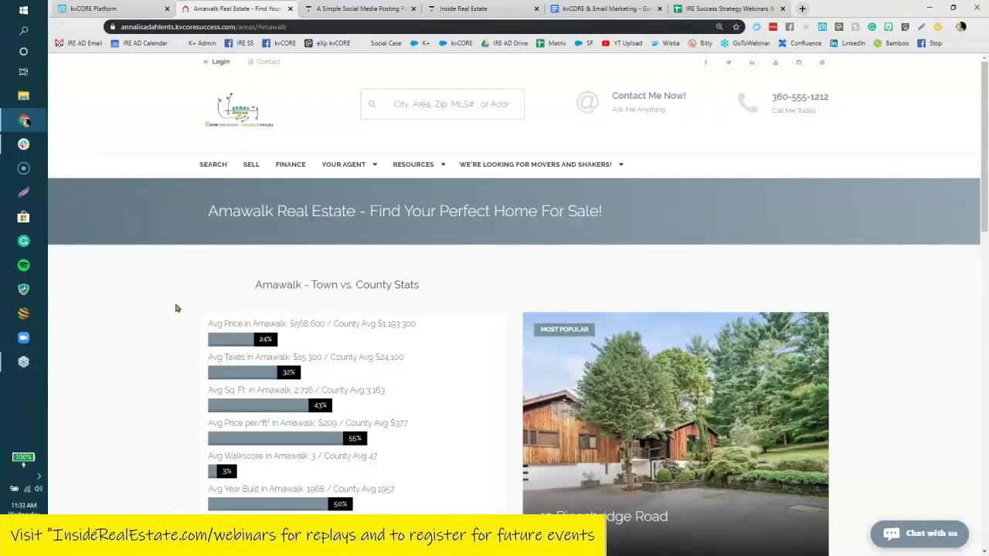
{"action": "scroll", "coordinate": [176, 308], "scroll_direction": "down", "scroll_amount": 1}
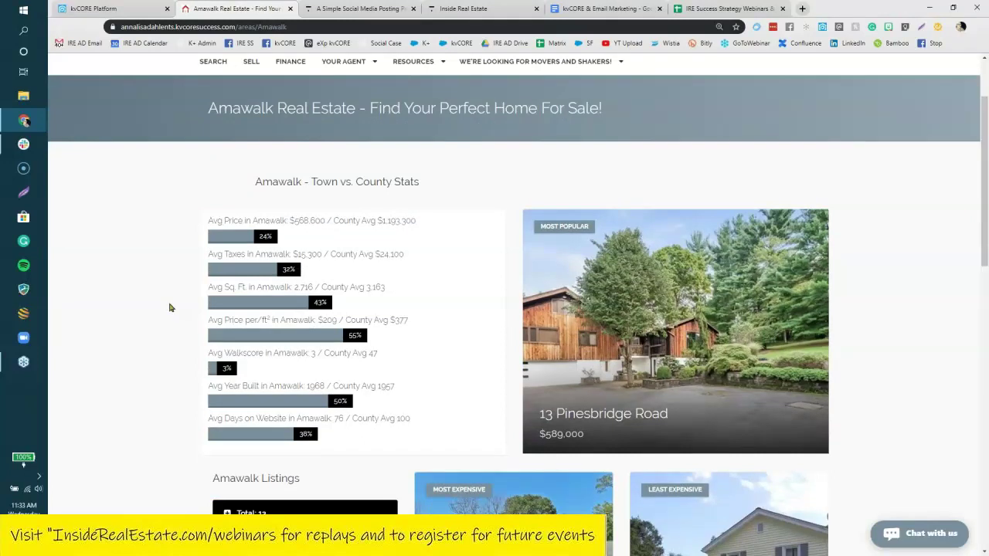
{"action": "scroll", "coordinate": [153, 299], "scroll_direction": "down", "scroll_amount": 1}
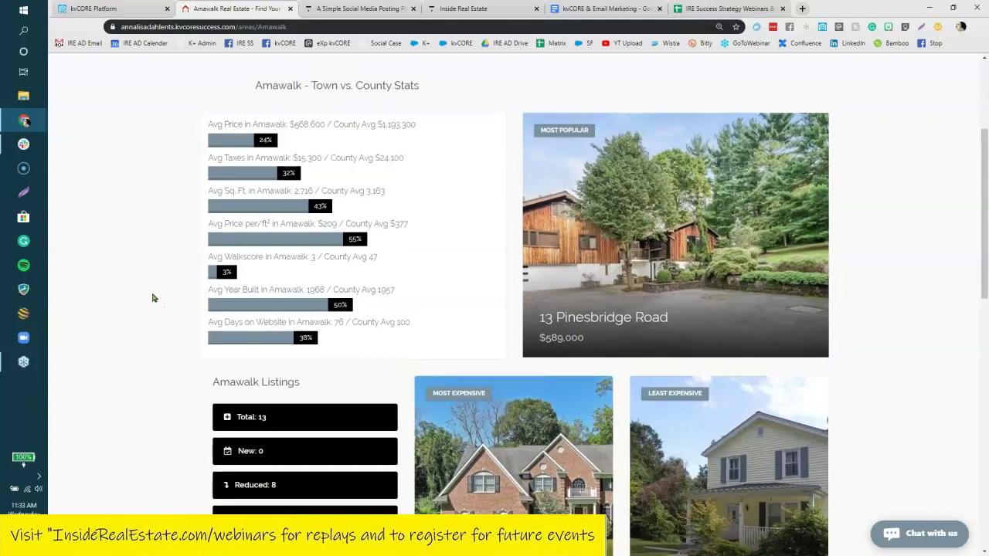
{"action": "scroll", "coordinate": [153, 298], "scroll_direction": "up", "scroll_amount": 2}
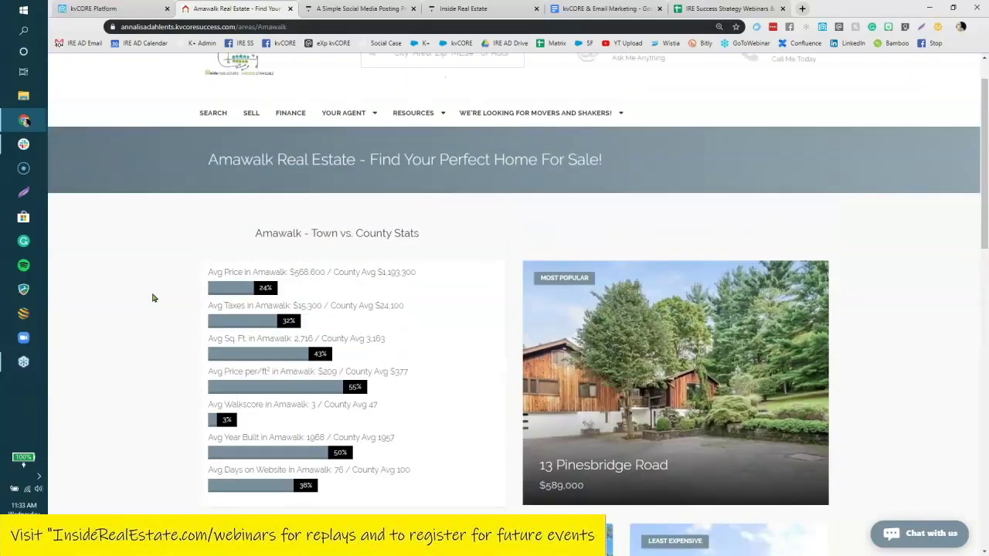
{"action": "left_click_drag", "start_coordinate": [287, 27], "coordinate": [119, 27]}
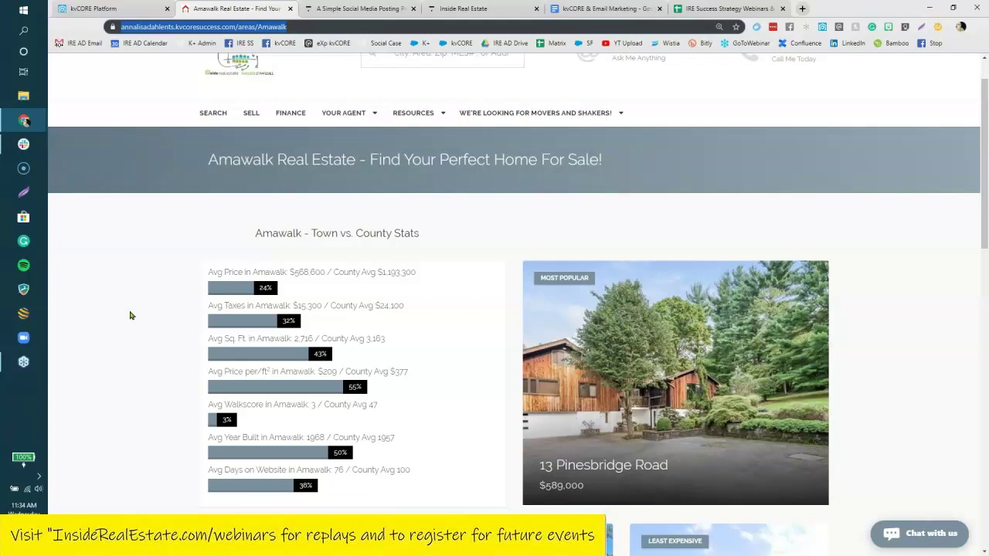
{"action": "scroll", "coordinate": [130, 316], "scroll_direction": "down", "scroll_amount": 2}
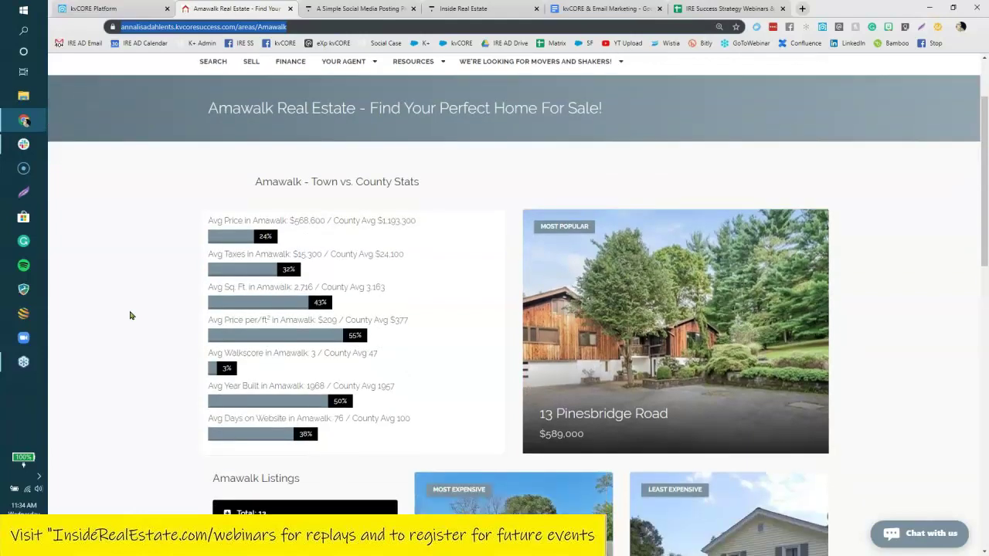
{"action": "scroll", "coordinate": [131, 315], "scroll_direction": "down", "scroll_amount": 2}
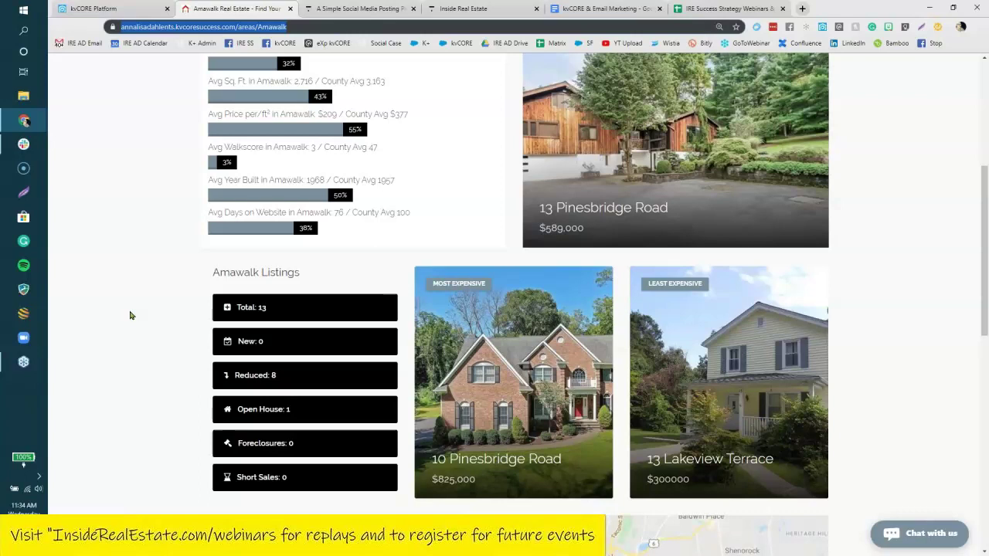
{"action": "scroll", "coordinate": [131, 315], "scroll_direction": "down", "scroll_amount": 2}
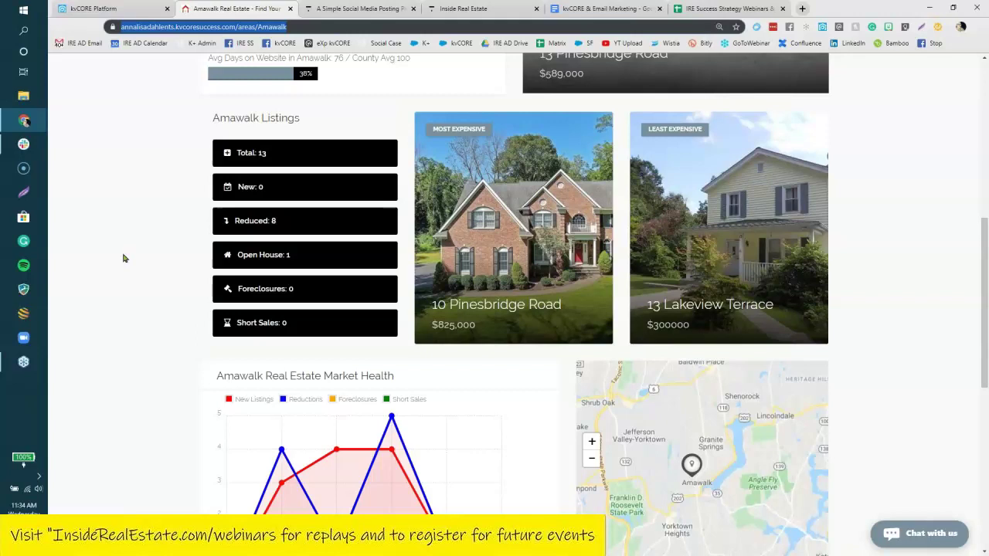
{"action": "scroll", "coordinate": [123, 258], "scroll_direction": "down", "scroll_amount": 4}
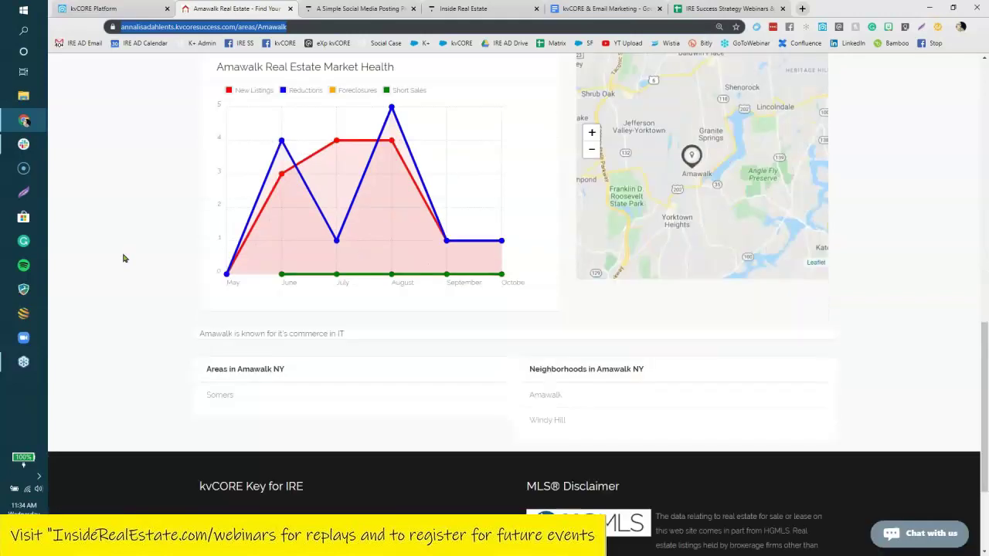
{"action": "scroll", "coordinate": [124, 258], "scroll_direction": "down", "scroll_amount": 1}
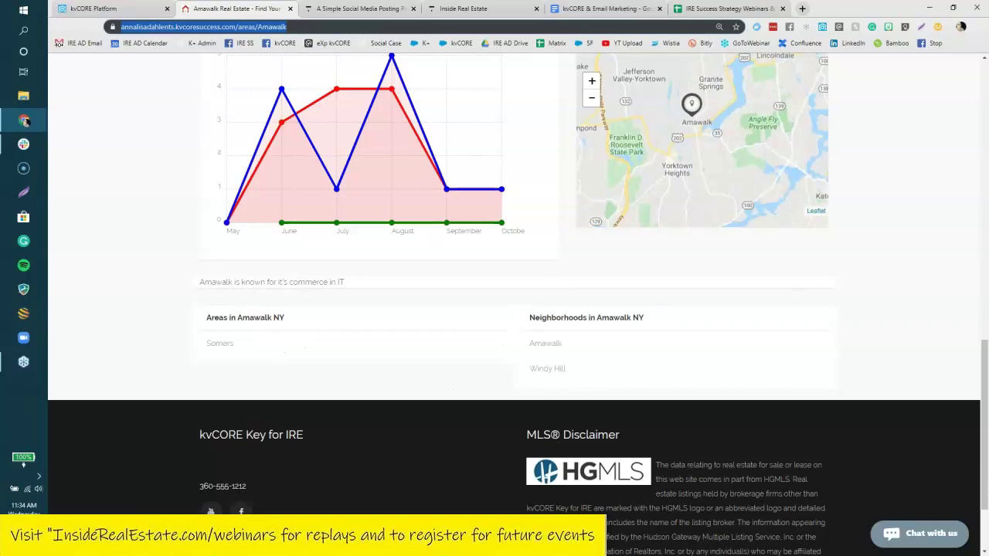
{"action": "left_click", "coordinate": [539, 374]}
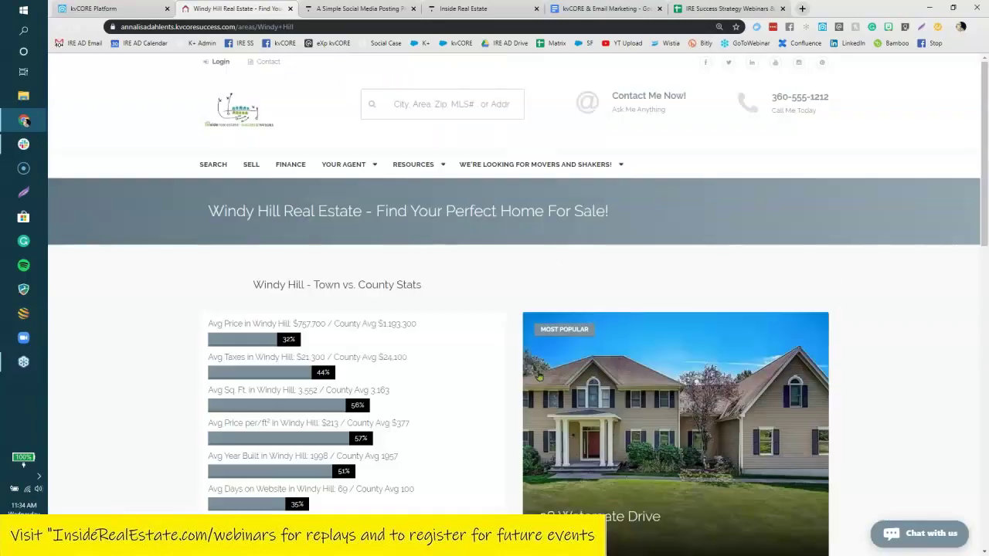
{"action": "scroll", "coordinate": [154, 300], "scroll_direction": "down", "scroll_amount": 3}
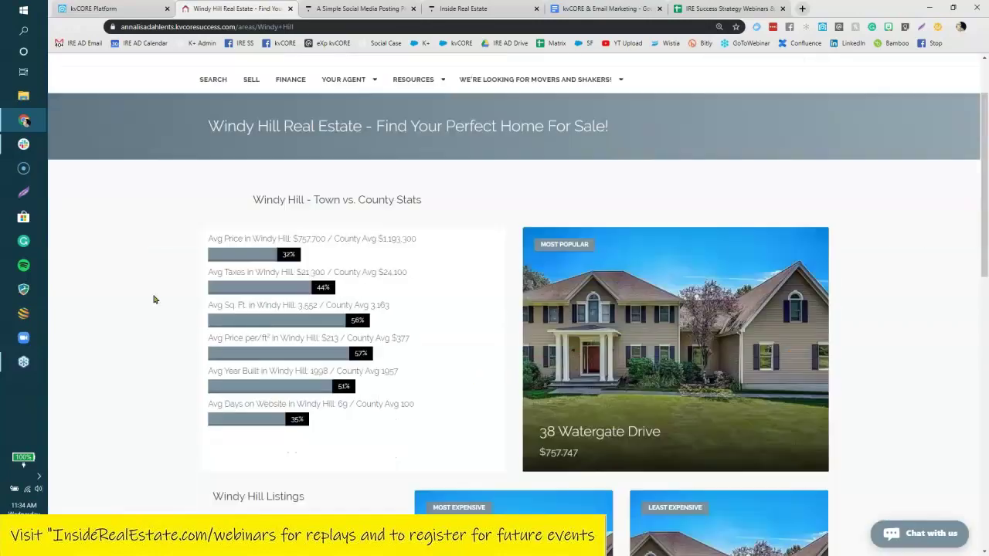
{"action": "scroll", "coordinate": [156, 304], "scroll_direction": "down", "scroll_amount": 2}
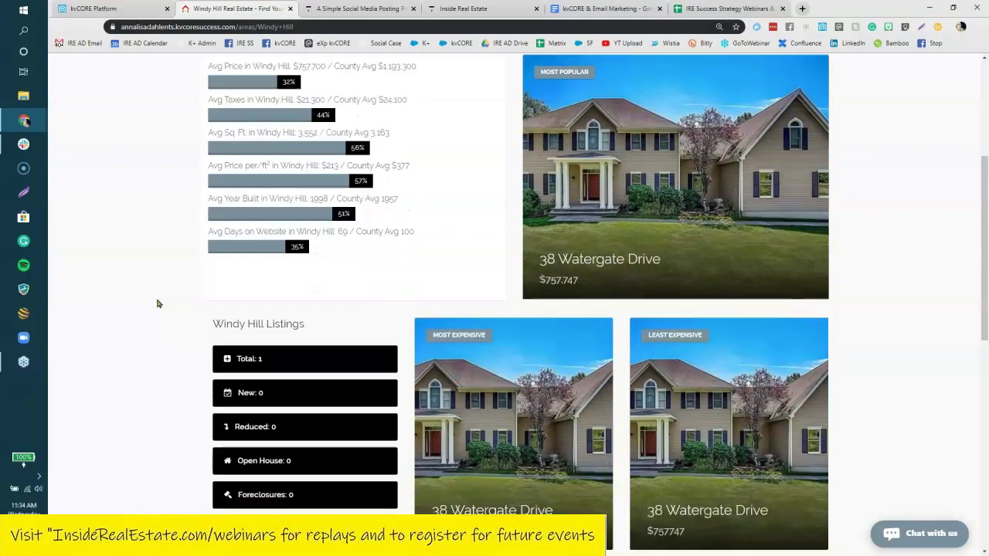
{"action": "scroll", "coordinate": [156, 304], "scroll_direction": "down", "scroll_amount": 1}
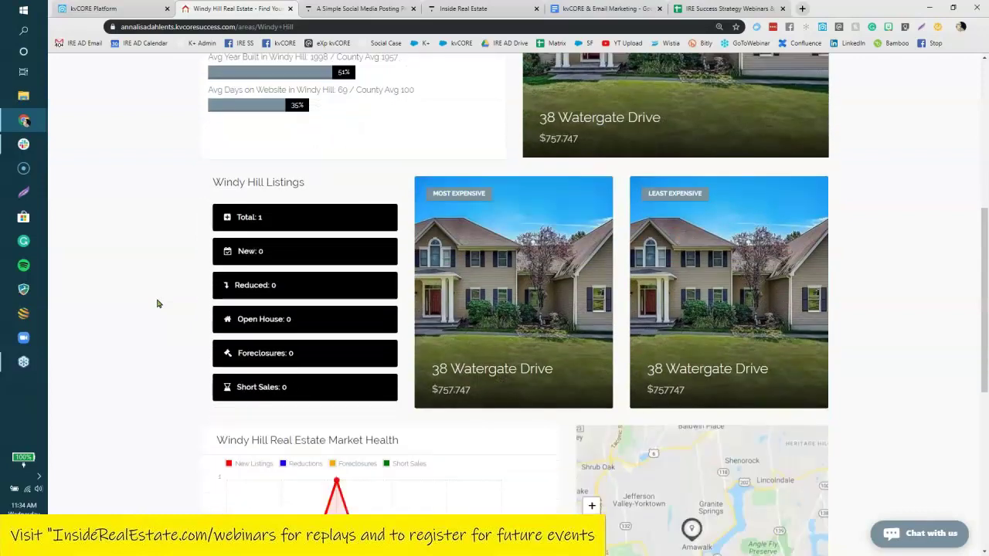
{"action": "scroll", "coordinate": [157, 304], "scroll_direction": "up", "scroll_amount": 1}
{"action": "scroll", "coordinate": [157, 304], "scroll_direction": "up", "scroll_amount": 2}
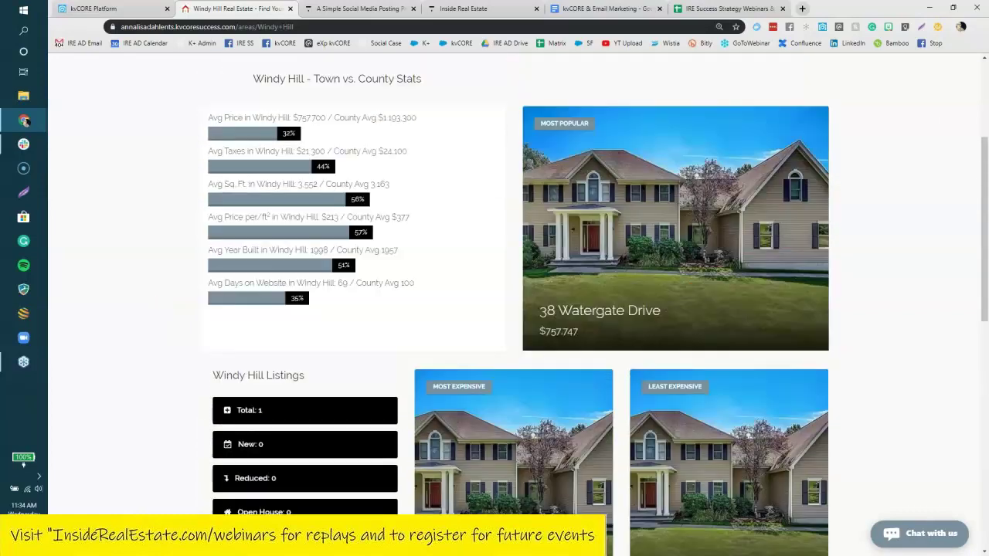
{"action": "scroll", "coordinate": [146, 304], "scroll_direction": "down", "scroll_amount": 3}
{"action": "scroll", "coordinate": [145, 306], "scroll_direction": "down", "scroll_amount": 5}
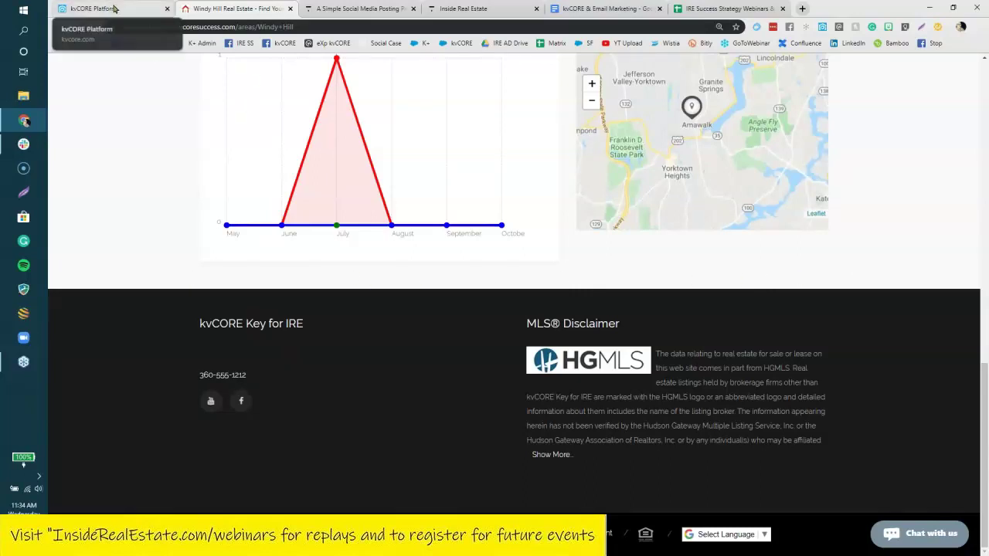
{"action": "left_click", "coordinate": [414, 9]}
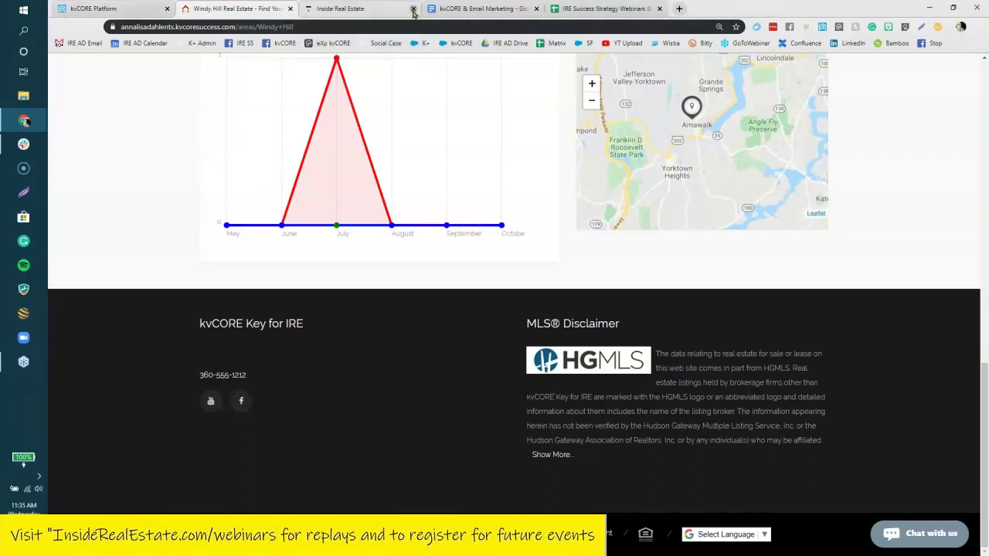
Close the Inside Real Estate and Windy Hill tabs and go back to Smart CRM.
{"action": "left_click", "coordinate": [414, 8]}
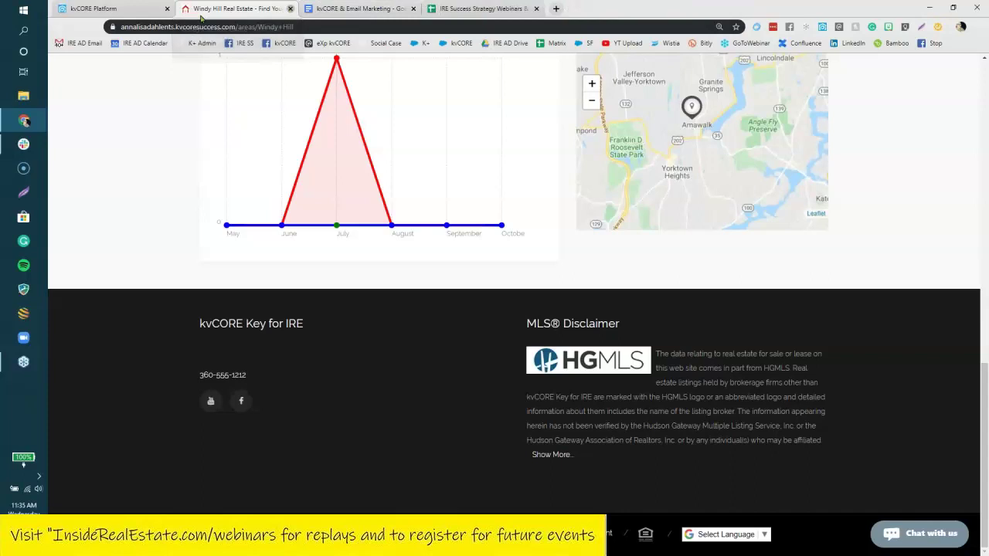
{"action": "left_click", "coordinate": [290, 9]}
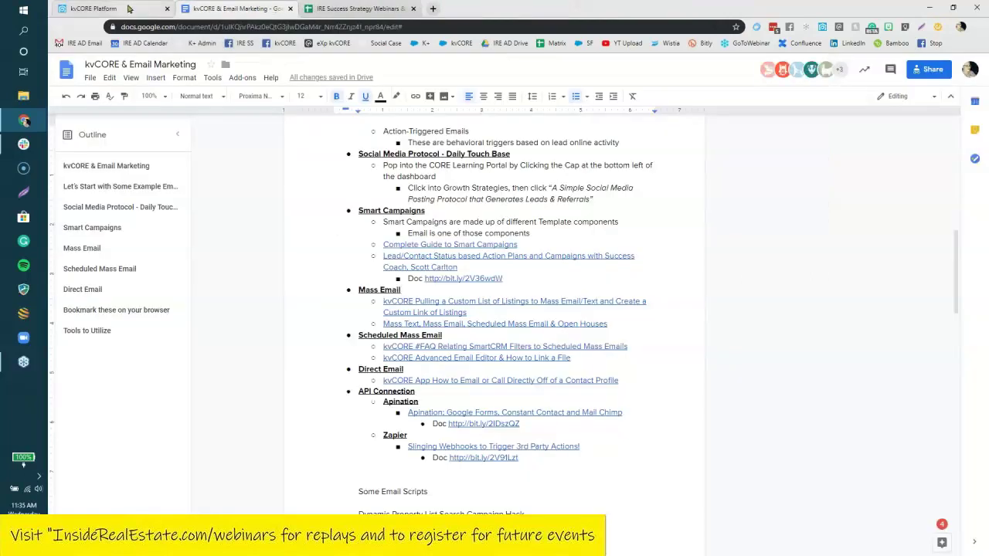
{"action": "left_click", "coordinate": [116, 8]}
{"action": "left_click", "coordinate": [236, 9]}
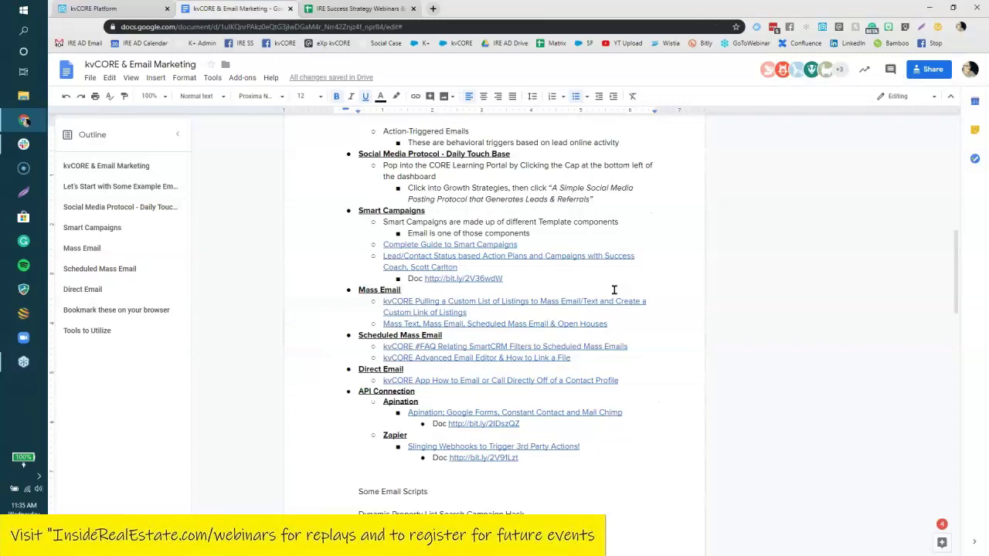
{"action": "left_click", "coordinate": [116, 9]}
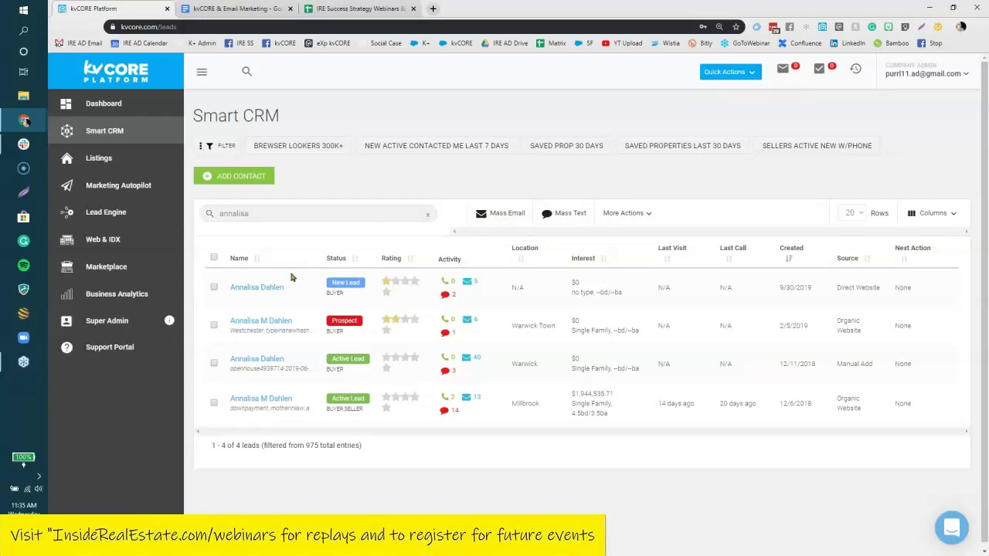
Check the first lead plus two others and open the More Actions menu.
{"action": "left_click", "coordinate": [214, 257]}
{"action": "left_click", "coordinate": [214, 257]}
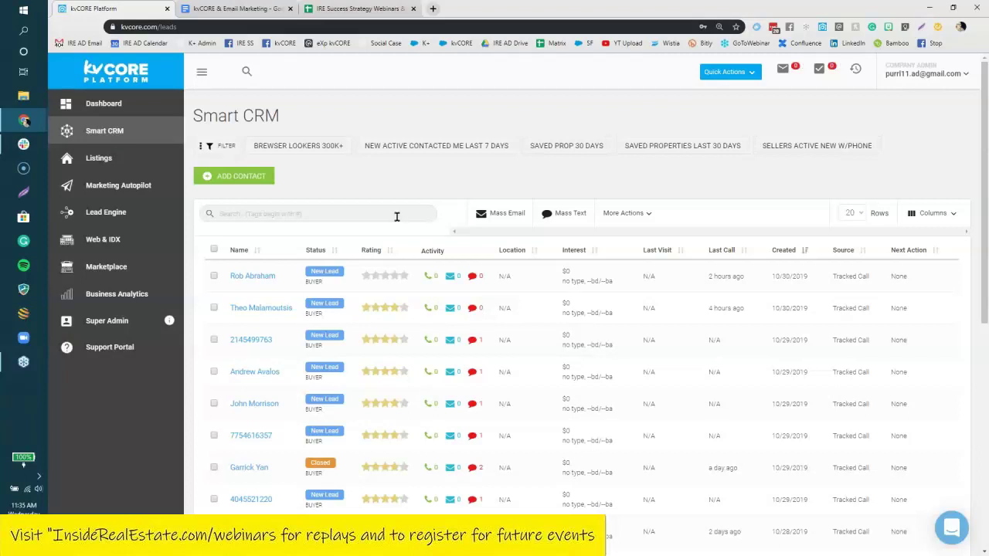
{"action": "left_click", "coordinate": [214, 275]}
{"action": "left_click", "coordinate": [214, 371]}
{"action": "left_click", "coordinate": [214, 403]}
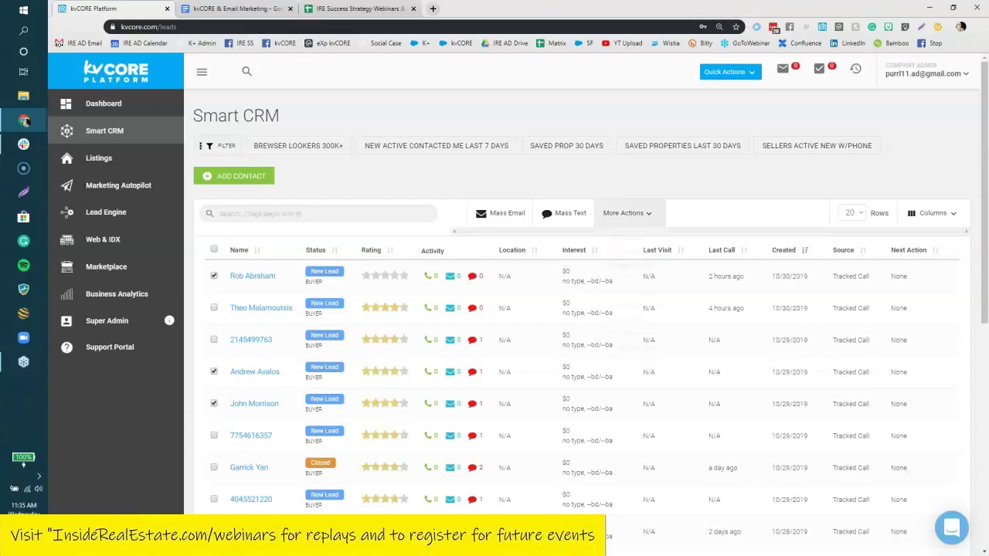
{"action": "left_click", "coordinate": [615, 216]}
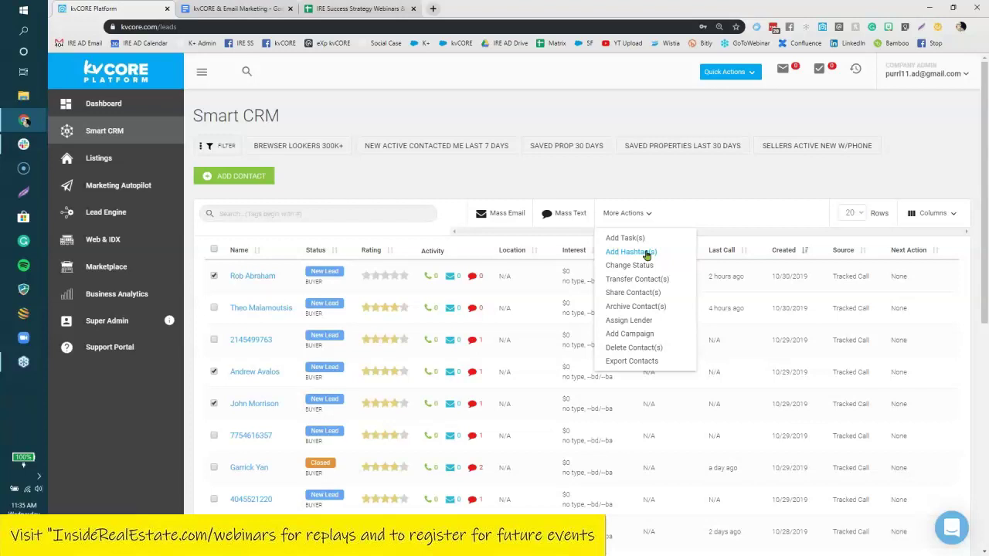
Add the hashtag #windyhillmarketreport to the three selected leads and update their tags.
{"action": "left_click", "coordinate": [631, 252]}
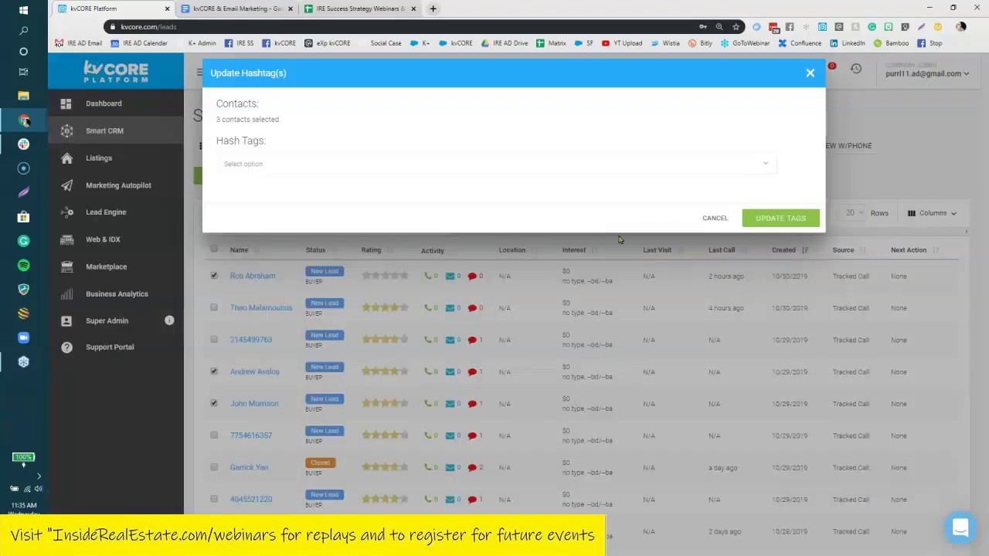
{"action": "left_click", "coordinate": [521, 164]}
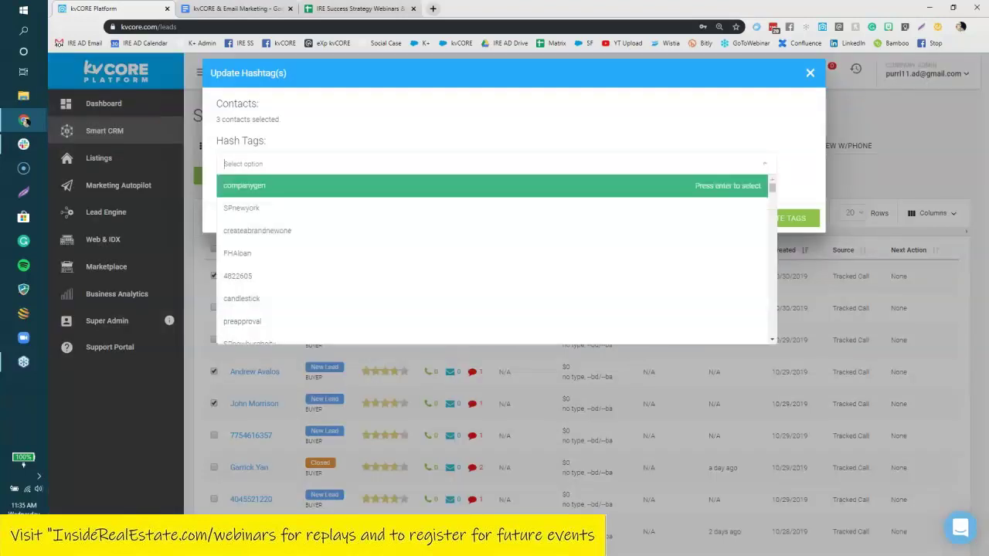
{"action": "type", "text": "#windyhillmarketreport"}
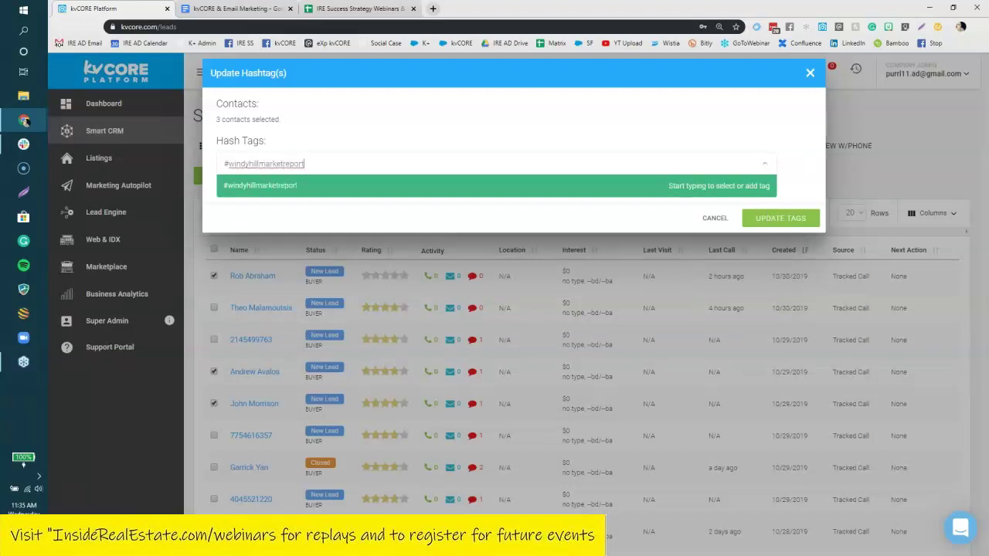
{"action": "key", "text": "Return"}
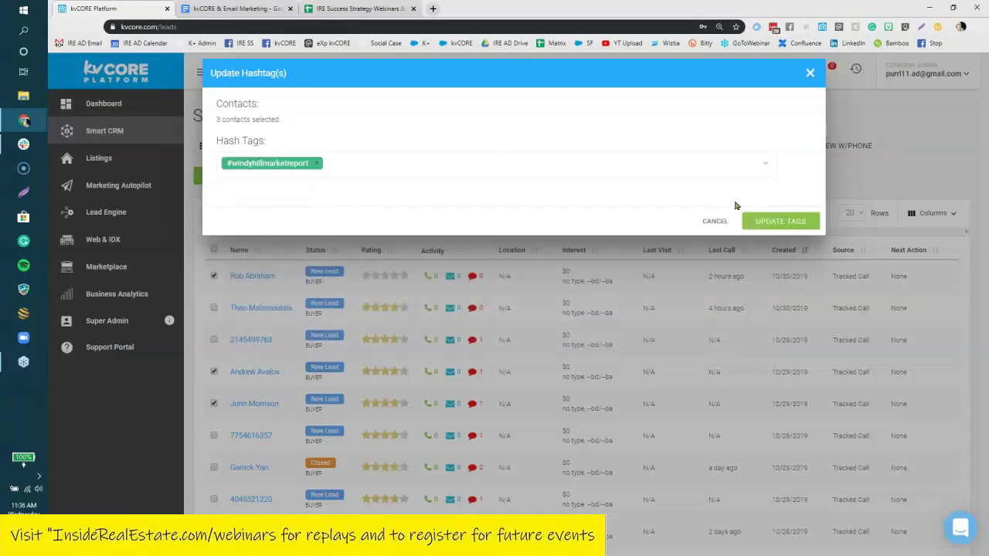
{"action": "left_click", "coordinate": [773, 222]}
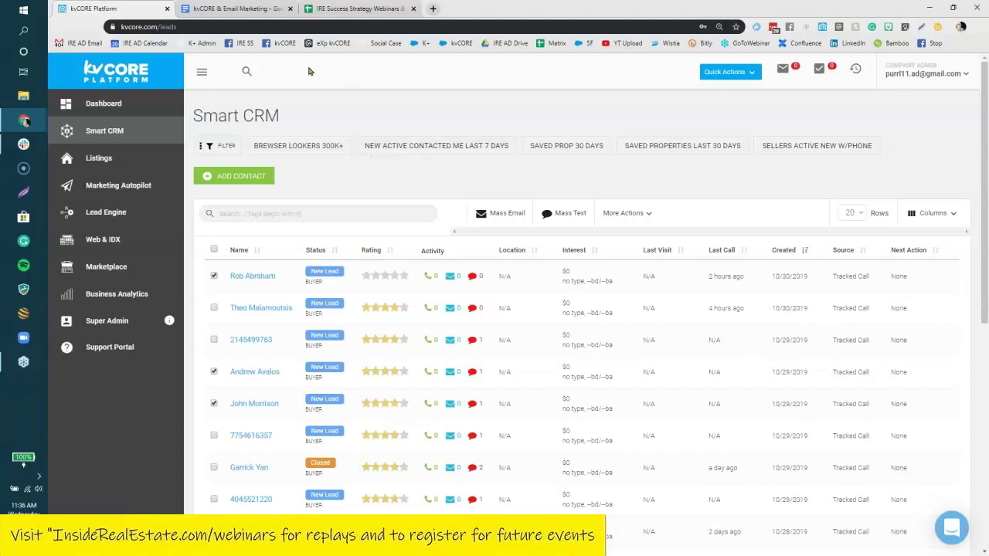
{"action": "left_click", "coordinate": [235, 11]}
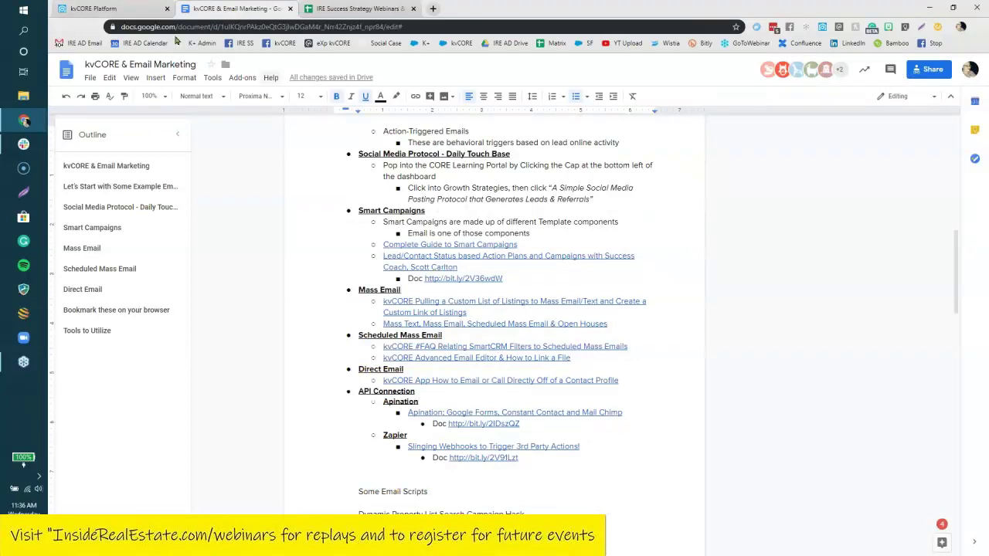
{"action": "left_click", "coordinate": [126, 11]}
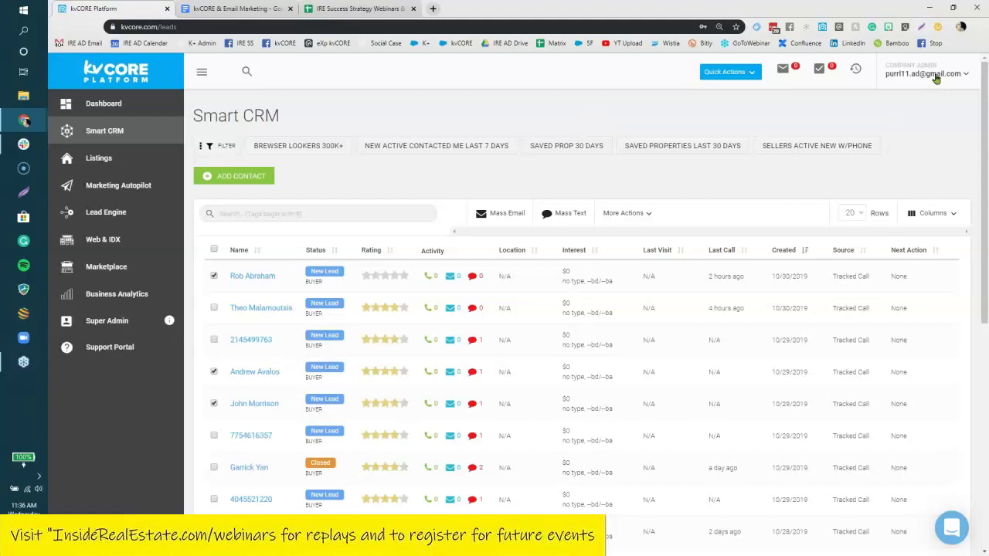
{"action": "left_click", "coordinate": [936, 77]}
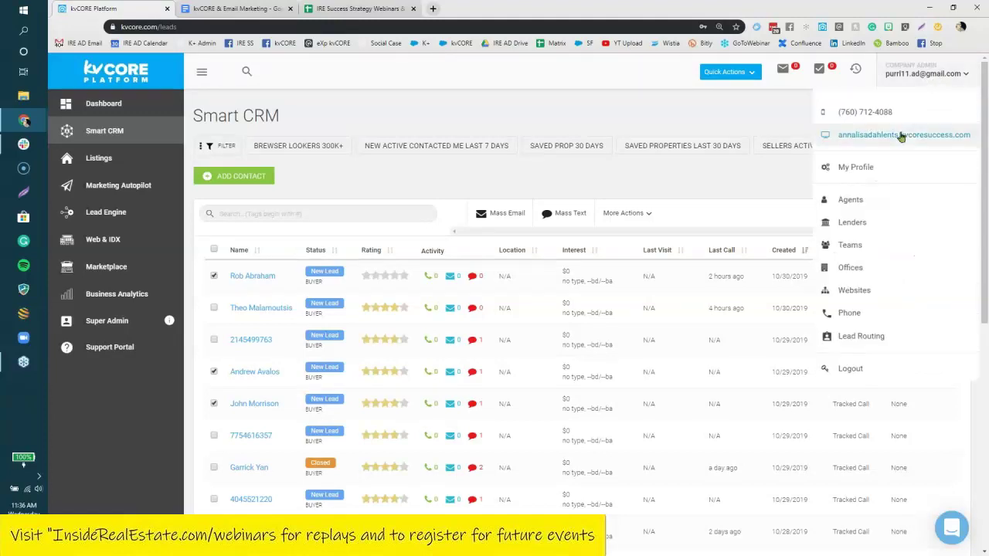
Open the agent website from the account menu and try its Bronx Hot Properties page.
{"action": "left_click", "coordinate": [901, 136]}
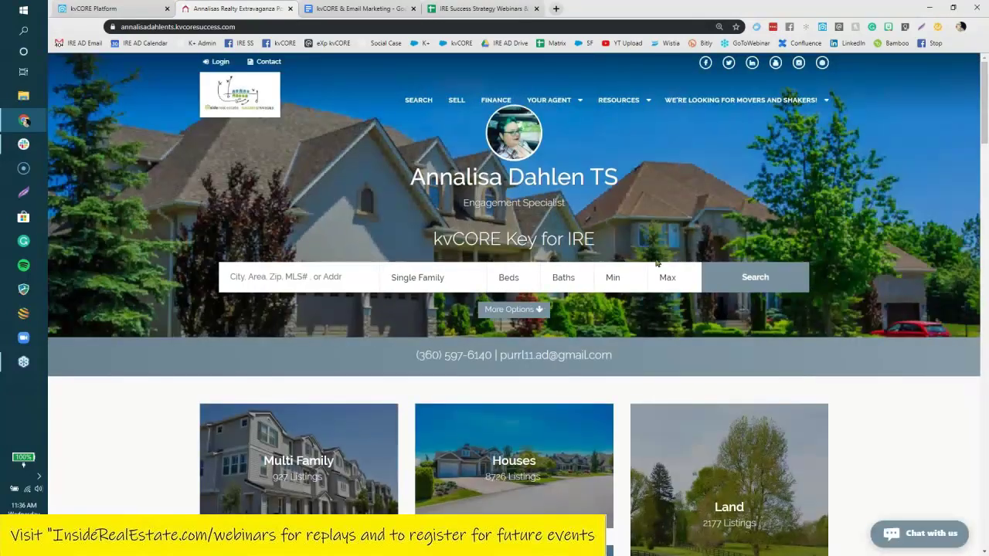
{"action": "mouse_move", "coordinate": [751, 99]}
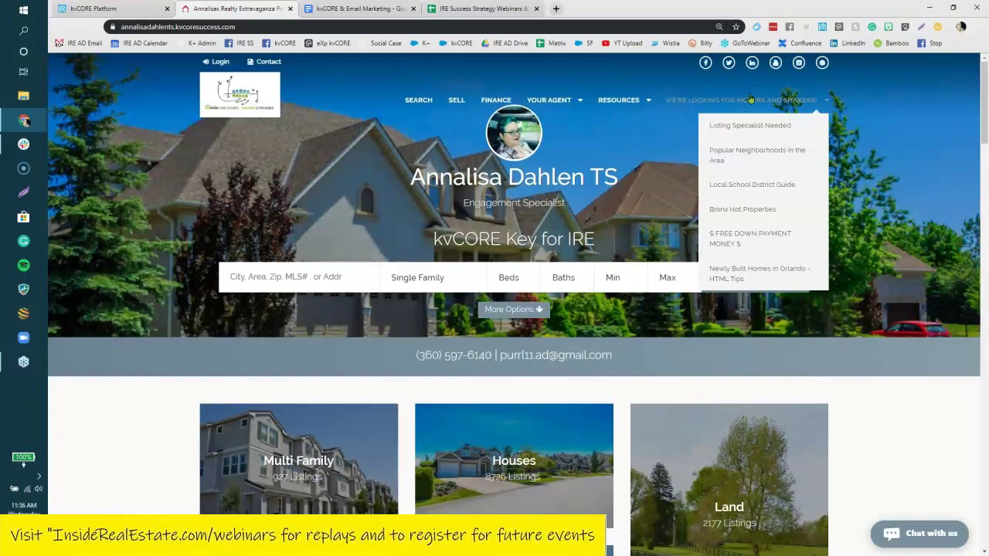
{"action": "left_click", "coordinate": [753, 217]}
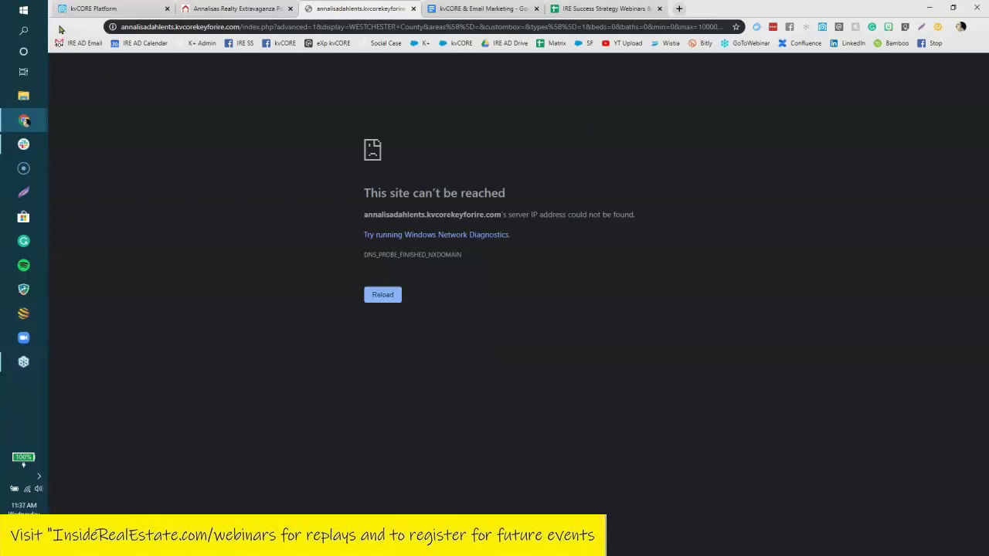
Close the failed-to-load tab, check the Smart CRM, and go back to the agent website.
{"action": "left_click", "coordinate": [413, 8]}
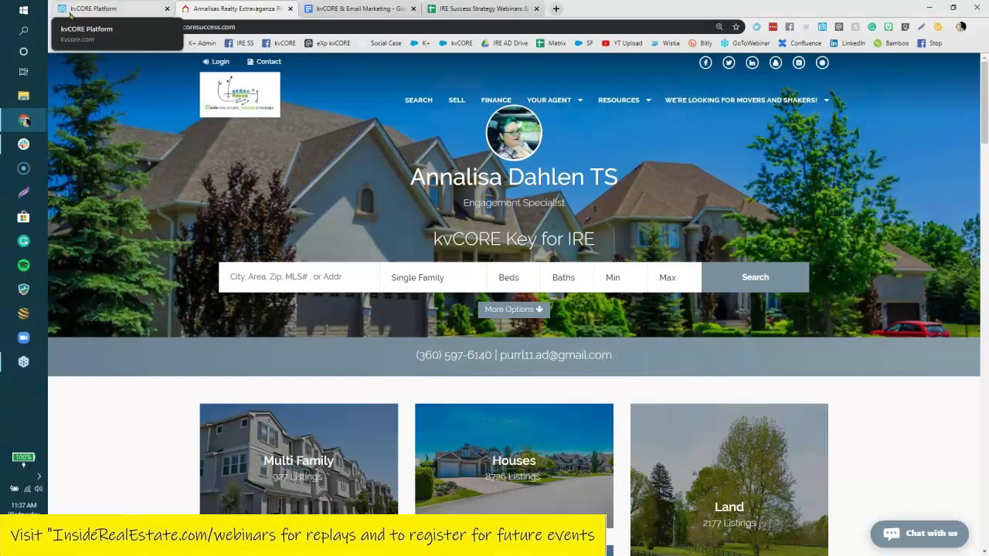
{"action": "left_click", "coordinate": [78, 10]}
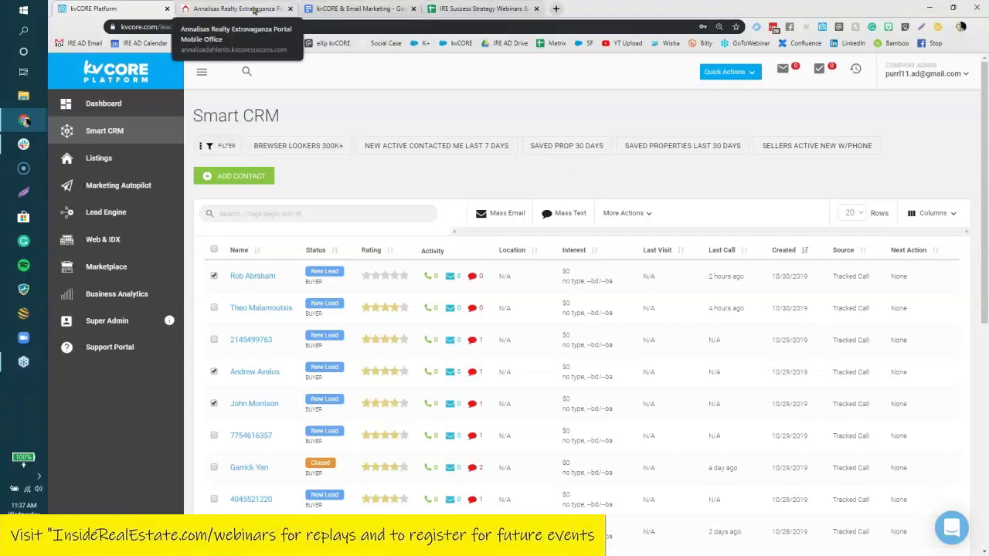
{"action": "left_click", "coordinate": [254, 10]}
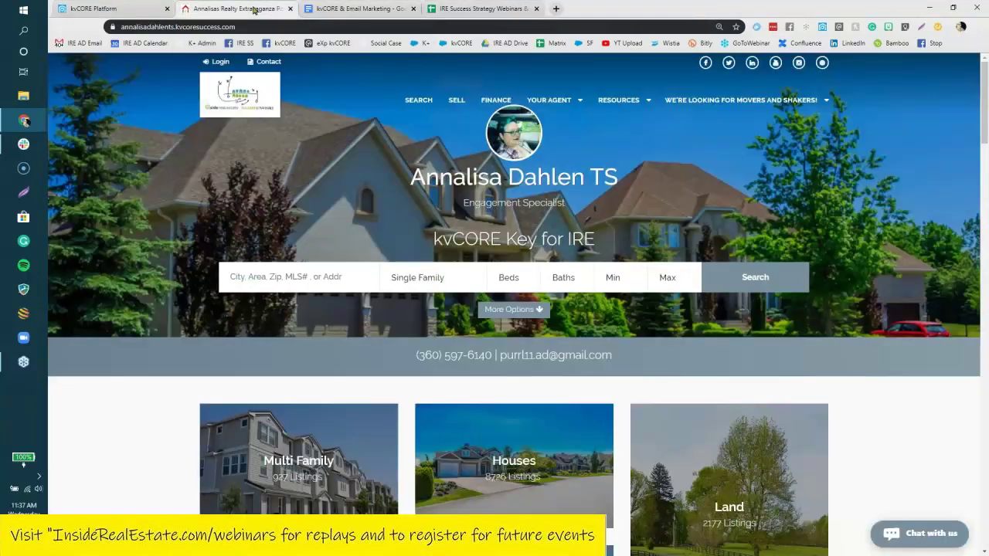
Search single-family homes in Amenia with the advanced form and switch the results to Map view.
{"action": "left_click", "coordinate": [509, 312]}
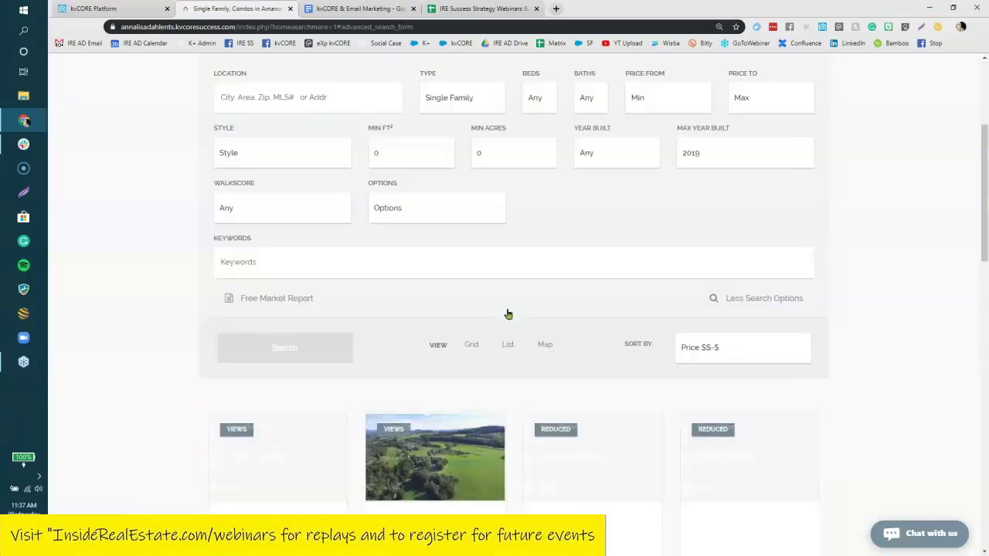
{"action": "left_click", "coordinate": [313, 98]}
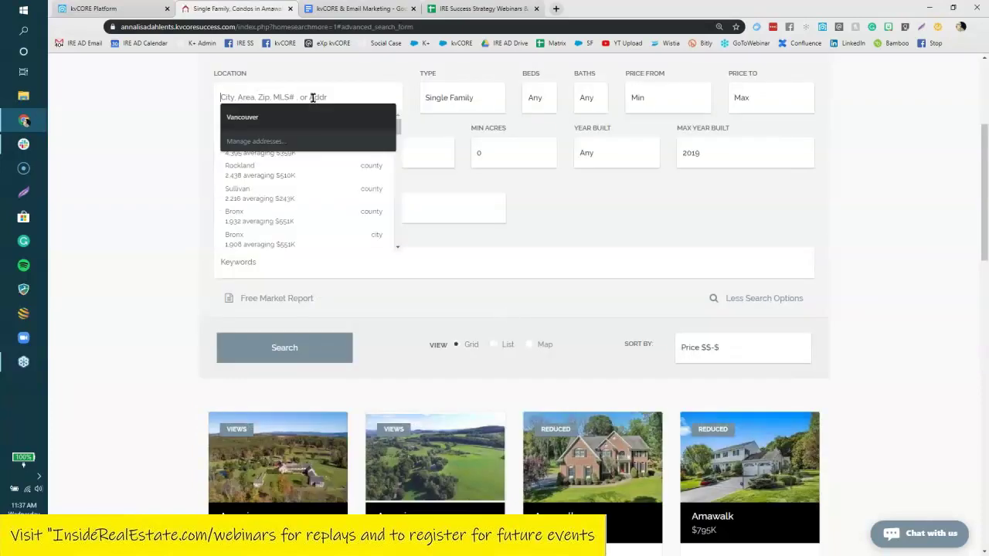
{"action": "type", "text": "amenia"}
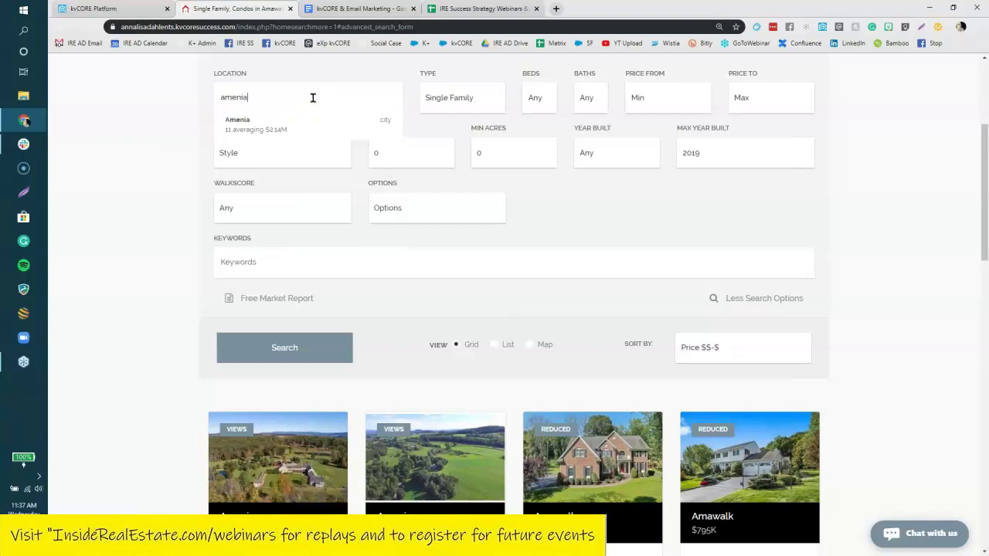
{"action": "left_click", "coordinate": [266, 121]}
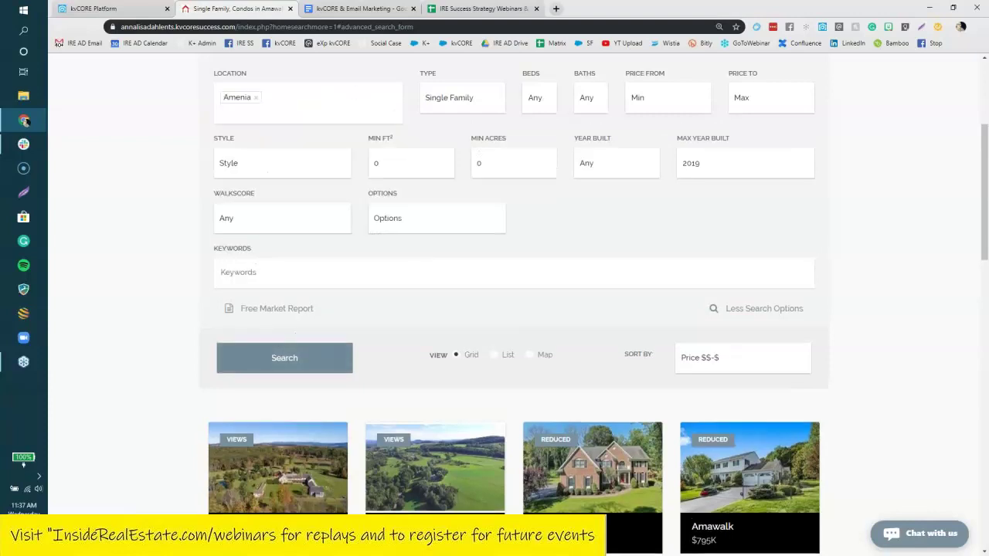
{"action": "left_click", "coordinate": [285, 357]}
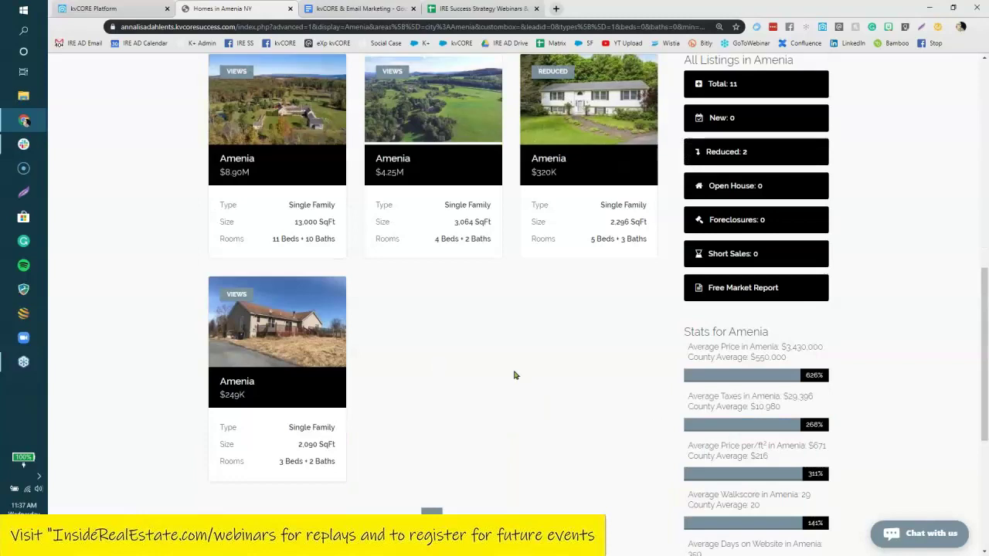
{"action": "scroll", "coordinate": [530, 371], "scroll_direction": "up", "scroll_amount": 3}
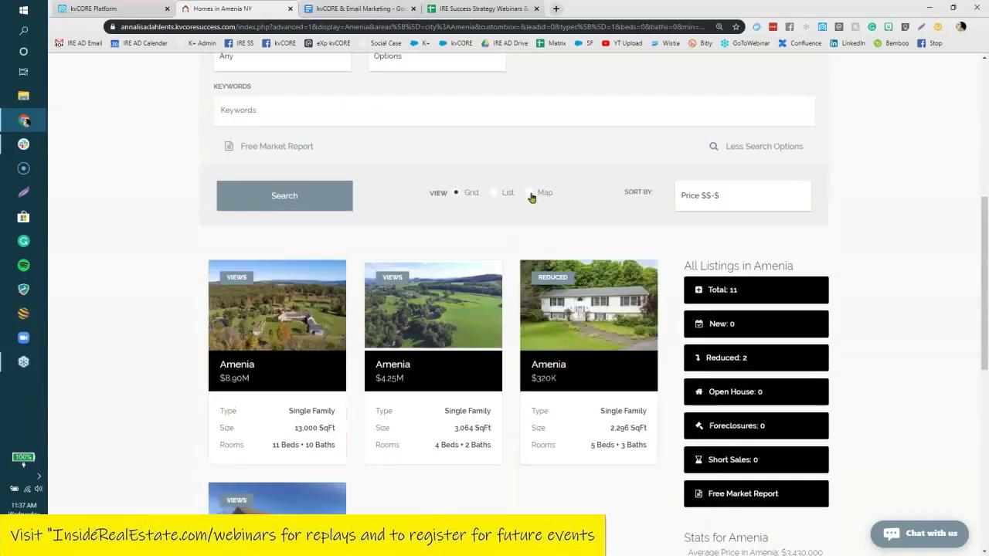
{"action": "left_click", "coordinate": [530, 194]}
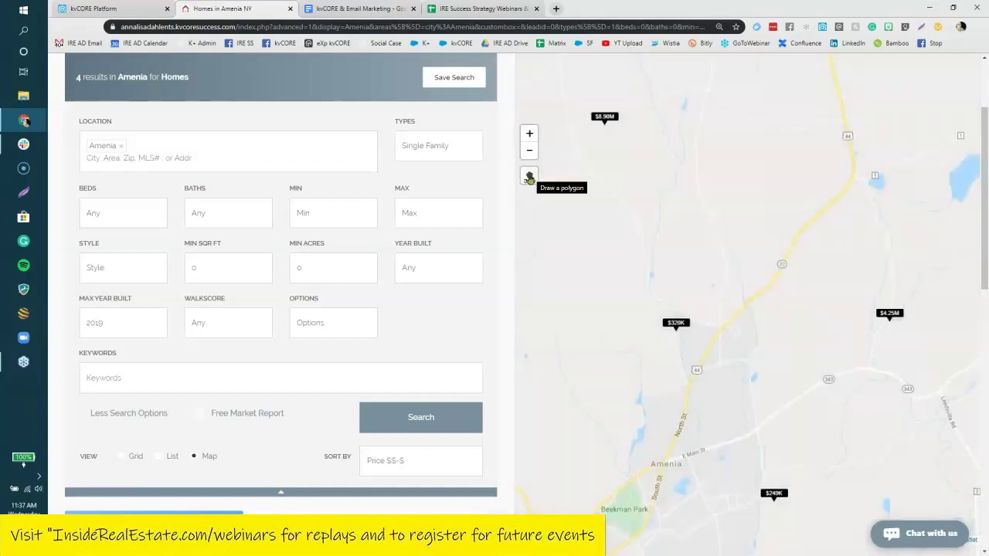
Draw a polygon search area north of Amenia on the map and apply it.
{"action": "left_click", "coordinate": [530, 176]}
{"action": "left_click", "coordinate": [563, 199]}
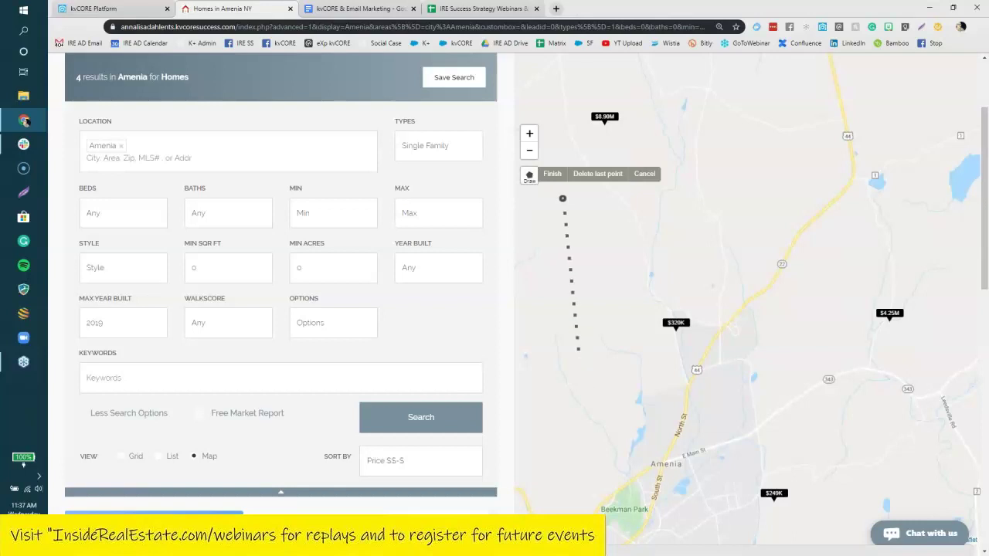
{"action": "left_click", "coordinate": [640, 457]}
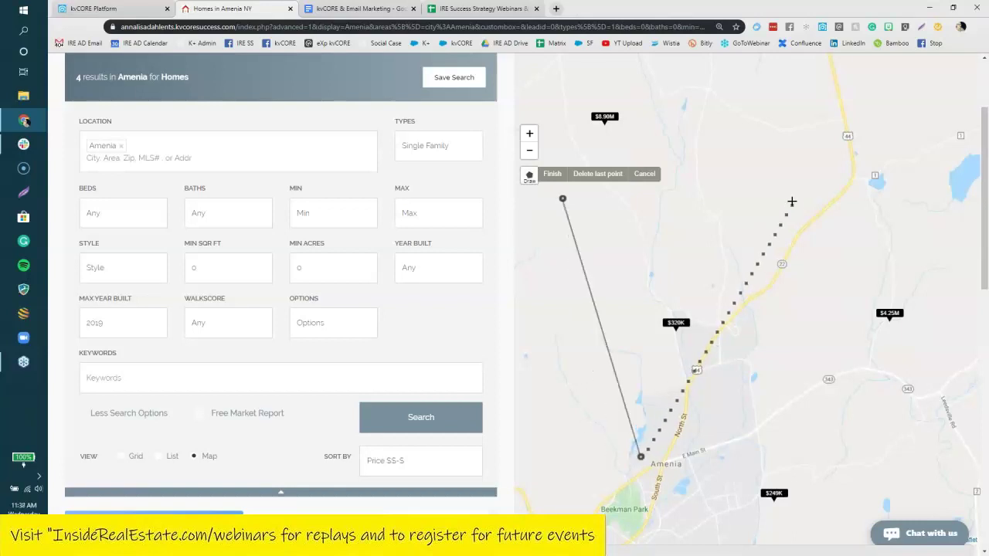
{"action": "left_click", "coordinate": [828, 166]}
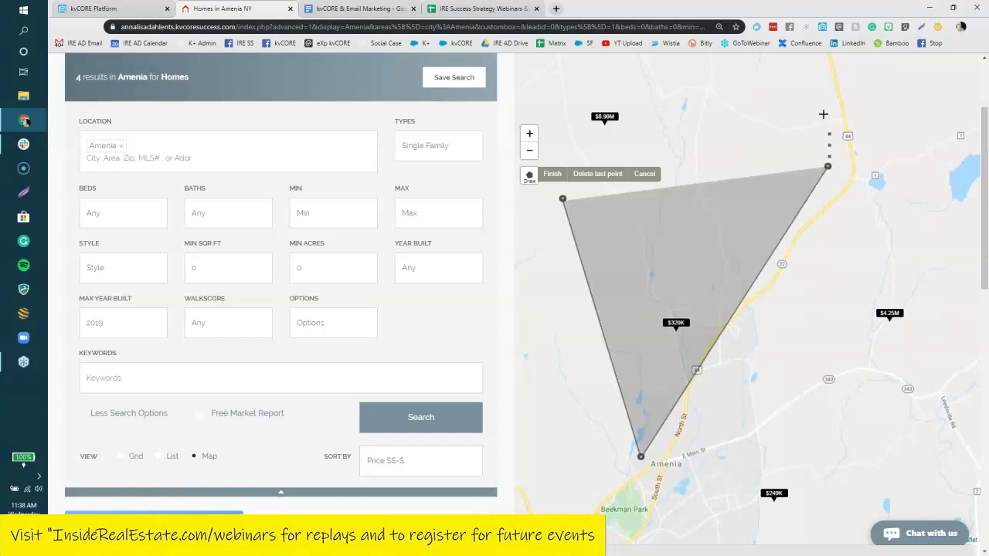
{"action": "left_click", "coordinate": [815, 61]}
{"action": "left_click", "coordinate": [542, 61]}
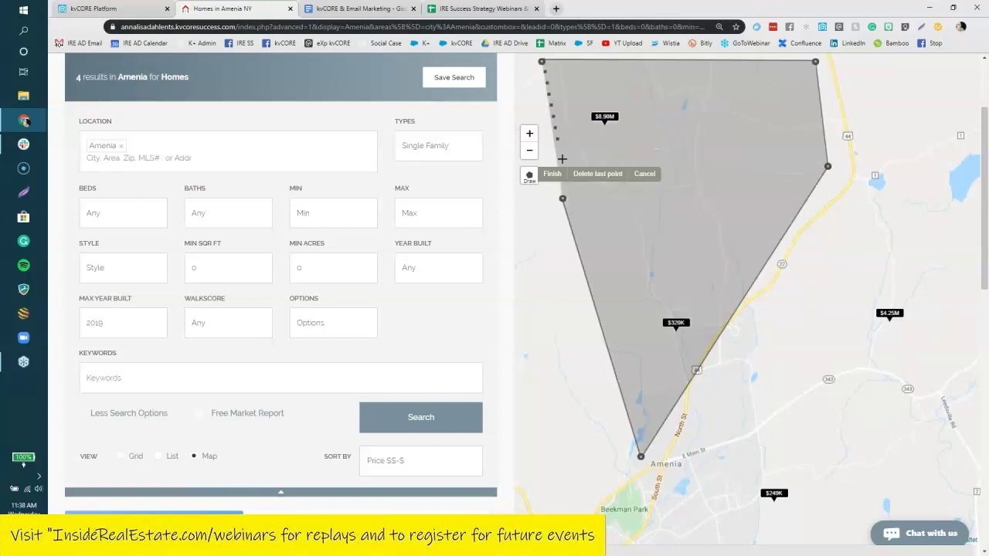
{"action": "left_click", "coordinate": [563, 199]}
{"action": "left_click", "coordinate": [539, 70]}
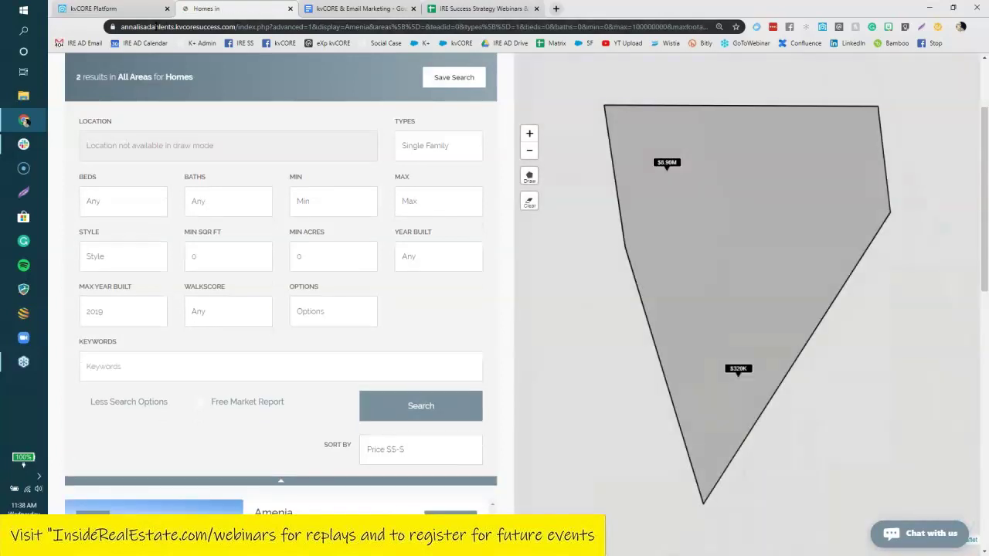
Copy the drawn-area search page's web address from the address bar.
{"action": "left_click", "coordinate": [156, 26]}
{"action": "right_click", "coordinate": [243, 27]}
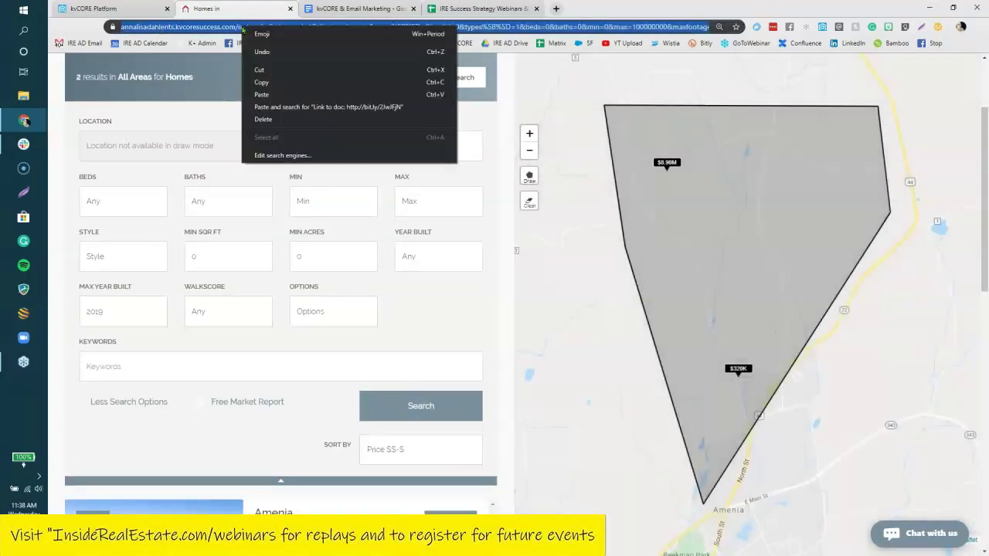
{"action": "left_click", "coordinate": [267, 84]}
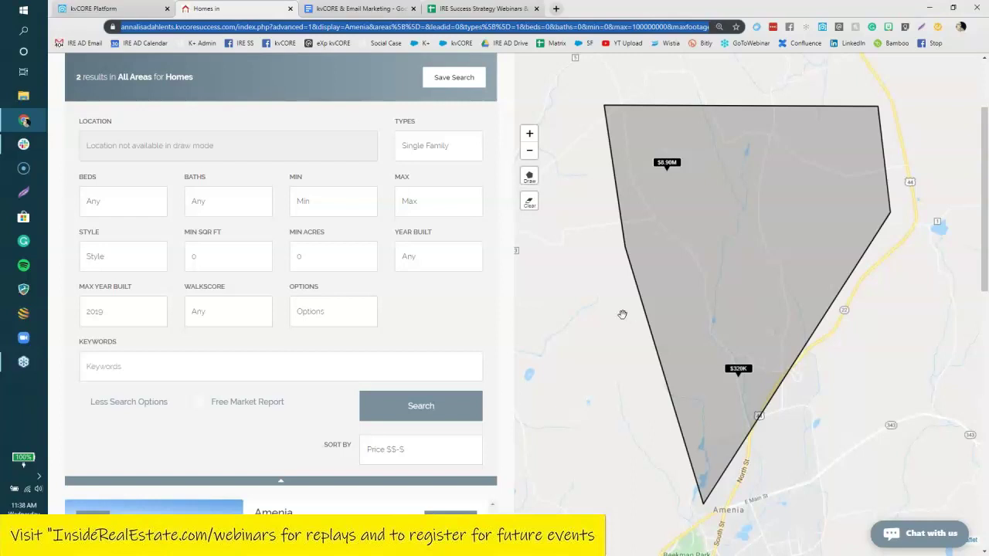
{"action": "scroll", "coordinate": [623, 314], "scroll_direction": "up", "scroll_amount": 2}
{"action": "scroll", "coordinate": [623, 314], "scroll_direction": "down", "scroll_amount": 1}
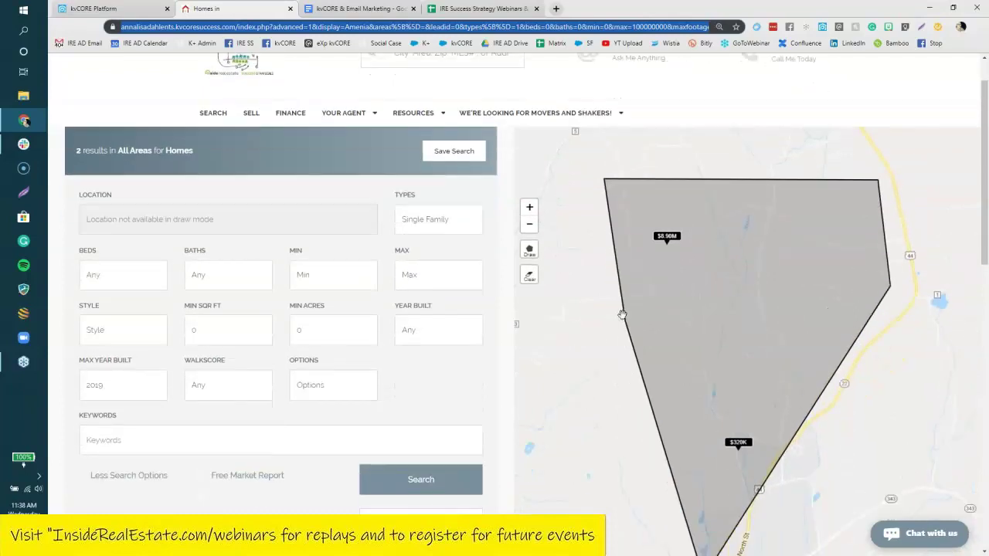
{"action": "scroll", "coordinate": [623, 314], "scroll_direction": "down", "scroll_amount": 1}
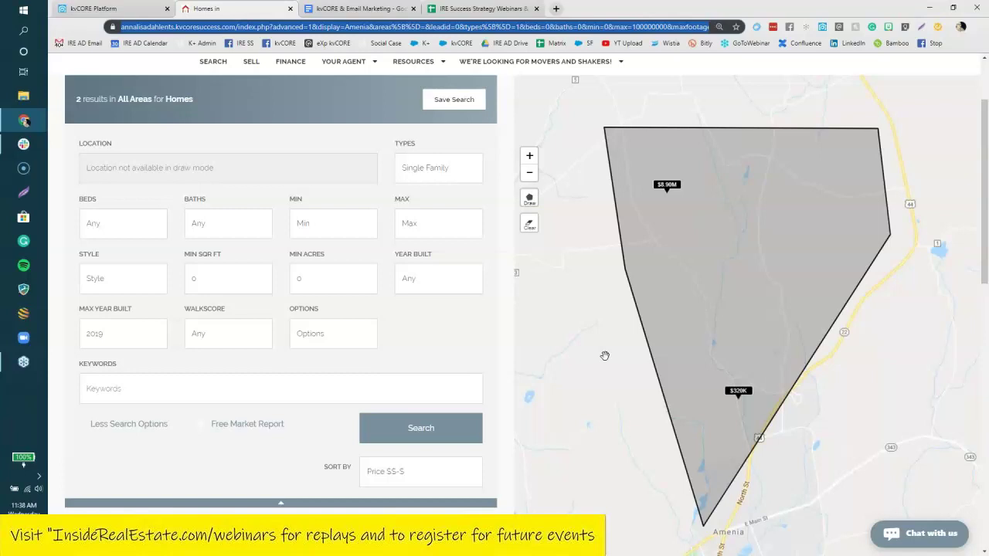
Save the search by logging in with Facebook and a cell phone number, then view Saved Properties.
{"action": "left_click", "coordinate": [452, 100]}
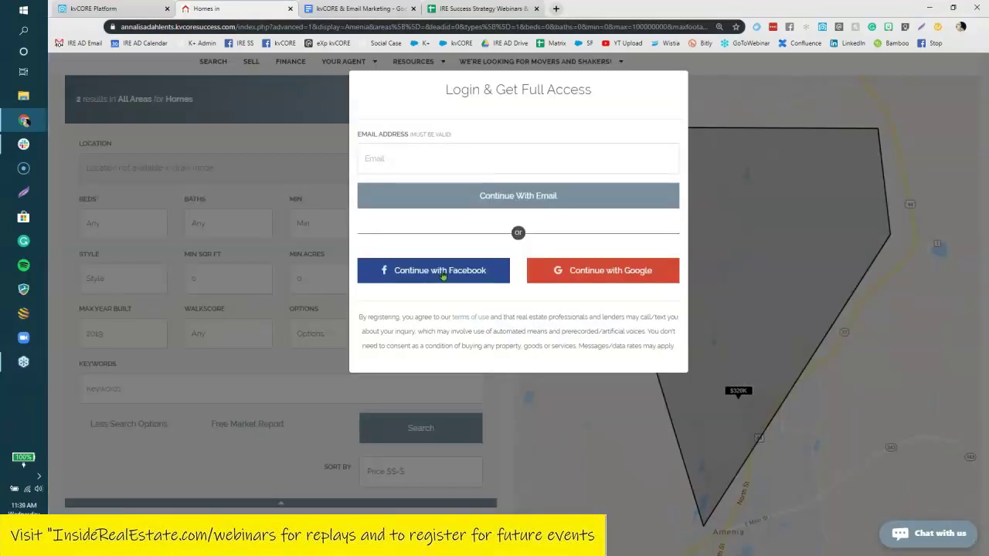
{"action": "left_click", "coordinate": [443, 272]}
{"action": "left_click", "coordinate": [431, 160]}
{"action": "left_click", "coordinate": [421, 188]}
{"action": "left_click", "coordinate": [426, 198]}
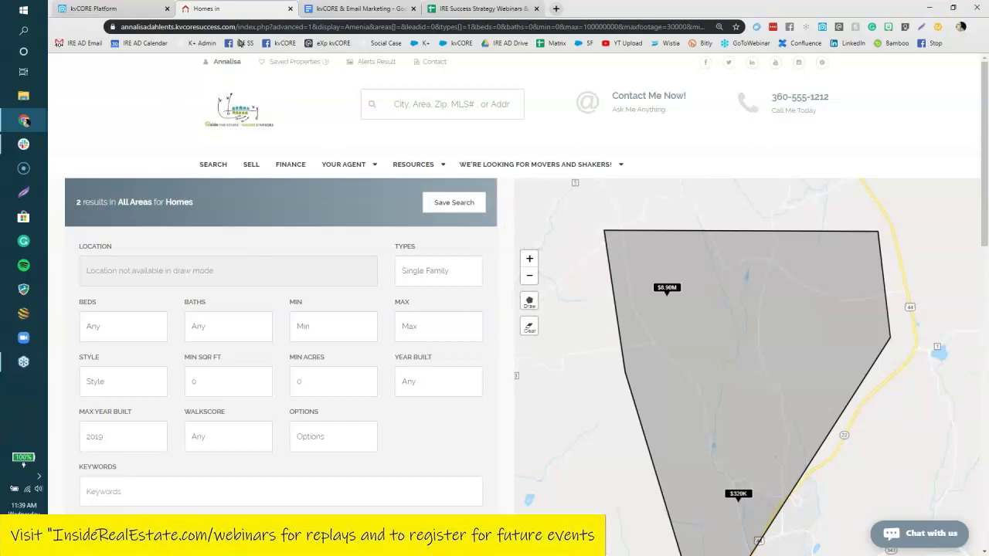
{"action": "left_click", "coordinate": [308, 64]}
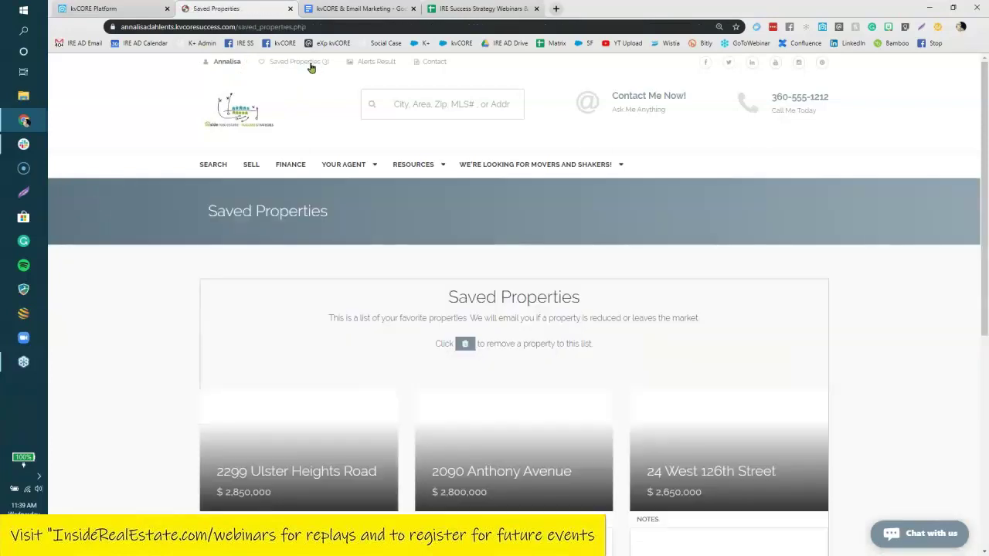
Review the three saved properties, then browse the three Millbrook Listing Alerts results.
{"action": "scroll", "coordinate": [160, 333], "scroll_direction": "down", "scroll_amount": 5}
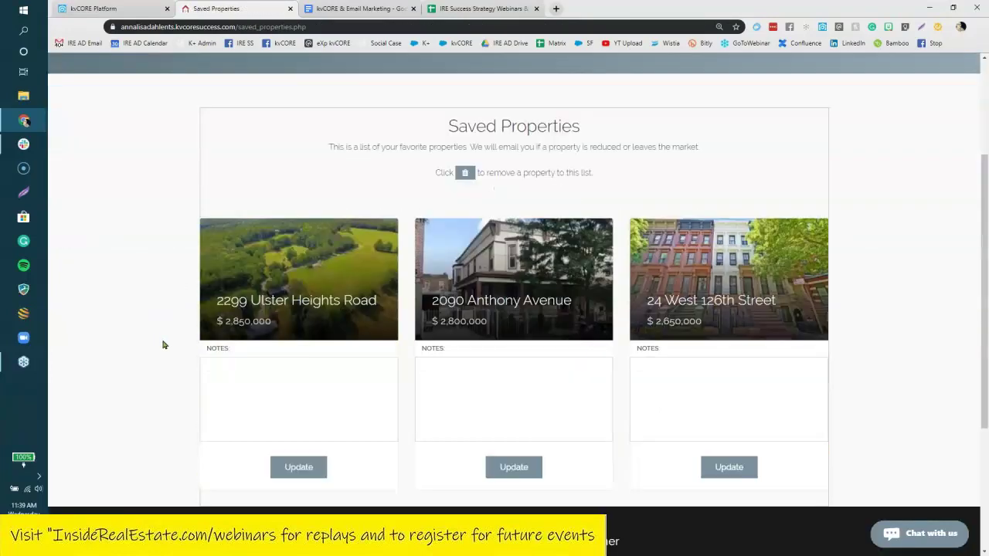
{"action": "scroll", "coordinate": [164, 344], "scroll_direction": "up", "scroll_amount": 5}
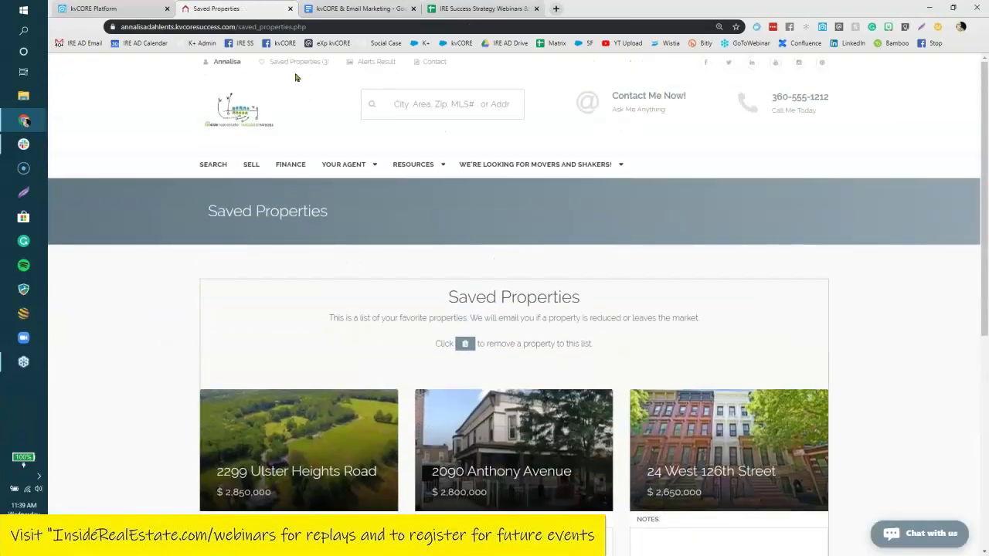
{"action": "left_click", "coordinate": [366, 65]}
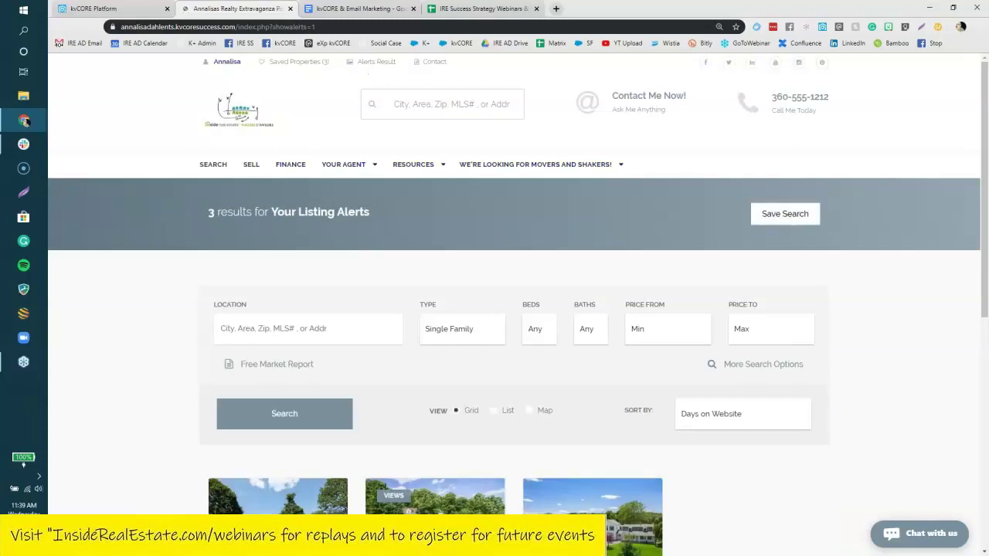
{"action": "scroll", "coordinate": [184, 246], "scroll_direction": "down", "scroll_amount": 1}
{"action": "scroll", "coordinate": [168, 249], "scroll_direction": "down", "scroll_amount": 4}
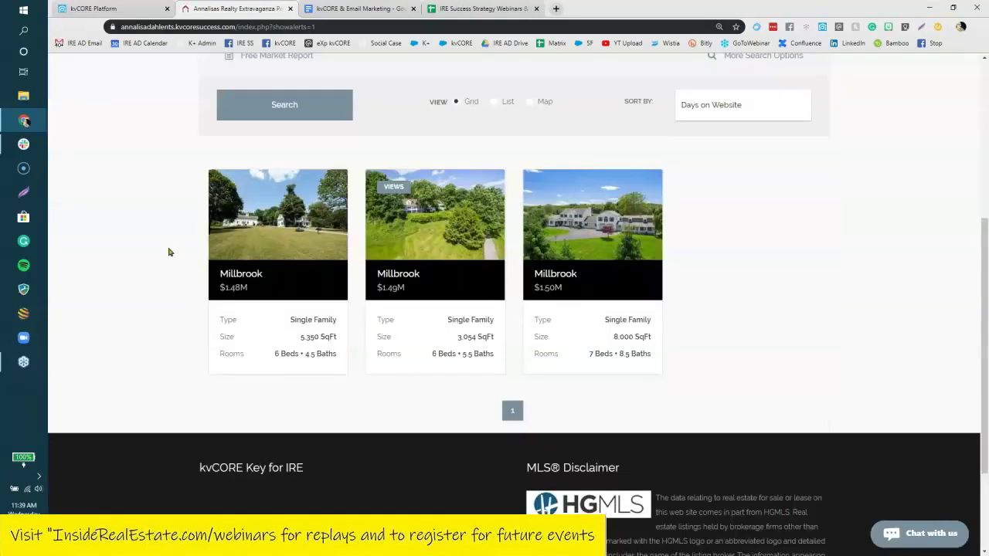
{"action": "scroll", "coordinate": [168, 249], "scroll_direction": "up", "scroll_amount": 4}
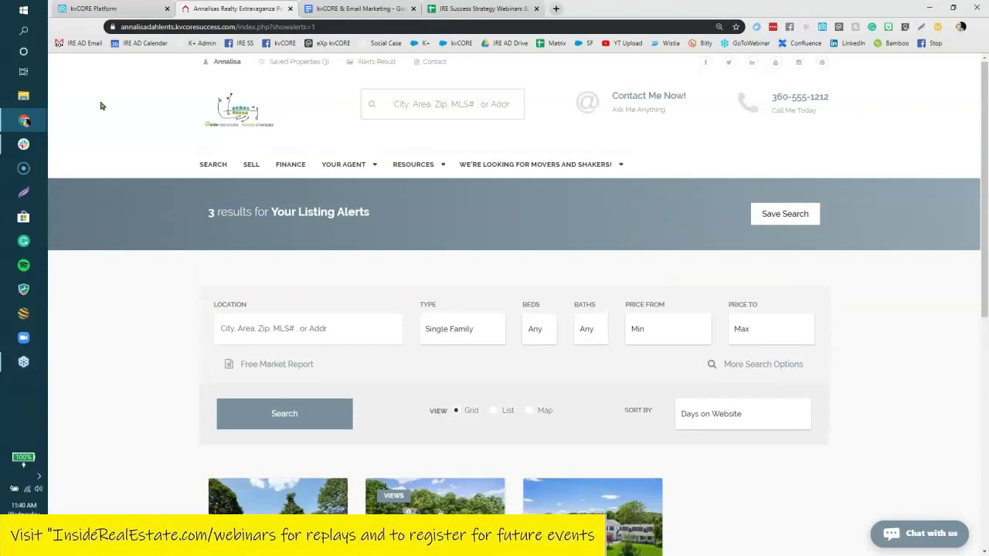
Bring the kvCORE Platform Smart CRM leads list back to the front and show its quick actions.
{"action": "left_click", "coordinate": [132, 8]}
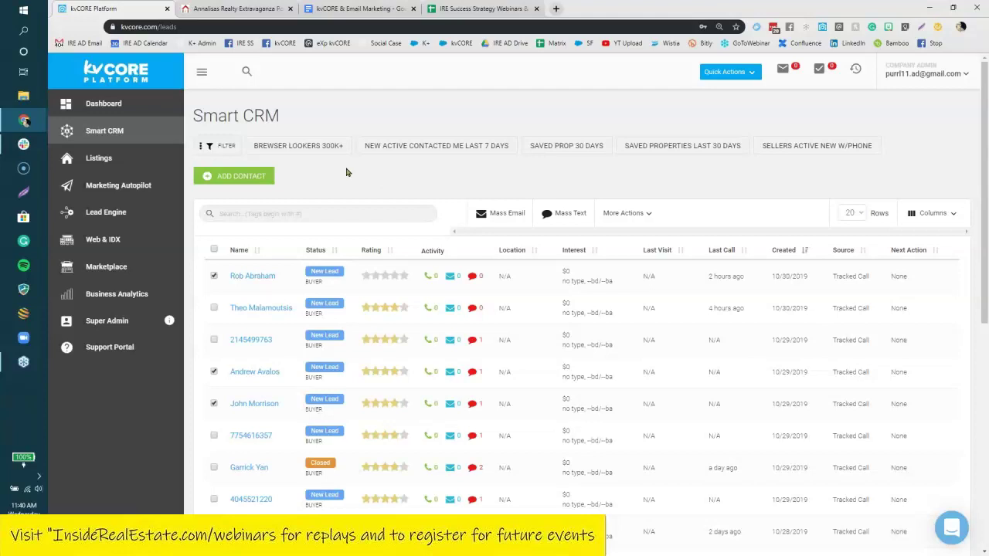
{"action": "left_click", "coordinate": [24, 364]}
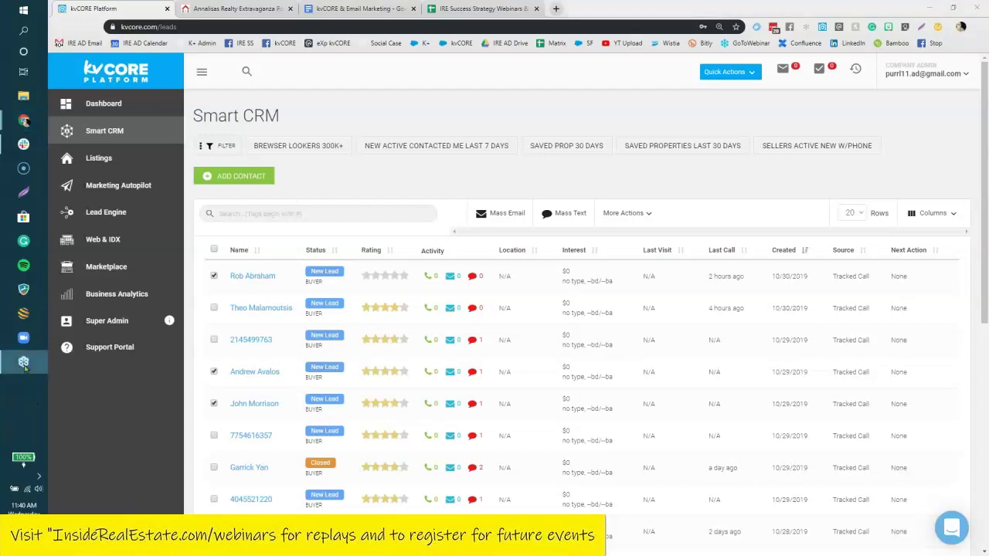
{"action": "left_click", "coordinate": [366, 189]}
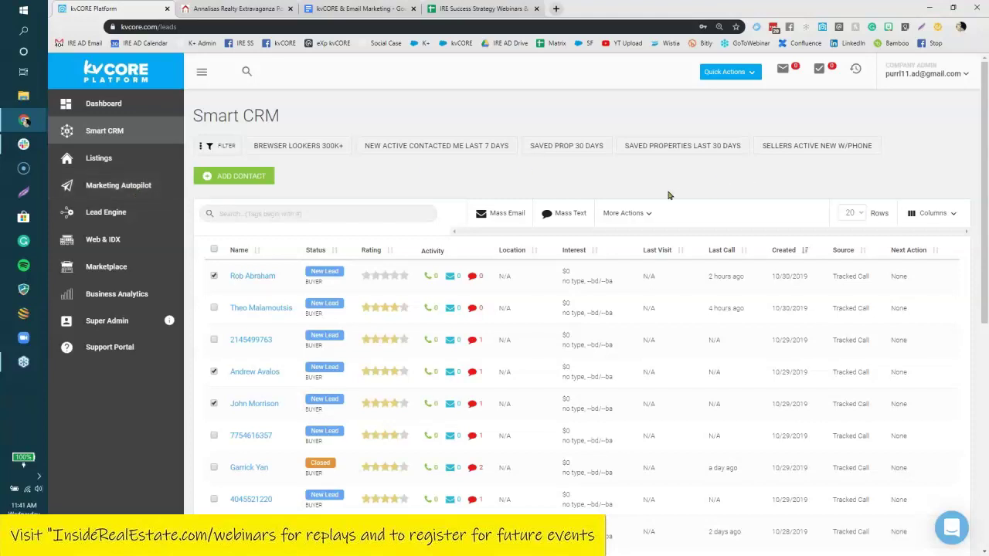
{"action": "left_click", "coordinate": [730, 75]}
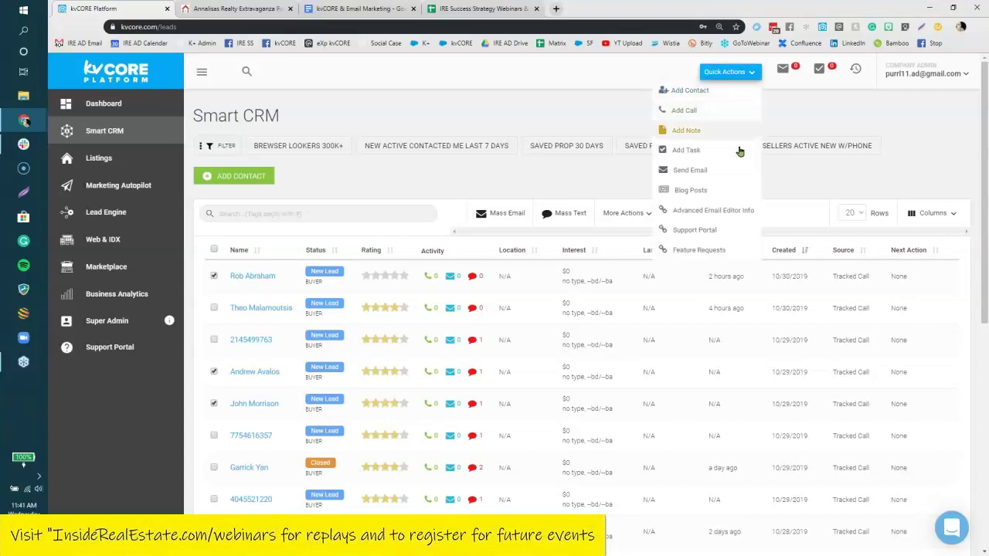
{"action": "left_click", "coordinate": [706, 170]}
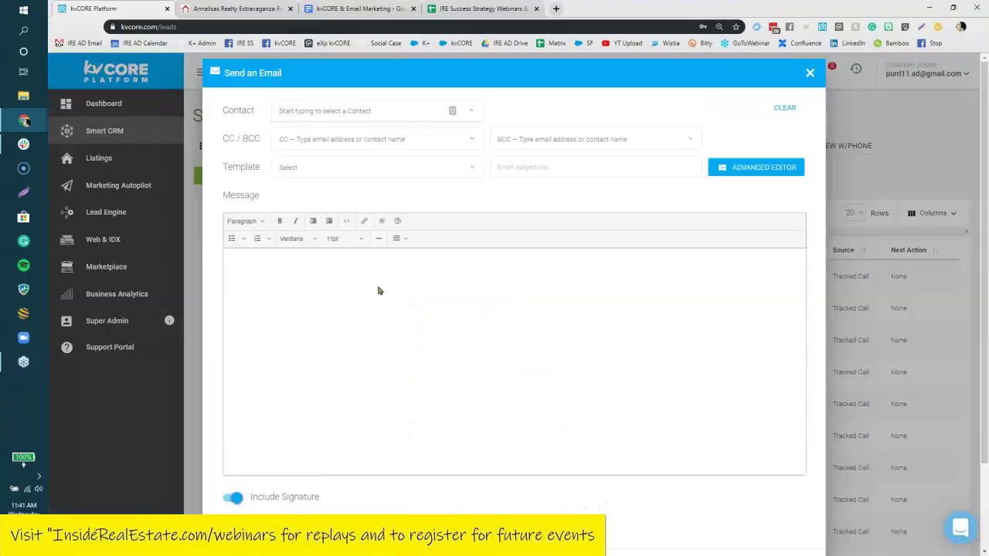
{"action": "mouse_move", "coordinate": [399, 225]}
{"action": "left_click", "coordinate": [371, 168]}
{"action": "left_click", "coordinate": [550, 301]}
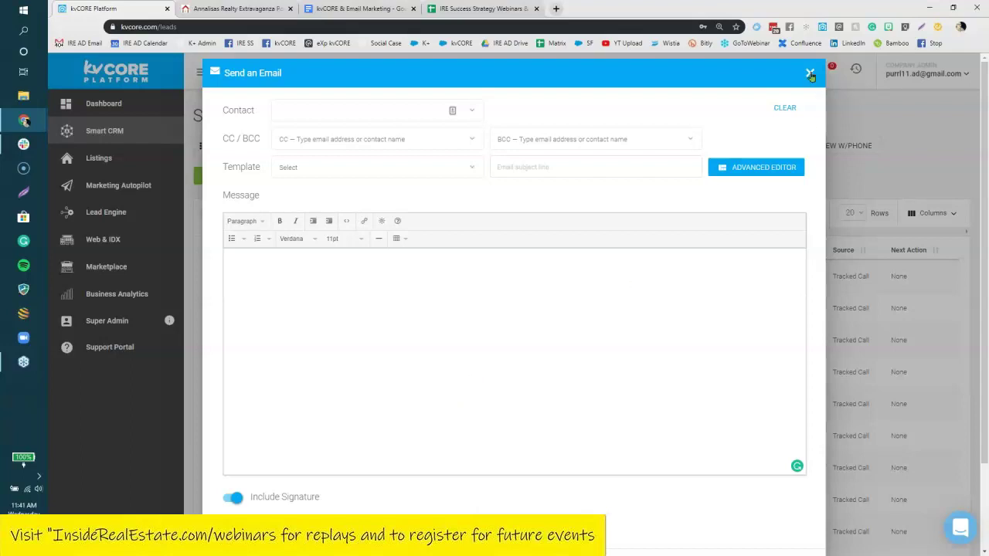
{"action": "left_click", "coordinate": [811, 74]}
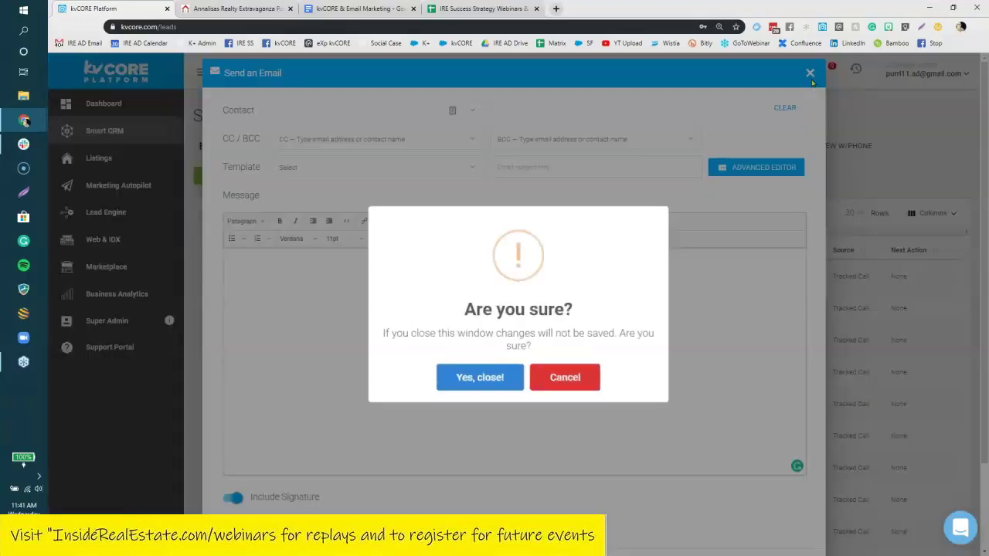
{"action": "left_click", "coordinate": [482, 374]}
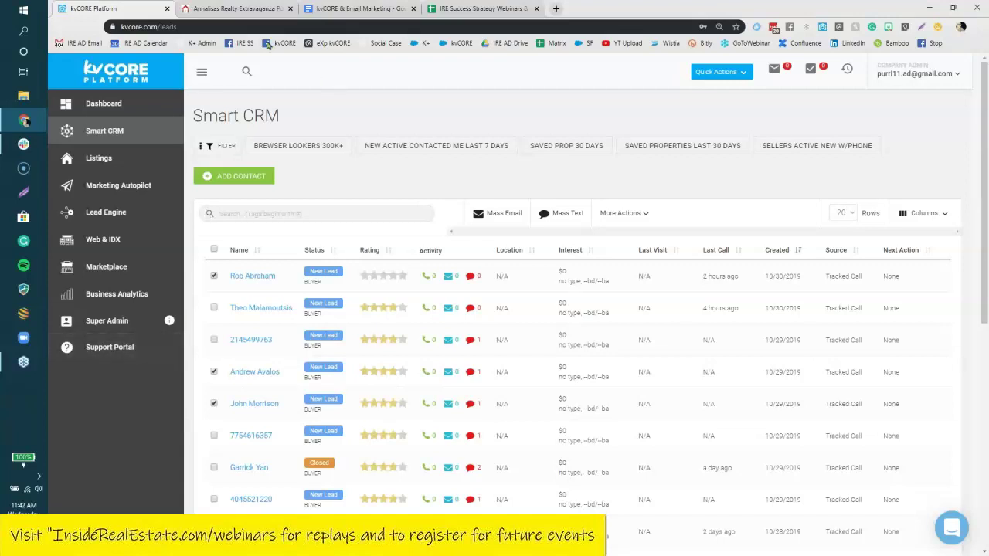
Show the three Millbrook homes on the agent website and select the search form's Location field.
{"action": "left_click", "coordinate": [253, 11]}
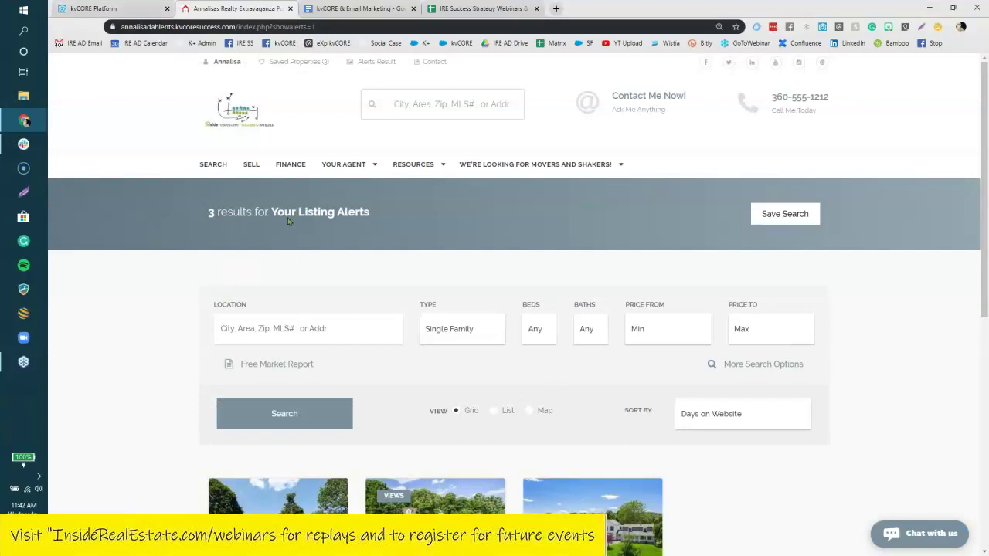
{"action": "left_click", "coordinate": [531, 412]}
{"action": "scroll", "coordinate": [132, 350], "scroll_direction": "down", "scroll_amount": 1}
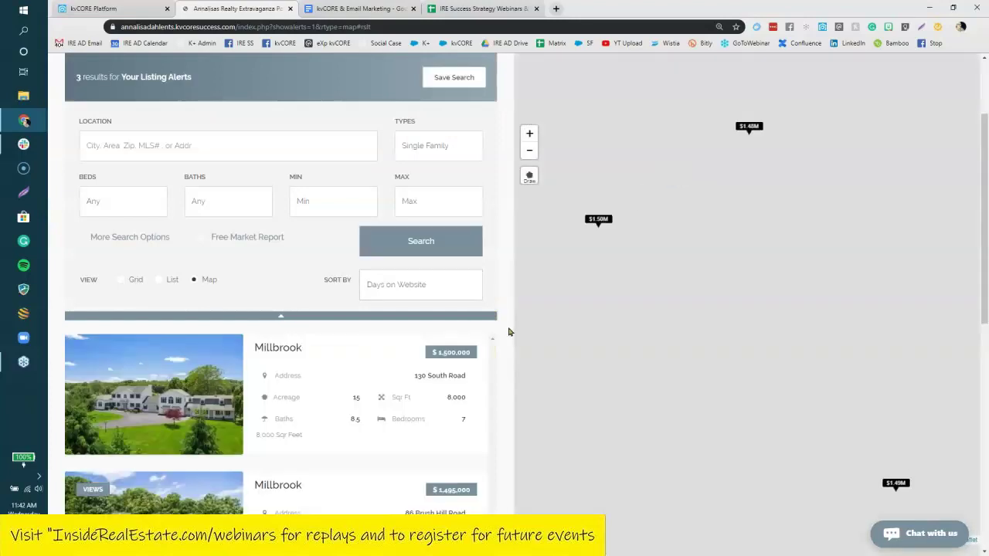
{"action": "scroll", "coordinate": [509, 331], "scroll_direction": "up", "scroll_amount": 3}
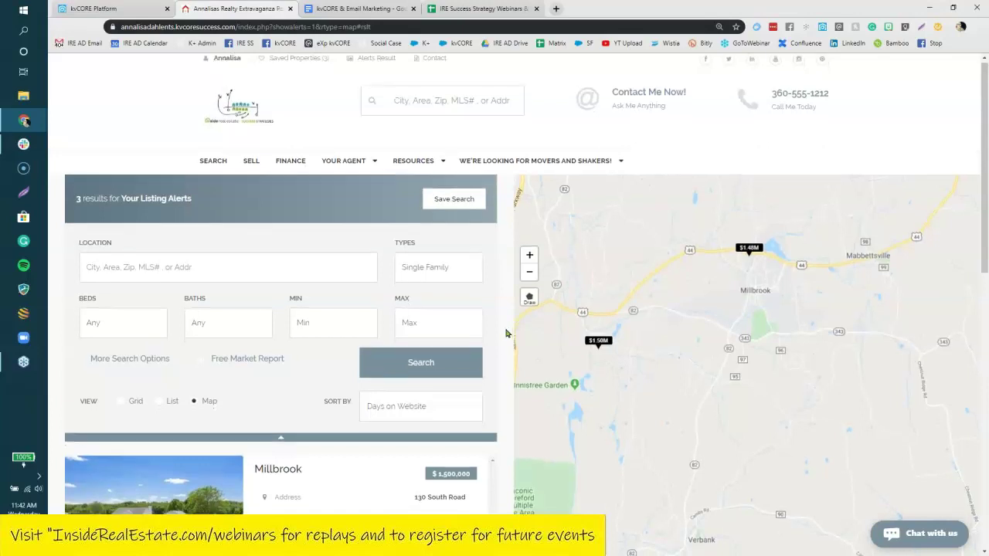
{"action": "scroll", "coordinate": [509, 331], "scroll_direction": "down", "scroll_amount": 2}
{"action": "scroll", "coordinate": [504, 333], "scroll_direction": "down", "scroll_amount": 1}
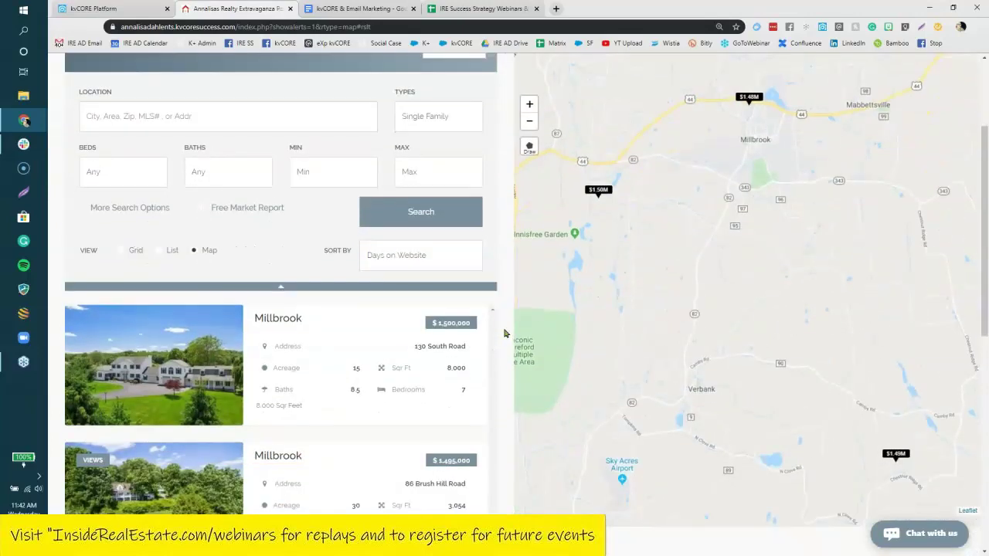
{"action": "scroll", "coordinate": [503, 333], "scroll_direction": "up", "scroll_amount": 1}
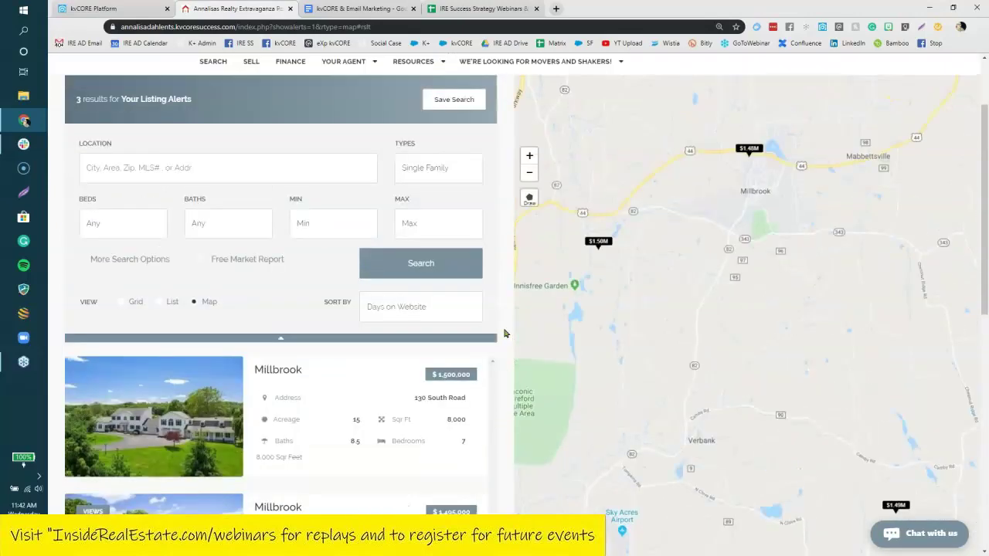
{"action": "scroll", "coordinate": [331, 159], "scroll_direction": "up", "scroll_amount": 2}
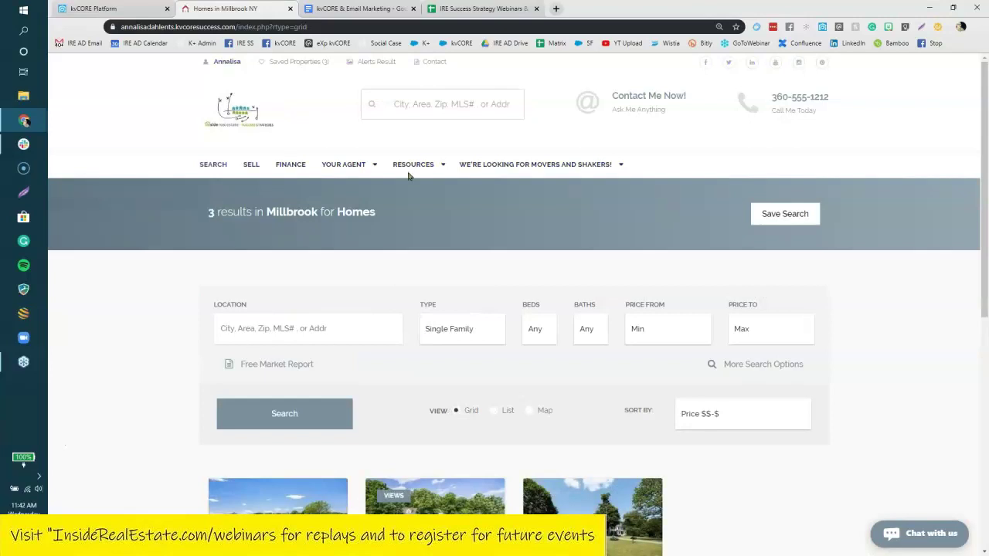
{"action": "left_click", "coordinate": [328, 327]}
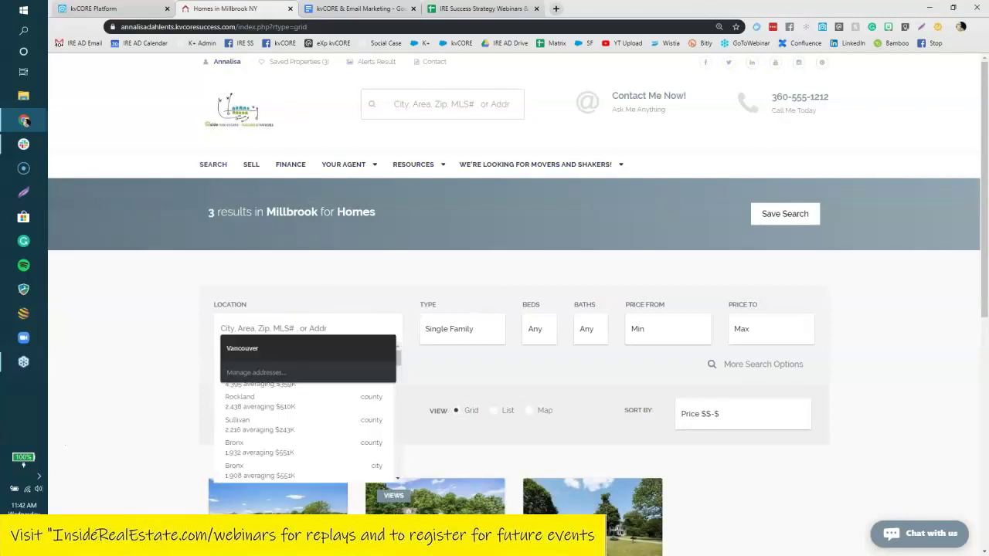
Search for single-family homes in Warwick, returning 140 results on the map.
{"action": "type", "text": "warwick"}
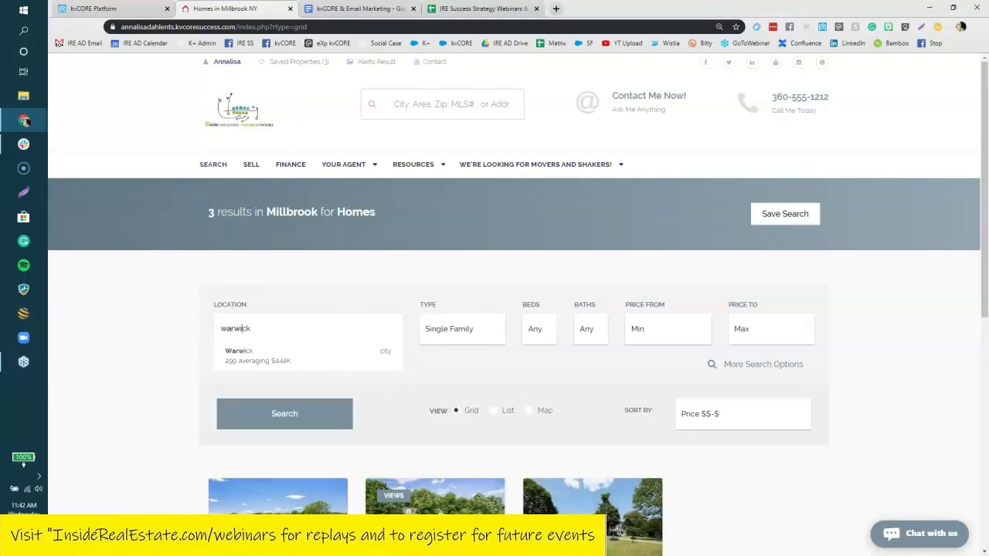
{"action": "left_click", "coordinate": [316, 354]}
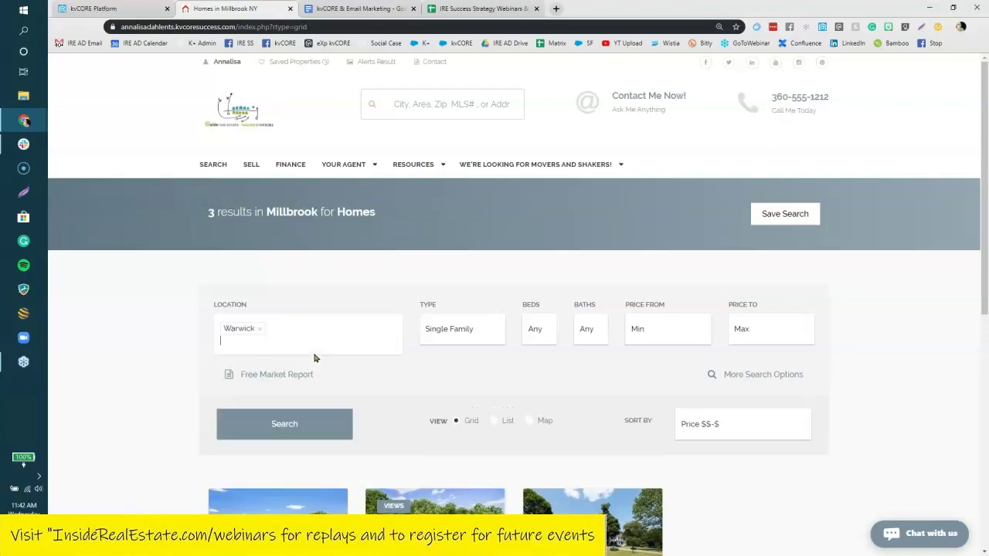
{"action": "left_click", "coordinate": [284, 423]}
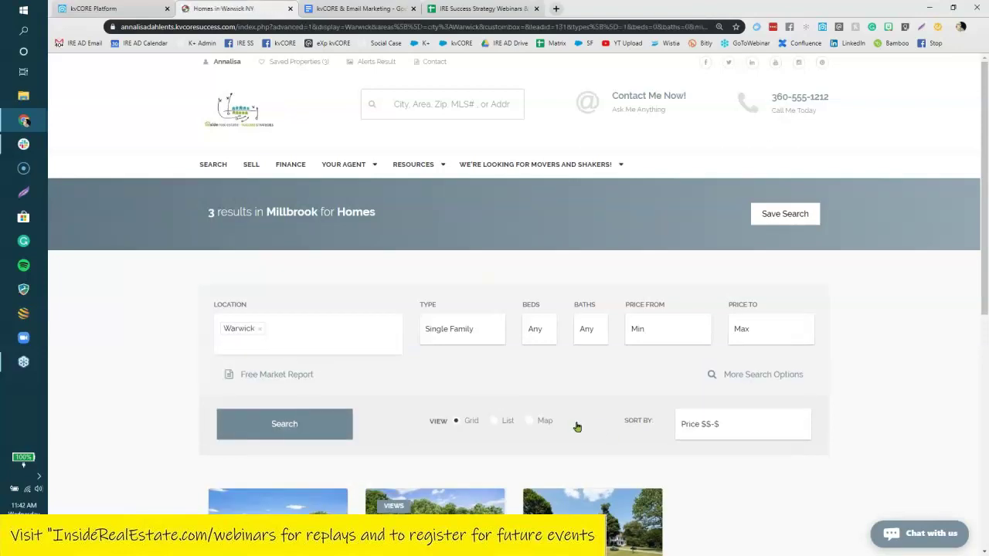
{"action": "scroll", "coordinate": [520, 249], "scroll_direction": "up", "scroll_amount": 5}
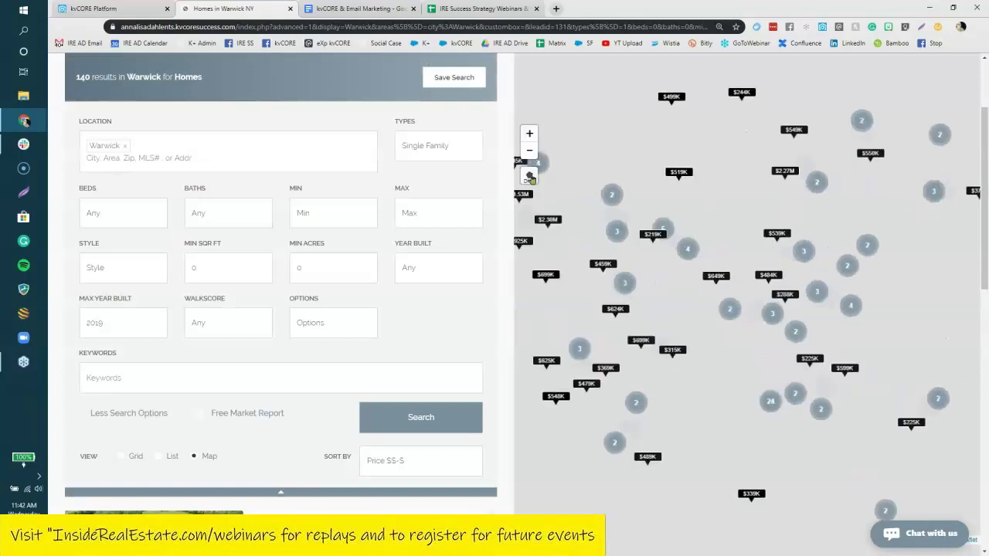
{"action": "left_click", "coordinate": [529, 176]}
{"action": "left_click", "coordinate": [567, 192]}
{"action": "left_click", "coordinate": [591, 440]}
{"action": "left_click", "coordinate": [804, 421]}
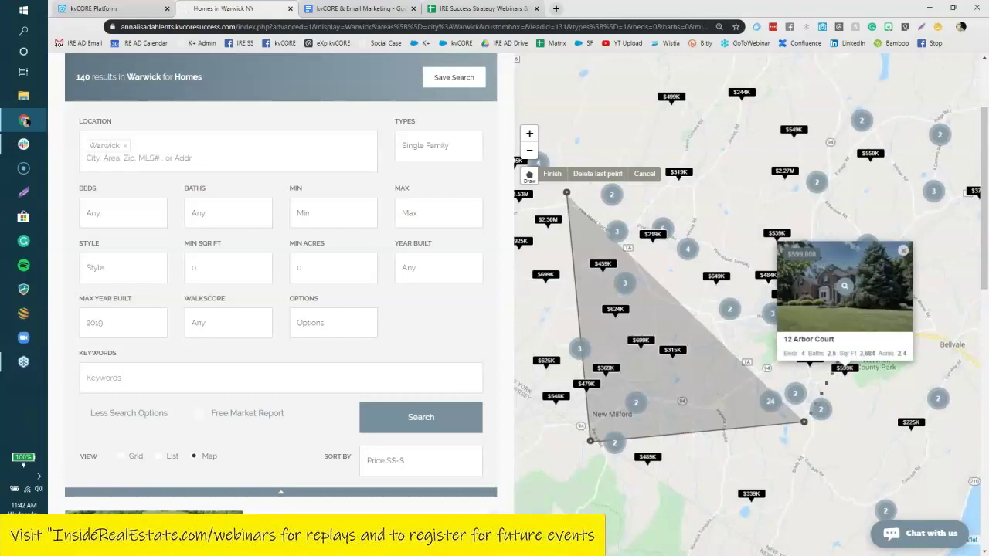
{"action": "left_click", "coordinate": [857, 157]}
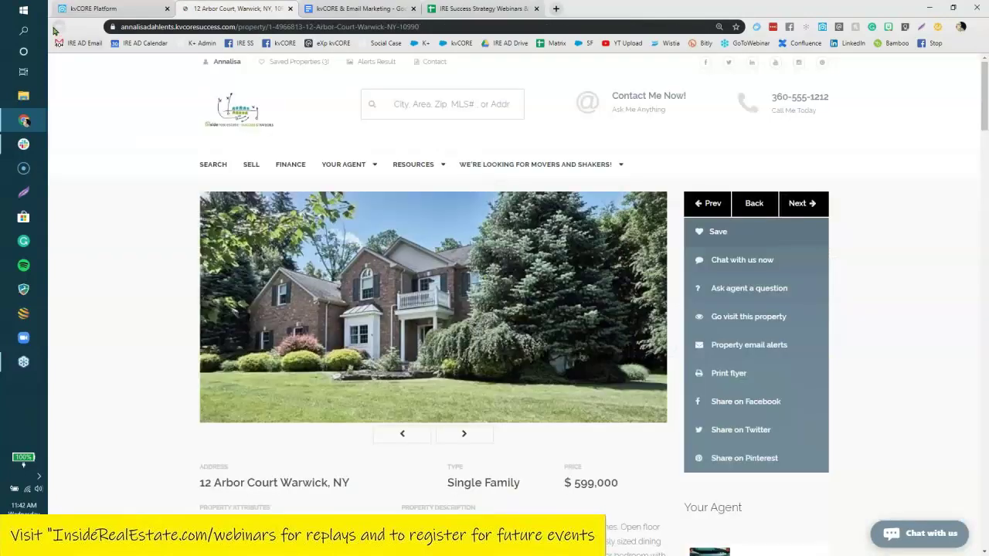
{"action": "left_click", "coordinate": [58, 27]}
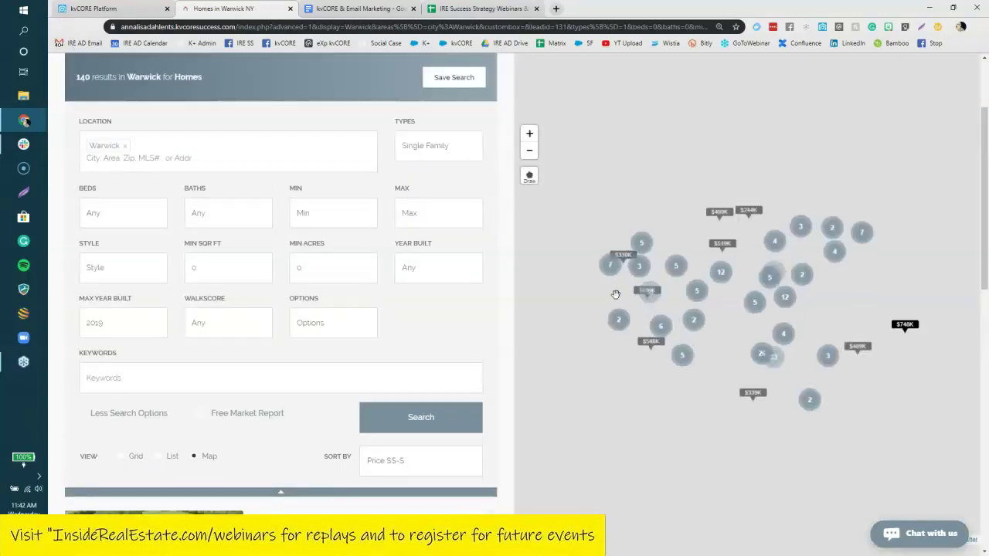
Draw a triangular area near Greenwood Lake, finish it, and apply it to the Warwick search.
{"action": "left_click", "coordinate": [529, 176]}
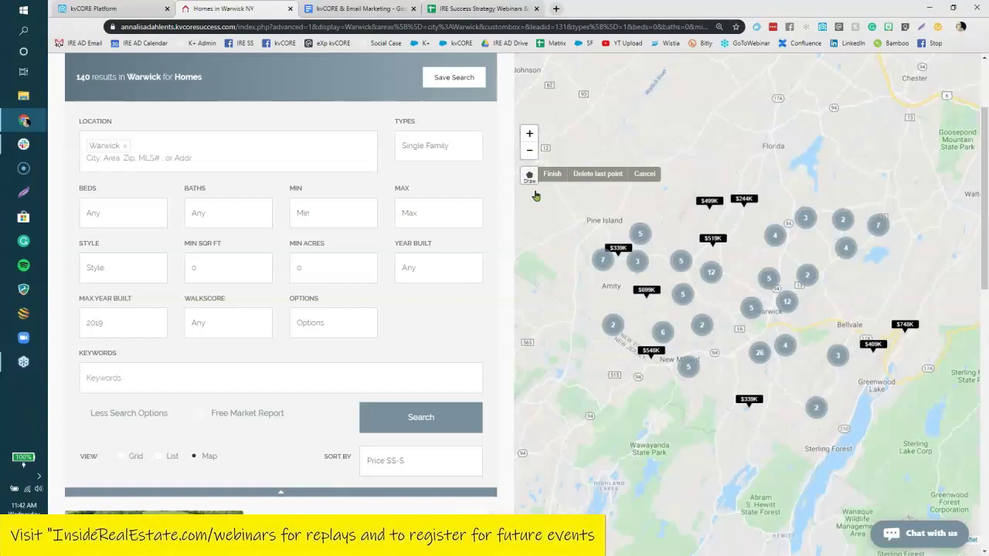
{"action": "left_click", "coordinate": [545, 225]}
{"action": "left_click", "coordinate": [597, 435]}
{"action": "left_click", "coordinate": [874, 430]}
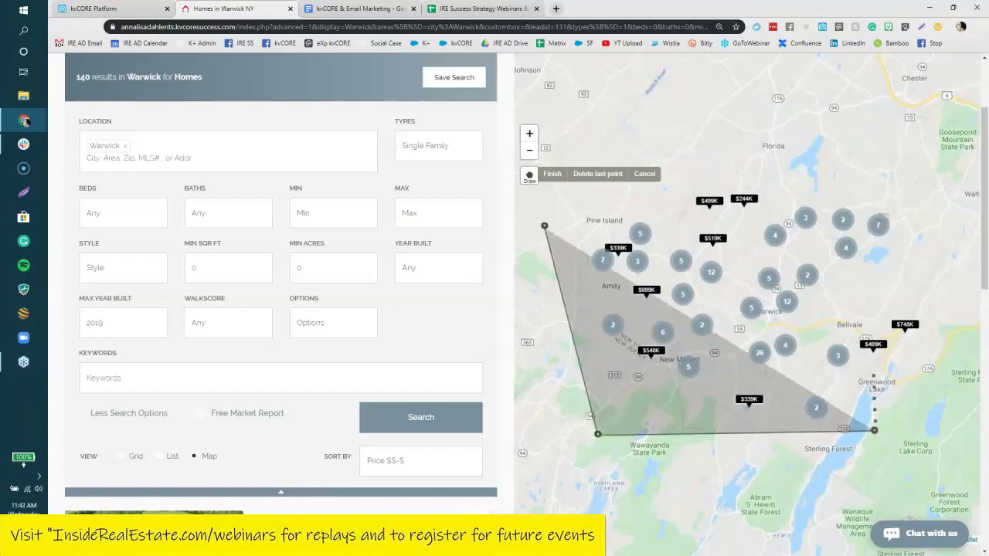
{"action": "mouse_move", "coordinate": [881, 348]}
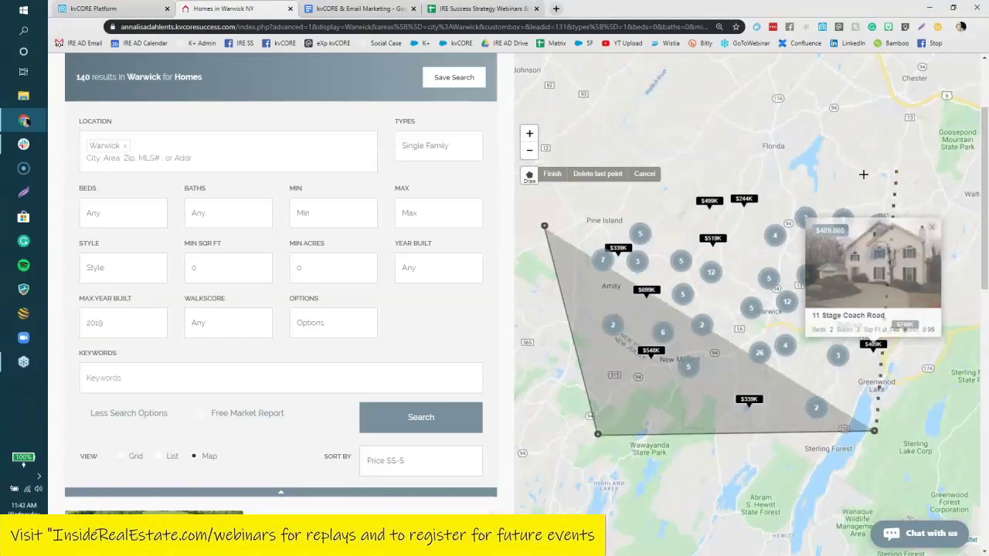
{"action": "left_click", "coordinate": [542, 224]}
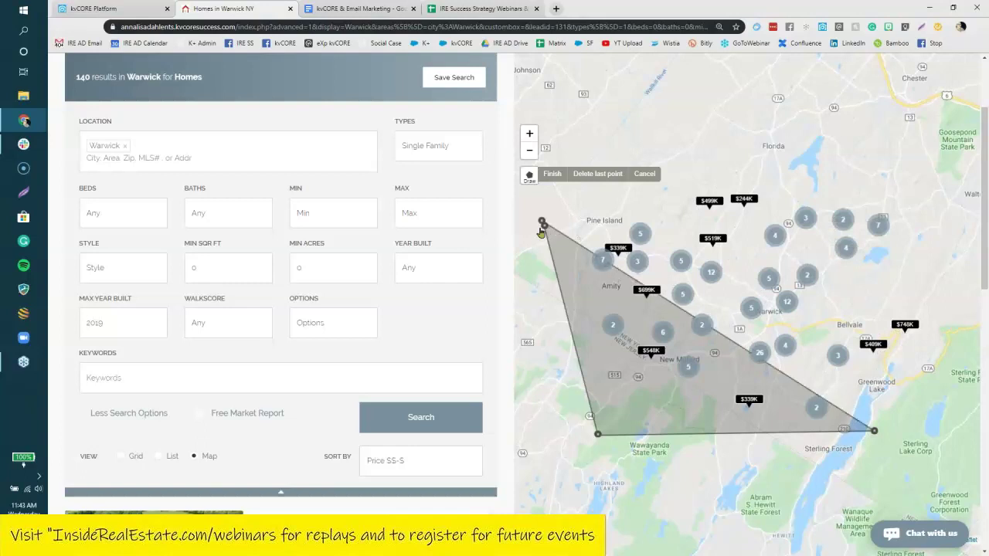
{"action": "left_click", "coordinate": [543, 225]}
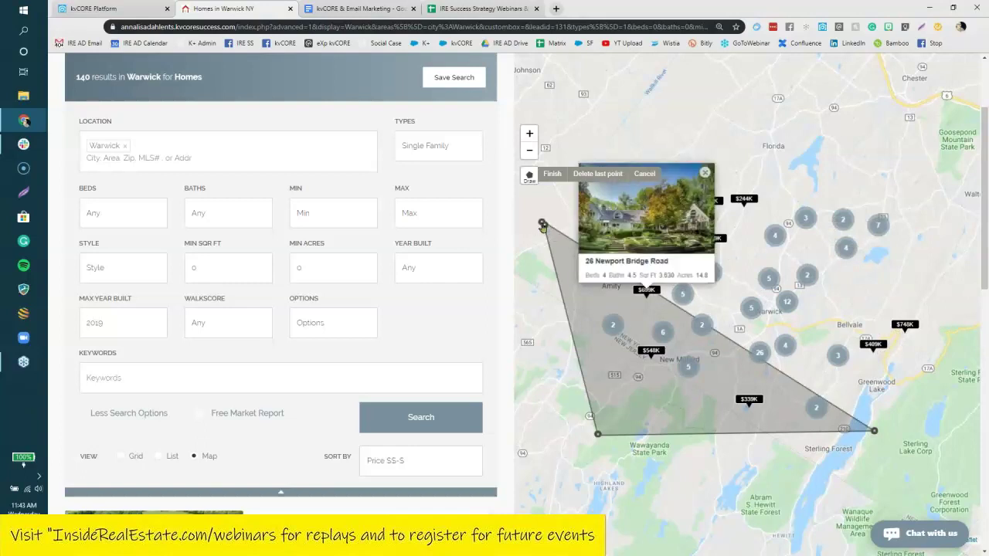
{"action": "left_click", "coordinate": [543, 225]}
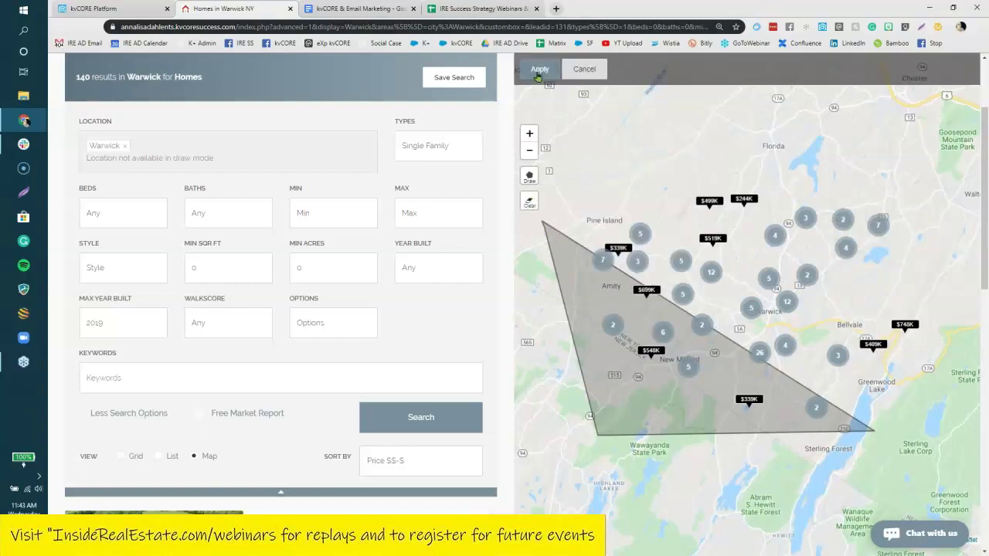
{"action": "left_click", "coordinate": [539, 70]}
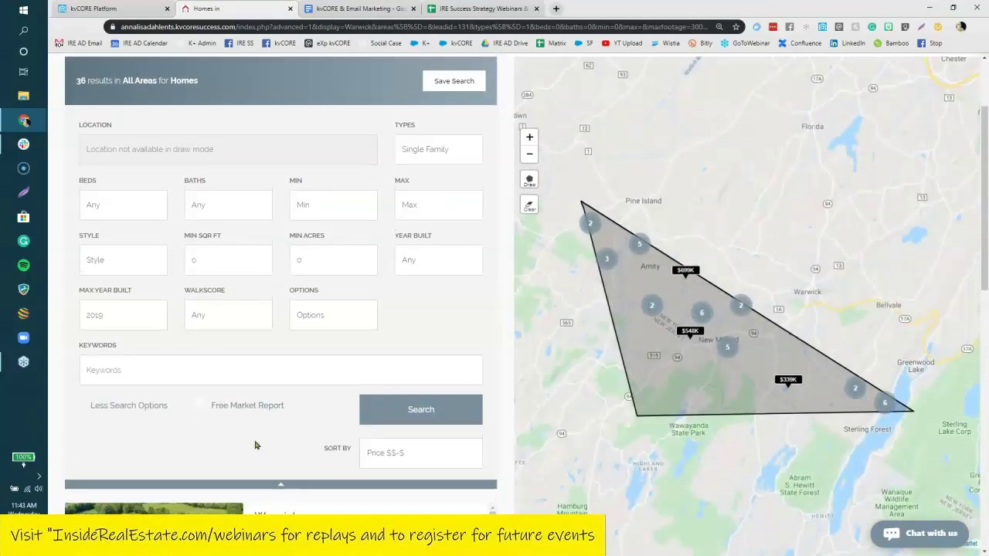
Scroll through the 36 listings inside the drawn area.
{"action": "scroll", "coordinate": [256, 445], "scroll_direction": "up", "scroll_amount": 1}
{"action": "scroll", "coordinate": [256, 445], "scroll_direction": "down", "scroll_amount": 1}
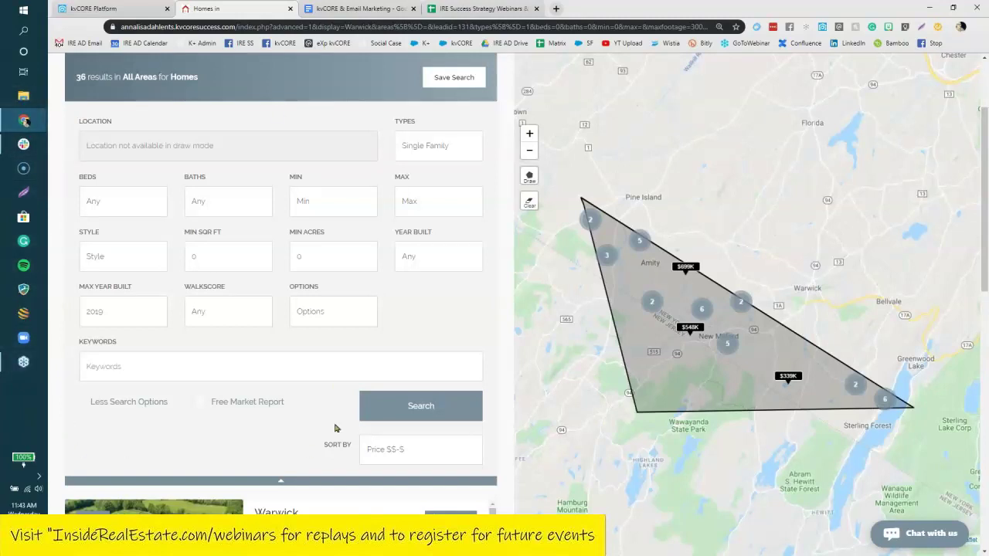
{"action": "scroll", "coordinate": [335, 428], "scroll_direction": "down", "scroll_amount": 10}
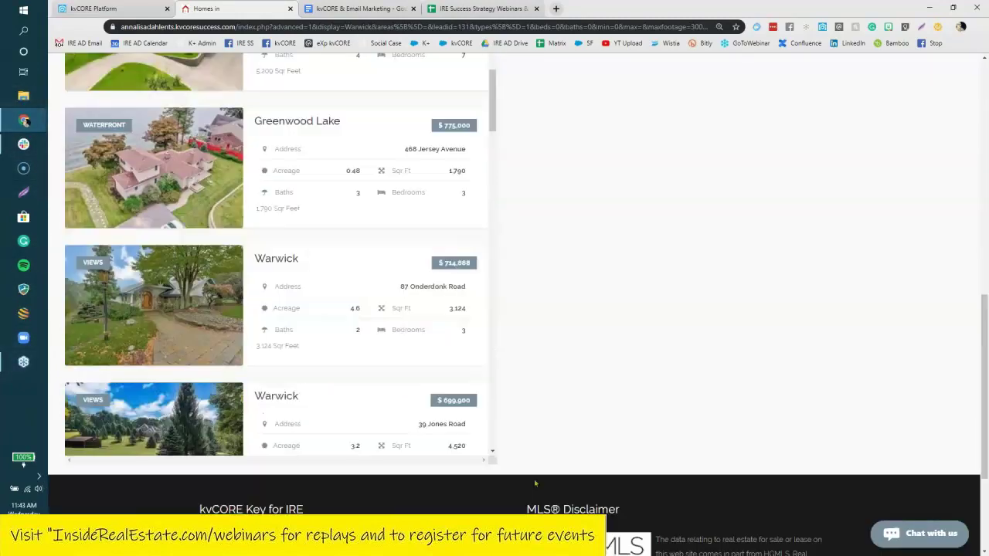
{"action": "scroll", "coordinate": [528, 462], "scroll_direction": "up", "scroll_amount": 3}
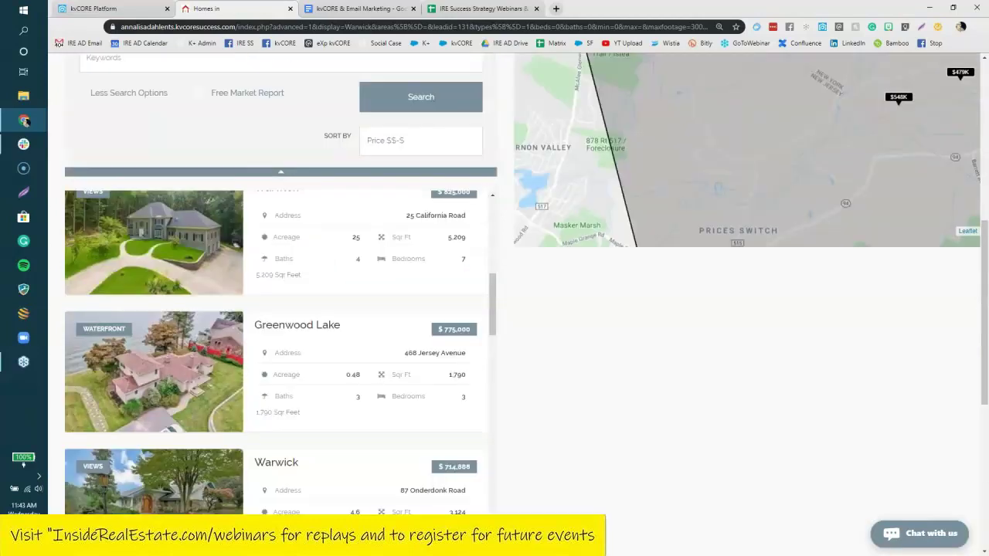
{"action": "scroll", "coordinate": [216, 347], "scroll_direction": "up", "scroll_amount": 5}
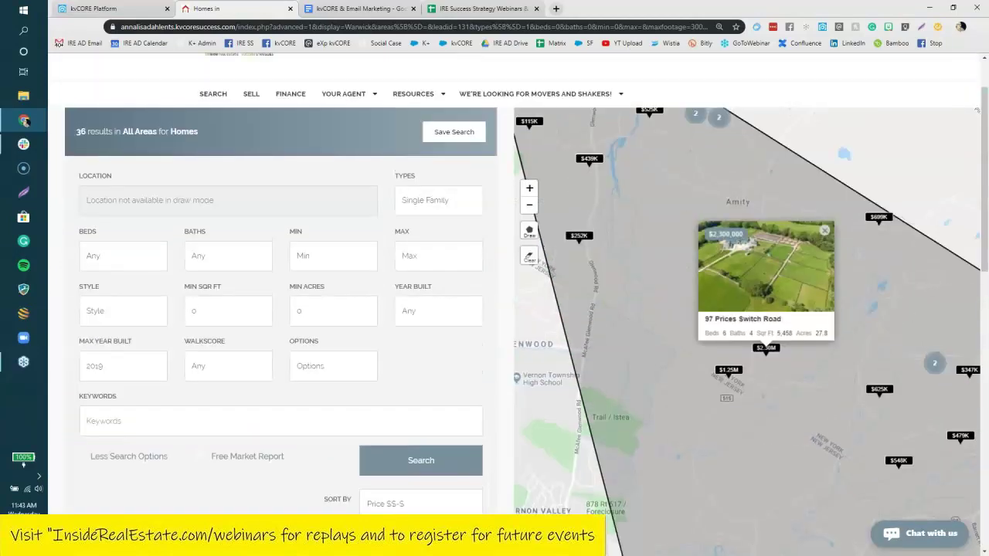
{"action": "scroll", "coordinate": [223, 351], "scroll_direction": "up", "scroll_amount": 1}
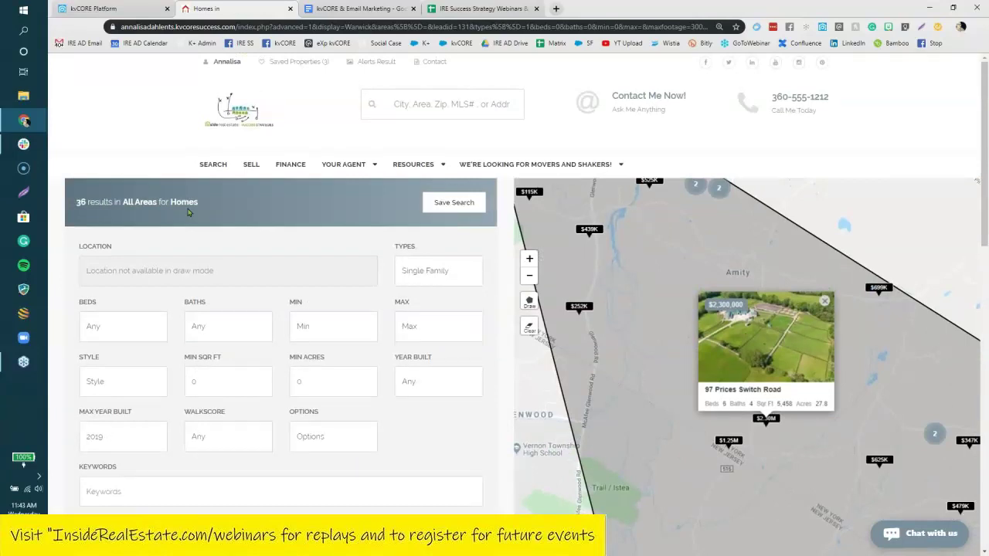
Select the Scheduled Mass Email section in the kvCORE & Email Marketing notes, then return to kvCORE Platform.
{"action": "left_click", "coordinate": [81, 9]}
{"action": "left_click", "coordinate": [359, 9]}
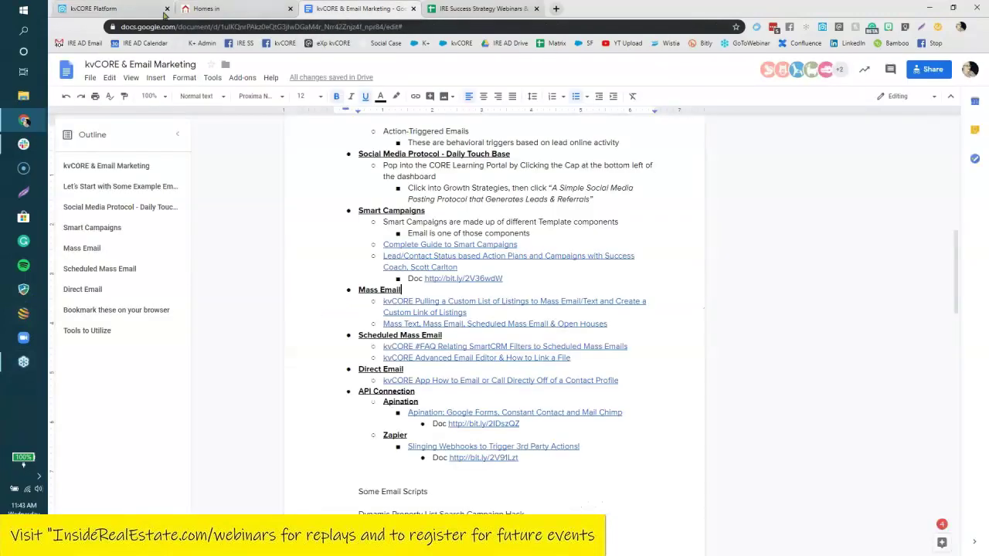
{"action": "left_click_drag", "start_coordinate": [591, 362], "coordinate": [338, 328]}
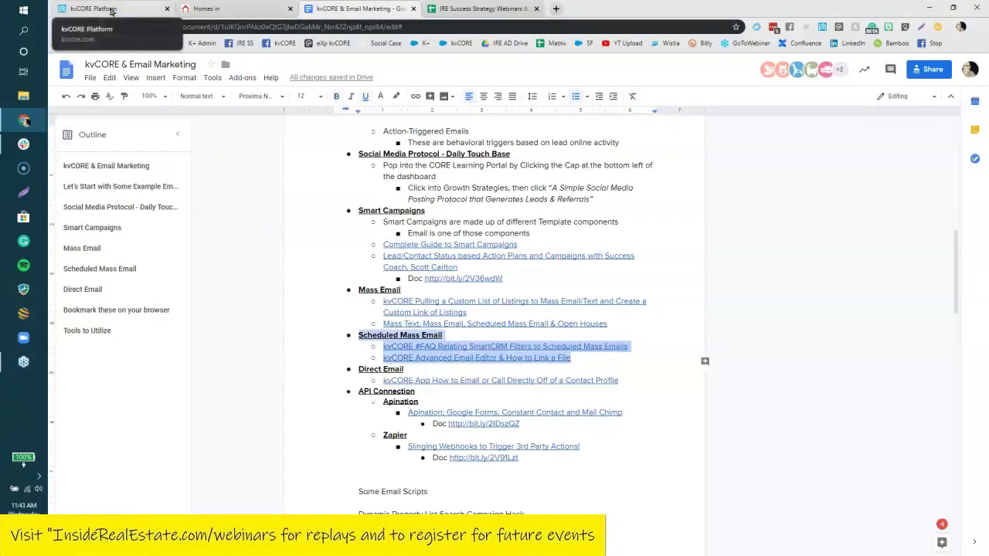
{"action": "left_click", "coordinate": [93, 9]}
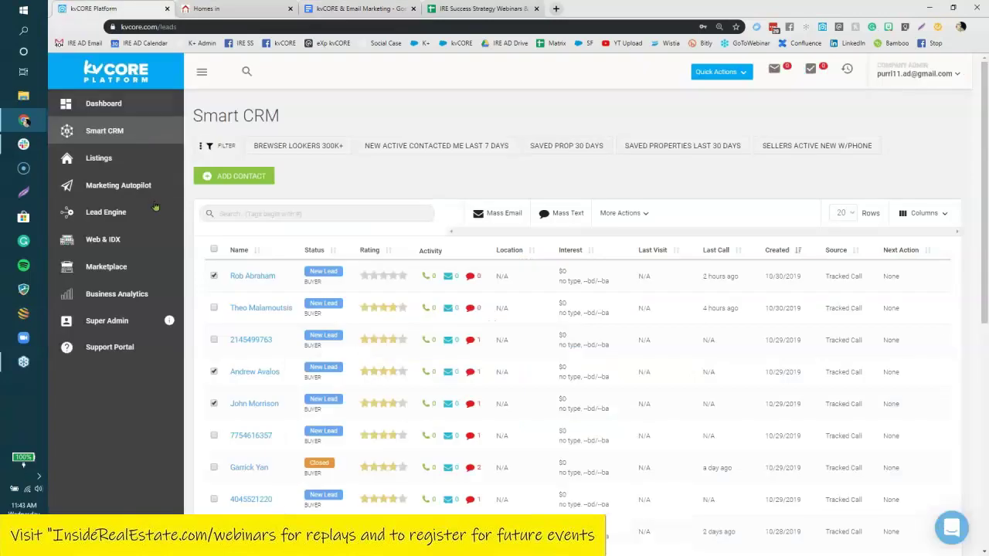
Go from Marketing Autopilot to the Scheduled Mass Emails list of three #creditrepair emails.
{"action": "left_click", "coordinate": [104, 186]}
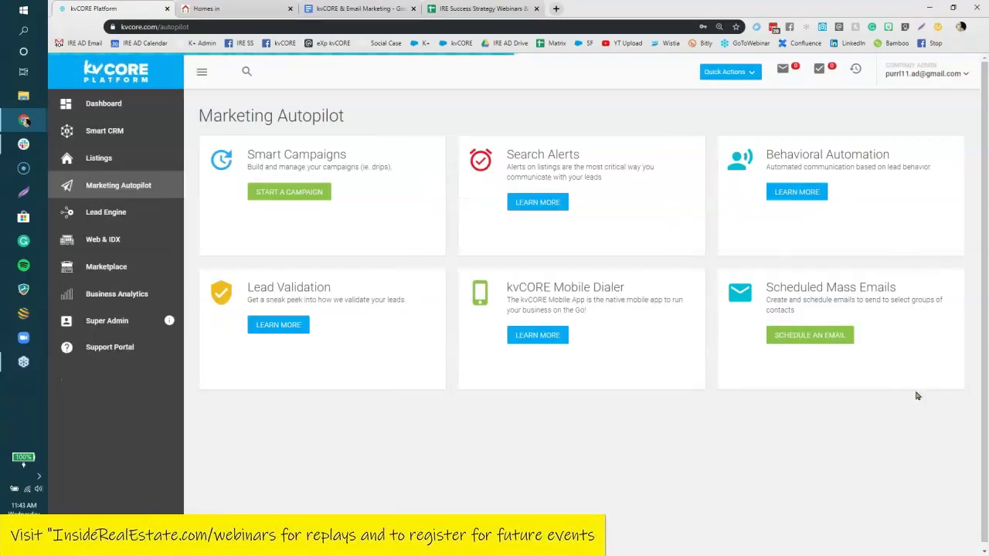
{"action": "left_click", "coordinate": [809, 337]}
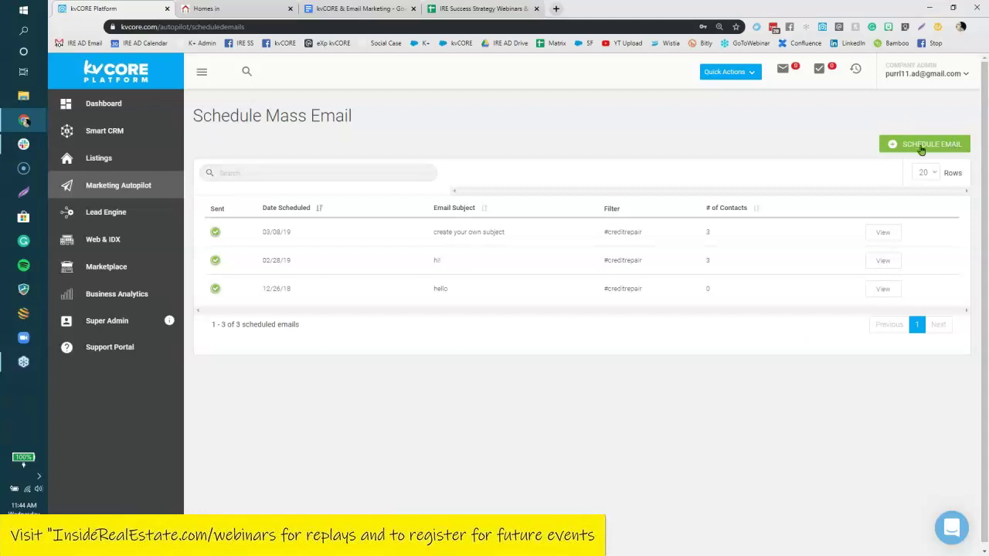
Highlight the 03/08/19 send date and #creditrepair filters, then begin a new scheduled email.
{"action": "left_click_drag", "start_coordinate": [289, 232], "coordinate": [262, 232]}
{"action": "left_click_drag", "start_coordinate": [601, 232], "coordinate": [642, 232]}
{"action": "left_click_drag", "start_coordinate": [647, 267], "coordinate": [652, 297]}
{"action": "left_click", "coordinate": [896, 148]}
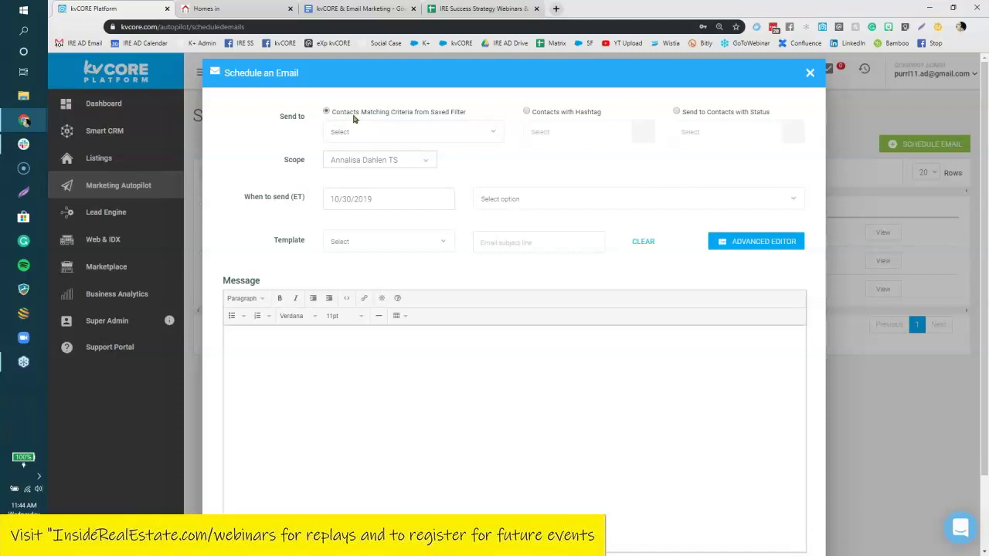
Search the saved filter list for 'sea' and close it without choosing a filter.
{"action": "left_click", "coordinate": [447, 134]}
{"action": "type", "text": "sea"}
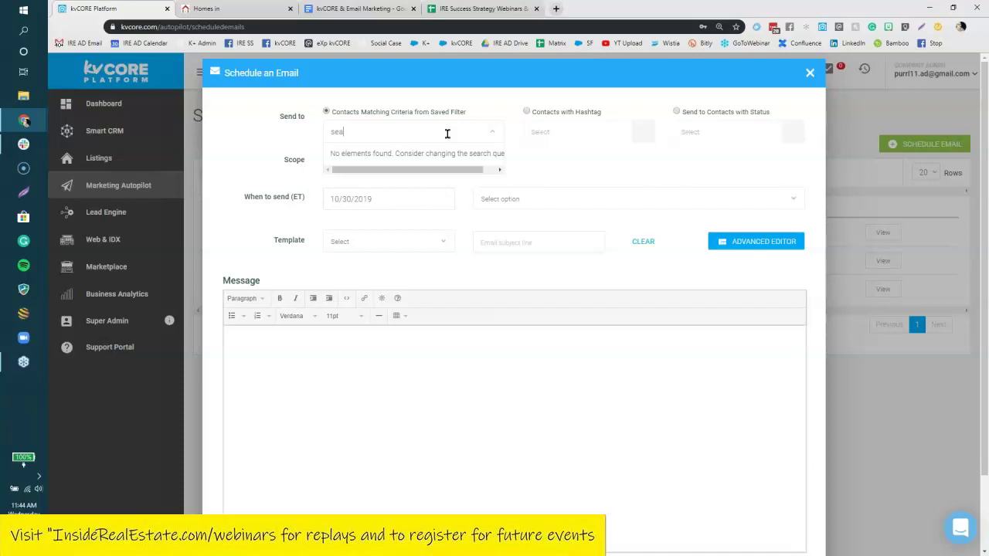
{"action": "key", "text": "BackSpace"}
{"action": "key", "text": "BackSpace"}
{"action": "key", "text": "BackSpace"}
{"action": "type", "text": "sea"}
{"action": "key", "text": "BackSpace"}
{"action": "key", "text": "BackSpace"}
{"action": "key", "text": "BackSpace"}
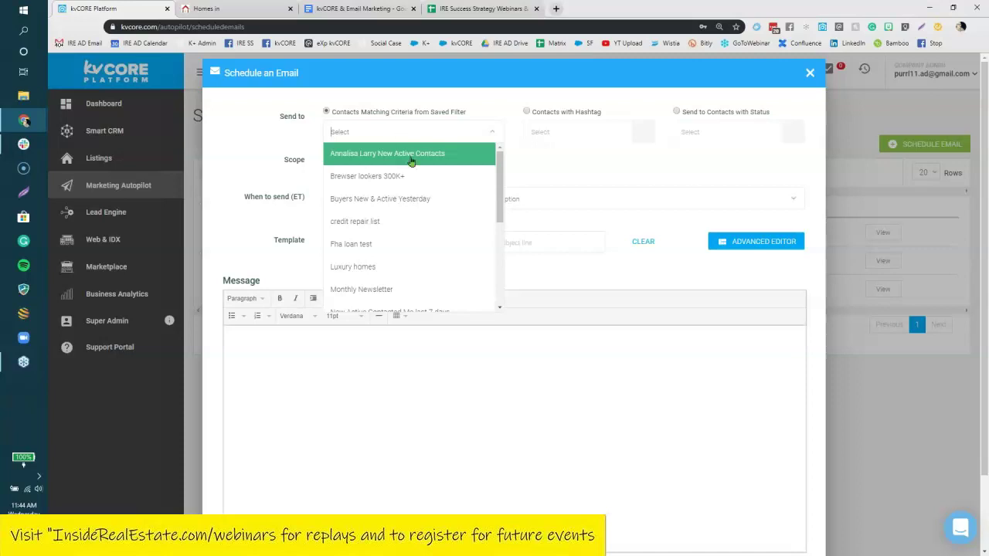
{"action": "scroll", "coordinate": [426, 275], "scroll_direction": "down", "scroll_amount": 3}
{"action": "scroll", "coordinate": [428, 276], "scroll_direction": "down", "scroll_amount": 5}
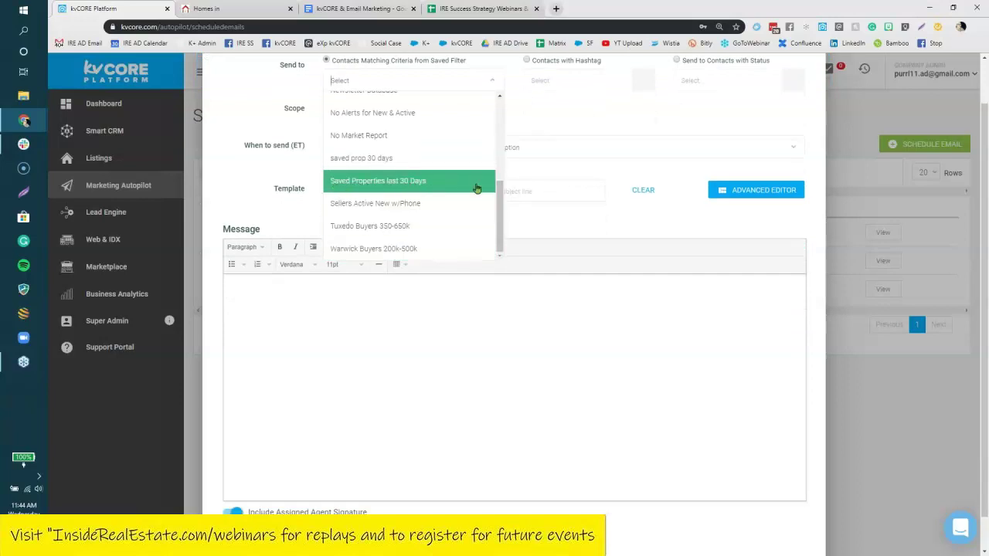
{"action": "left_click", "coordinate": [683, 213]}
{"action": "scroll", "coordinate": [541, 124], "scroll_direction": "up", "scroll_amount": 1}
Switch recipients to a hashtag, search 'sea', and close the hashtag list unchosen.
{"action": "left_click", "coordinate": [532, 113]}
{"action": "left_click", "coordinate": [540, 133]}
{"action": "type", "text": "sea"}
{"action": "key", "text": "BackSpace"}
{"action": "key", "text": "BackSpace"}
{"action": "key", "text": "BackSpace"}
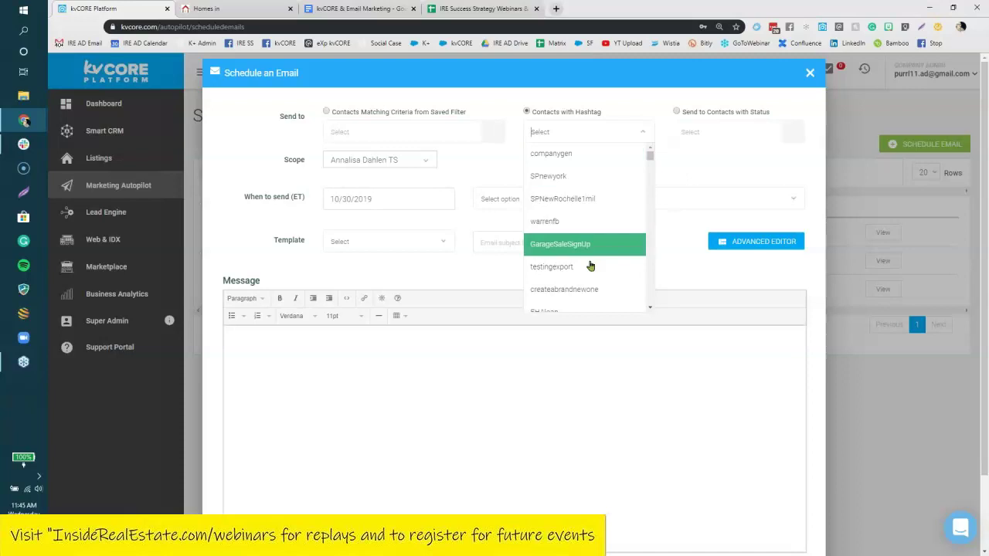
{"action": "left_click", "coordinate": [706, 136]}
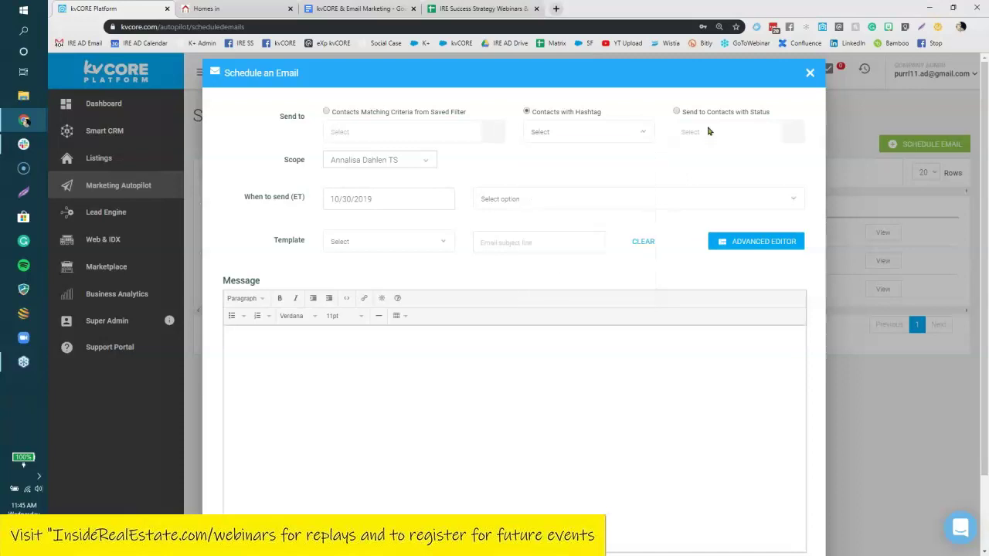
Target contacts by status, dismiss the status list, and bring up the scope options.
{"action": "left_click", "coordinate": [677, 112]}
{"action": "left_click", "coordinate": [720, 132]}
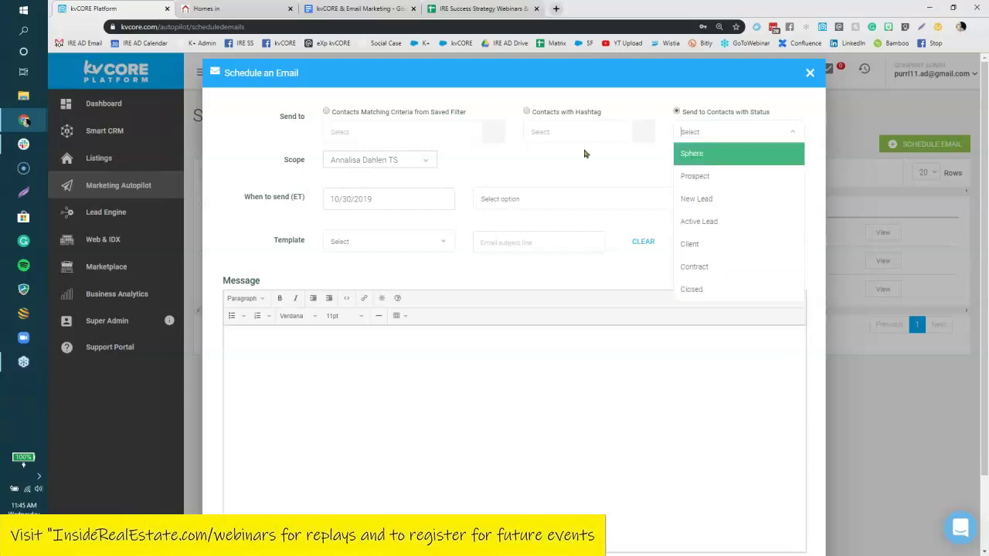
{"action": "left_click", "coordinate": [513, 159]}
{"action": "left_click", "coordinate": [411, 160]}
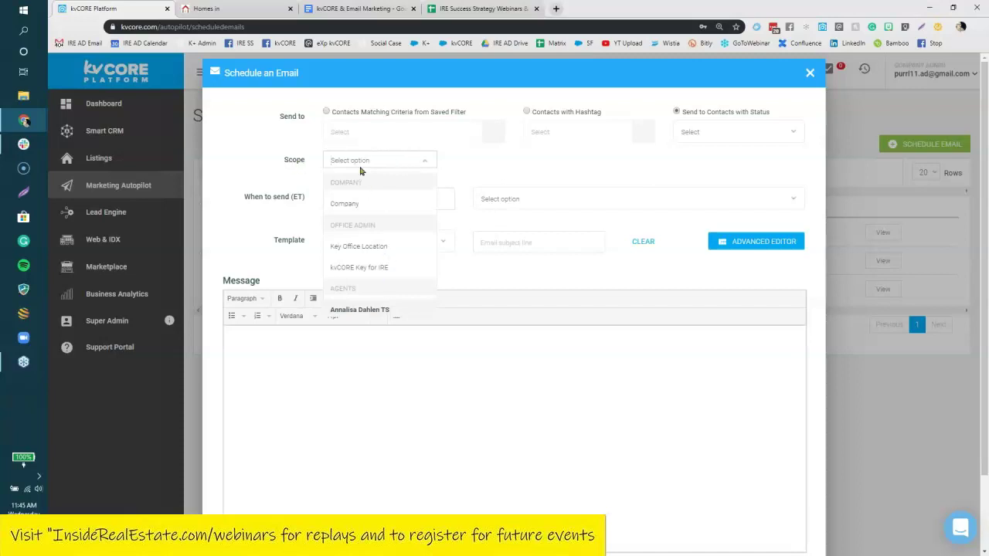
Keep the scope to the single agent and set the send time to 3:00 pm.
{"action": "scroll", "coordinate": [375, 261], "scroll_direction": "down", "scroll_amount": 1}
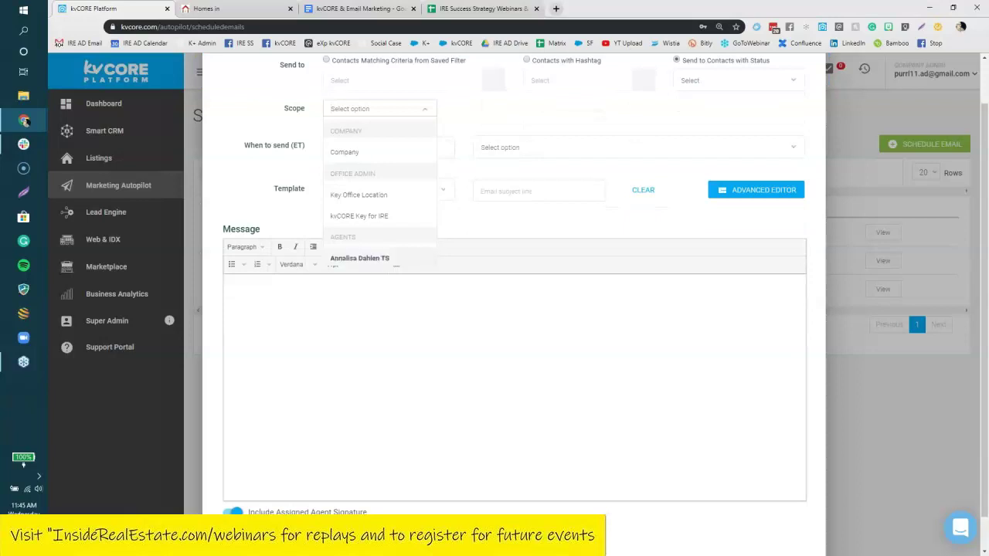
{"action": "left_click", "coordinate": [260, 181]}
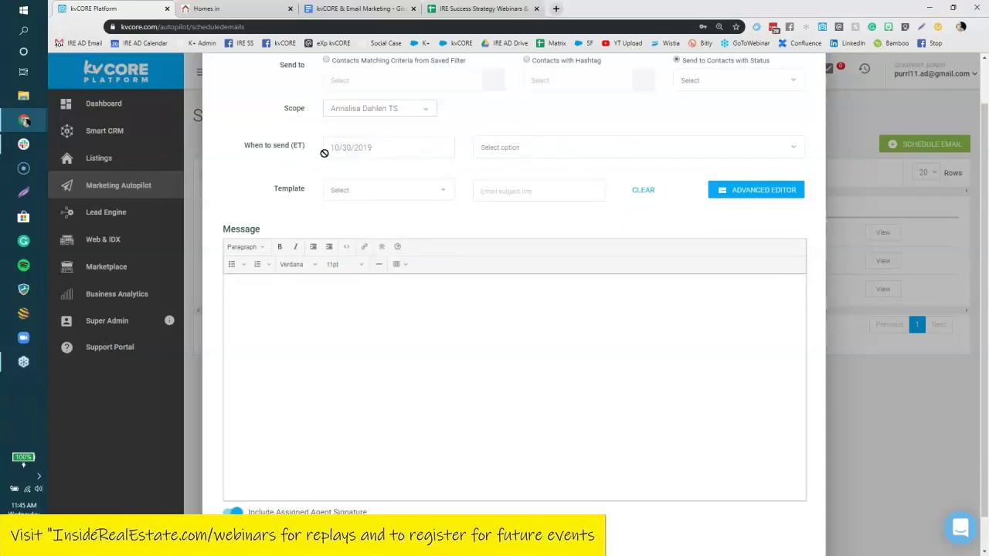
{"action": "left_click_drag", "start_coordinate": [313, 150], "coordinate": [286, 149]}
{"action": "left_click", "coordinate": [287, 151]}
{"action": "triple_click", "coordinate": [313, 152]}
{"action": "left_click", "coordinate": [312, 152]}
{"action": "left_click", "coordinate": [559, 144]}
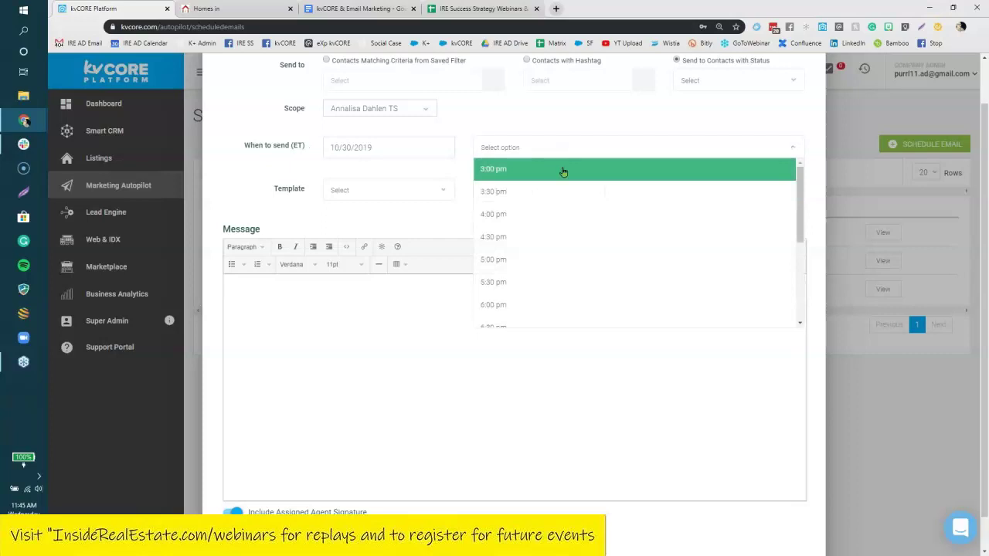
{"action": "left_click", "coordinate": [563, 170]}
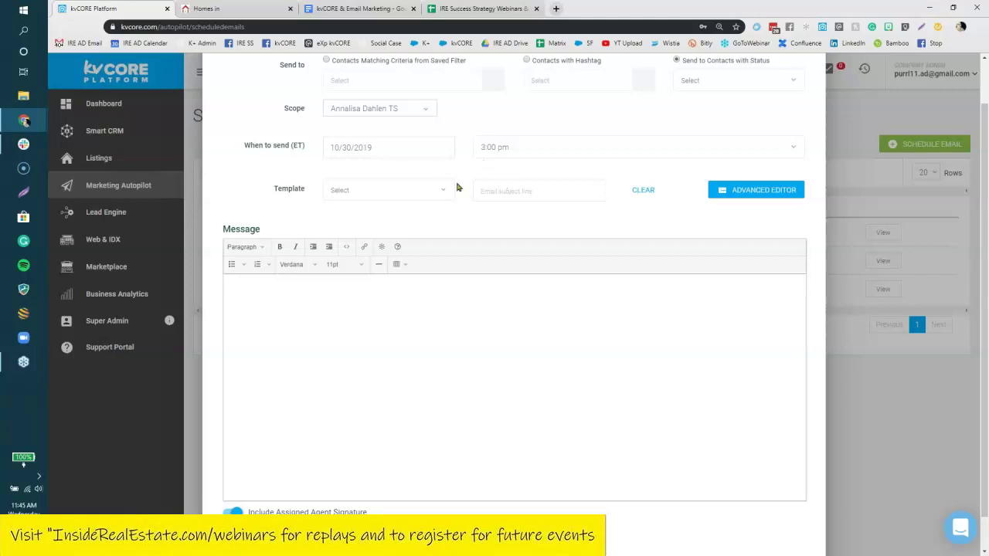
Load the New Construction Seattle Email template and switch to the drag-and-drop editor.
{"action": "left_click", "coordinate": [375, 191]}
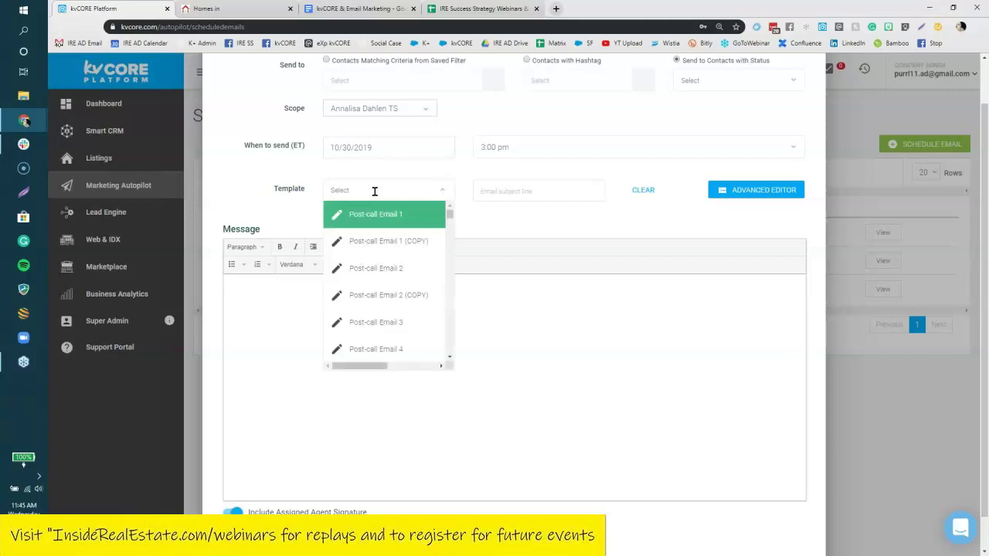
{"action": "type", "text": "seatt"}
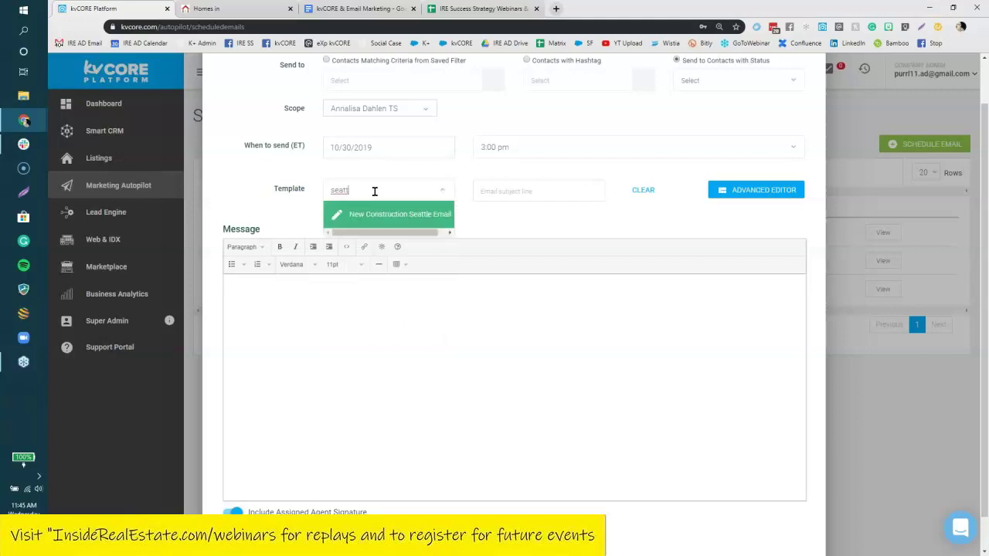
{"action": "left_click", "coordinate": [378, 214]}
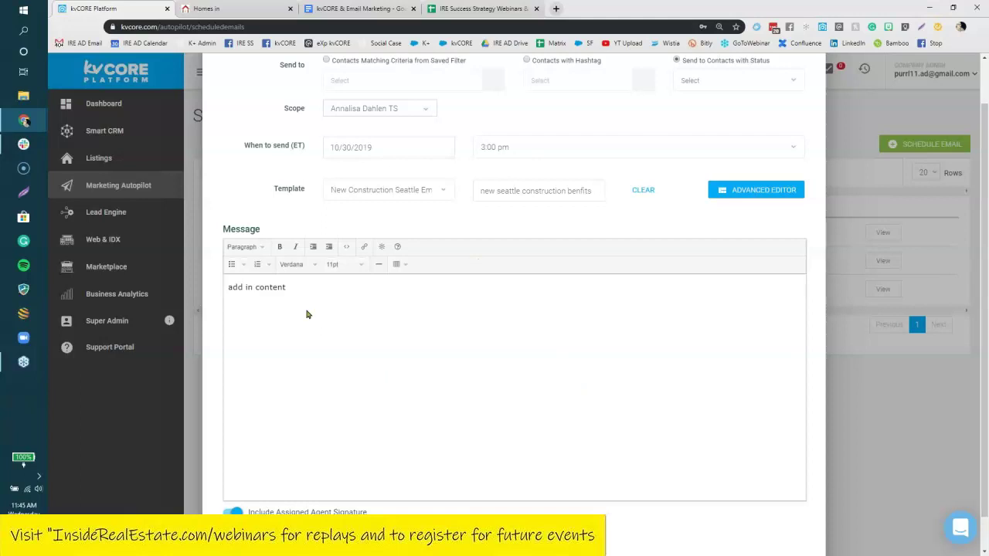
{"action": "left_click", "coordinate": [755, 189]}
{"action": "left_click", "coordinate": [468, 373]}
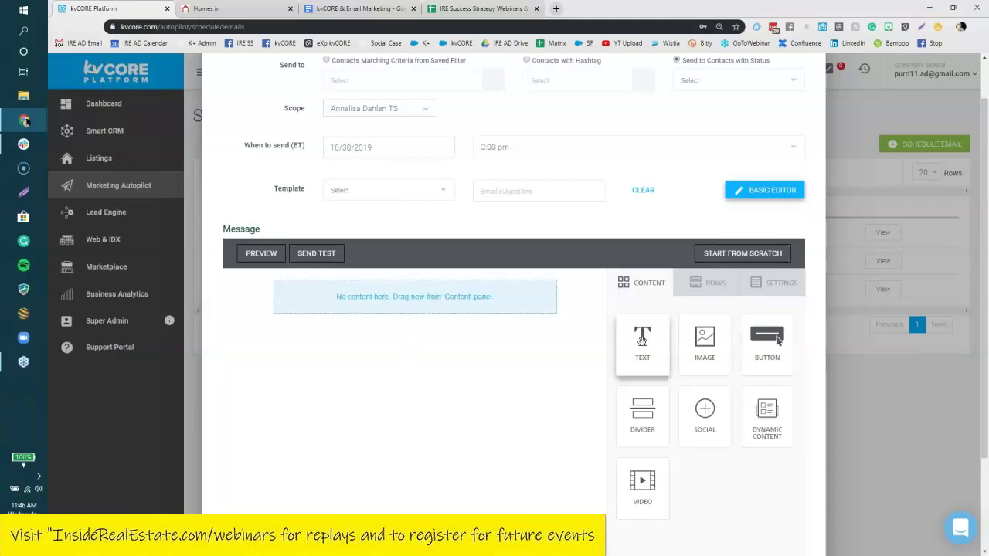
Add a text block and insert the Unsubscribe URL merge tag at its start.
{"action": "mouse_move", "coordinate": [651, 367]}
{"action": "left_mouse_down"}
{"action": "mouse_move", "coordinate": [546, 314]}
{"action": "mouse_move", "coordinate": [463, 293]}
{"action": "mouse_move", "coordinate": [507, 313]}
{"action": "left_mouse_up"}
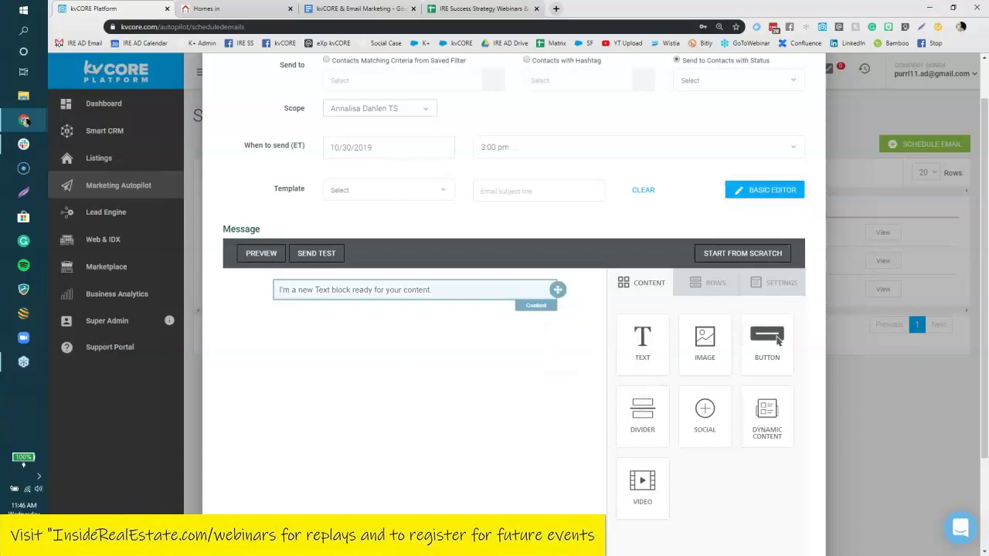
{"action": "left_click", "coordinate": [446, 291]}
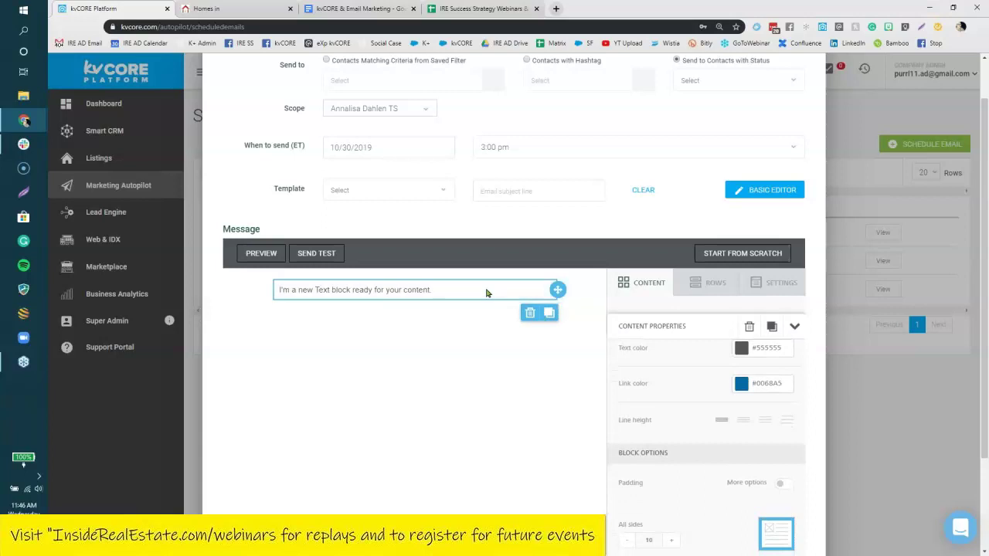
{"action": "left_click", "coordinate": [405, 286]}
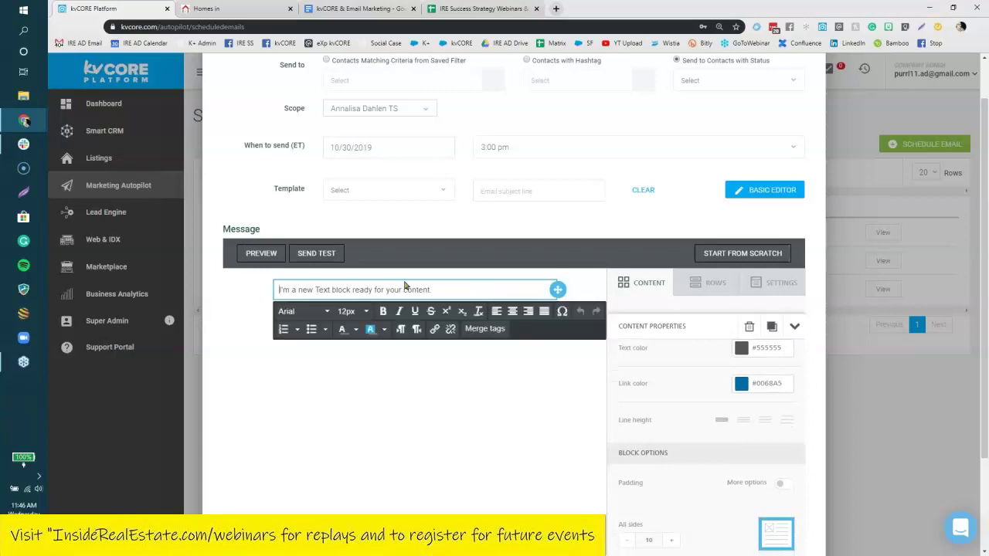
{"action": "left_click", "coordinate": [492, 331]}
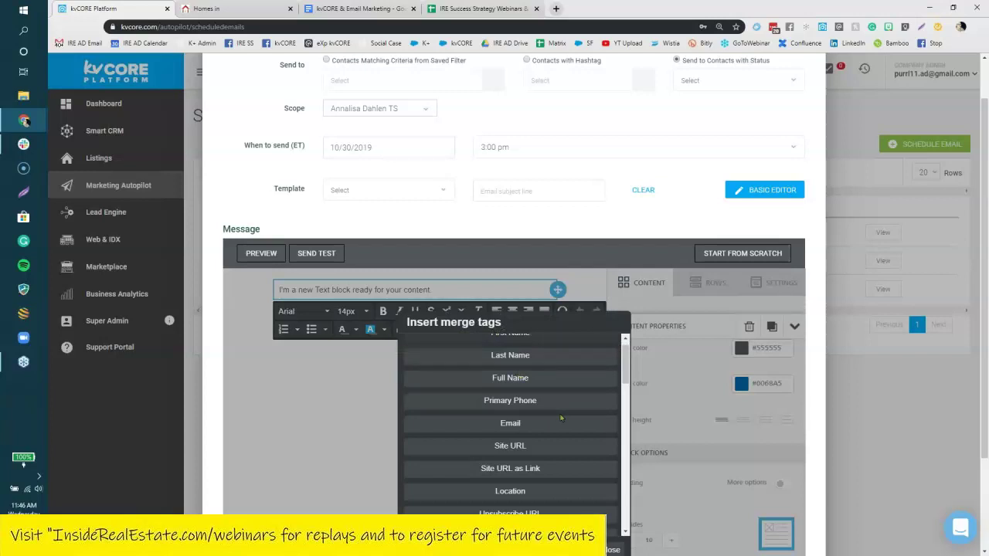
{"action": "scroll", "coordinate": [561, 418], "scroll_direction": "down", "scroll_amount": 2}
{"action": "left_click", "coordinate": [503, 461]}
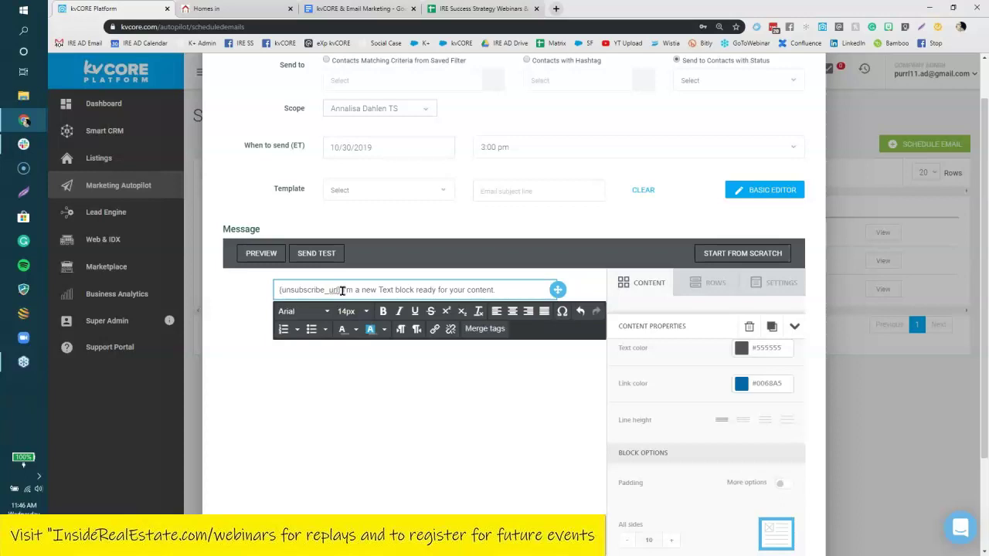
Select and copy the {unsubscribe_url} tag text.
{"action": "left_click_drag", "start_coordinate": [344, 290], "coordinate": [278, 290]}
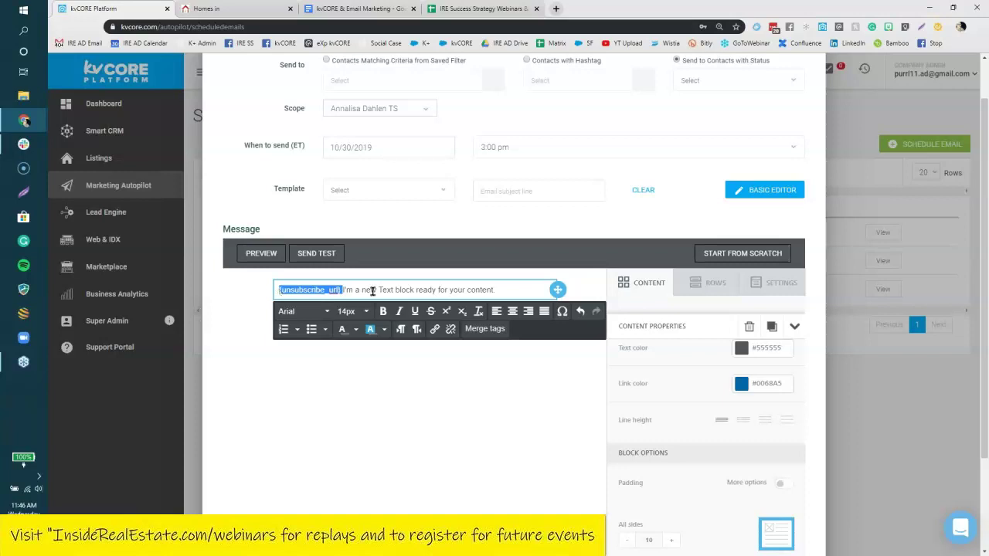
{"action": "right_click", "coordinate": [337, 291]}
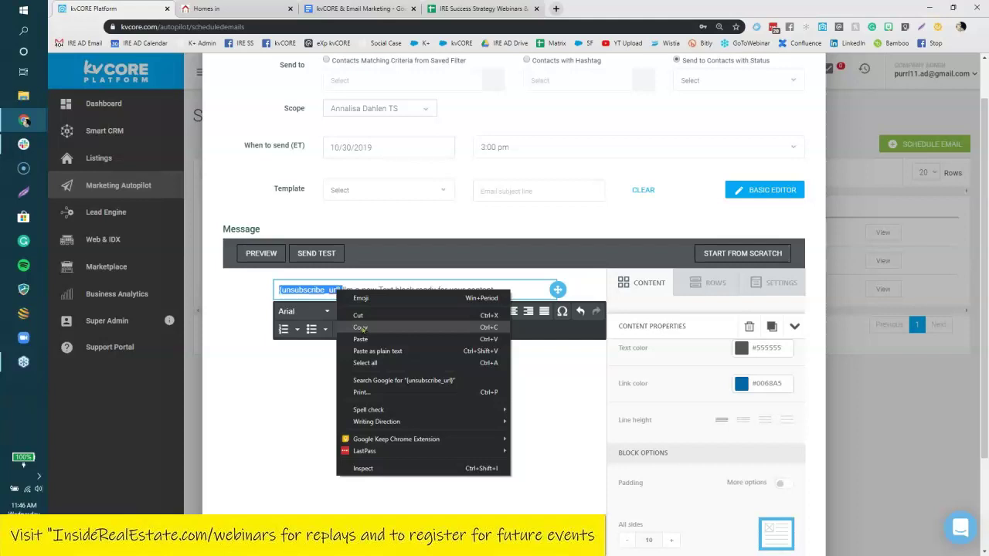
{"action": "left_click", "coordinate": [477, 325]}
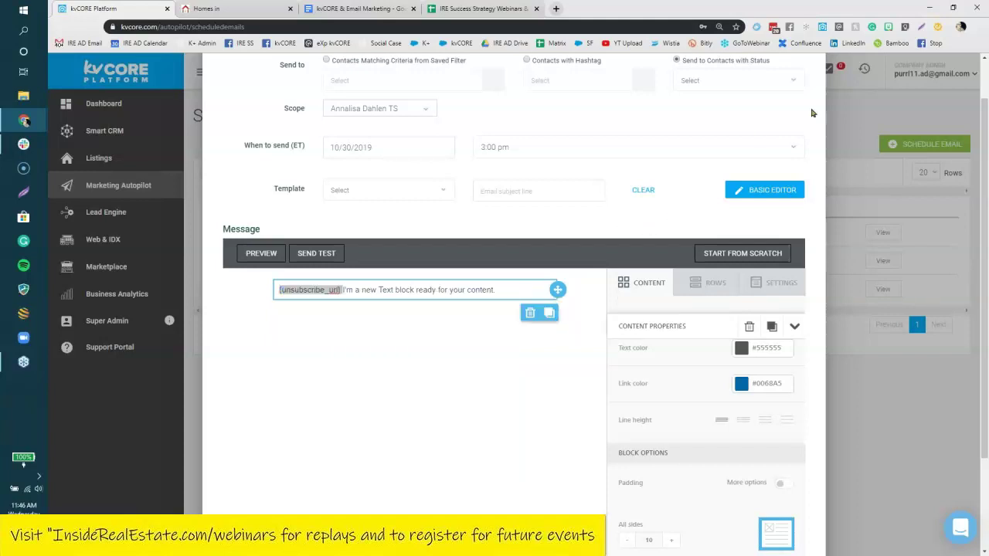
{"action": "scroll", "coordinate": [814, 116], "scroll_direction": "up", "scroll_amount": 1}
{"action": "scroll", "coordinate": [456, 244], "scroll_direction": "up", "scroll_amount": 1}
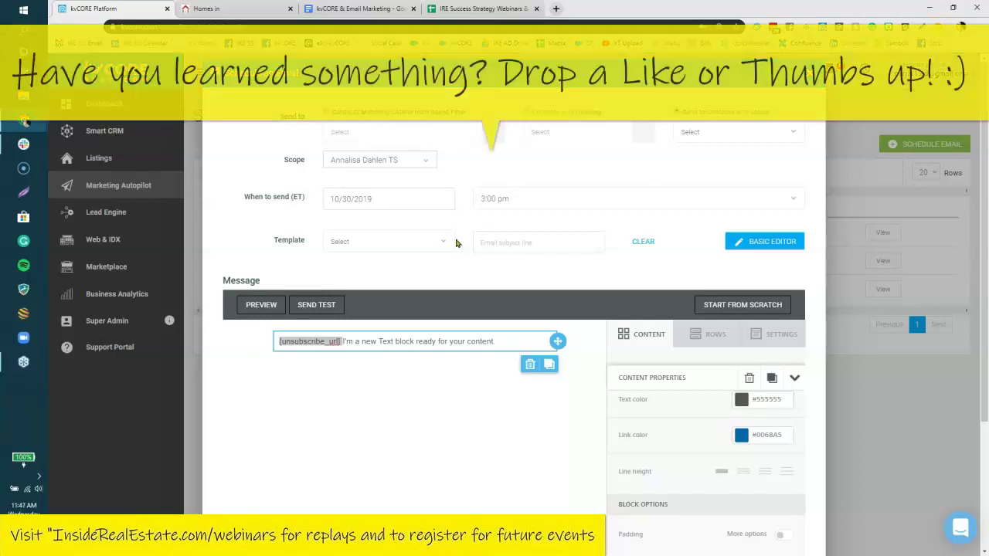
Discard the unsaved email, view the Lead Engine tools, and briefly check the webinar notes.
{"action": "key", "text": "Escape"}
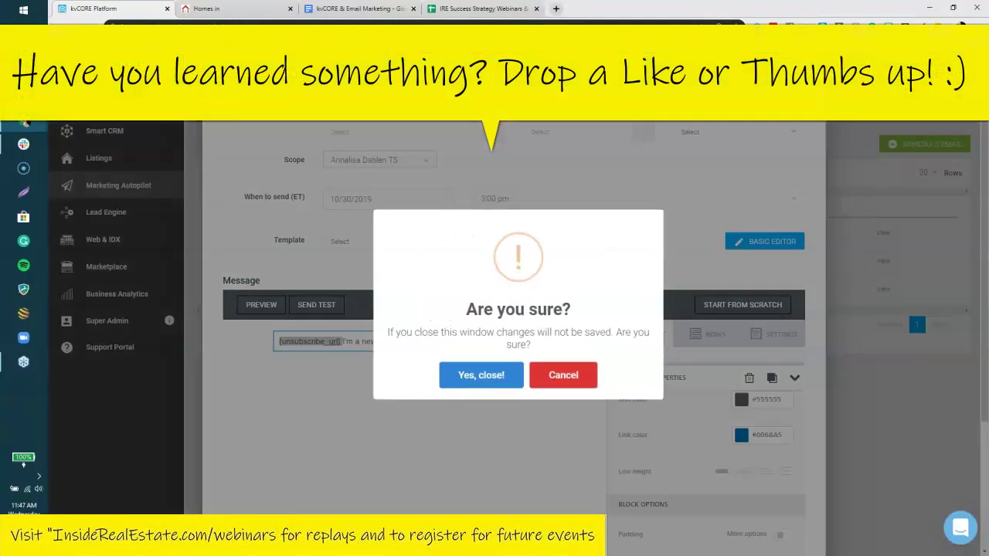
{"action": "left_click", "coordinate": [493, 377]}
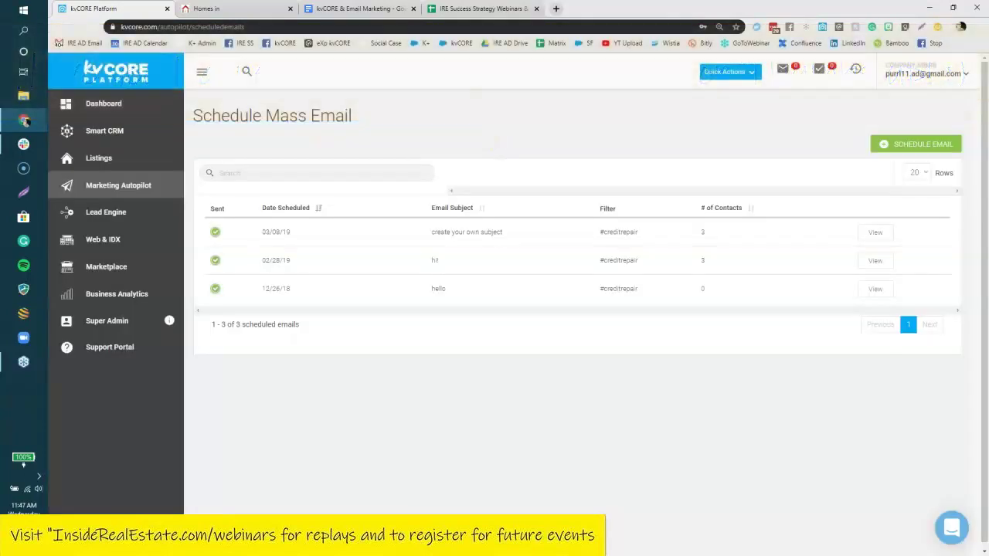
{"action": "left_click", "coordinate": [105, 214]}
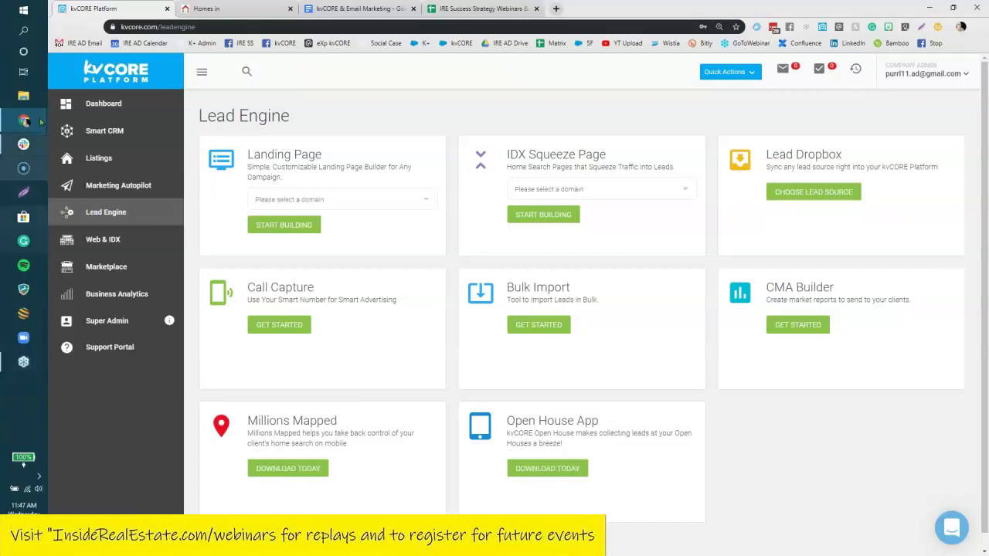
{"action": "left_click", "coordinate": [387, 9]}
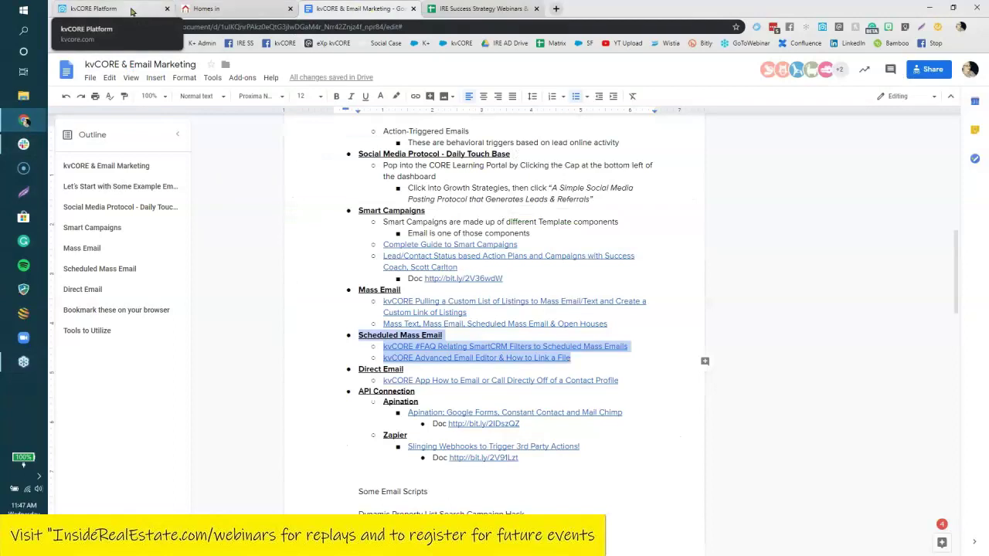
{"action": "left_click", "coordinate": [116, 9]}
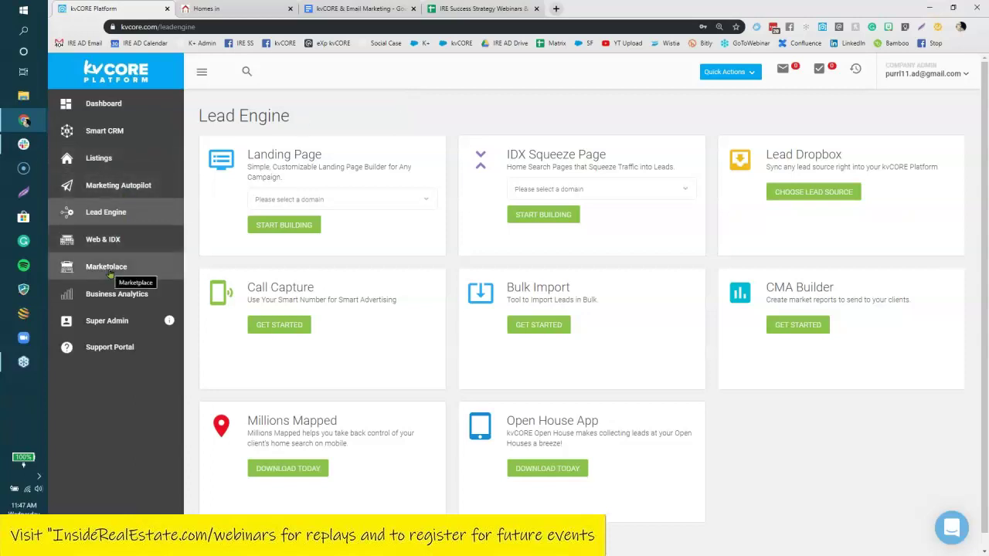
Start a new scheduled email from Marketing Autopilot, scoped to the single agent.
{"action": "left_click", "coordinate": [108, 188]}
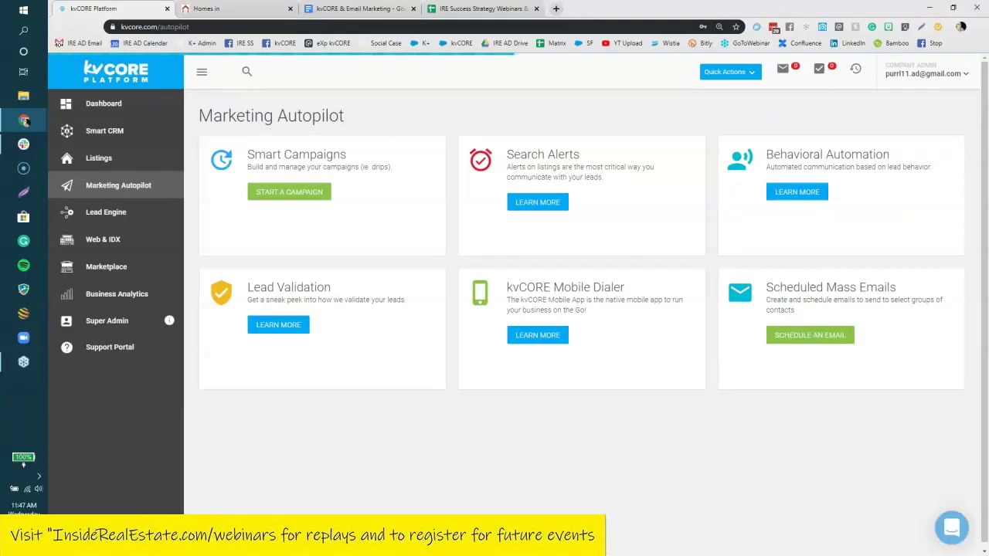
{"action": "left_click", "coordinate": [844, 337]}
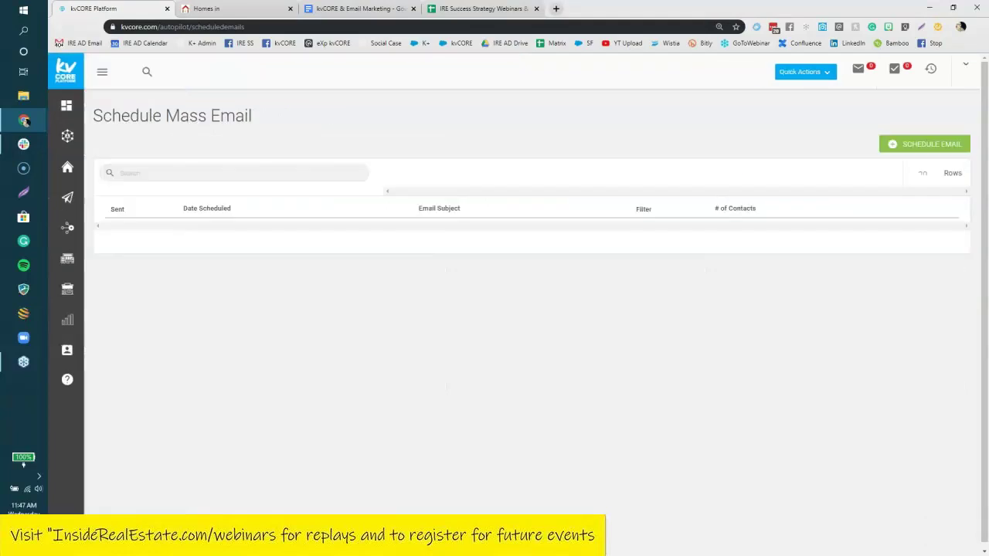
{"action": "left_click", "coordinate": [909, 147]}
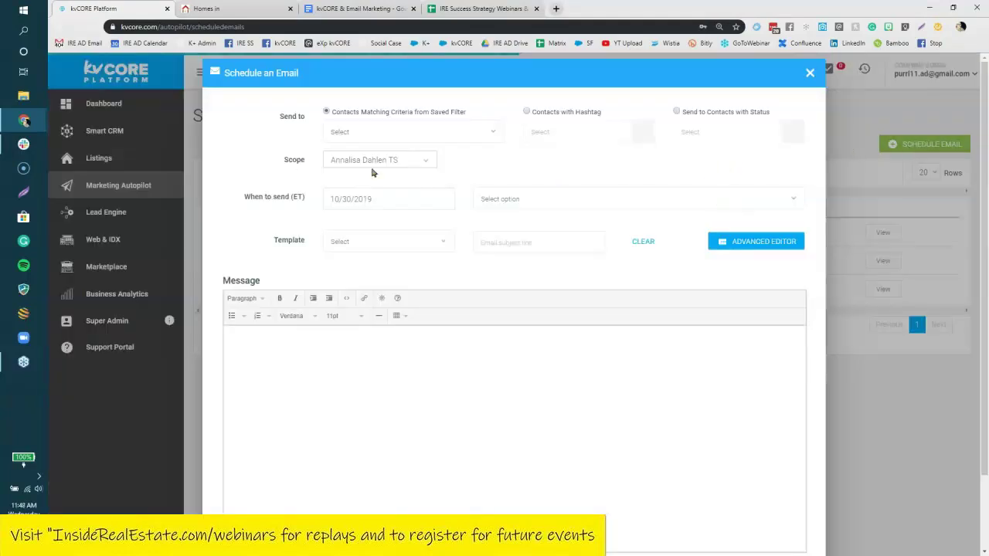
{"action": "left_click", "coordinate": [410, 160]}
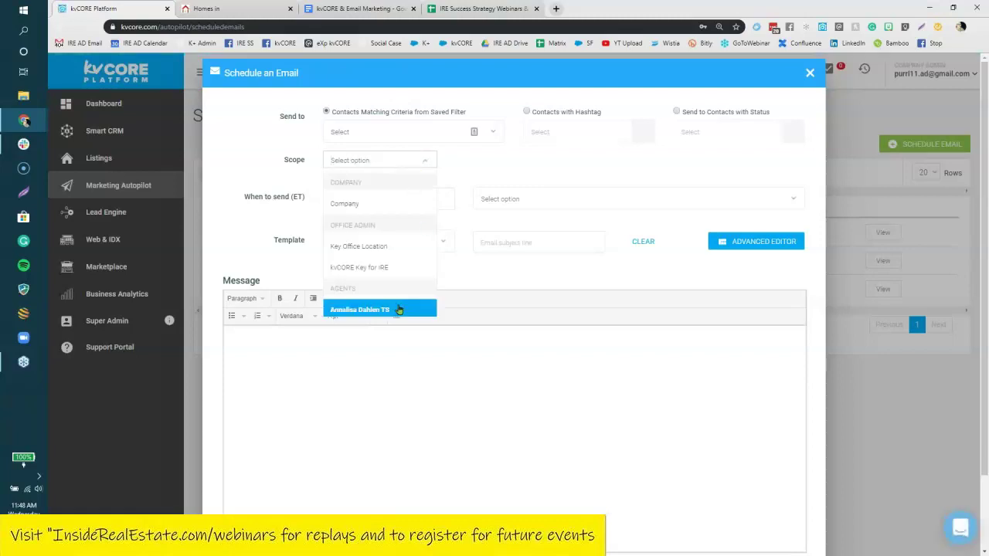
{"action": "left_click", "coordinate": [401, 308]}
{"action": "left_click", "coordinate": [394, 162]}
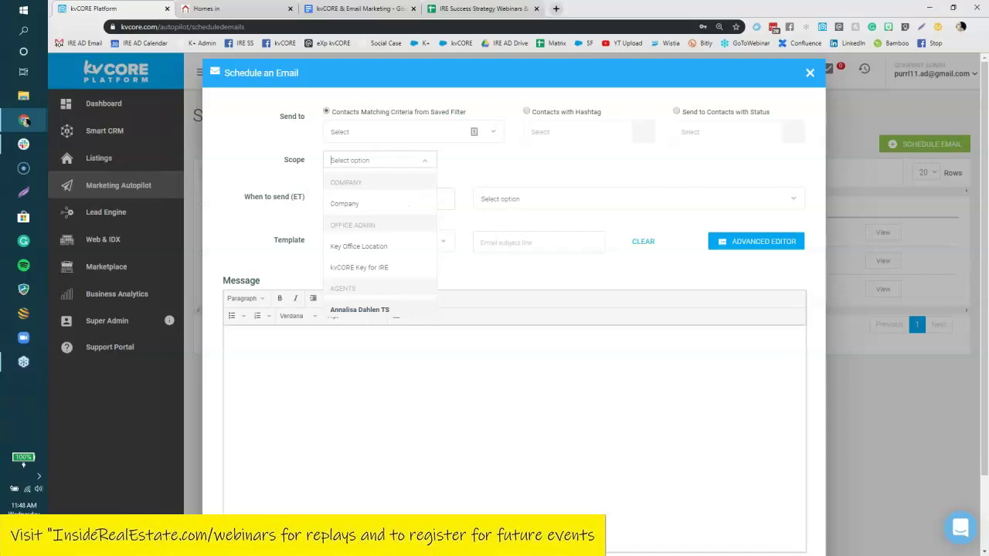
{"action": "key", "text": "Return"}
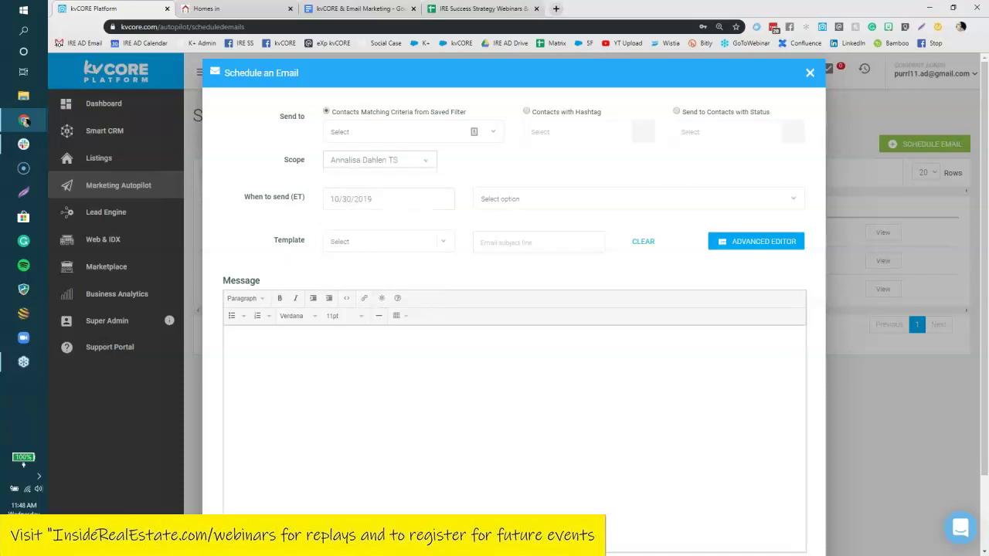
Turn off Include Assigned Agent Signature and browse the lead, agent and team merge fields.
{"action": "scroll", "coordinate": [256, 485], "scroll_direction": "down", "scroll_amount": 3}
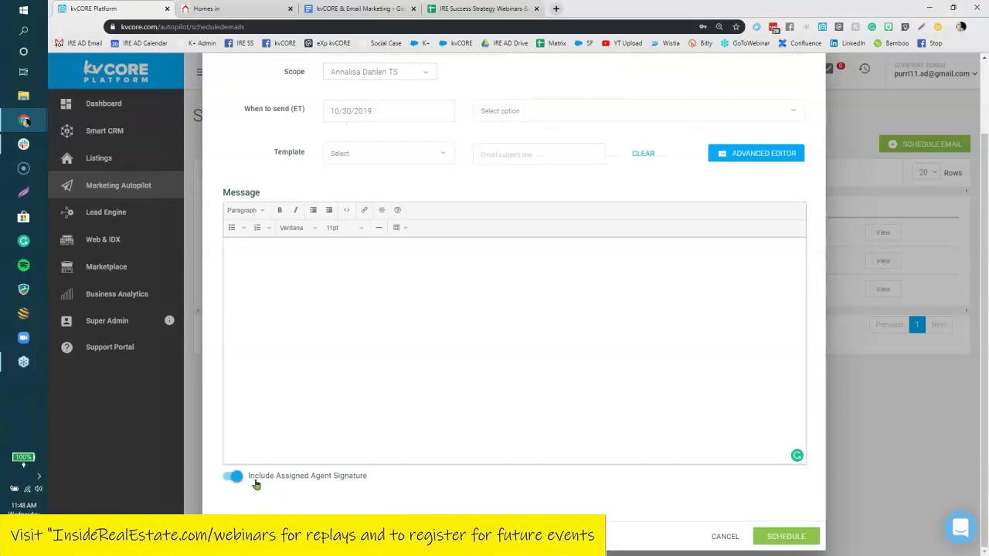
{"action": "left_click", "coordinate": [233, 480]}
{"action": "left_click", "coordinate": [382, 211]}
{"action": "mouse_move", "coordinate": [389, 228]}
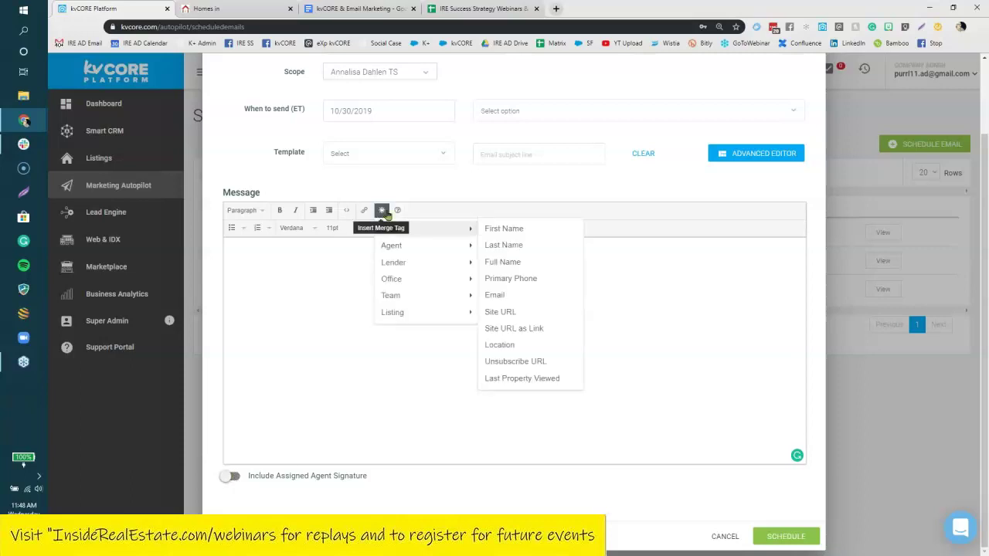
{"action": "mouse_move", "coordinate": [417, 247]}
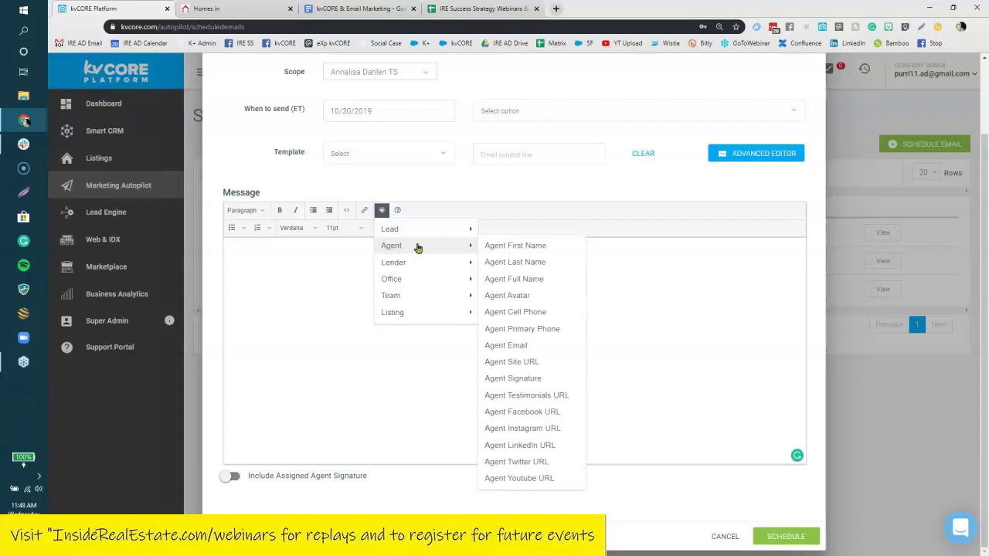
{"action": "mouse_move", "coordinate": [421, 299]}
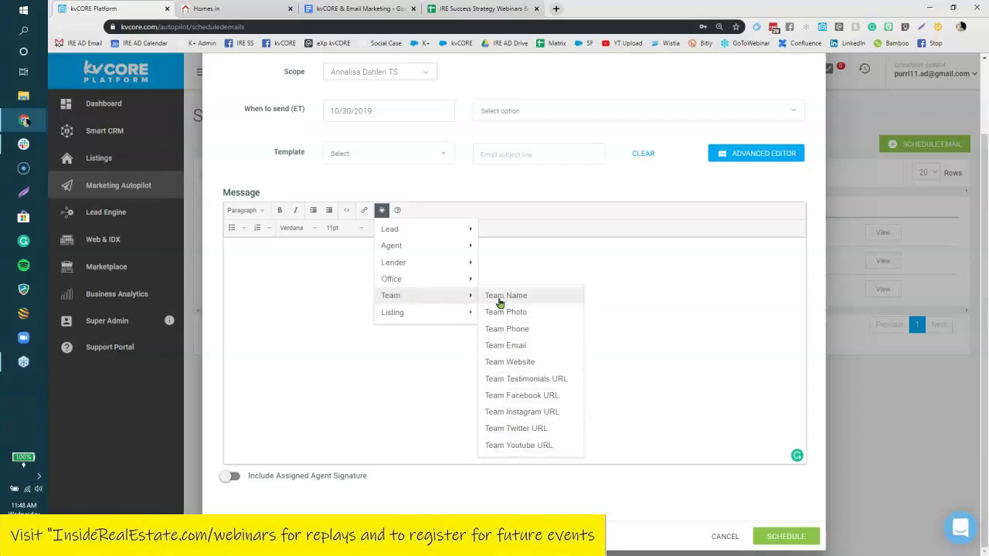
{"action": "left_click", "coordinate": [411, 360]}
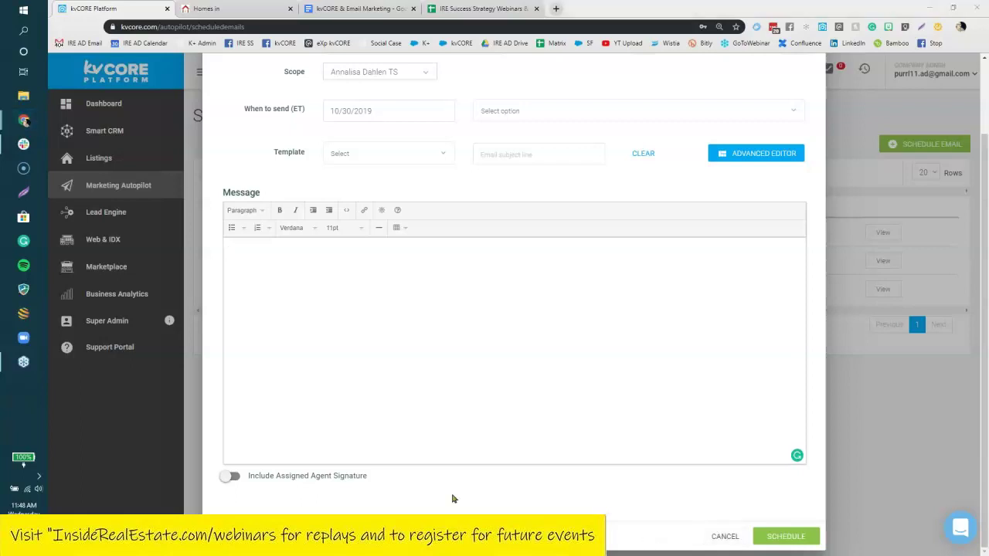
Highlight the direct email how-to link line in the notes, then return to kvCORE.
{"action": "left_click", "coordinate": [352, 9]}
{"action": "left_click_drag", "start_coordinate": [632, 381], "coordinate": [354, 375]}
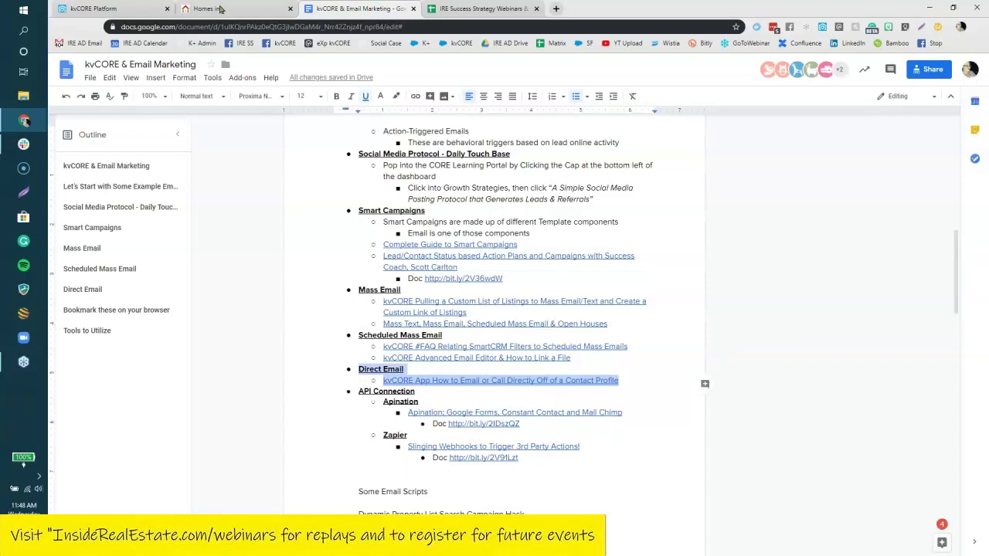
{"action": "left_click", "coordinate": [97, 8]}
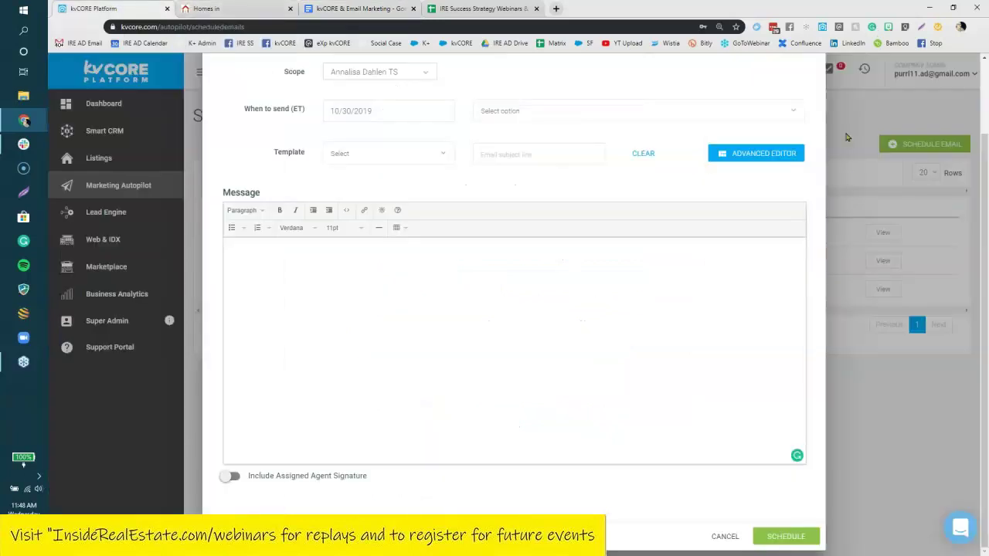
Discard the scheduled email draft, open and close Quick Actions, and go to Smart CRM.
{"action": "left_click", "coordinate": [849, 137]}
{"action": "left_click", "coordinate": [499, 376]}
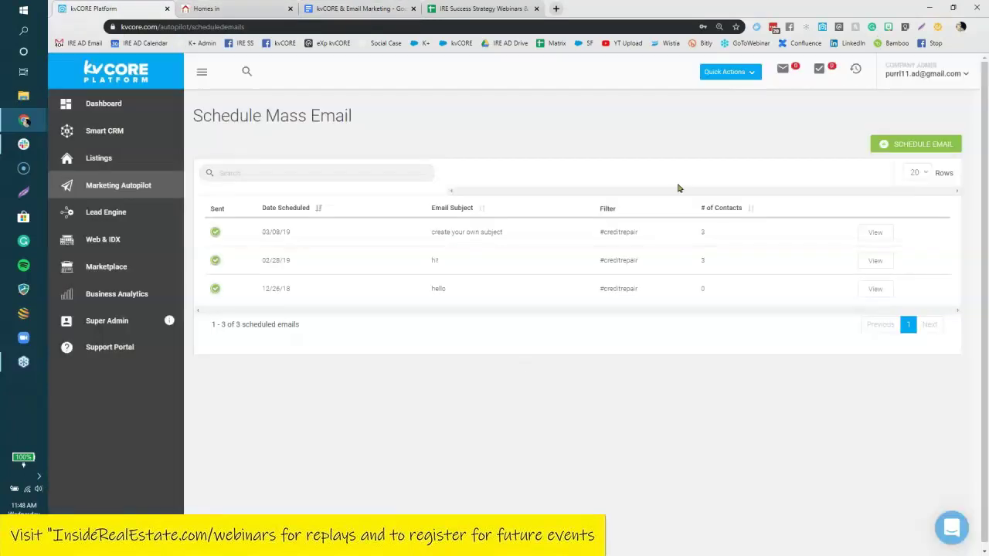
{"action": "left_click", "coordinate": [741, 72]}
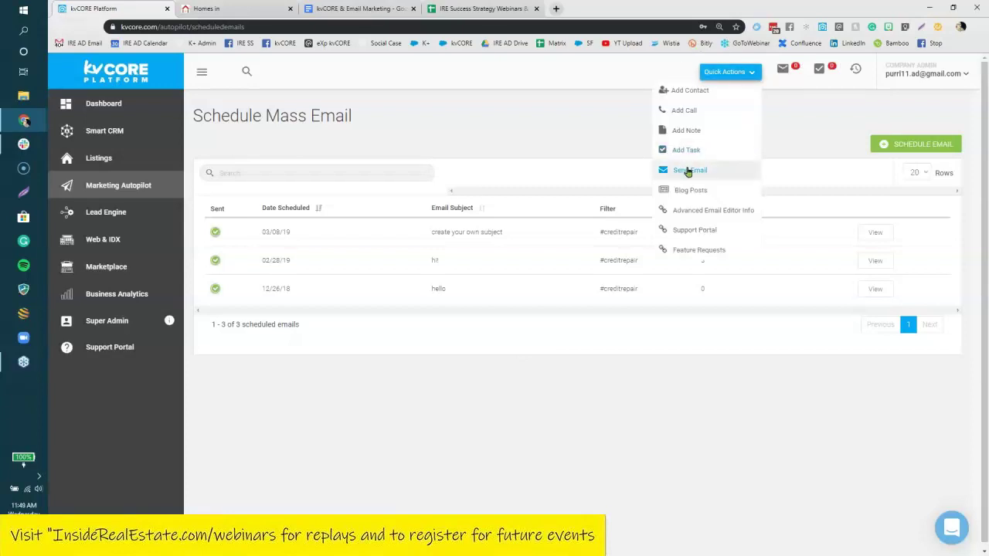
{"action": "left_click", "coordinate": [724, 74]}
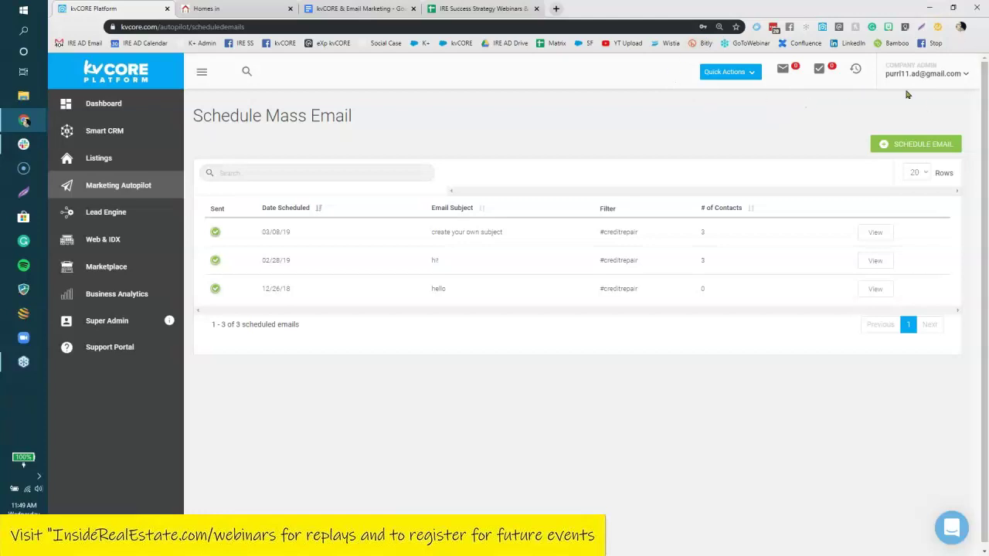
{"action": "left_click", "coordinate": [126, 130]}
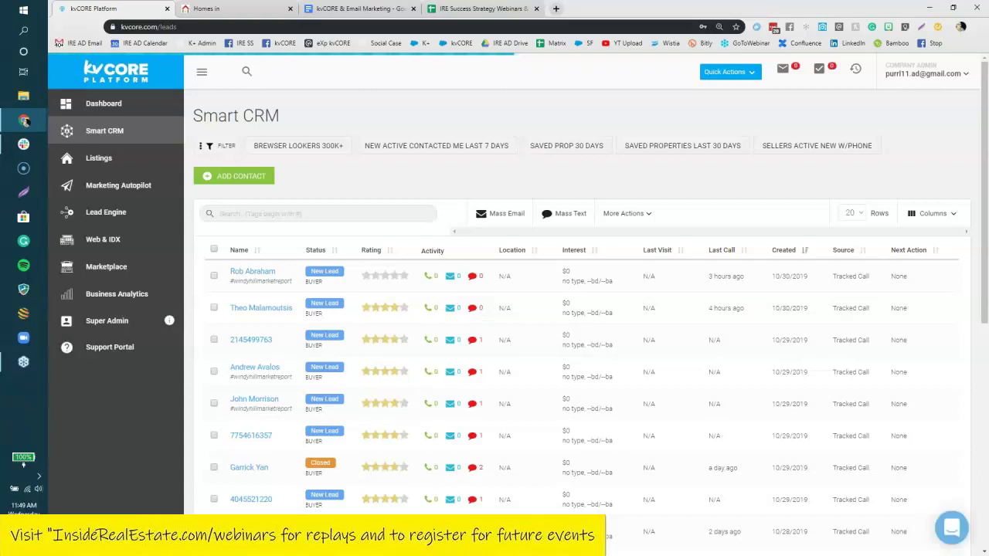
Open the first lead's record, start and discard a direct email, then return to the notes.
{"action": "left_click", "coordinate": [254, 271]}
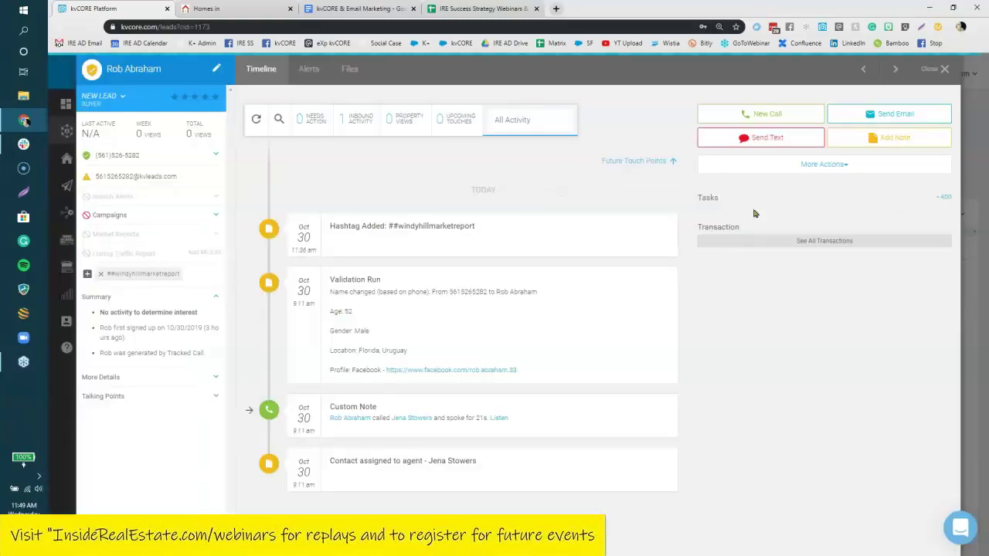
{"action": "left_click", "coordinate": [910, 116]}
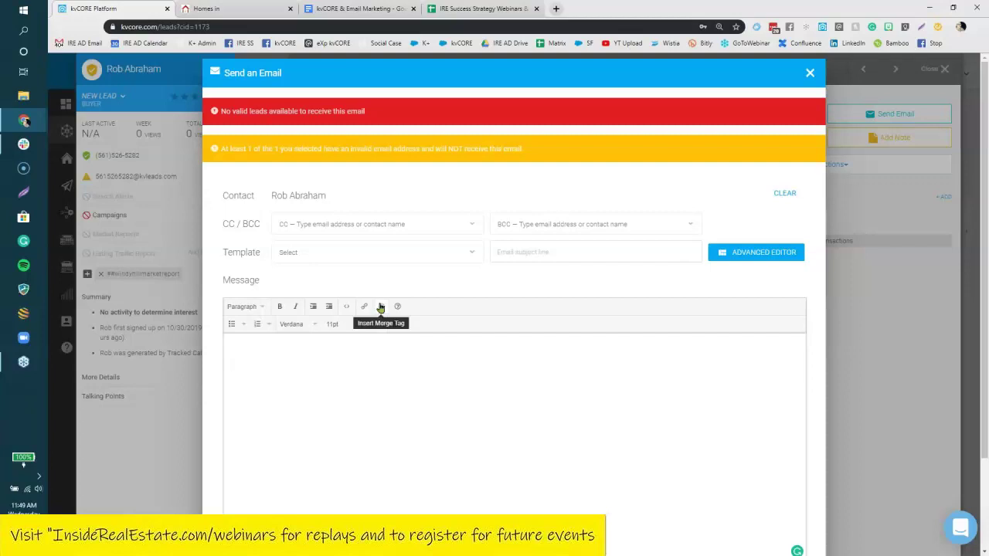
{"action": "left_click", "coordinate": [810, 73]}
{"action": "left_click", "coordinate": [480, 377]}
{"action": "left_click", "coordinate": [360, 9]}
{"action": "left_click", "coordinate": [450, 398]}
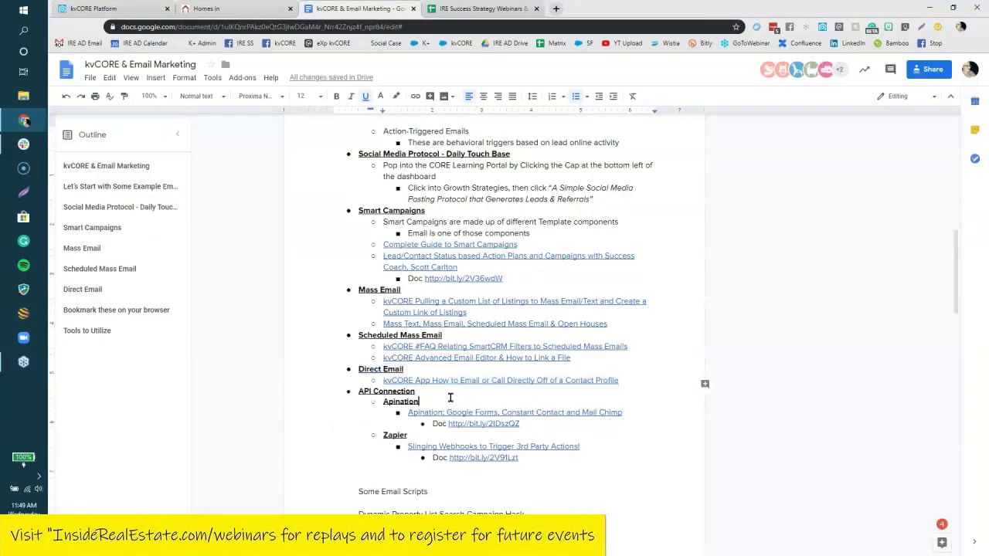
Highlight the API Connection section with Apination and Zapier links, then return to kvCORE.
{"action": "left_click_drag", "start_coordinate": [516, 459], "coordinate": [350, 393]}
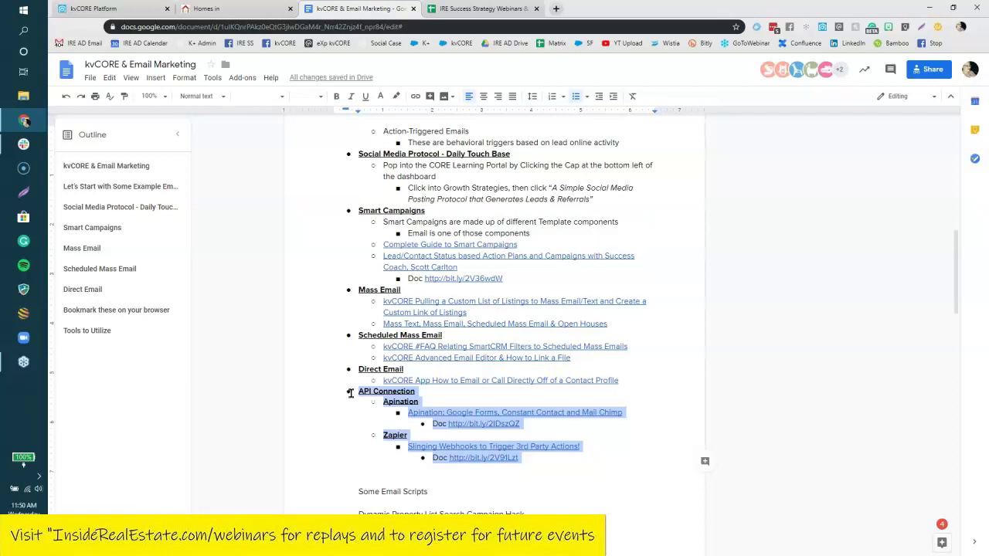
{"action": "left_click", "coordinate": [112, 8]}
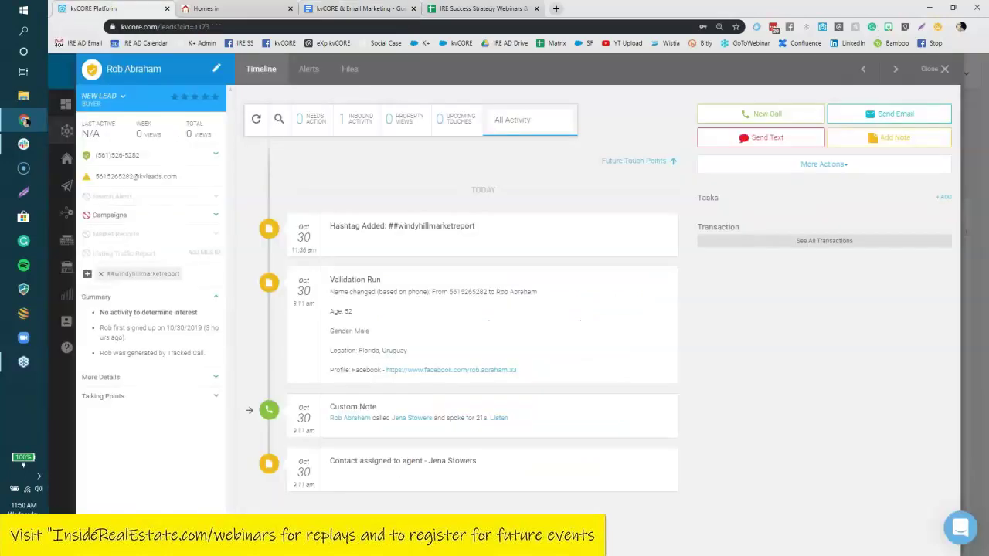
Close the lead's contact record and browse the Marketplace integrations.
{"action": "left_click", "coordinate": [935, 70]}
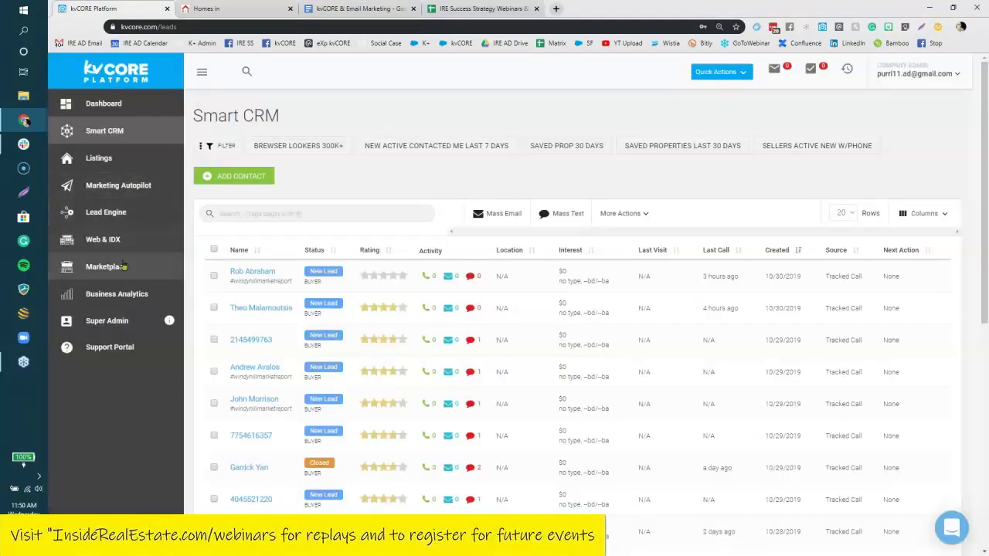
{"action": "left_click", "coordinate": [122, 265]}
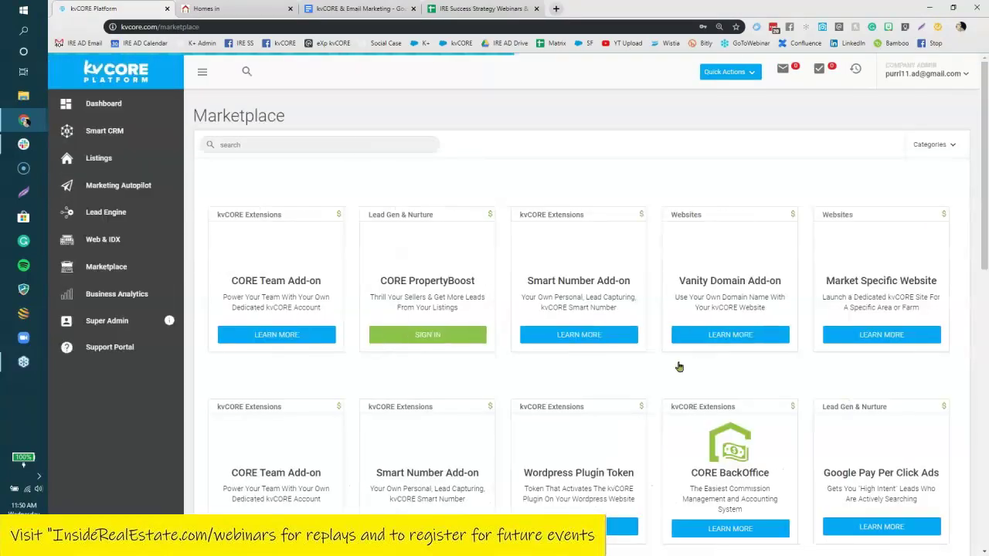
{"action": "scroll", "coordinate": [804, 365], "scroll_direction": "down", "scroll_amount": 2}
{"action": "scroll", "coordinate": [549, 355], "scroll_direction": "down", "scroll_amount": 5}
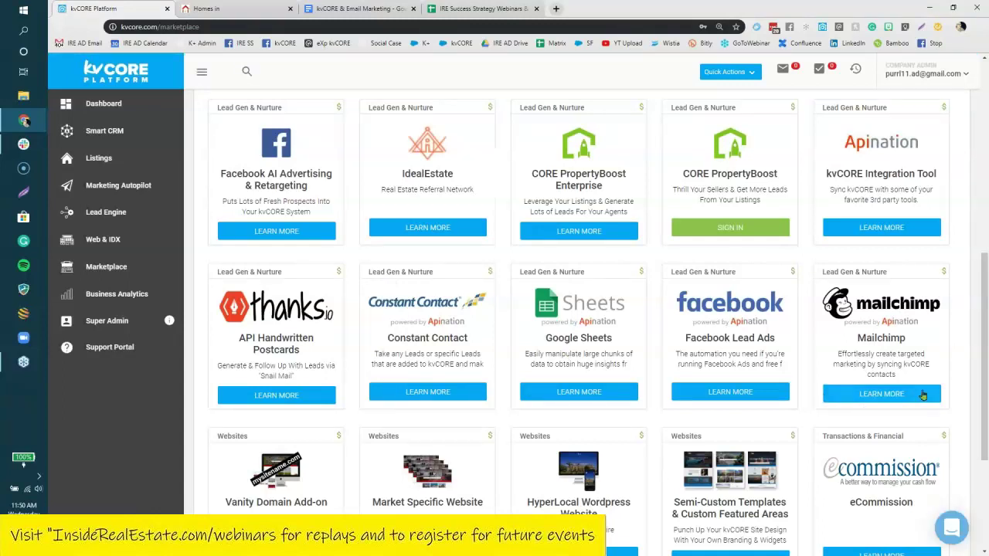
Review and close the Mailchimp and Constant Contact integration details.
{"action": "left_click", "coordinate": [922, 395]}
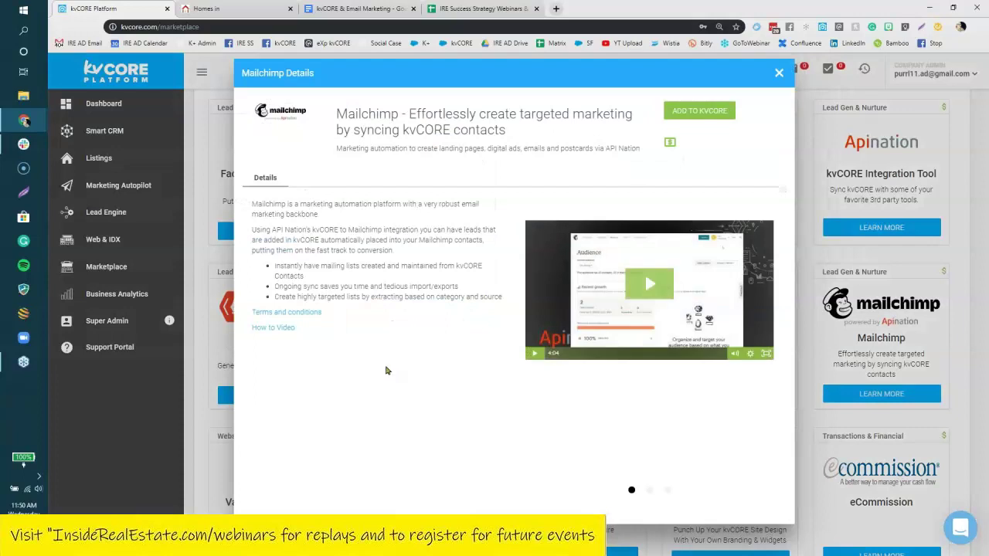
{"action": "left_click", "coordinate": [779, 74]}
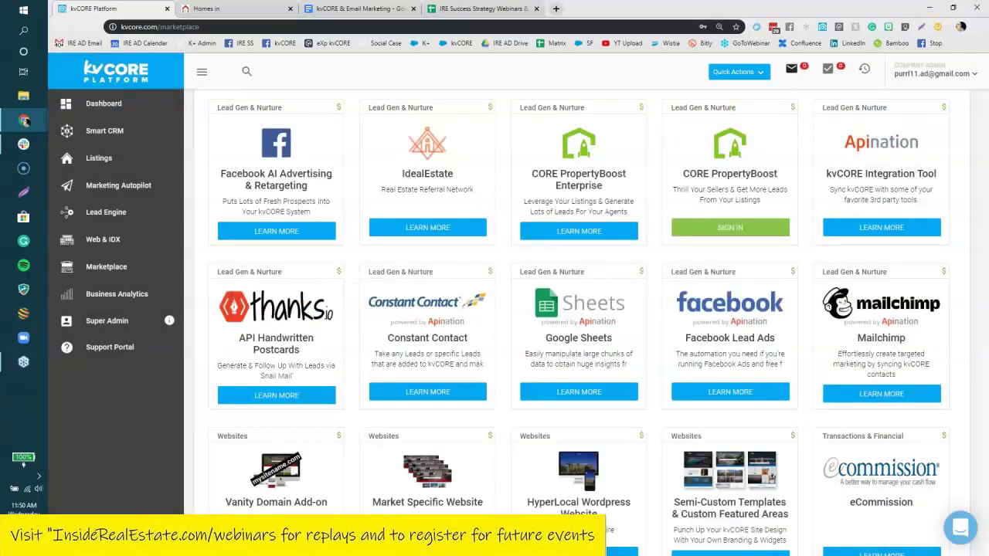
{"action": "left_click", "coordinate": [427, 392]}
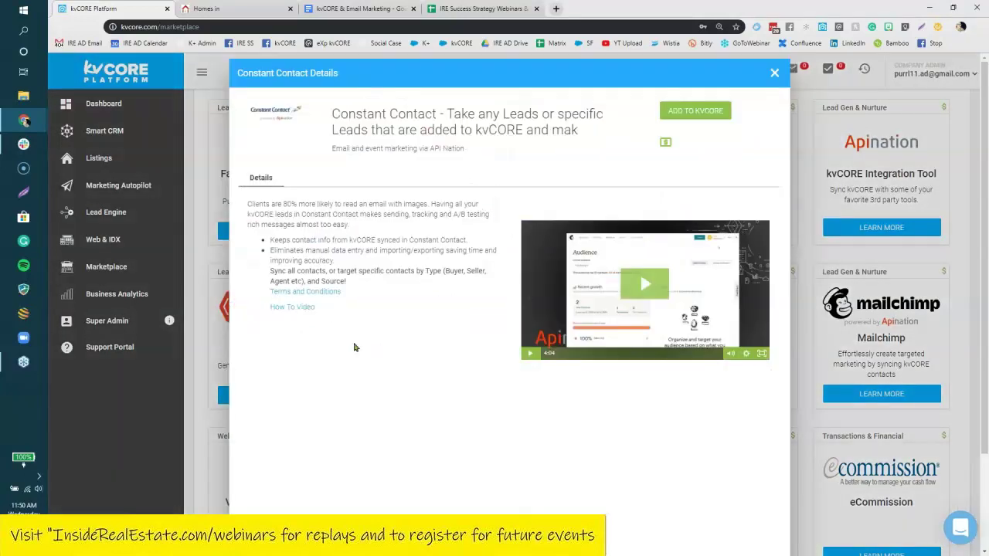
{"action": "left_click", "coordinate": [775, 74]}
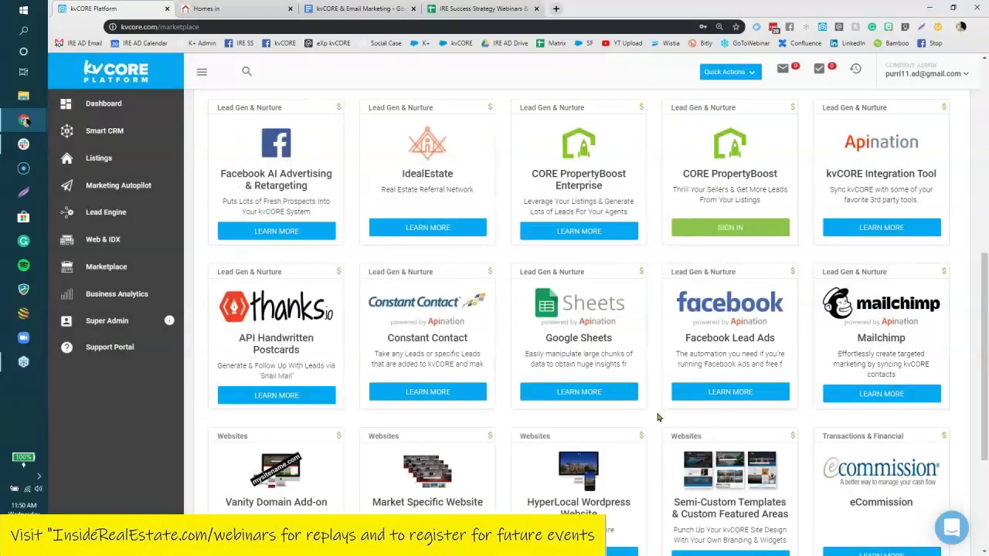
Scroll through the Marketplace listings, return to the top, and select the search box.
{"action": "scroll", "coordinate": [658, 417], "scroll_direction": "down", "scroll_amount": 1}
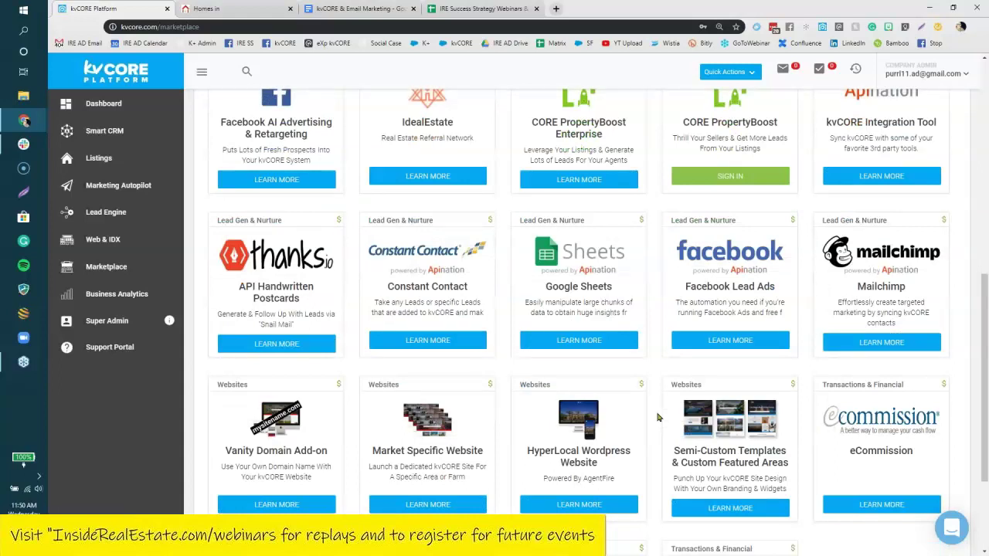
{"action": "scroll", "coordinate": [658, 417], "scroll_direction": "down", "scroll_amount": 1}
{"action": "scroll", "coordinate": [656, 415], "scroll_direction": "up", "scroll_amount": 1}
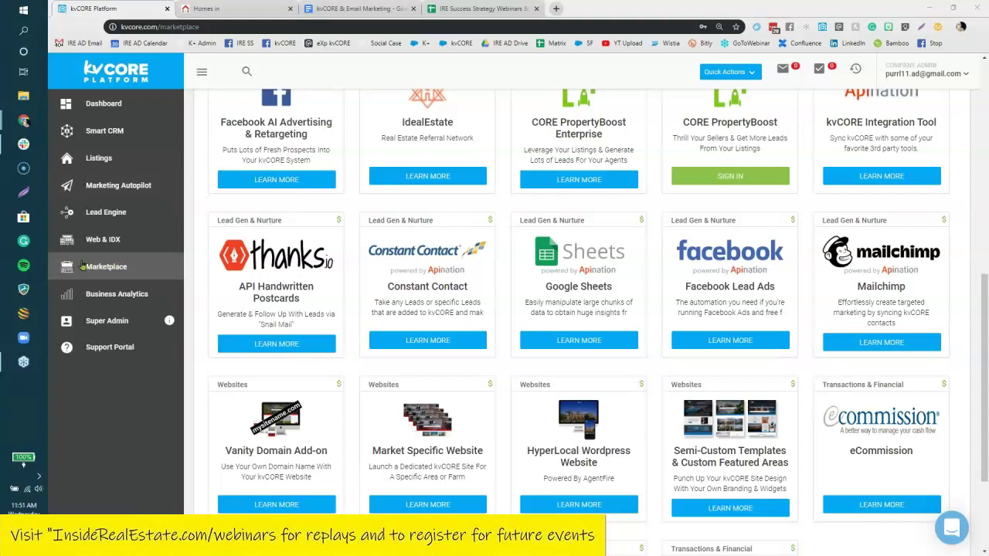
{"action": "scroll", "coordinate": [201, 195], "scroll_direction": "up", "scroll_amount": 3}
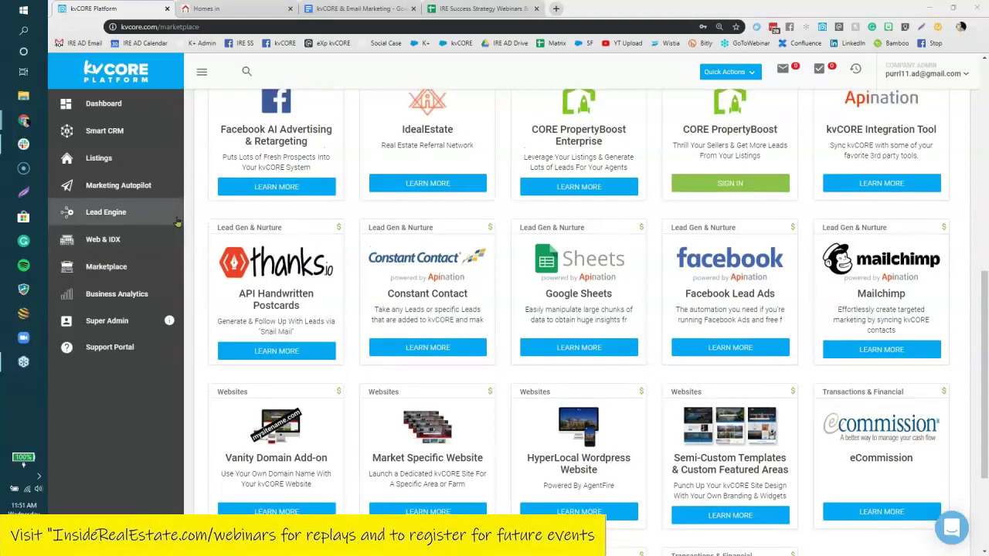
{"action": "scroll", "coordinate": [202, 194], "scroll_direction": "up", "scroll_amount": 5}
{"action": "left_click", "coordinate": [236, 144]}
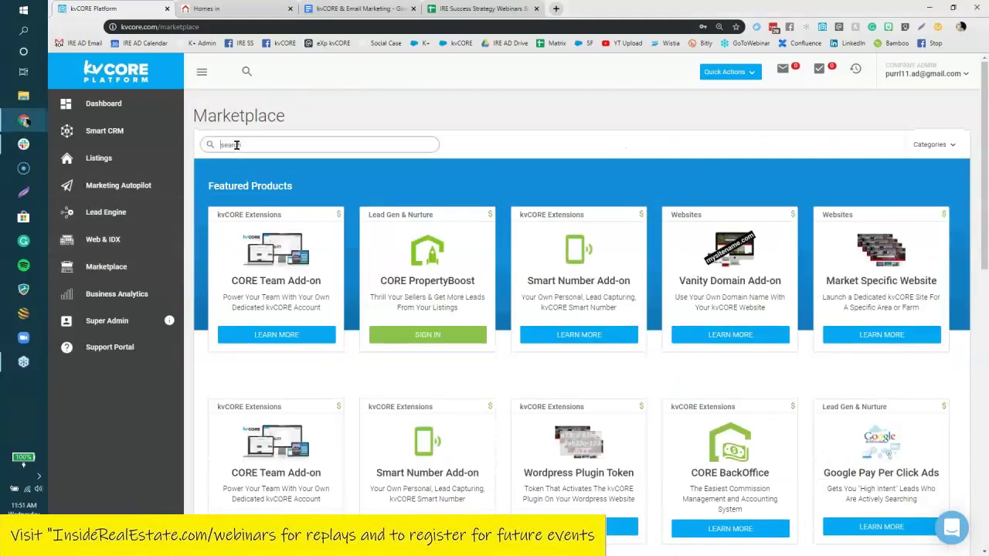
Search the Marketplace for 'api' and then 'mail', clearing each query.
{"action": "type", "text": "api"}
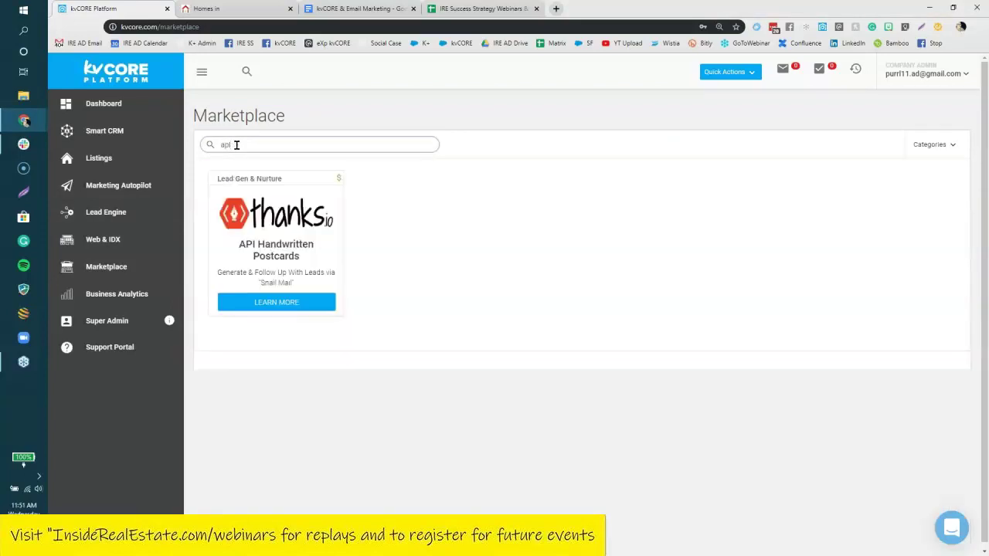
{"action": "key", "text": "BackSpace"}
{"action": "key", "text": "BackSpace"}
{"action": "key", "text": "BackSpace"}
{"action": "type", "text": "m"}
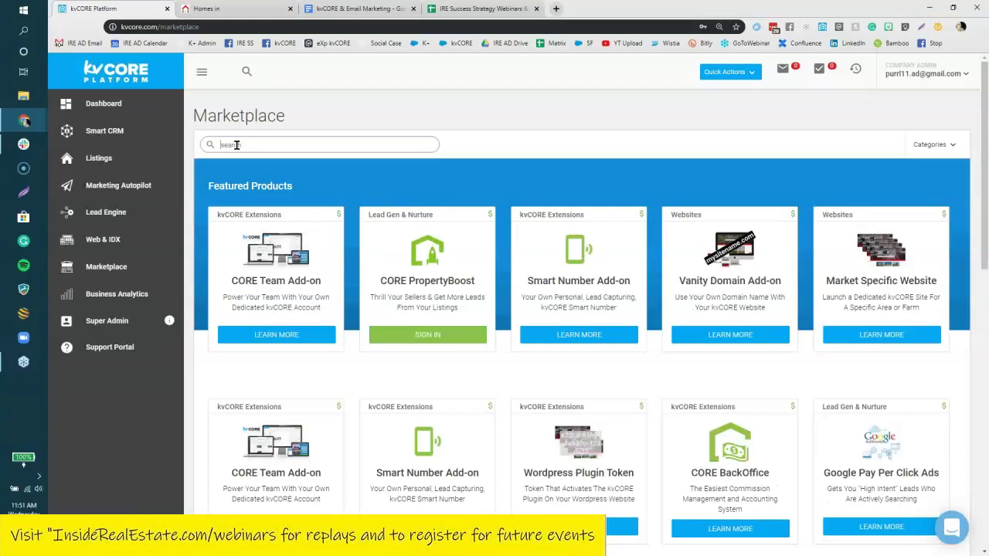
{"action": "type", "text": "ail"}
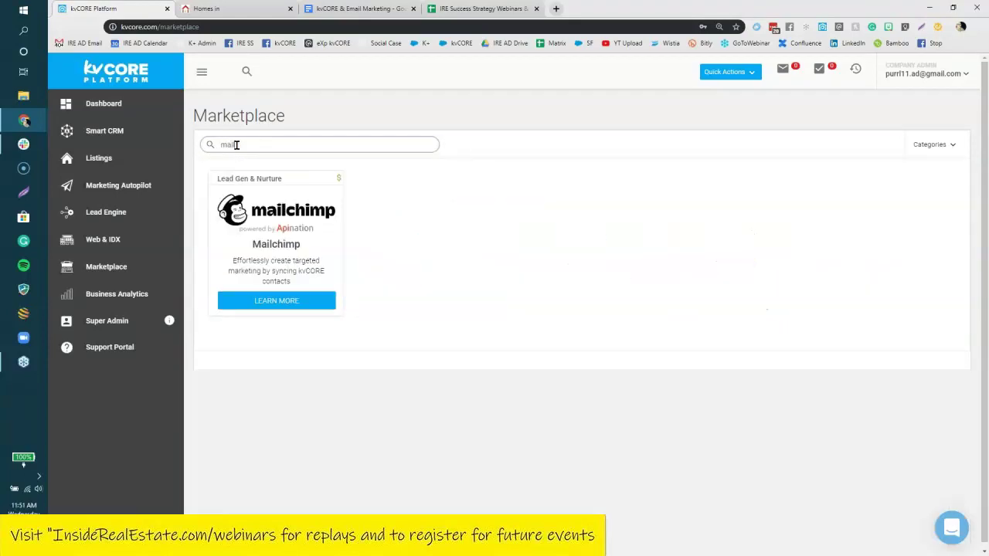
{"action": "key", "text": "BackSpace"}
{"action": "key", "text": "BackSpace"}
{"action": "key", "text": "BackSpace"}
{"action": "key", "text": "BackSpace"}
Try a 'cons' search, clear it to show all products, and view Facebook Lead Ads details.
{"action": "type", "text": "search"}
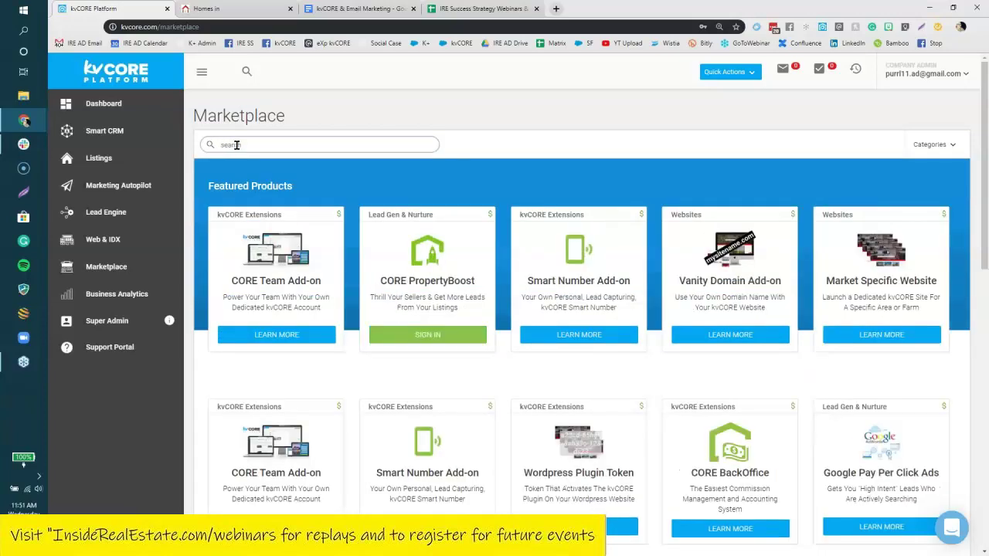
{"action": "type", "text": "cons"}
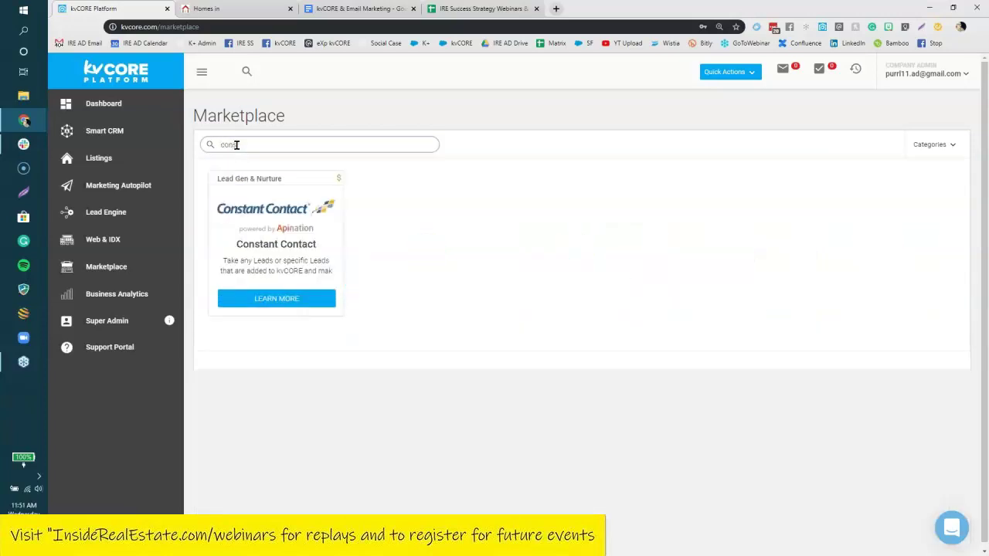
{"action": "left_click_drag", "start_coordinate": [274, 148], "coordinate": [220, 143]}
{"action": "key", "text": "BackSpace"}
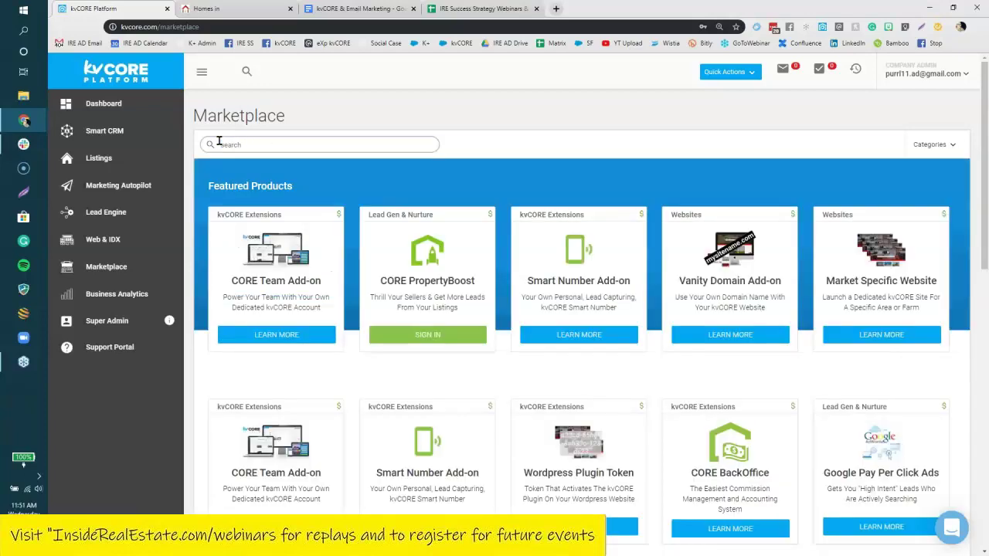
{"action": "scroll", "coordinate": [875, 265], "scroll_direction": "down", "scroll_amount": 5}
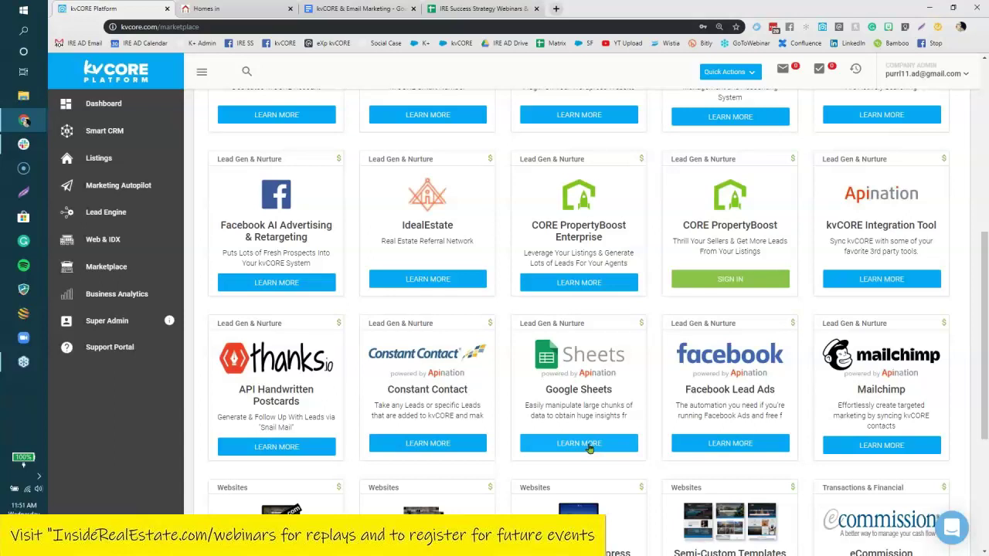
{"action": "left_click", "coordinate": [755, 446]}
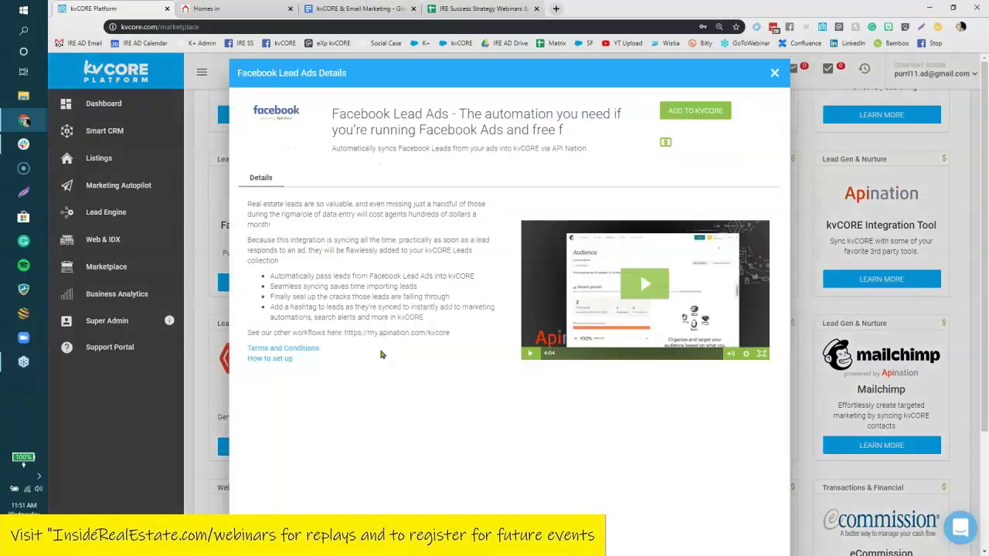
Add Facebook Lead Ads to kvCORE and view the resulting Apination connection tab.
{"action": "left_click", "coordinate": [708, 114]}
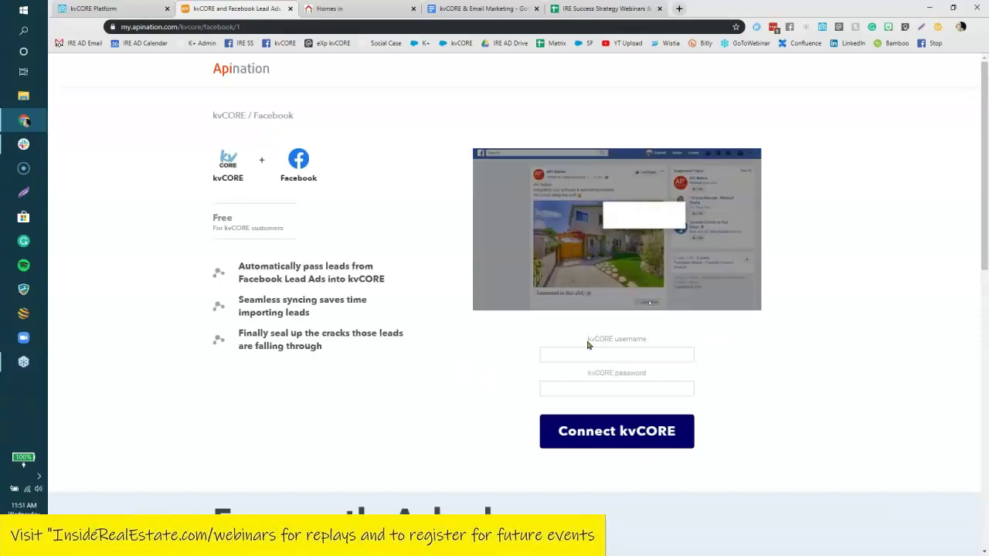
{"action": "left_click", "coordinate": [92, 8]}
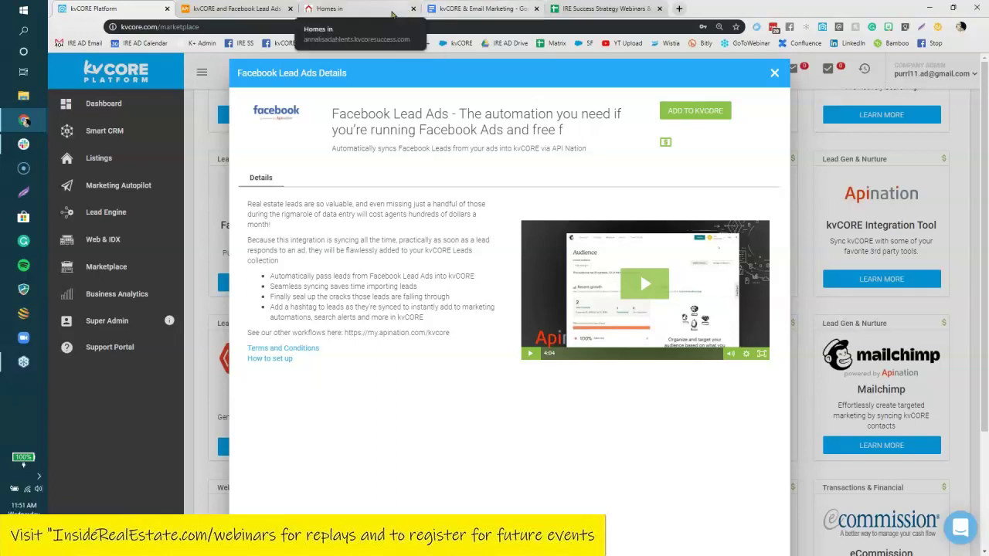
{"action": "left_click", "coordinate": [228, 9]}
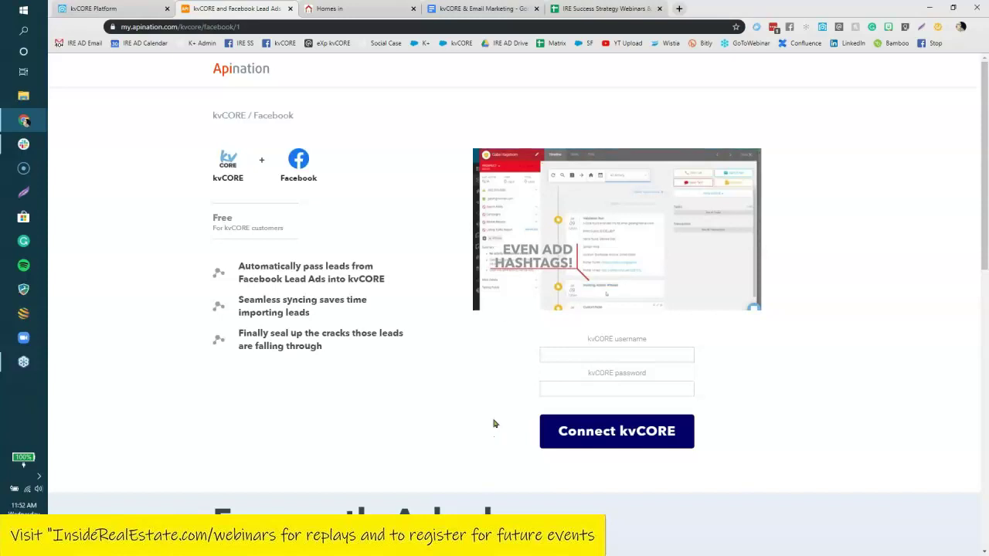
Return to the kvCORE Marketplace, close the Mailchimp details, and open the support chat.
{"action": "left_click", "coordinate": [84, 9]}
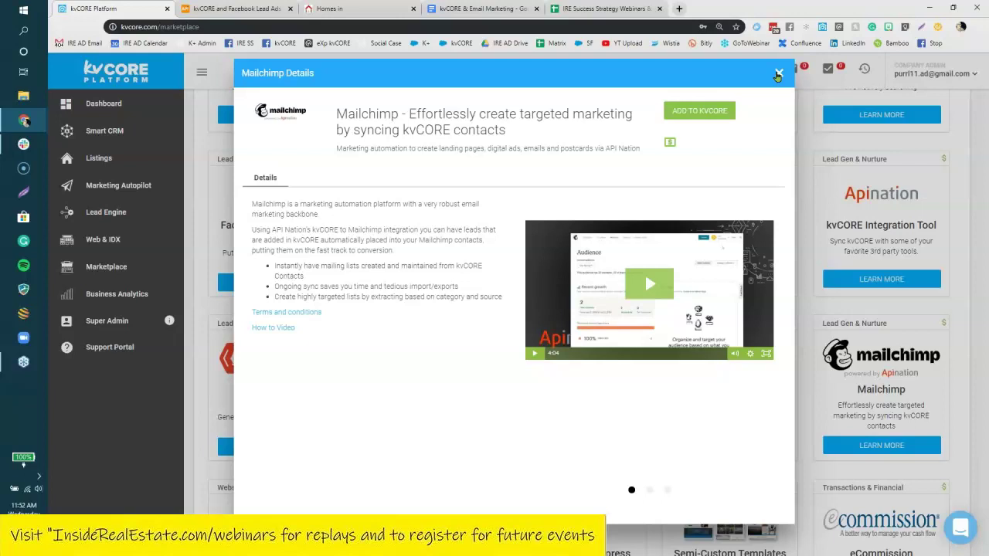
{"action": "left_click", "coordinate": [778, 74]}
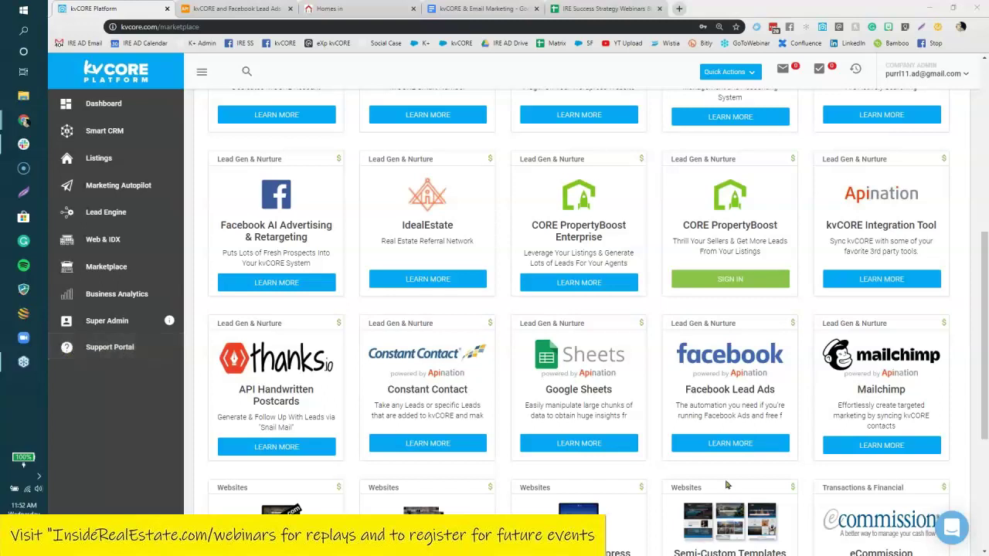
{"action": "left_click", "coordinate": [951, 528]}
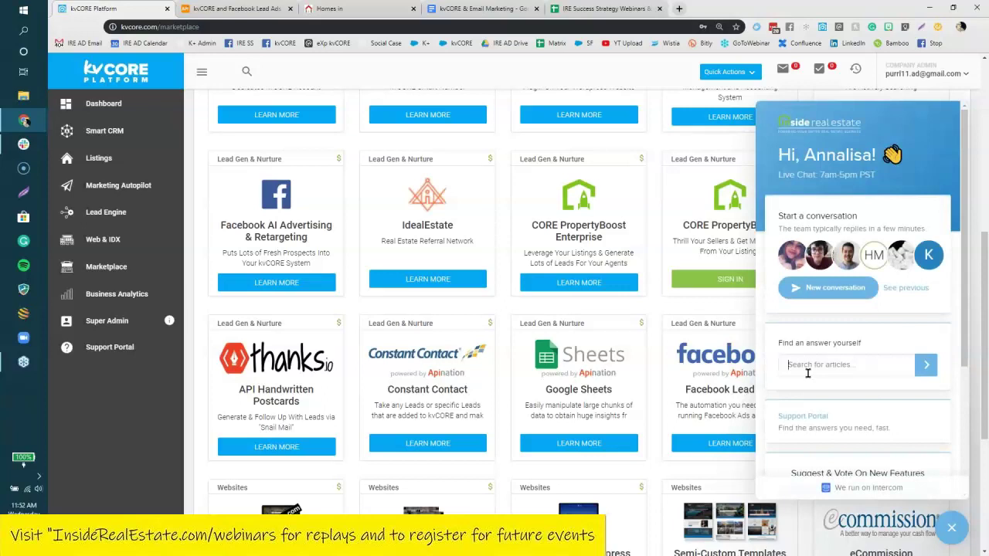
{"action": "left_click", "coordinate": [814, 374]}
{"action": "type", "text": "zapier"}
{"action": "left_click", "coordinate": [924, 370]}
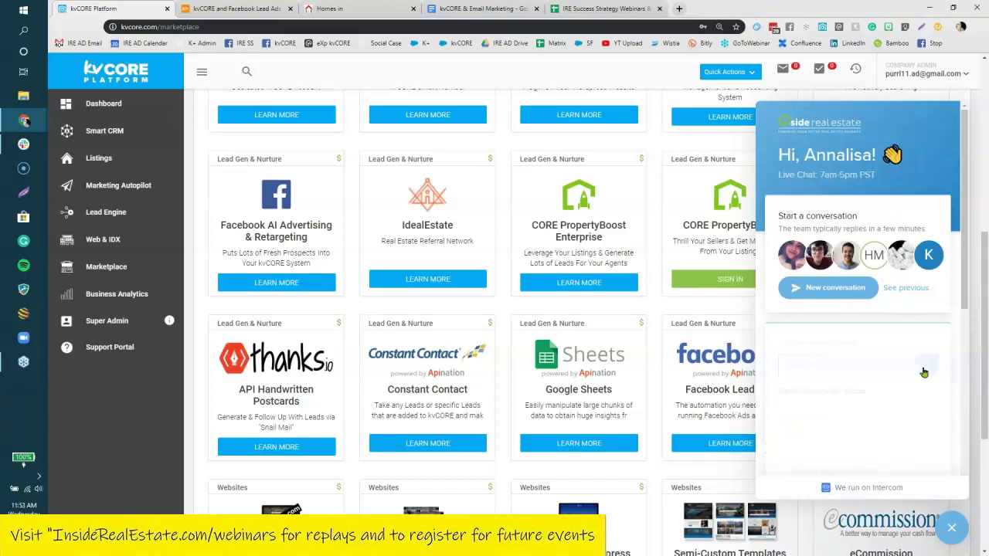
{"action": "scroll", "coordinate": [905, 325], "scroll_direction": "down", "scroll_amount": 2}
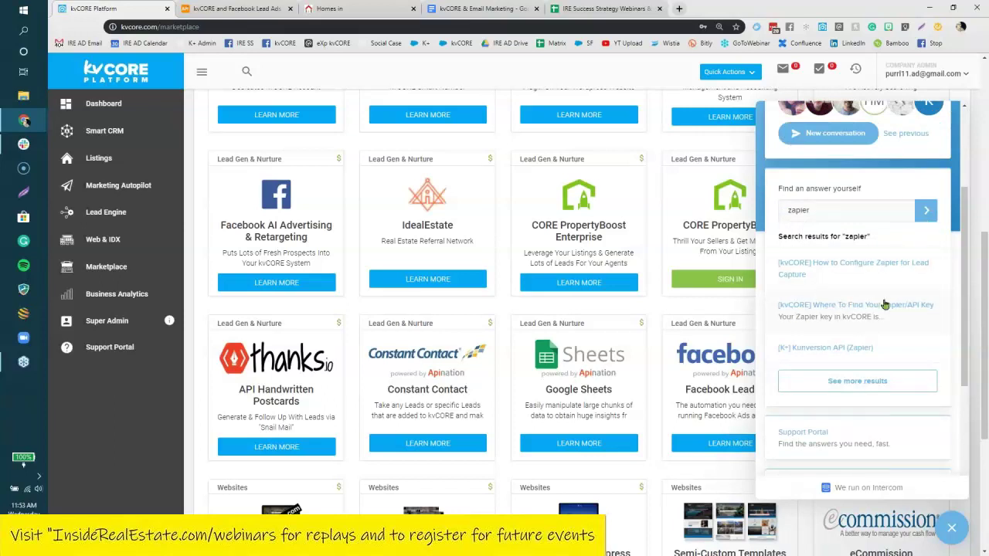
{"action": "left_click", "coordinate": [856, 304]}
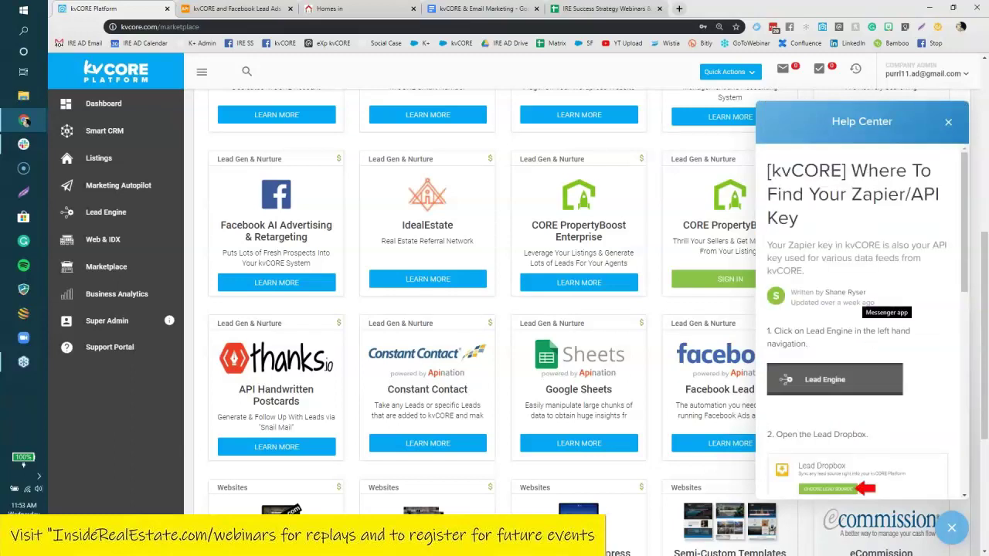
{"action": "scroll", "coordinate": [856, 309], "scroll_direction": "down", "scroll_amount": 4}
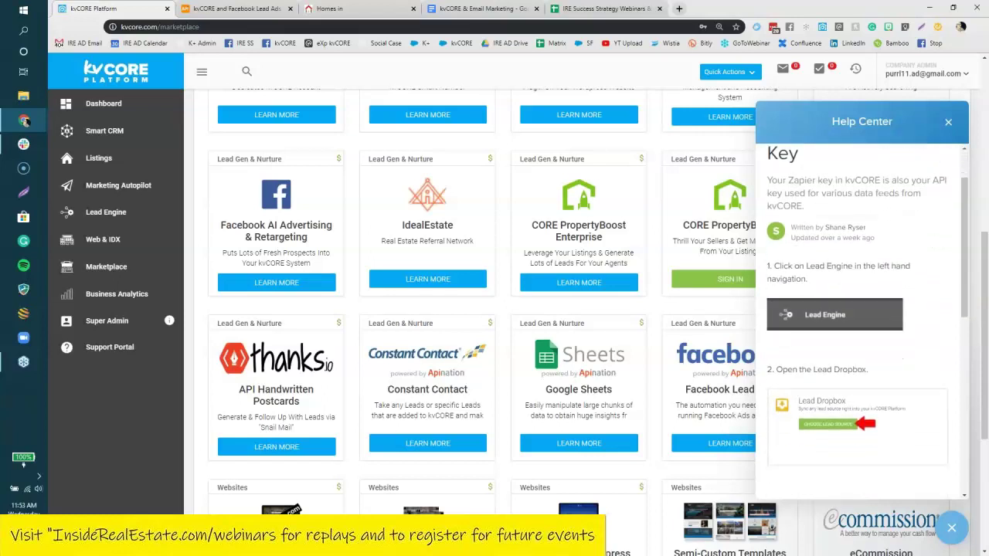
{"action": "scroll", "coordinate": [914, 157], "scroll_direction": "down", "scroll_amount": 3}
{"action": "scroll", "coordinate": [913, 157], "scroll_direction": "up", "scroll_amount": 7}
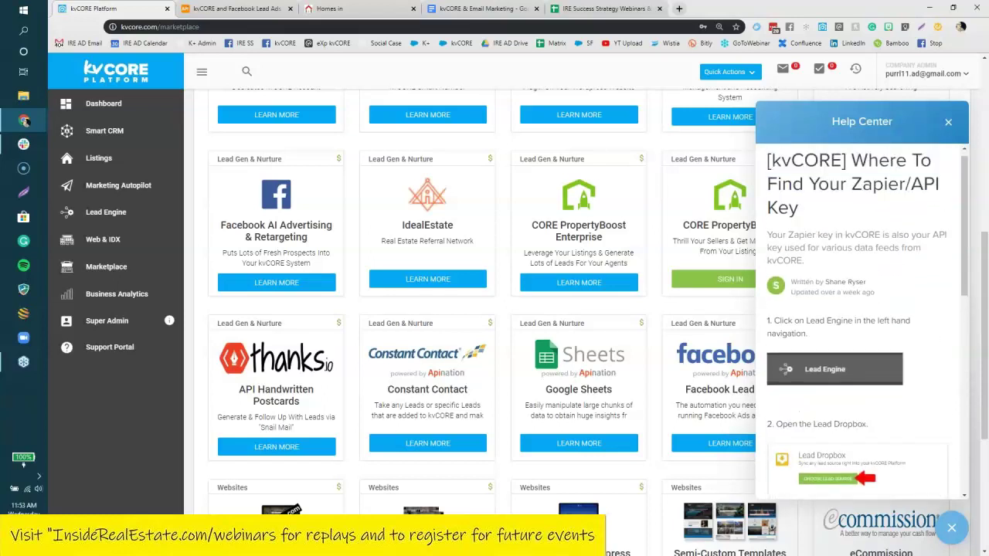
{"action": "left_click", "coordinate": [948, 122]}
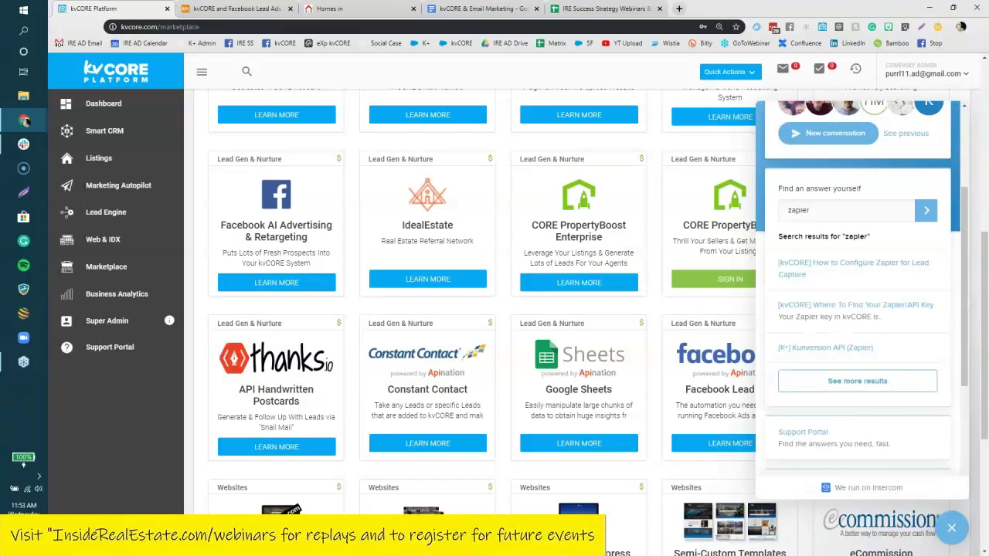
{"action": "scroll", "coordinate": [850, 262], "scroll_direction": "up", "scroll_amount": 1}
{"action": "left_click_drag", "start_coordinate": [815, 261], "coordinate": [775, 269]}
{"action": "key", "text": "BackSpace"}
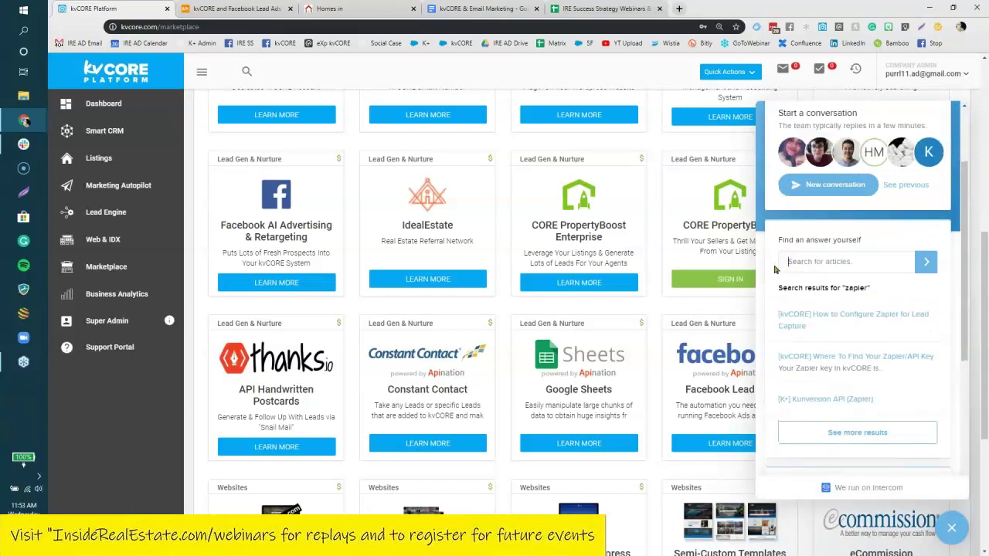
{"action": "type", "text": "apination"}
{"action": "key", "text": "Return"}
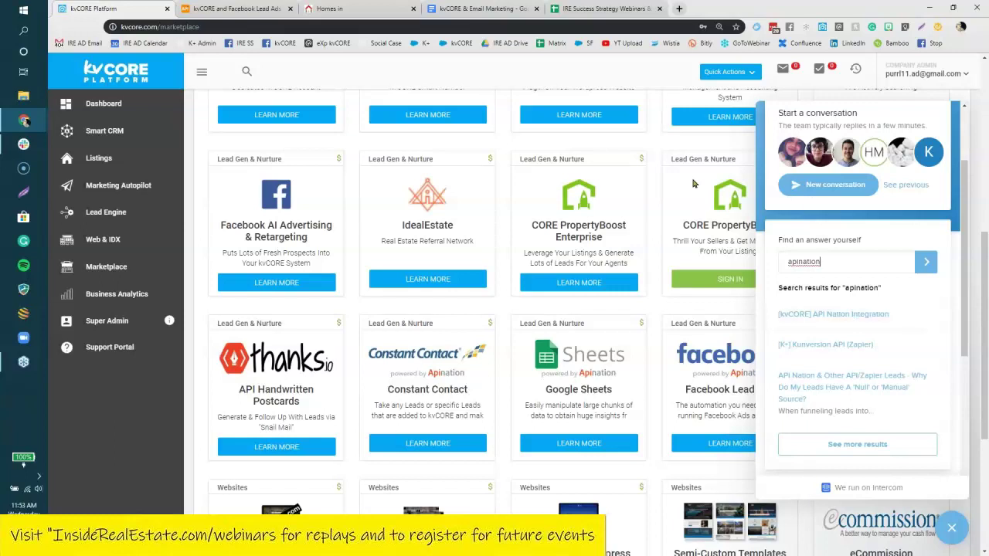
{"action": "left_click", "coordinate": [657, 147]}
{"action": "key", "text": "Escape"}
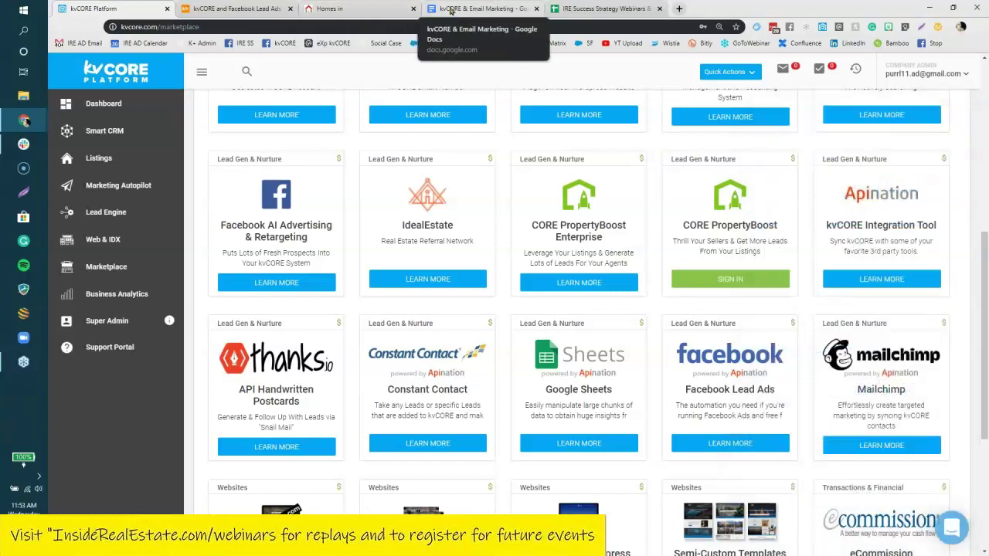
Set the Example Emails section, through monthly sends, to 14 pt in the webinar notes.
{"action": "left_click", "coordinate": [448, 9]}
{"action": "scroll", "coordinate": [601, 360], "scroll_direction": "up", "scroll_amount": 3}
{"action": "scroll", "coordinate": [602, 361], "scroll_direction": "up", "scroll_amount": 5}
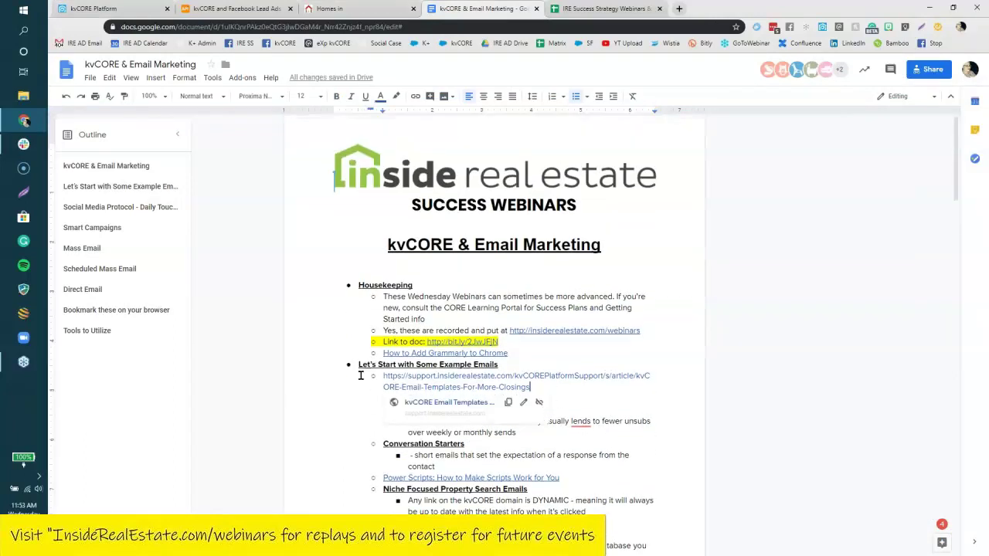
{"action": "left_click_drag", "start_coordinate": [350, 364], "coordinate": [652, 431]}
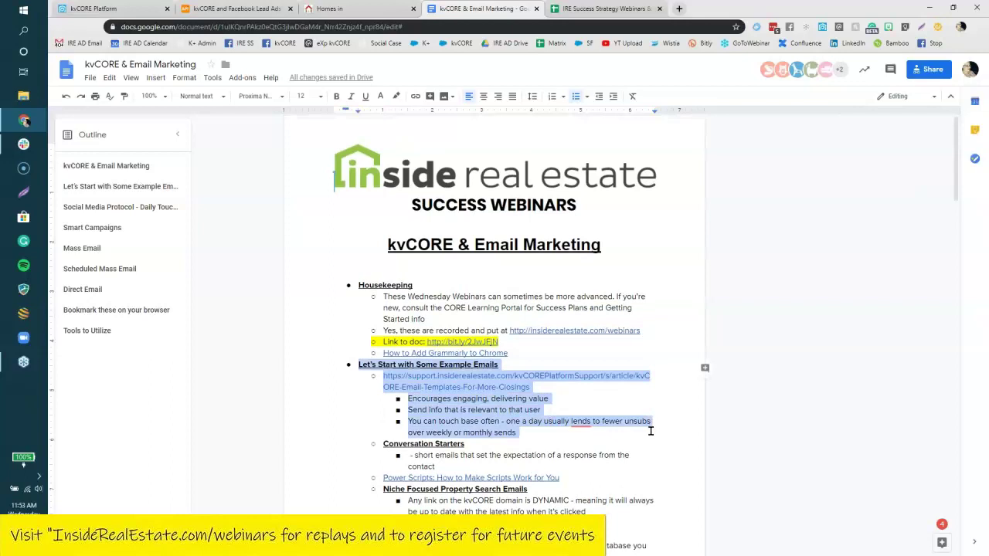
{"action": "left_click", "coordinate": [313, 96]}
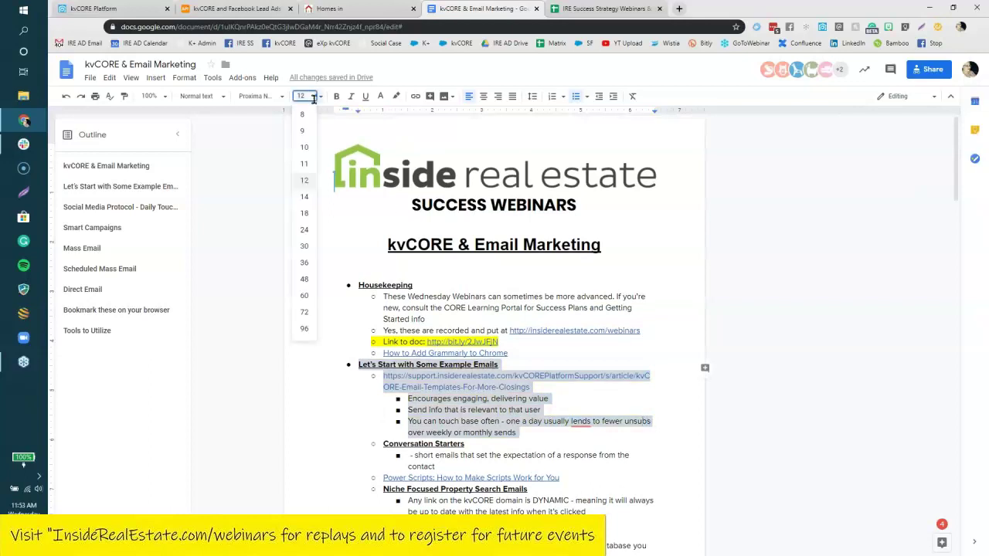
{"action": "left_click", "coordinate": [309, 198]}
{"action": "left_click", "coordinate": [331, 326]}
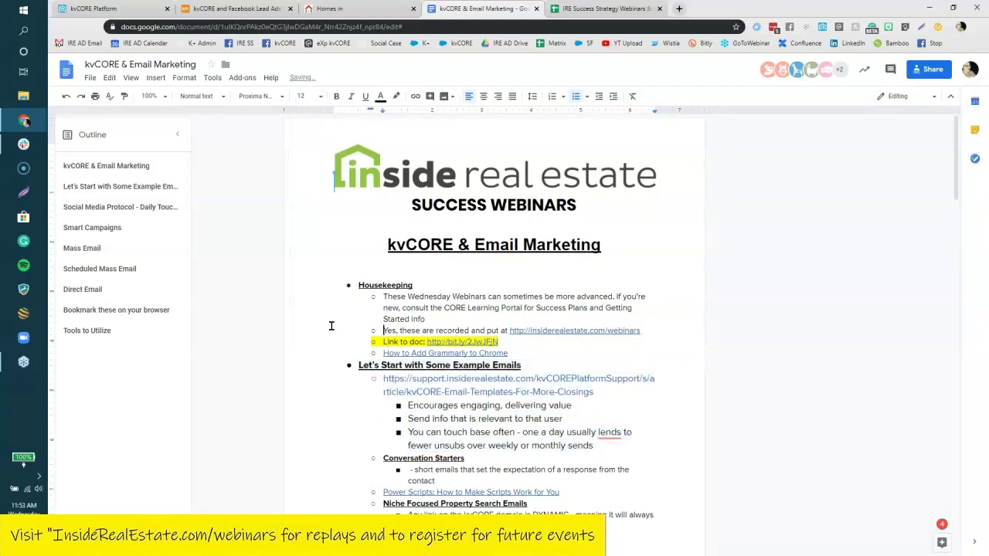
Reselect the Example Emails section, check formatting options, then place the cursor after 'You can'.
{"action": "scroll", "coordinate": [332, 326], "scroll_direction": "down", "scroll_amount": 3}
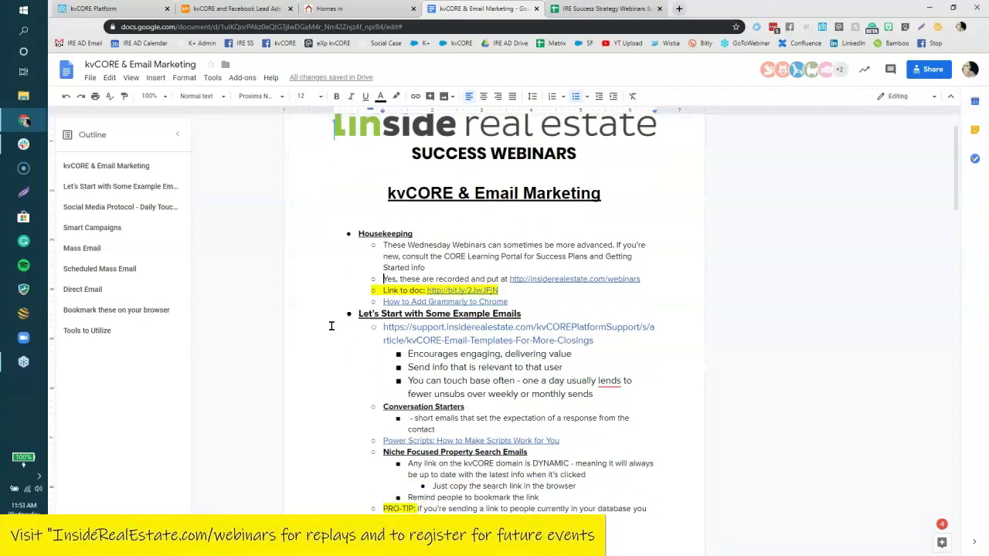
{"action": "left_click_drag", "start_coordinate": [350, 263], "coordinate": [661, 341]}
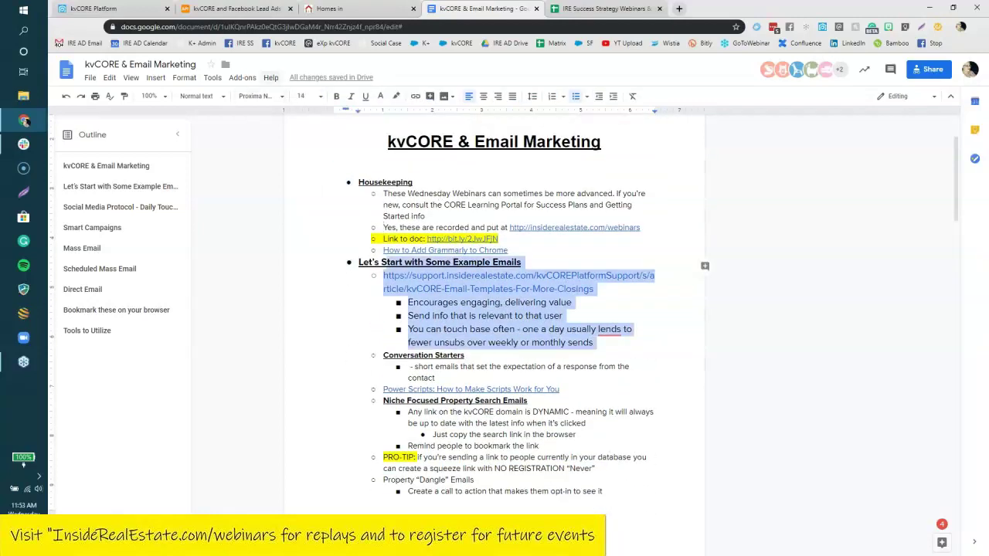
{"action": "left_click", "coordinate": [183, 80]}
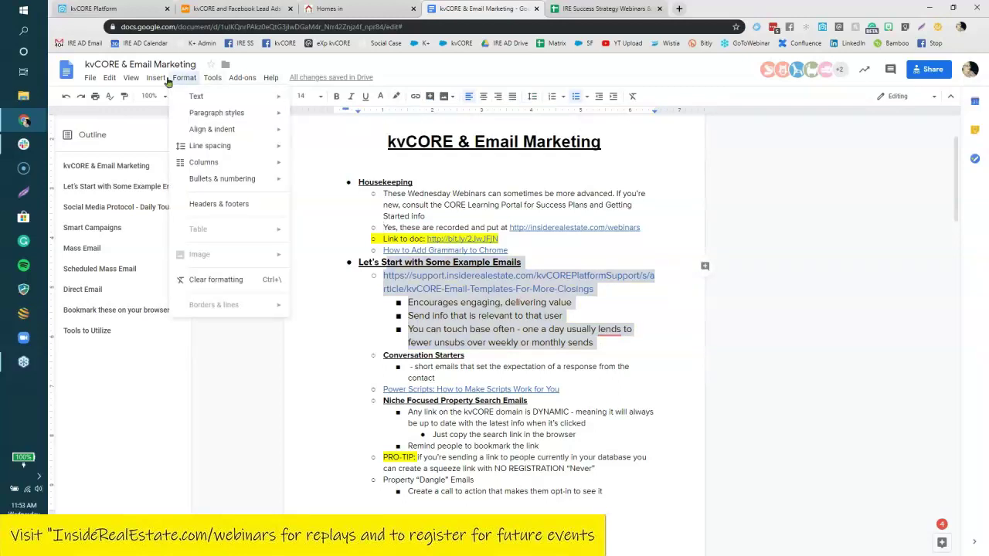
{"action": "mouse_move", "coordinate": [152, 83]}
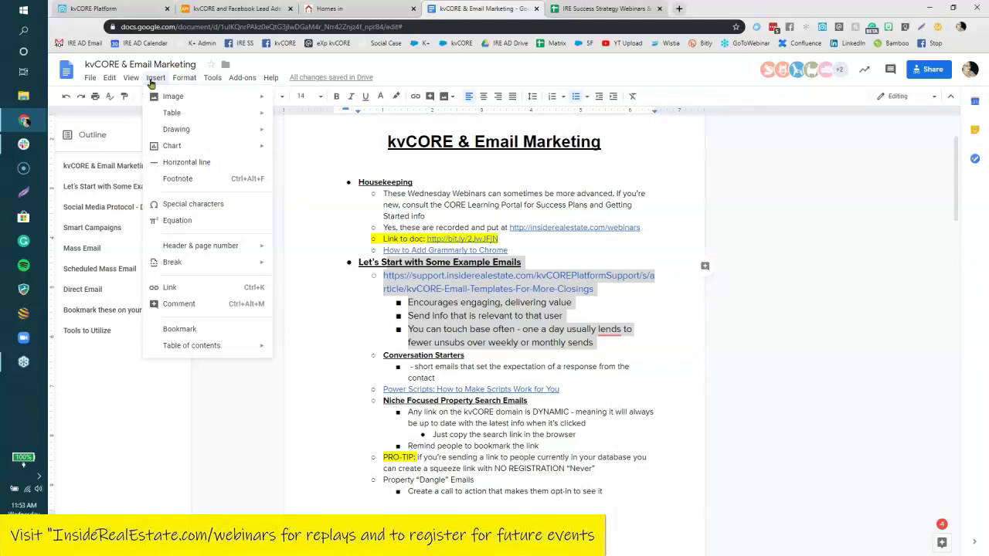
{"action": "left_click", "coordinate": [441, 327]}
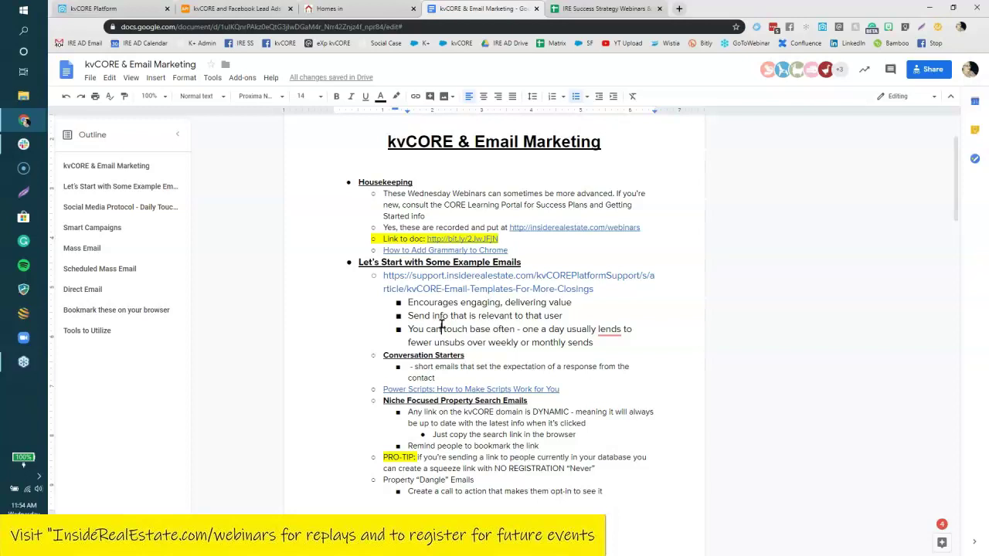
{"action": "left_click", "coordinate": [442, 329]}
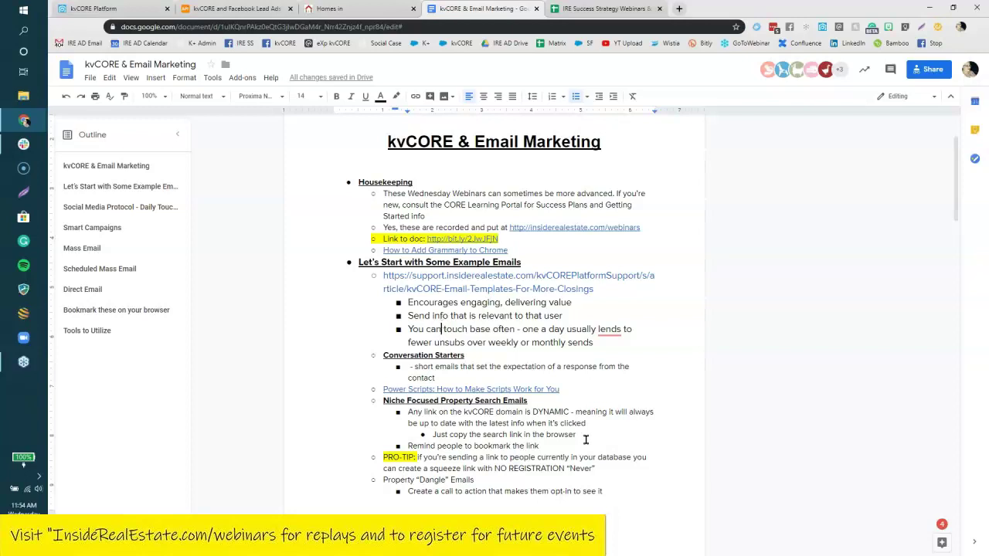